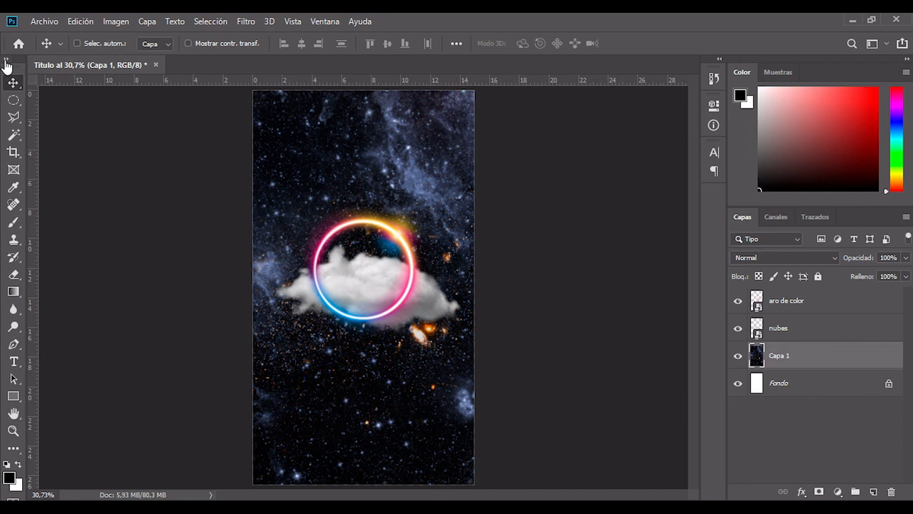
# - Float the tools panel over the workspace, dock it back at the edge and restore its single-column layout
pyautogui.click(6, 61)
pyautogui.click(5, 61)
pyautogui.click(6, 62)
pyautogui.click(7, 61)
pyautogui.moveTo(19, 63); pyautogui.dragTo(104, 131)
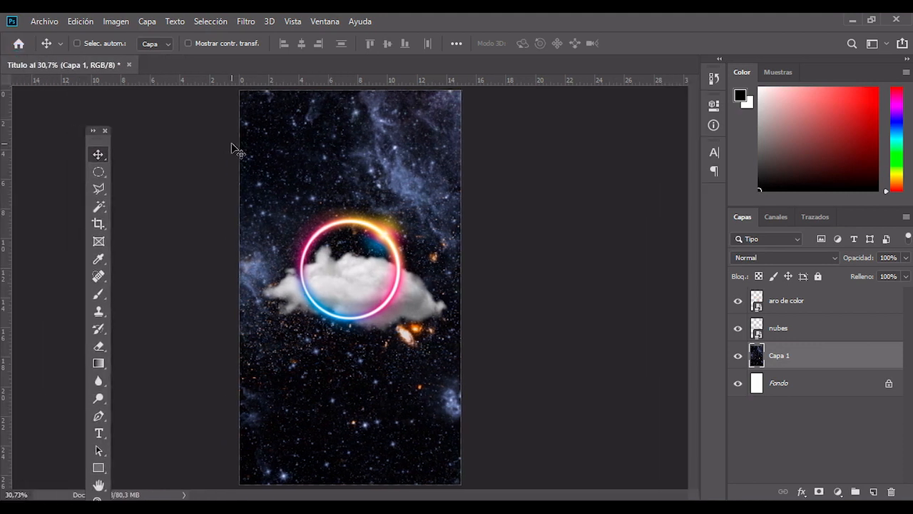
pyautogui.click(93, 131)
pyautogui.moveTo(97, 129); pyautogui.dragTo(2, 74)
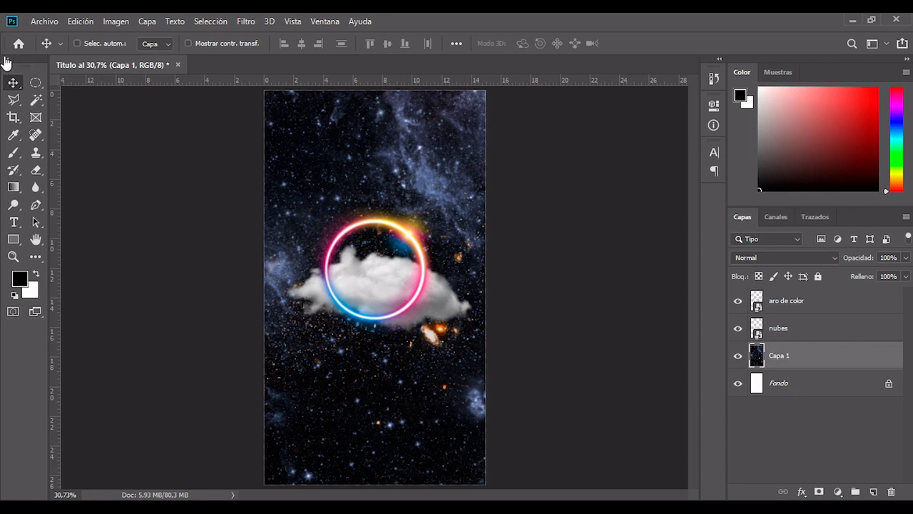
pyautogui.click(5, 60)
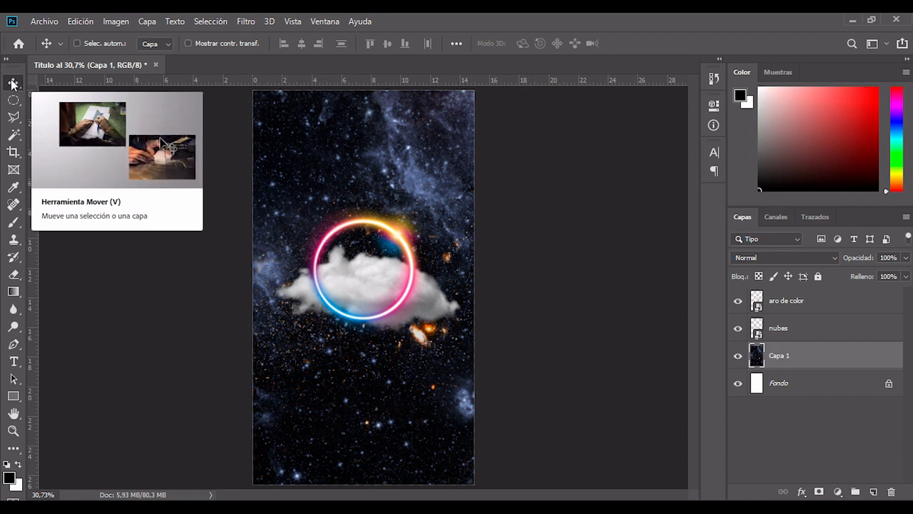
# - With the Move tool, shift the Capa 1 background down and left, the nubes cloud up and the aro de color ring slightly down
pyautogui.click(136, 315)
pyautogui.click(14, 82)
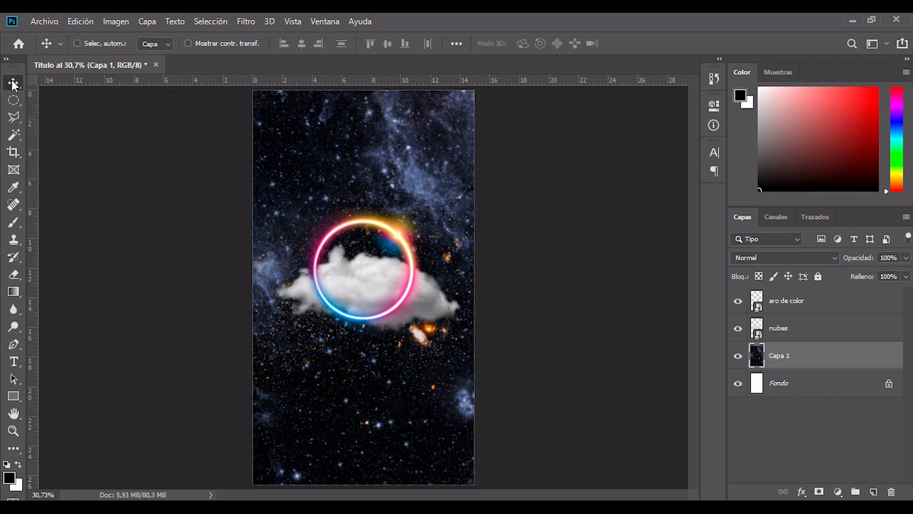
pyautogui.moveTo(393, 241); pyautogui.dragTo(353, 273)
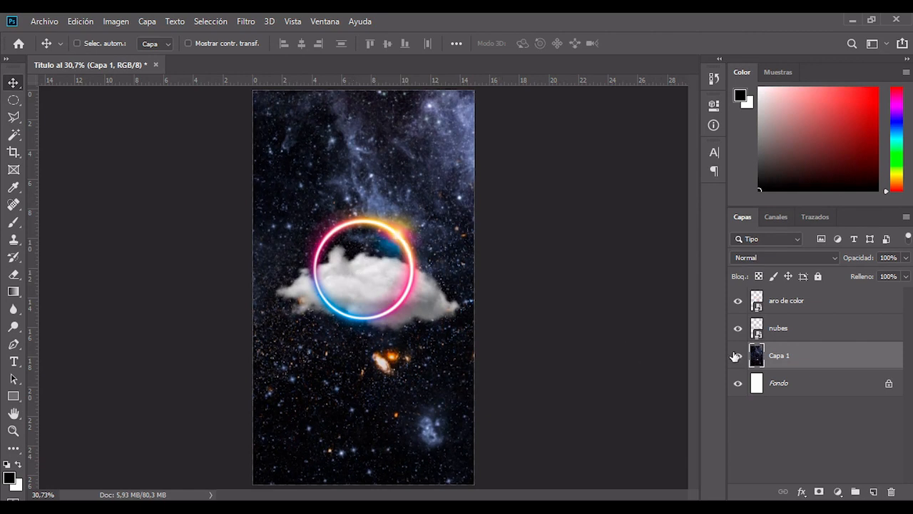
pyautogui.click(827, 328)
pyautogui.moveTo(387, 214); pyautogui.dragTo(370, 152)
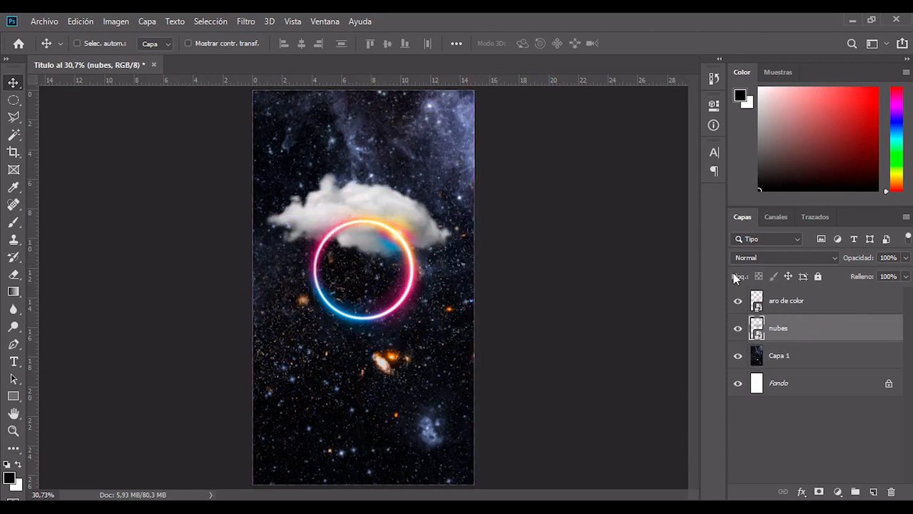
pyautogui.click(827, 300)
pyautogui.moveTo(371, 316); pyautogui.dragTo(318, 230)
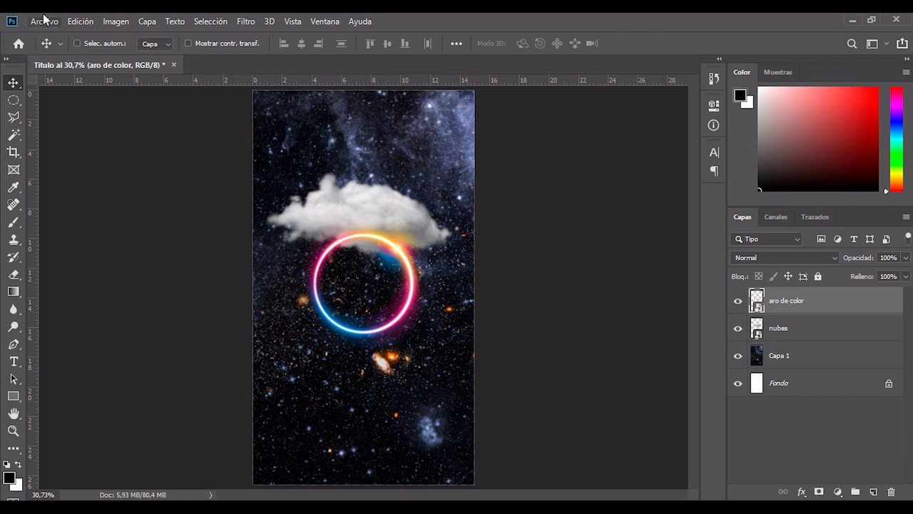
pyautogui.click(14, 100)
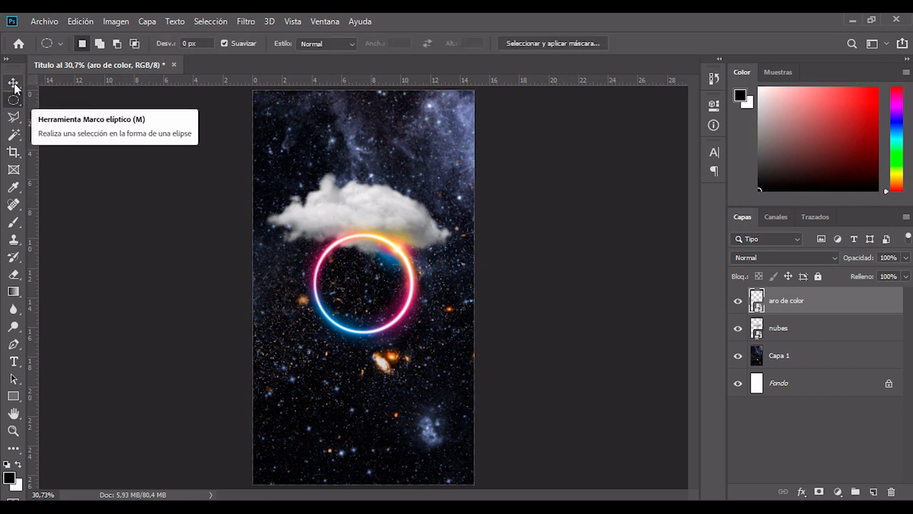
pyautogui.click(14, 83)
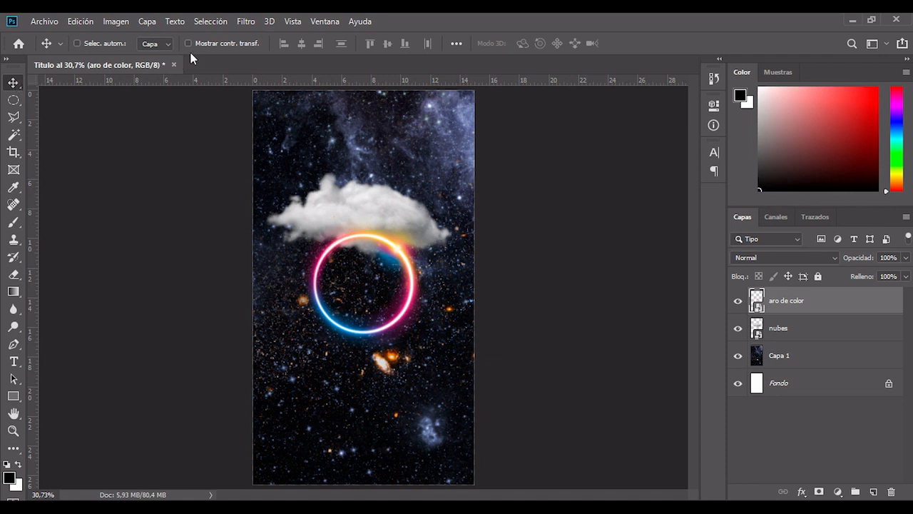
pyautogui.click(169, 46)
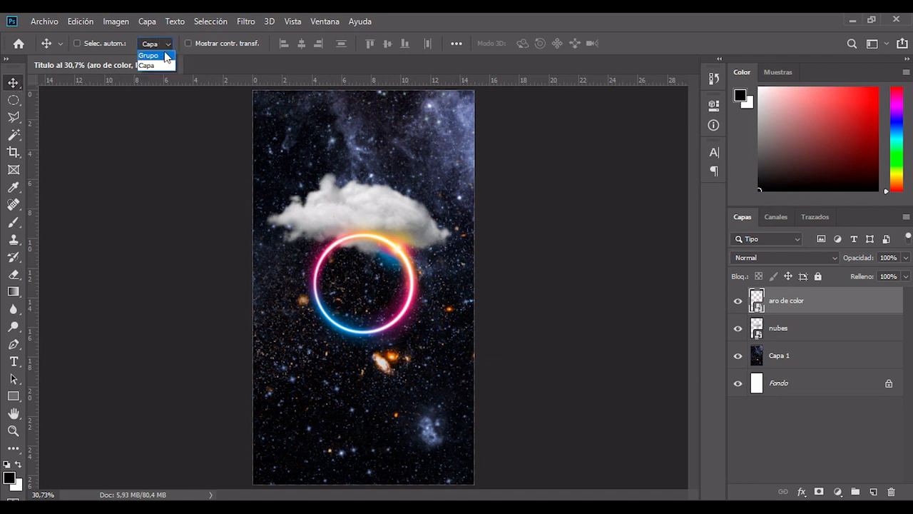
pyautogui.click(170, 44)
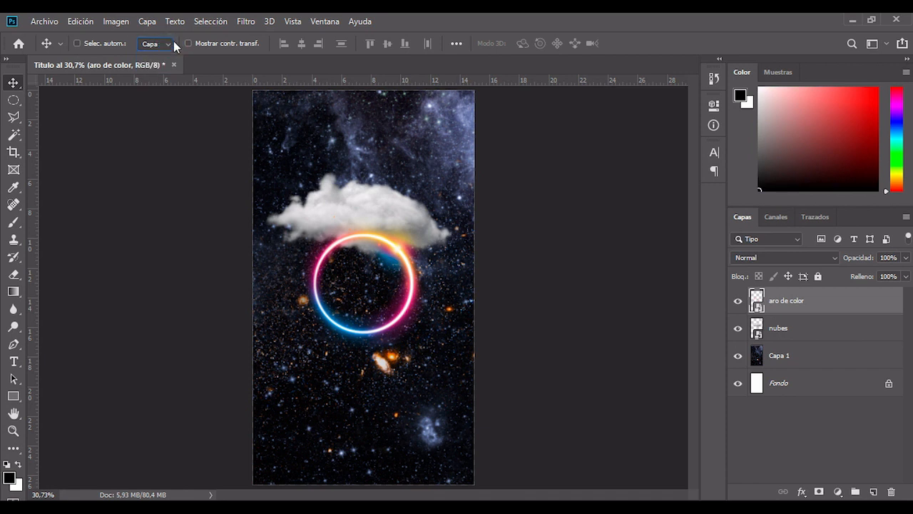
# - Turn on automatic layer selection and move the cloud up and the ring down directly on the canvas
pyautogui.click(78, 42)
pyautogui.moveTo(370, 216); pyautogui.dragTo(383, 186)
pyautogui.moveTo(384, 328); pyautogui.dragTo(384, 400)
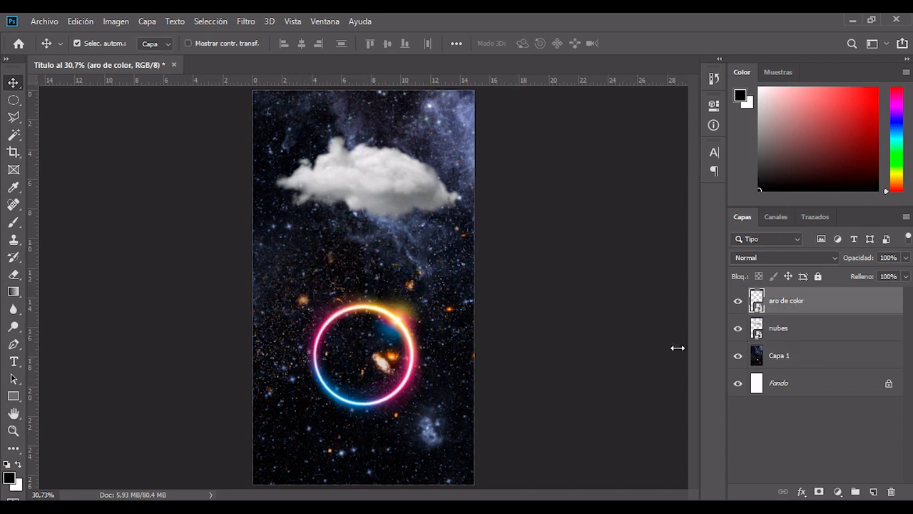
# - Shift the starry background so its bright nebula sits behind the cloud, and bring the cloud and ring closer together
pyautogui.moveTo(301, 265); pyautogui.dragTo(340, 274)
pyautogui.moveTo(458, 266); pyautogui.dragTo(404, 270)
pyautogui.moveTo(447, 136); pyautogui.dragTo(293, 201)
pyautogui.moveTo(413, 148); pyautogui.dragTo(435, 116)
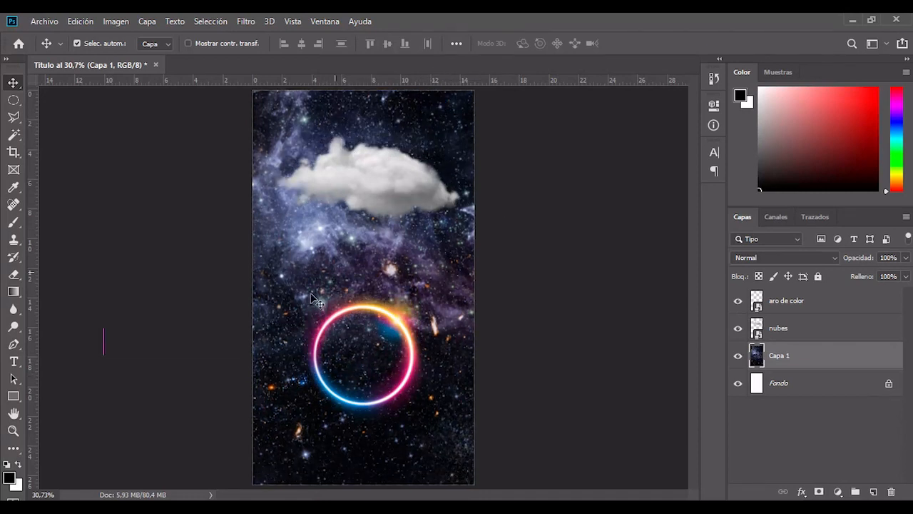
pyautogui.moveTo(367, 190); pyautogui.dragTo(368, 221)
pyautogui.moveTo(401, 326); pyautogui.dragTo(402, 305)
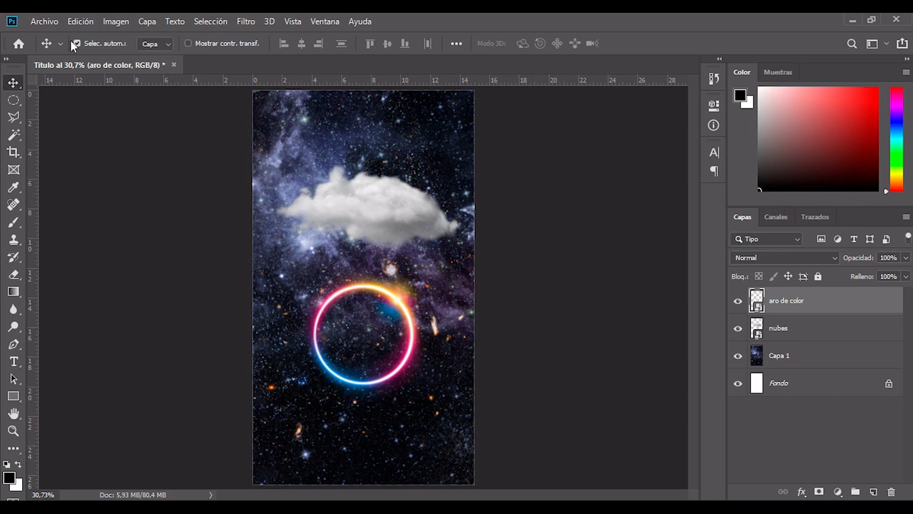
# - With automatic selection off, select the aro de color and nubes layers and align them left, right and finally on their horizontal centers
pyautogui.click(77, 43)
pyautogui.keyDown('shift'); pyautogui.click(823, 333); pyautogui.keyUp('shift')
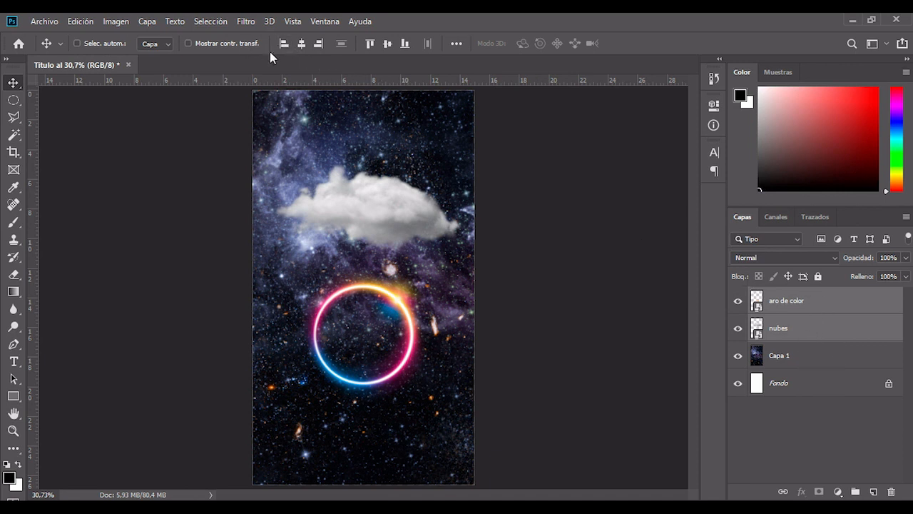
pyautogui.click(289, 44)
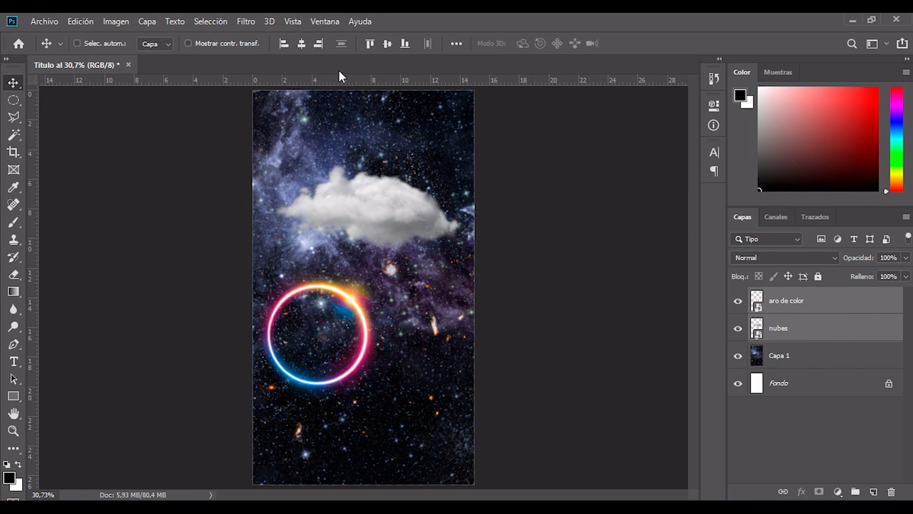
pyautogui.click(321, 45)
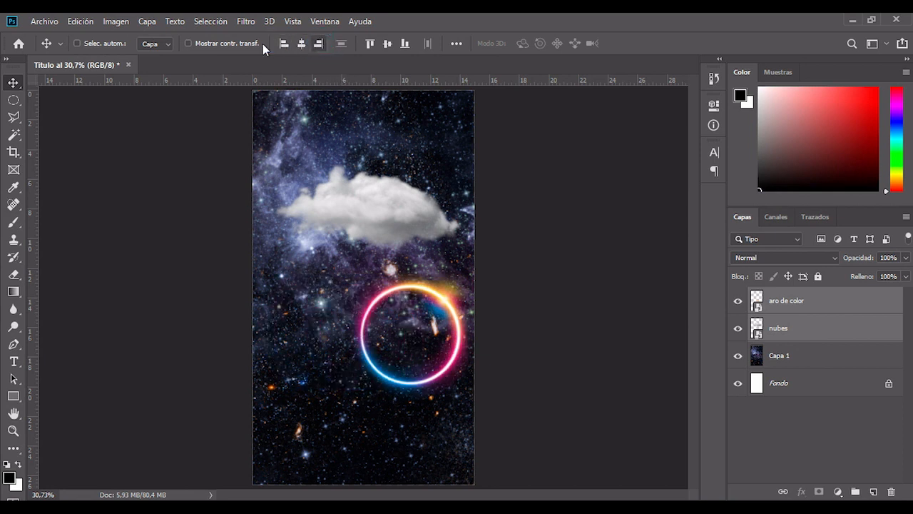
pyautogui.click(283, 43)
pyautogui.click(319, 44)
pyautogui.click(301, 44)
# - Align the ring and cloud by their top edges, their bottom edges and finally their vertical centers
pyautogui.click(371, 44)
pyautogui.click(403, 45)
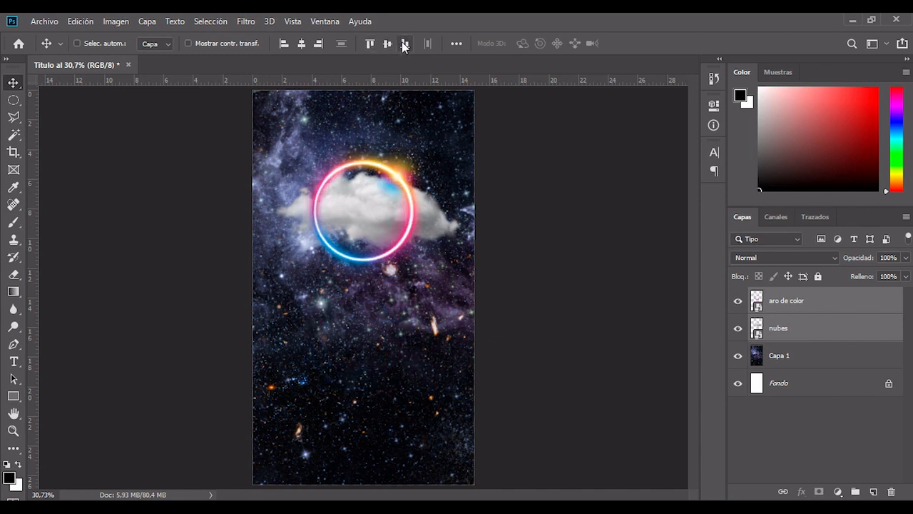
pyautogui.click(387, 44)
# - Select aro de color together with Fondo and align the ring to the canvas's left, right, bottom and finally top edge
pyautogui.click(816, 301)
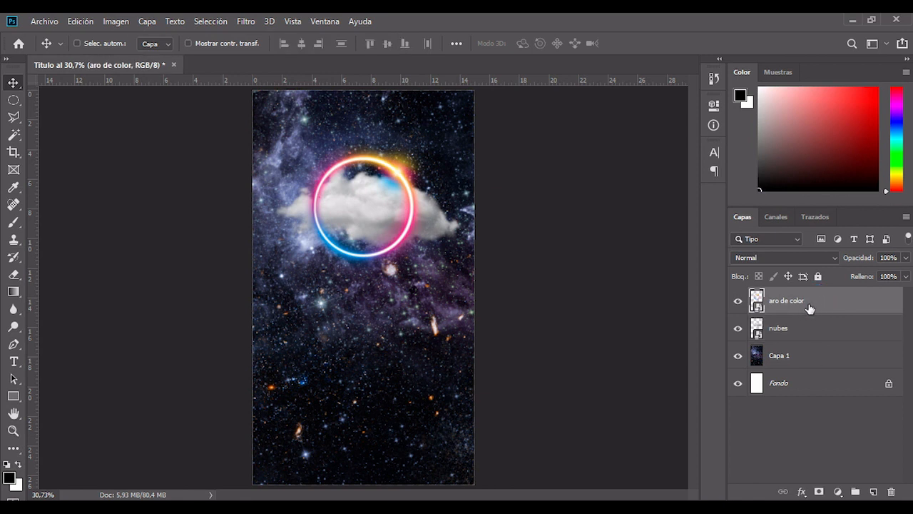
pyautogui.keyDown('ctrl'); pyautogui.click(817, 389); pyautogui.keyUp('ctrl')
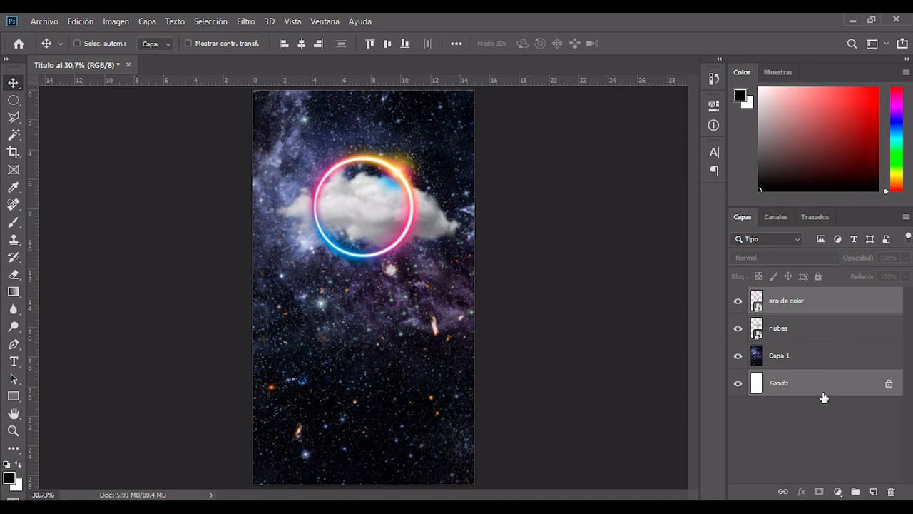
pyautogui.click(822, 389)
pyautogui.keyDown('ctrl'); pyautogui.click(821, 328); pyautogui.keyUp('ctrl')
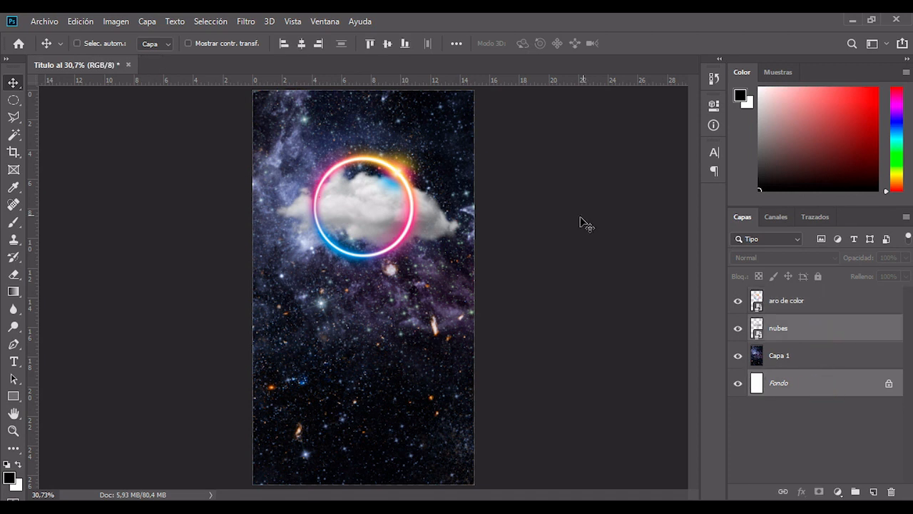
pyautogui.click(816, 306)
pyautogui.keyDown('ctrl'); pyautogui.click(815, 385); pyautogui.keyUp('ctrl')
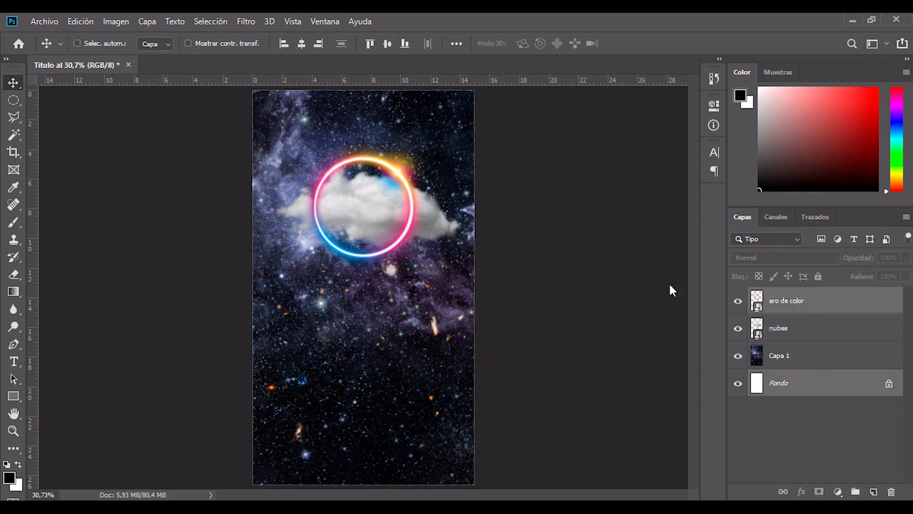
pyautogui.click(282, 44)
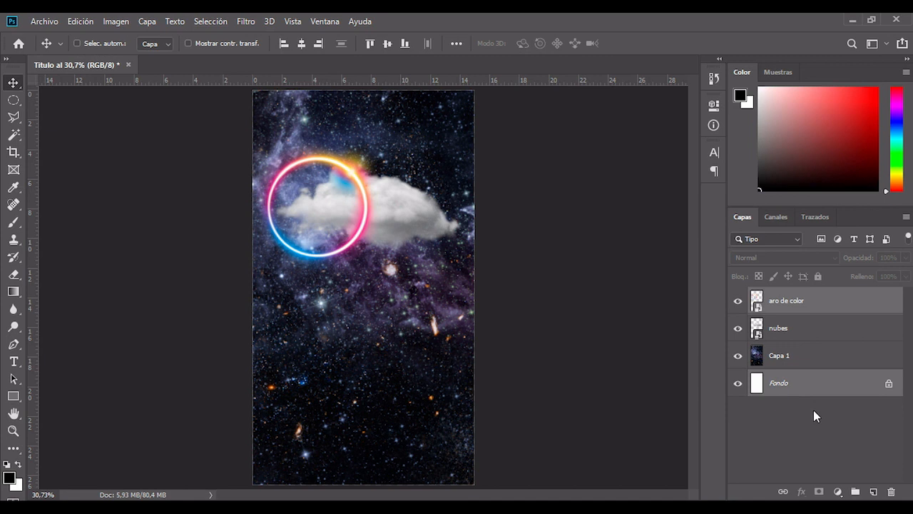
pyautogui.click(315, 44)
pyautogui.click(405, 43)
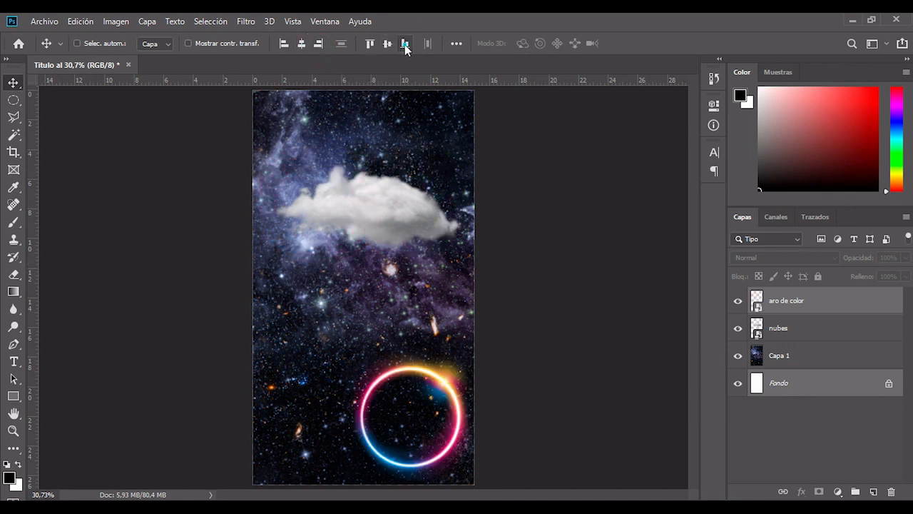
pyautogui.click(369, 43)
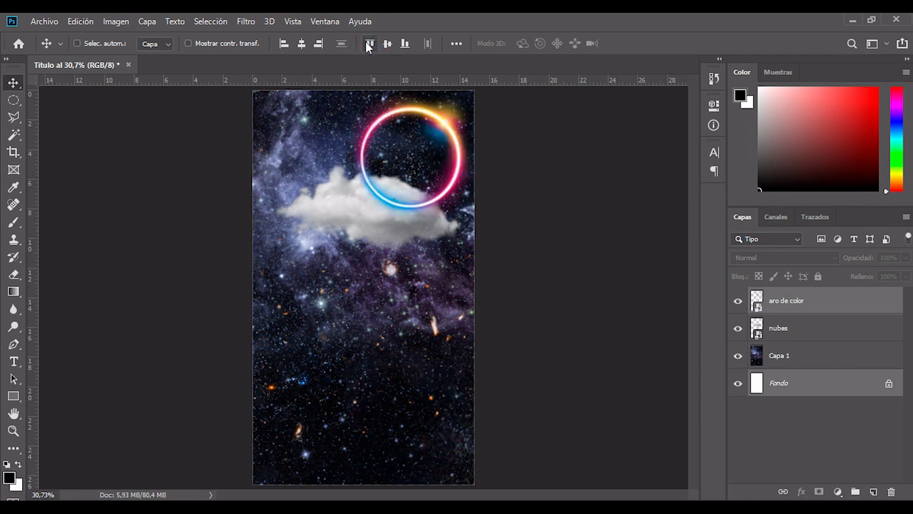
# - Select only the aro de color layer and move the ring to just below the cloud
pyautogui.click(460, 41)
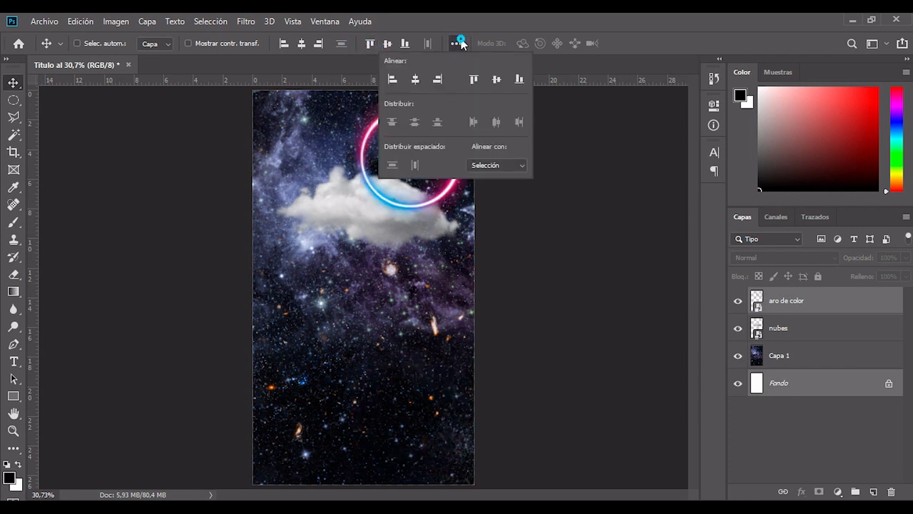
pyautogui.click(460, 42)
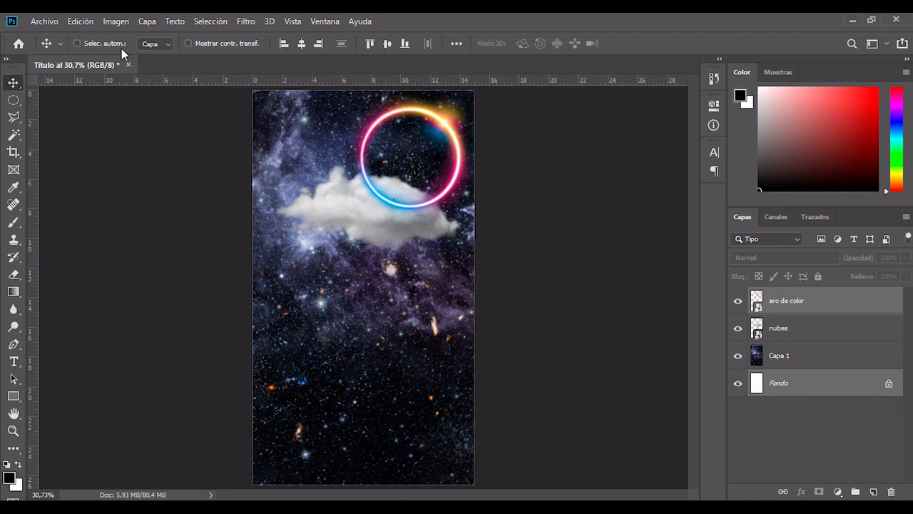
pyautogui.click(813, 308)
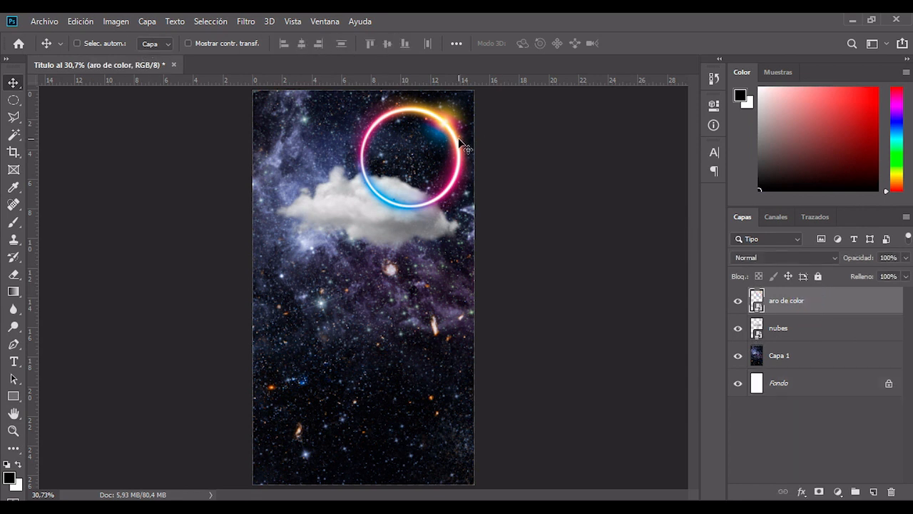
pyautogui.moveTo(443, 148); pyautogui.dragTo(410, 278)
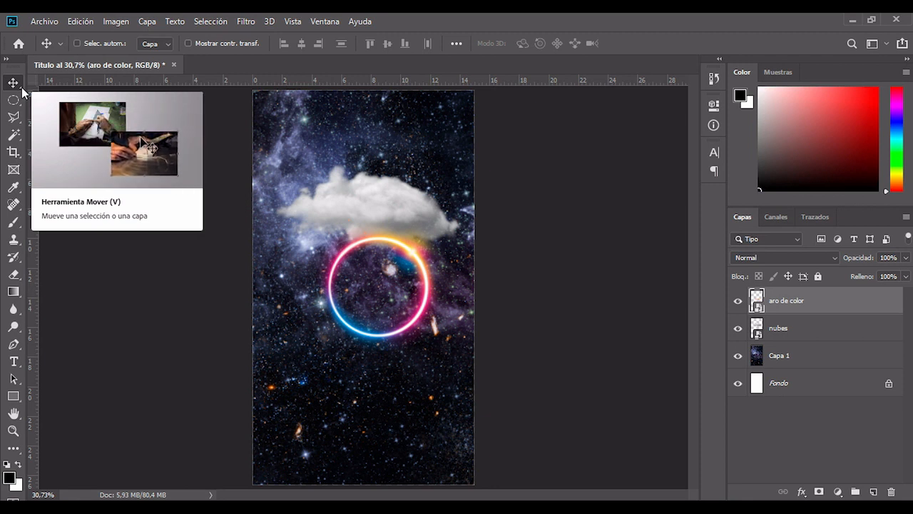
# - Try the Artboard tool by drawing an artboard about 13.64 by 12.29 inches over the cloud and ring, and undo it
pyautogui.click(23, 88)
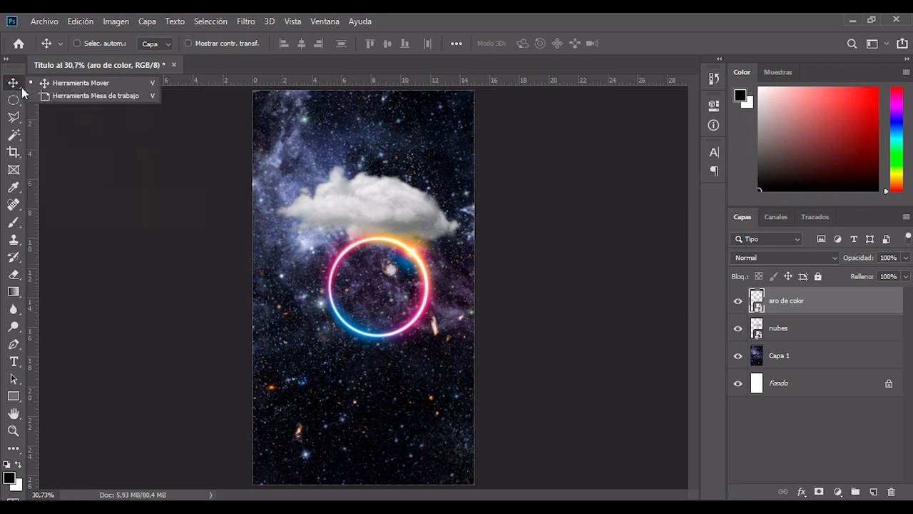
pyautogui.click(77, 96)
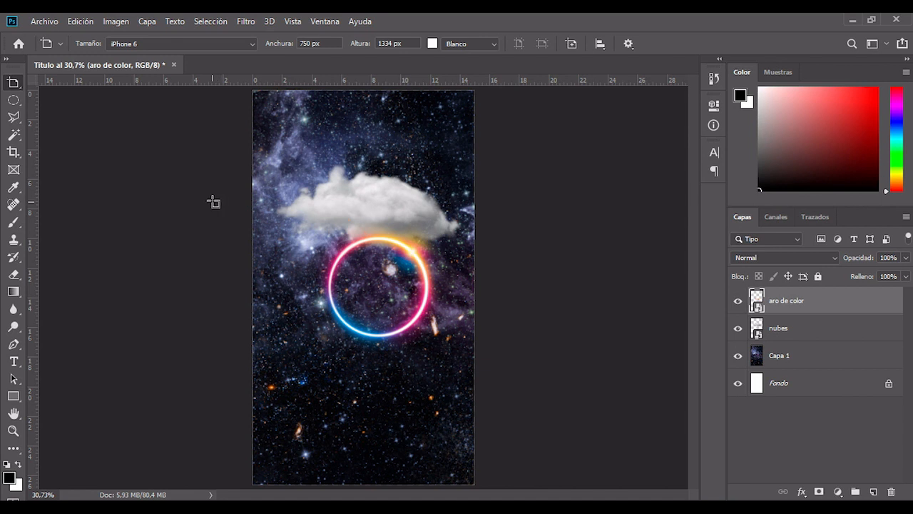
pyautogui.moveTo(296, 149); pyautogui.dragTo(498, 332)
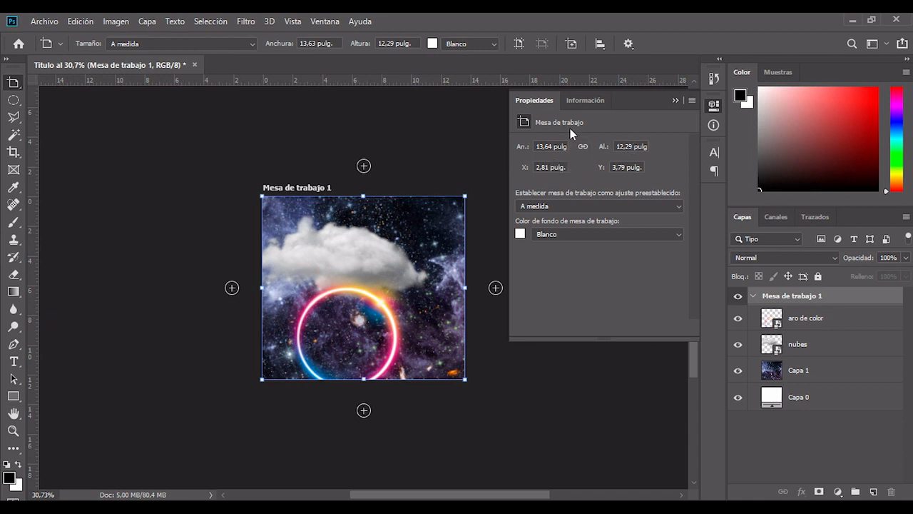
pyautogui.click(676, 101)
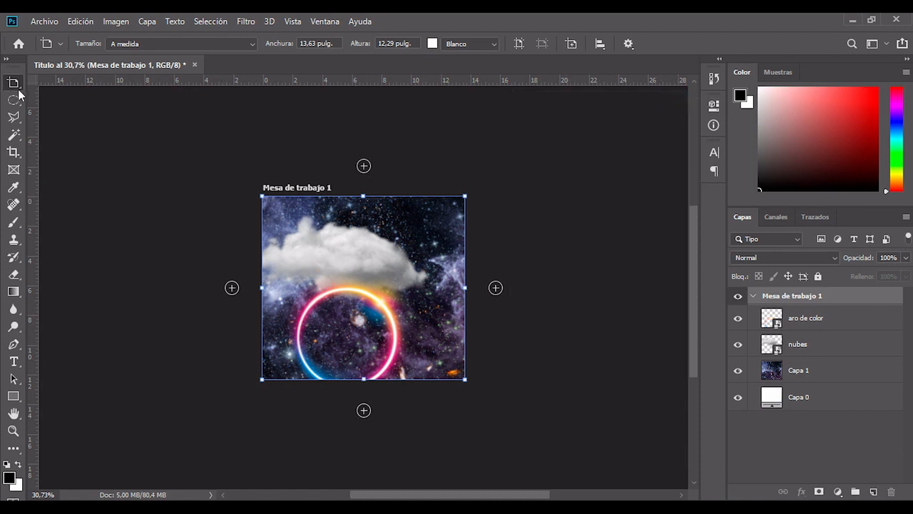
pyautogui.moveTo(13, 82); pyautogui.dragTo(14, 83)
pyautogui.click(57, 81)
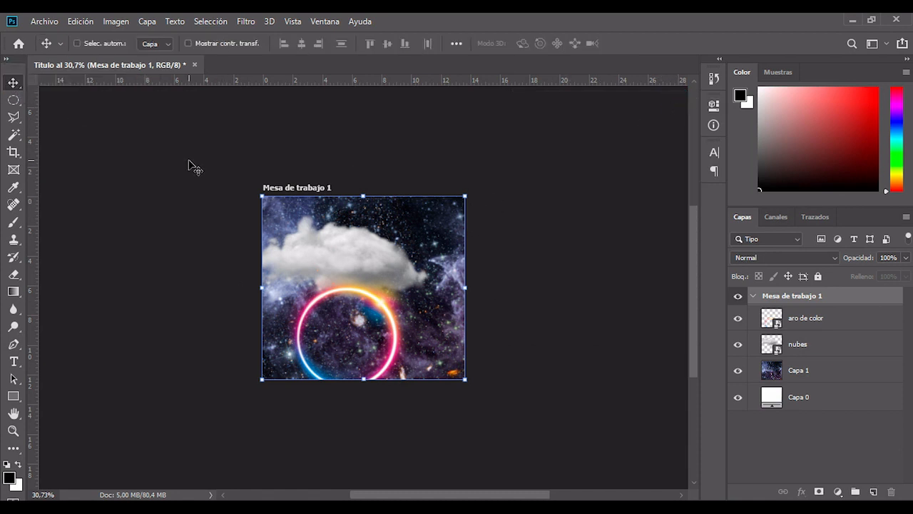
pyautogui.hotkey('ctrl', 'z')
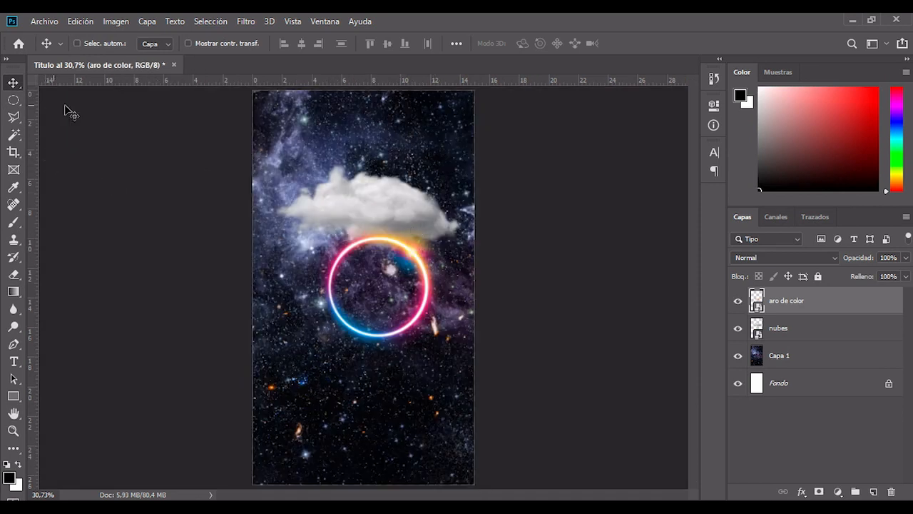
# - Activate the Elliptical Marquee tool and alternate between it and the Move tool several times, finishing with the Move tool
pyautogui.click(20, 107)
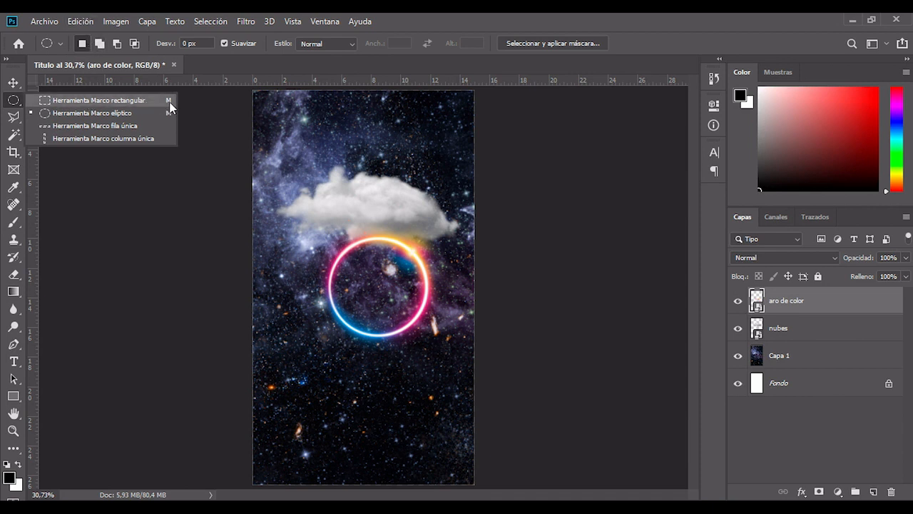
pyautogui.click(13, 100)
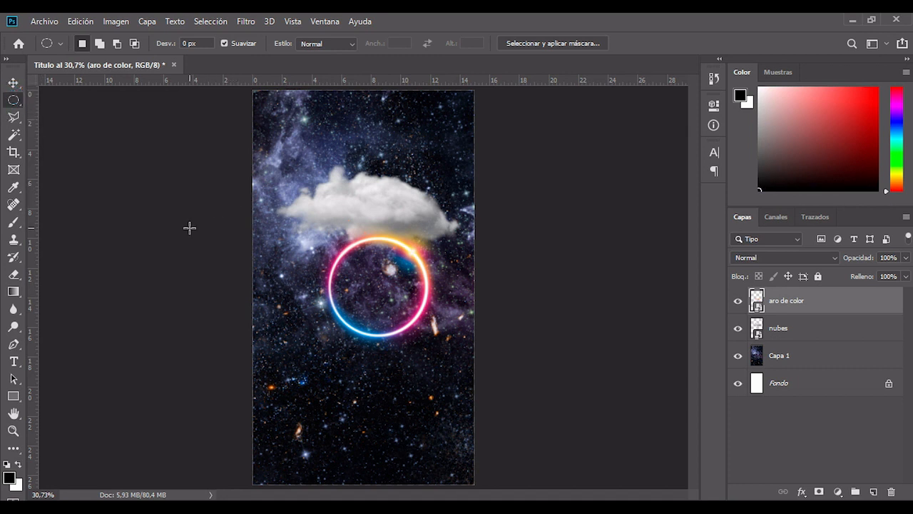
pyautogui.press('v')
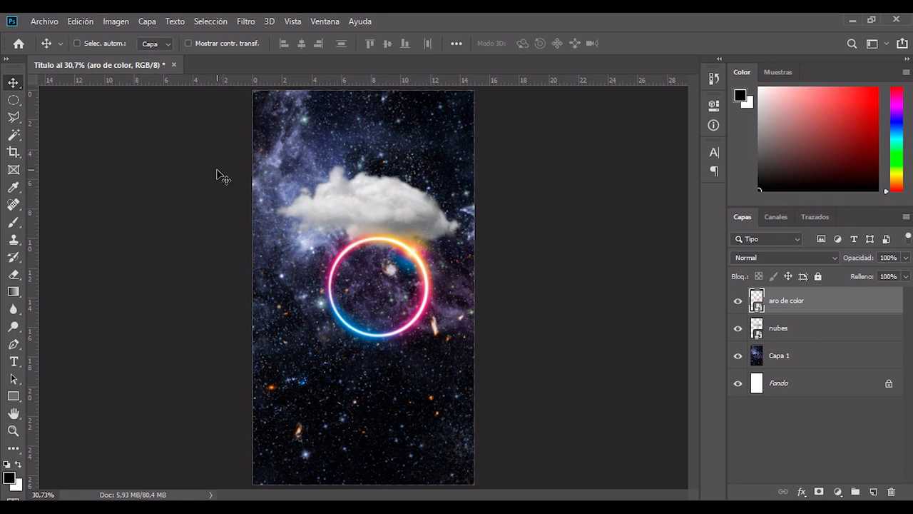
pyautogui.press('m')
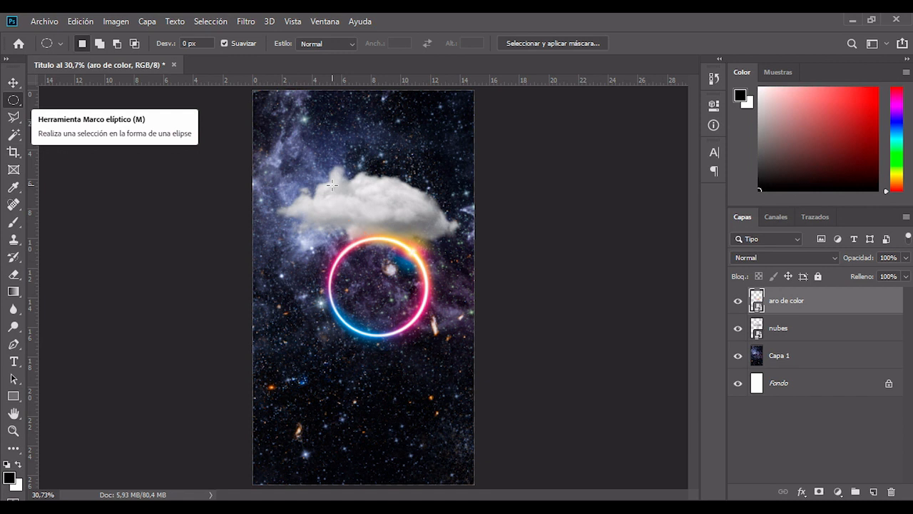
pyautogui.click(14, 83)
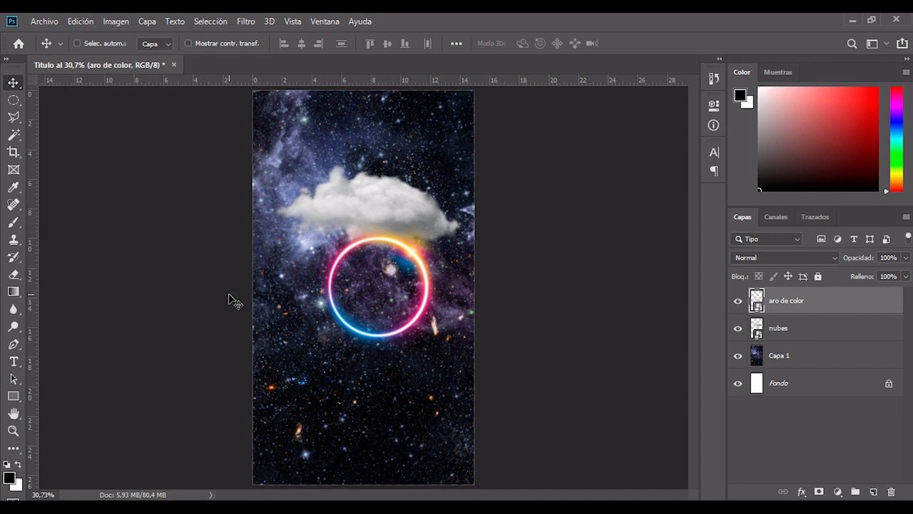
pyautogui.press('m')
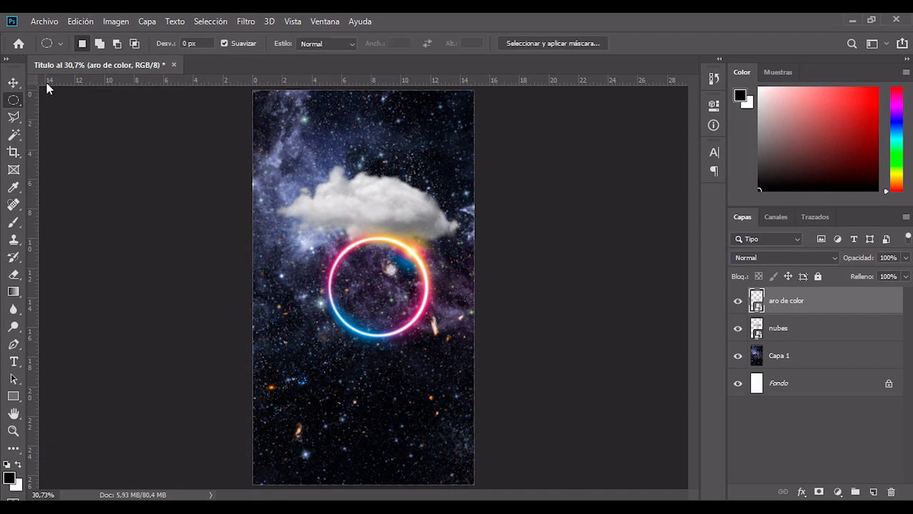
pyautogui.press('v')
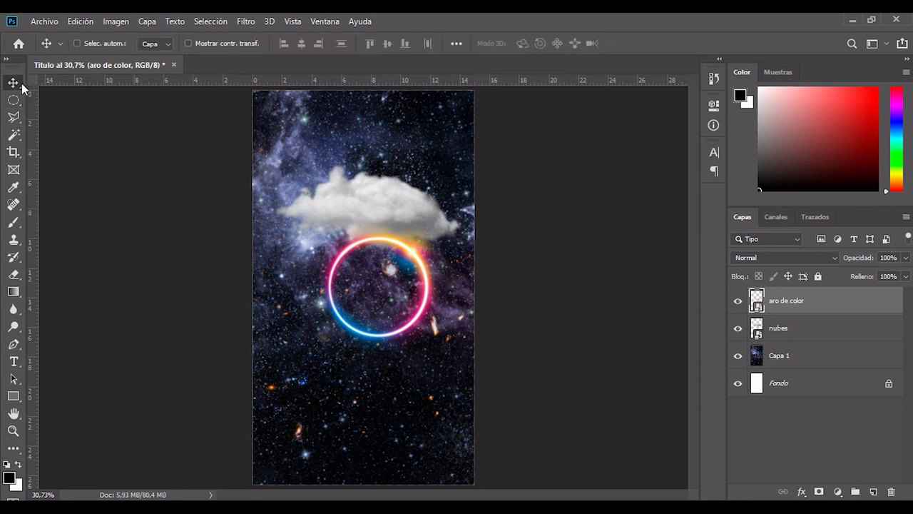
# - Look at the Lasso tool variants and activate the Rectangular Marquee tool in place of the elliptical one
pyautogui.click(20, 118)
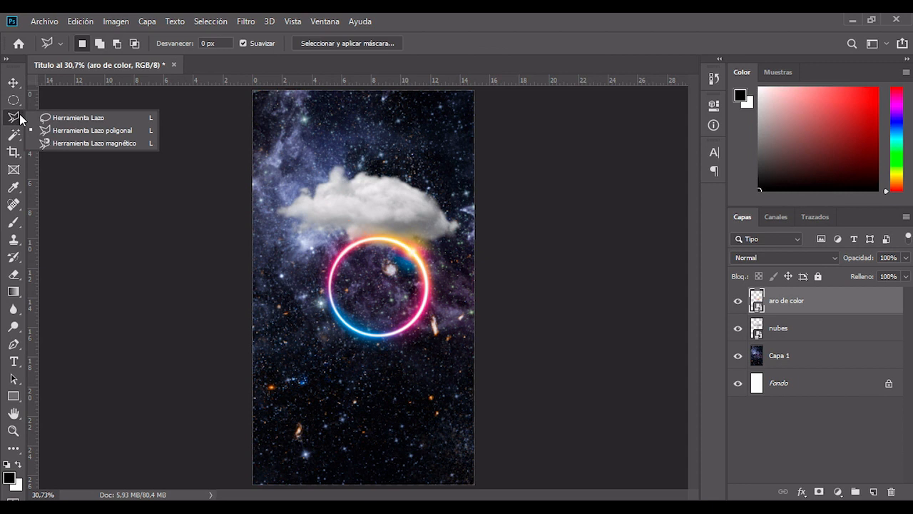
pyautogui.click(12, 104)
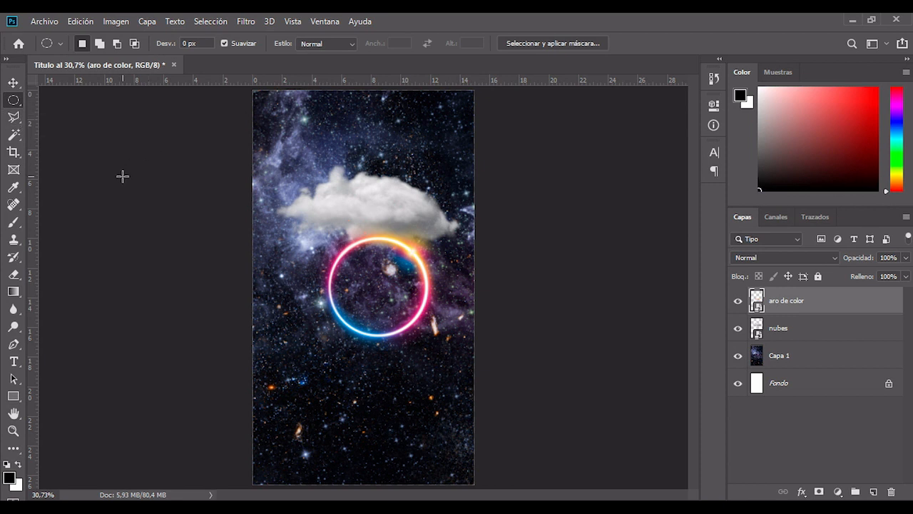
pyautogui.rightClick(20, 106)
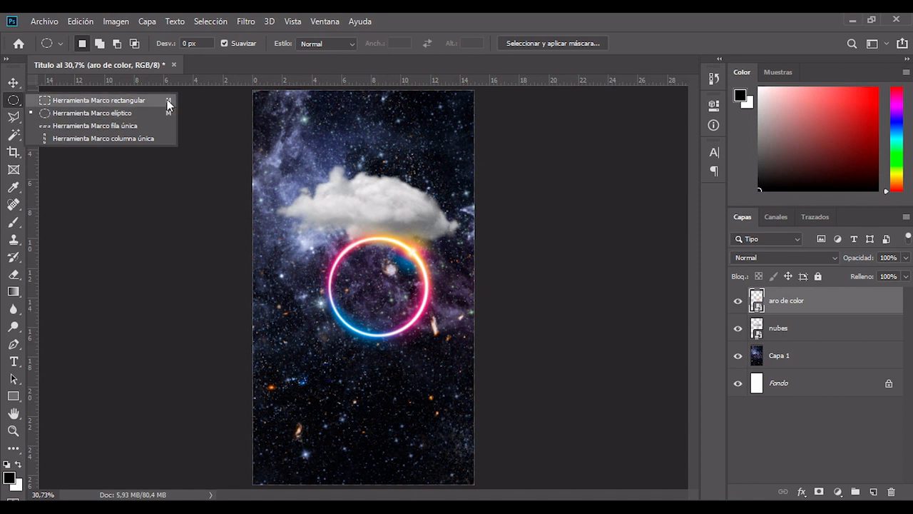
pyautogui.click(16, 100)
pyautogui.rightClick(16, 99)
pyautogui.click(109, 101)
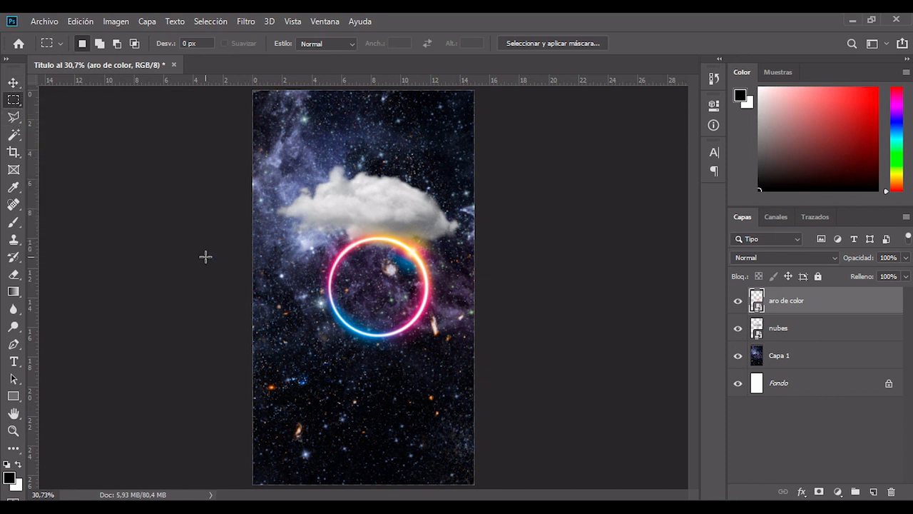
# - Draw a square selection over most of the cloud with the Rectangular Marquee tool, and deselect it
pyautogui.press('v')
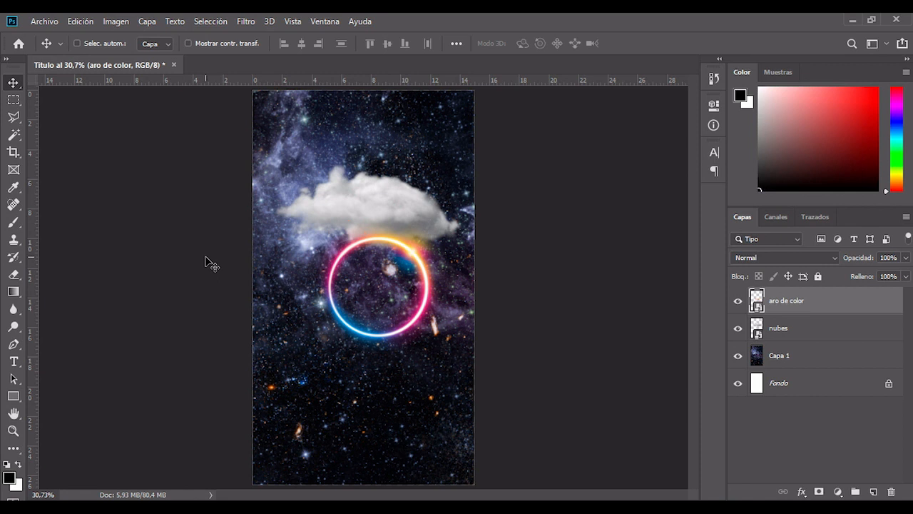
pyautogui.press('m')
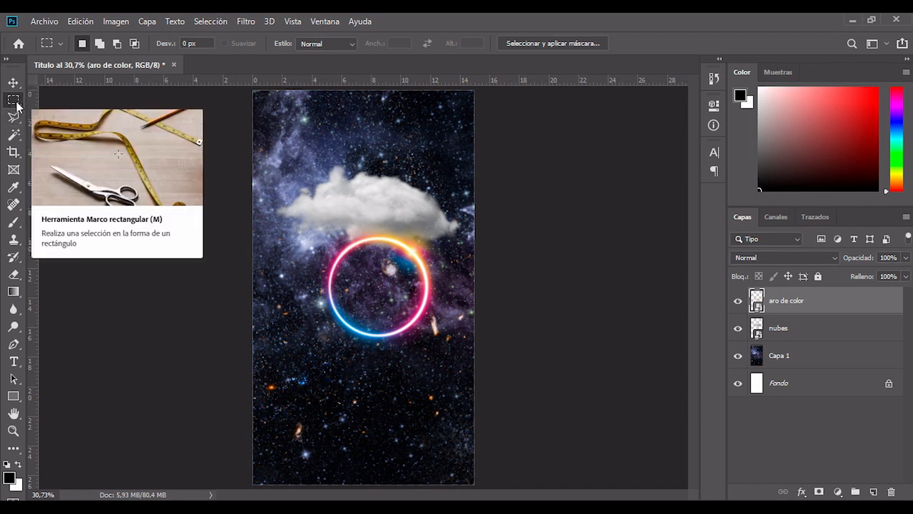
pyautogui.moveTo(291, 141); pyautogui.dragTo(403, 251)
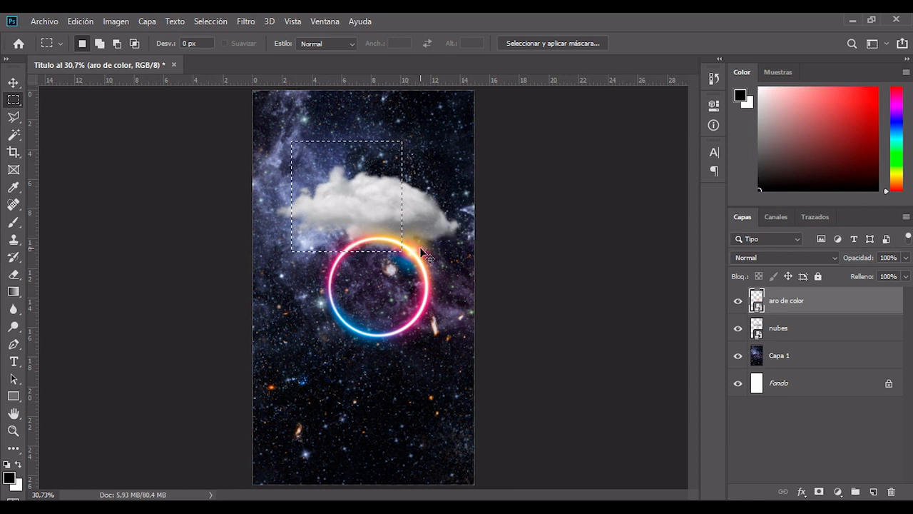
pyautogui.click(420, 246)
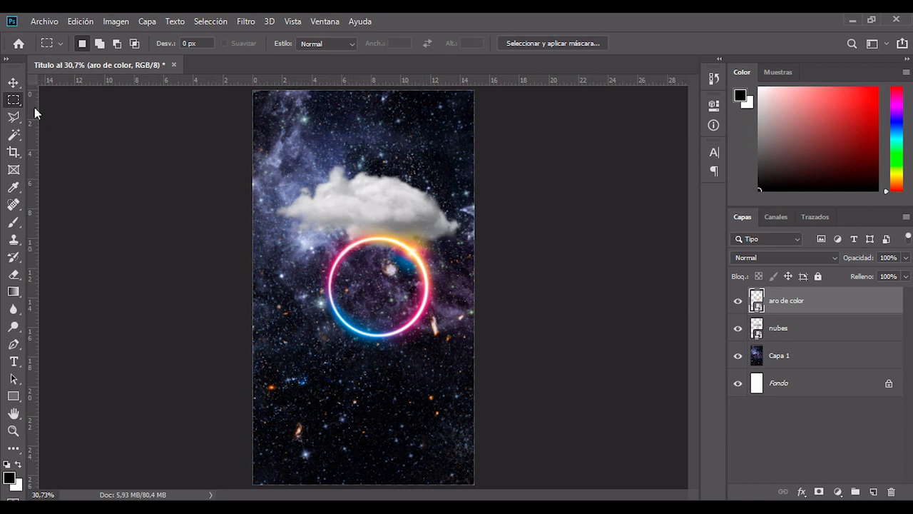
# - Draw a circular selection over the cloud and the upper ring with the Elliptical Marquee tool, and deselect it
pyautogui.click(14, 101)
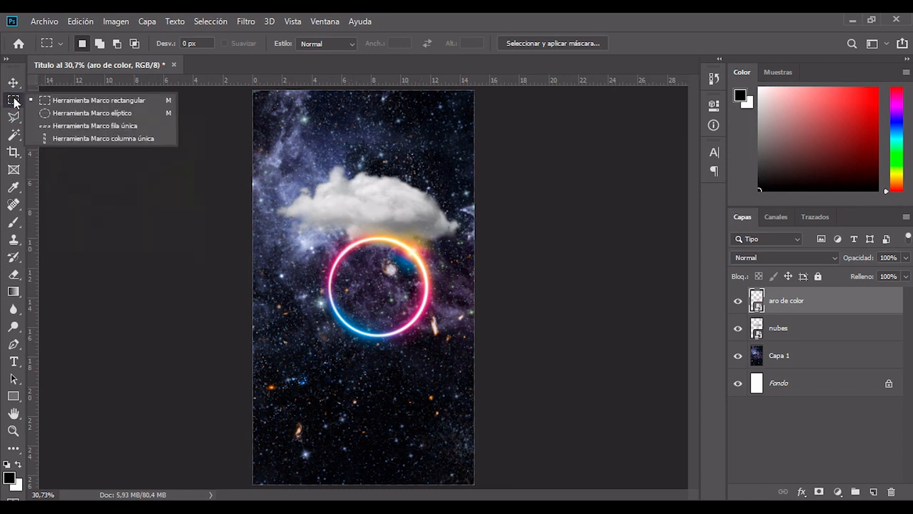
pyautogui.click(62, 112)
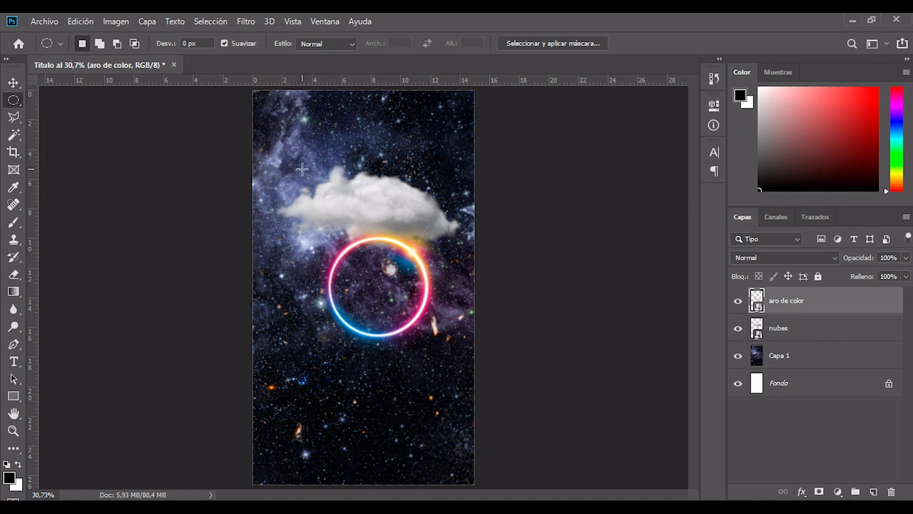
pyautogui.moveTo(289, 161); pyautogui.dragTo(469, 299)
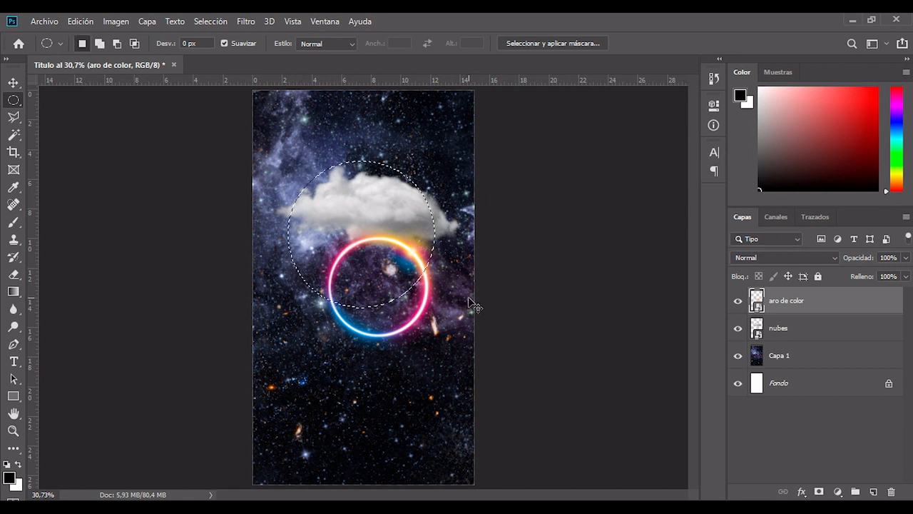
pyautogui.hotkey('ctrl', 'd')
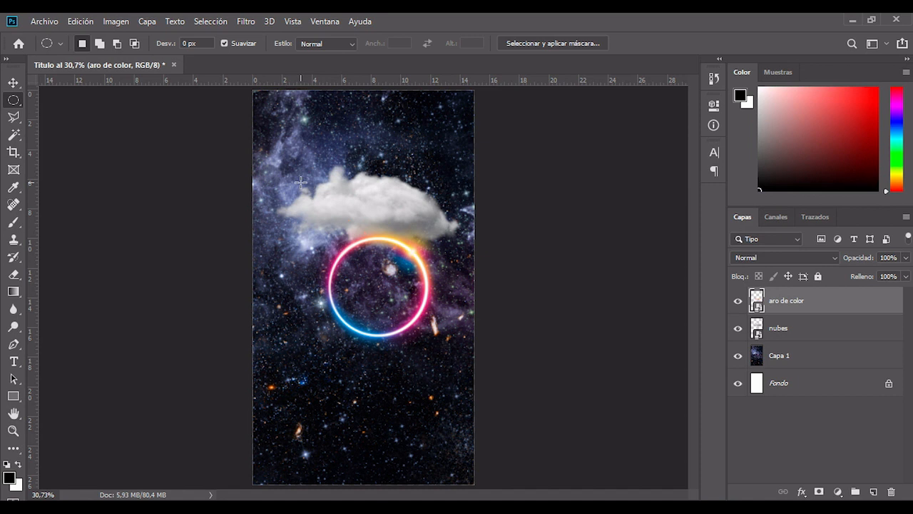
# - Draw a circular selection slightly larger than the ring, center it around the ring, and make Capa 1 the active layer
pyautogui.moveTo(300, 183); pyautogui.dragTo(442, 311)
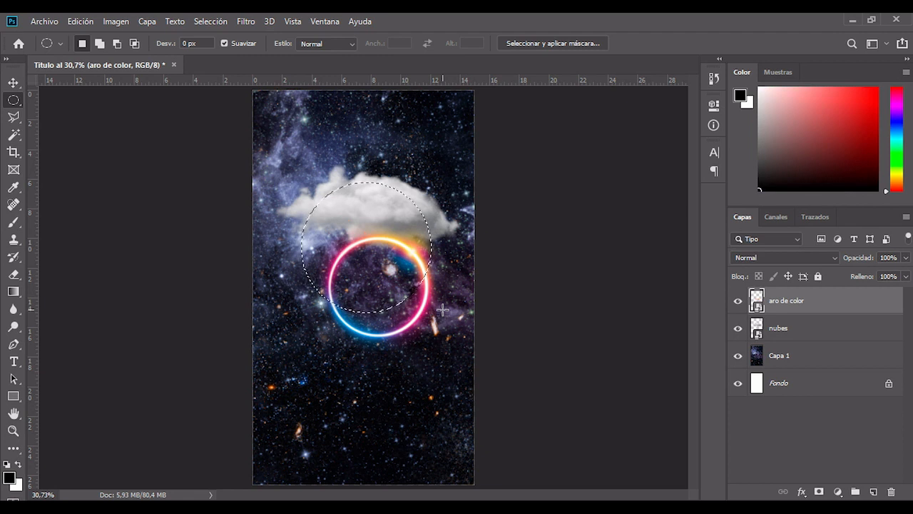
pyautogui.moveTo(370, 212); pyautogui.dragTo(382, 279)
pyautogui.click(846, 361)
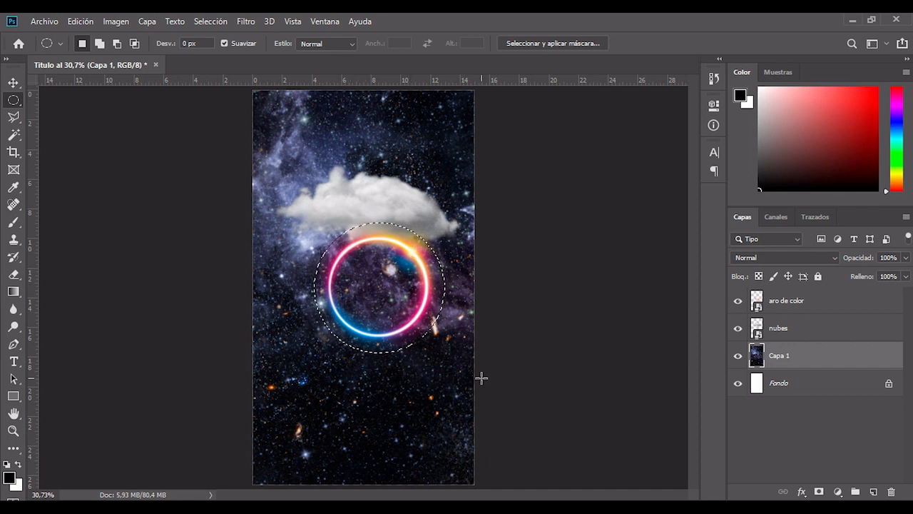
# - Try a Curves adjustment on the selected circle of Capa 1 with input 97 and output 126, and cancel it
pyautogui.hotkey('ctrl', 'm')
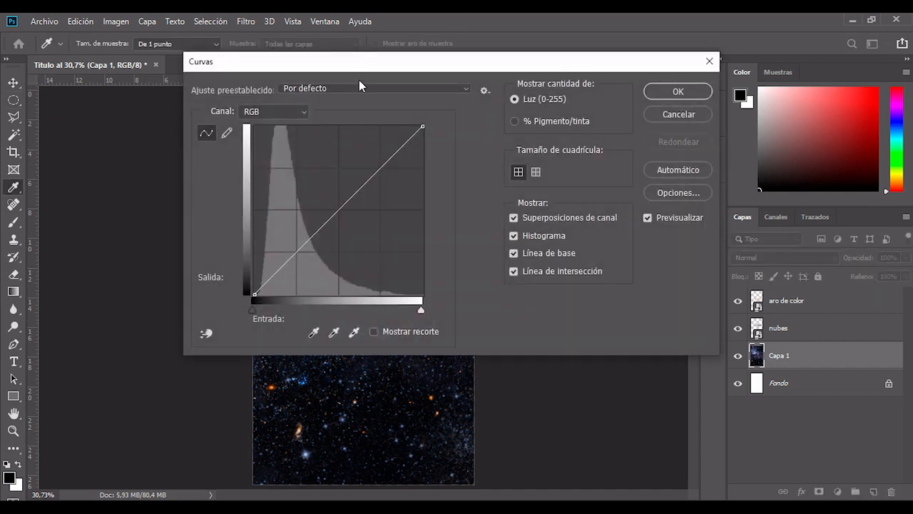
pyautogui.moveTo(358, 66); pyautogui.dragTo(665, 57)
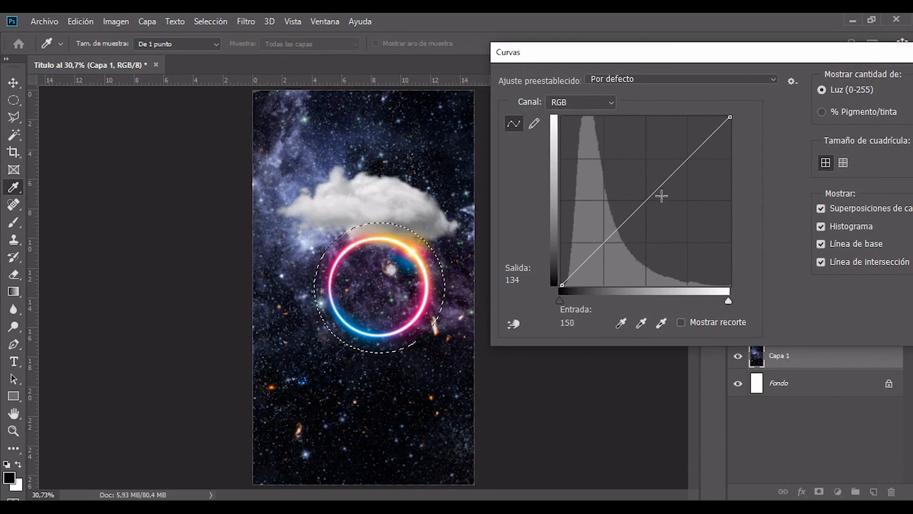
pyautogui.moveTo(650, 198); pyautogui.dragTo(625, 201)
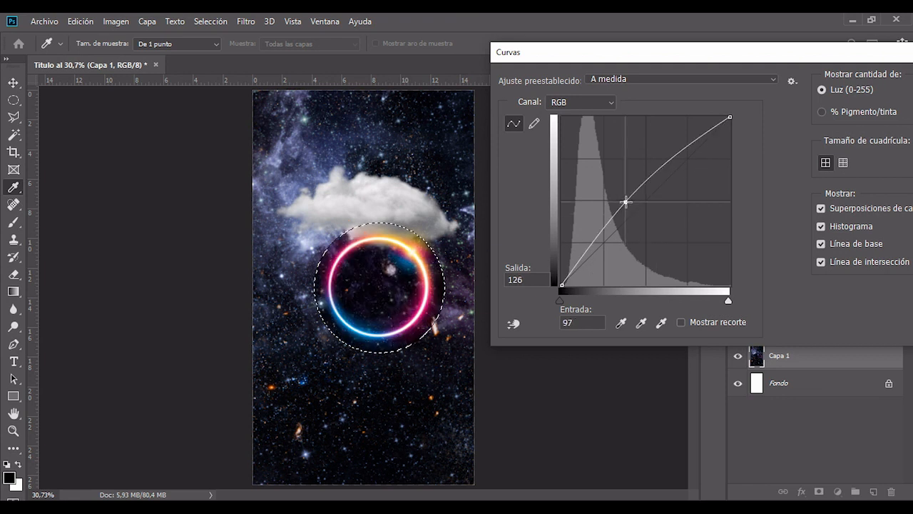
pyautogui.moveTo(865, 53); pyautogui.dragTo(676, 67)
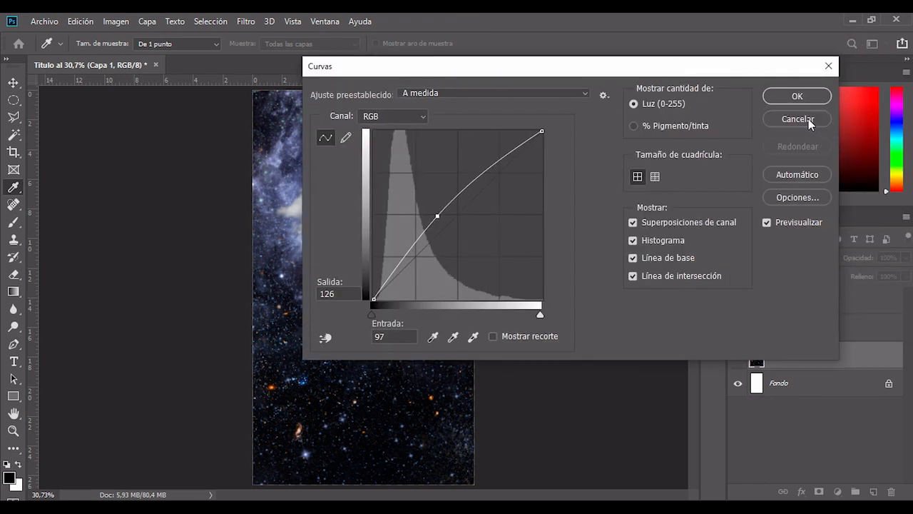
pyautogui.click(808, 119)
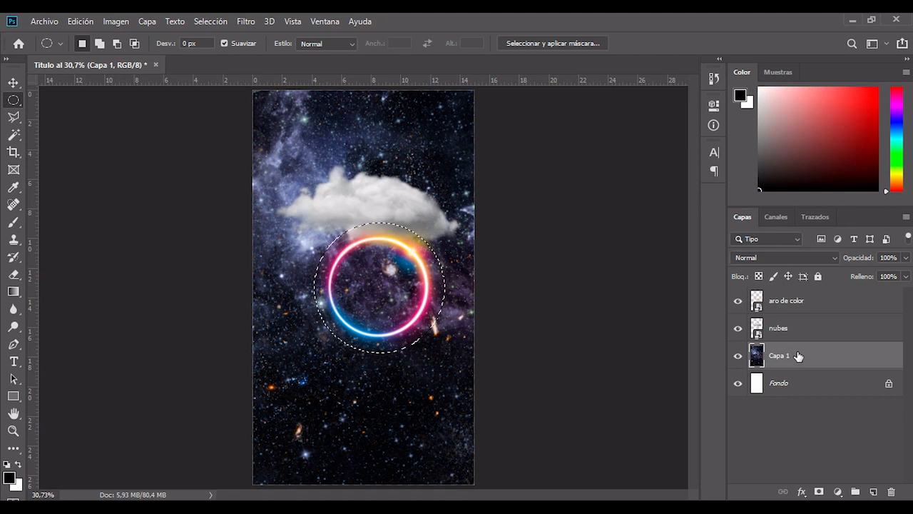
# - Cut the circular area out of Capa 1, undo the cut, and move the selection outline up over the cloud
pyautogui.hotkey('ctrl', 'x')
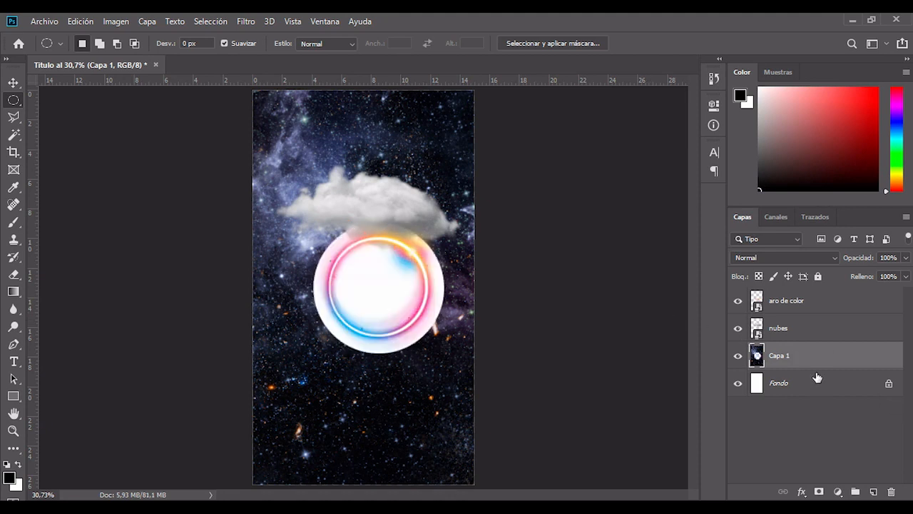
pyautogui.hotkey('ctrl', 'z')
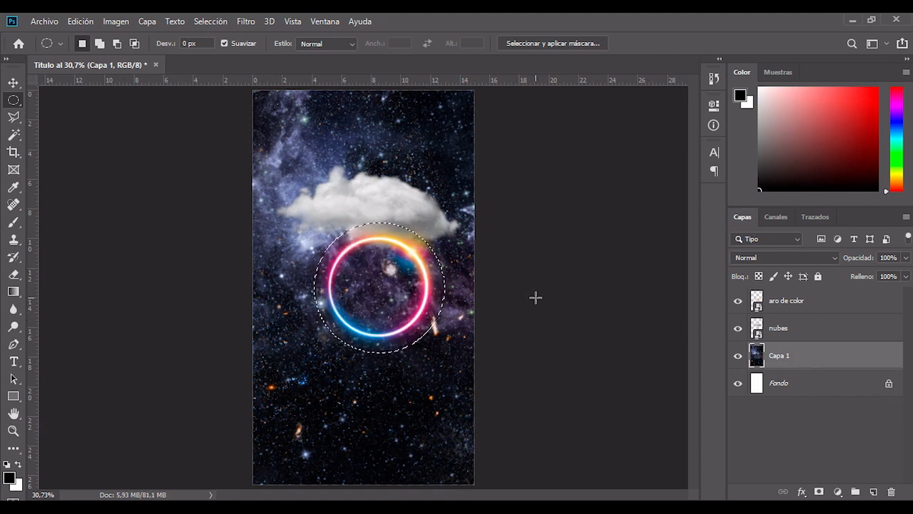
pyautogui.moveTo(379, 231); pyautogui.dragTo(374, 226)
# - Try pasting the clipboard content into the circular selection as a new layer, and undo it
pyautogui.hotkey('ctrl', 'v')
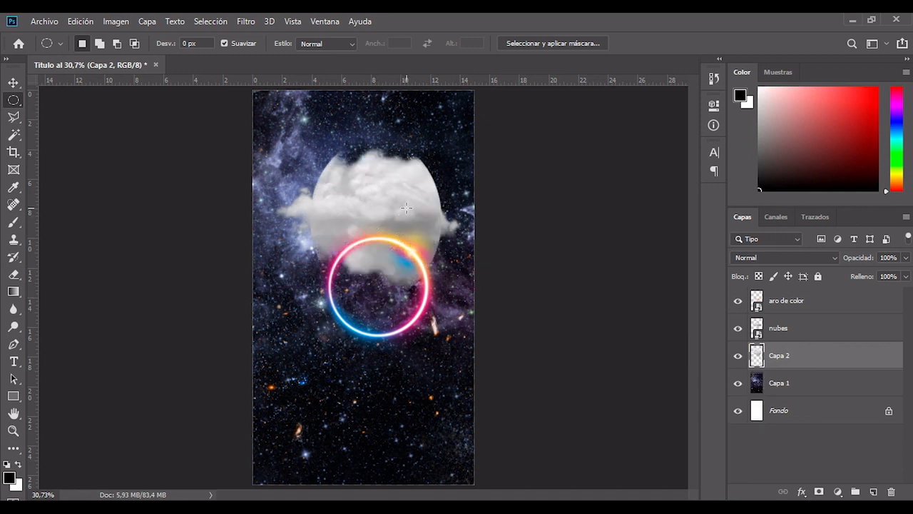
pyautogui.press('v')
pyautogui.hotkey('ctrl', 'z')
pyautogui.hotkey('ctrl', 'z')
# - Cut the circular area behind the cloud out of Capa 1, paste it as a new layer and shift it slightly upward
pyautogui.moveTo(403, 202); pyautogui.dragTo(401, 384)
pyautogui.hotkey('ctrl', 'd')
pyautogui.hotkey('ctrl', 'x')
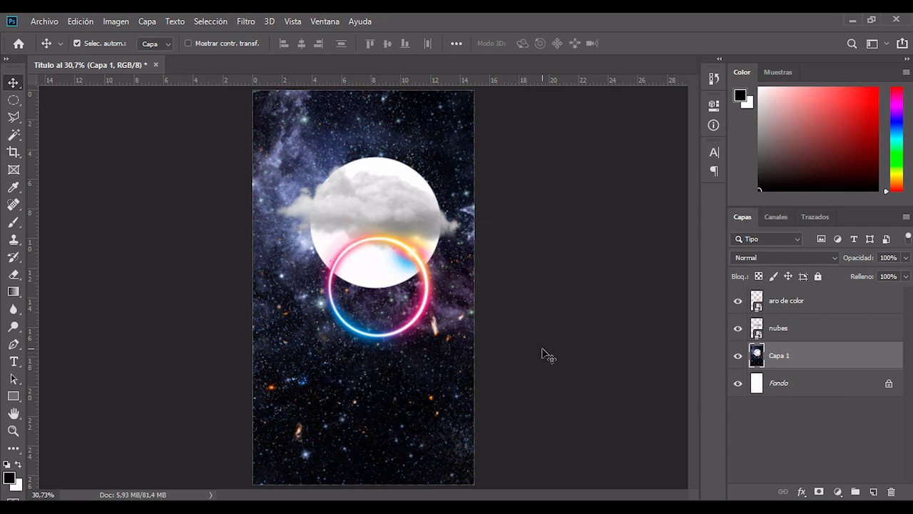
pyautogui.hotkey('ctrl', 'v')
pyautogui.moveTo(360, 265)
pyautogui.mouseDown()
pyautogui.moveTo(333, 157)
pyautogui.moveTo(384, 156)
pyautogui.moveTo(341, 167)
pyautogui.moveTo(379, 192)
pyautogui.moveTo(387, 220)
pyautogui.moveTo(376, 263)
pyautogui.mouseUp()
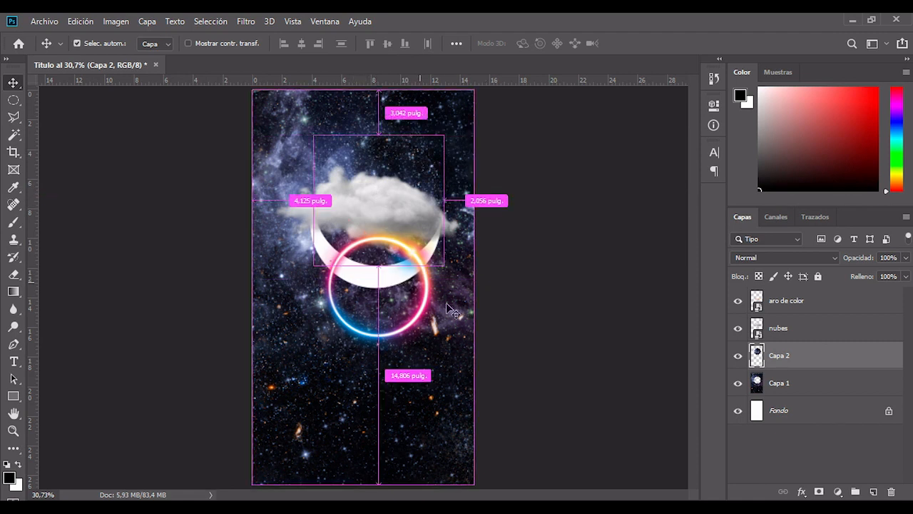
# - Undo the move, paste and cut of the circular piece, and clear the circular selection
pyautogui.hotkey('ctrl', 'z')
pyautogui.hotkey('ctrl', 'z')
pyautogui.hotkey('ctrl', 'z')
pyautogui.hotkey('ctrl', 'z')
pyautogui.hotkey('ctrl', 'z')
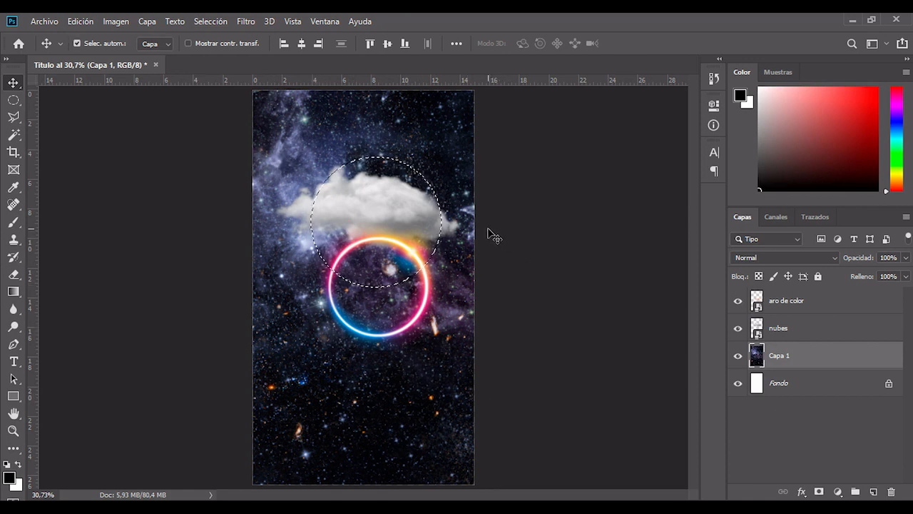
pyautogui.hotkey('ctrl', 'd')
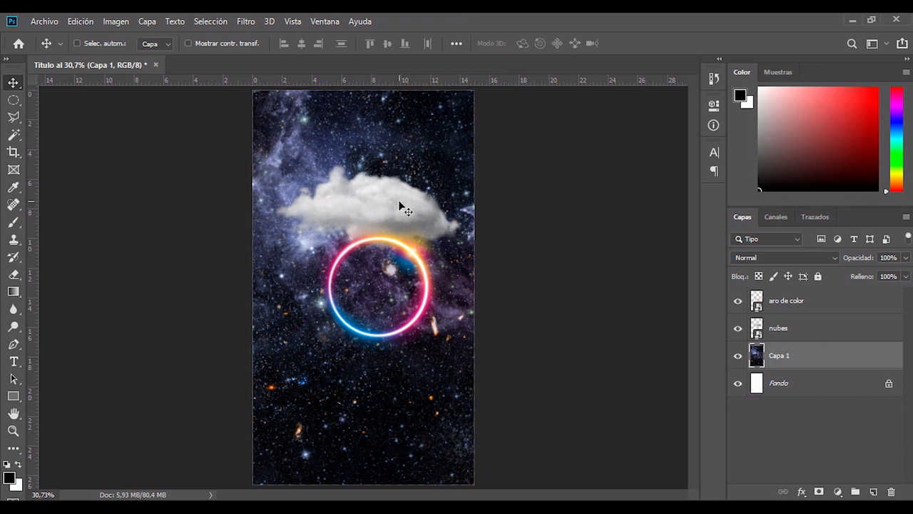
# - Draw a square selection with the Rectangular Marquee tool around most of the cloud and the ring
pyautogui.click(13, 100)
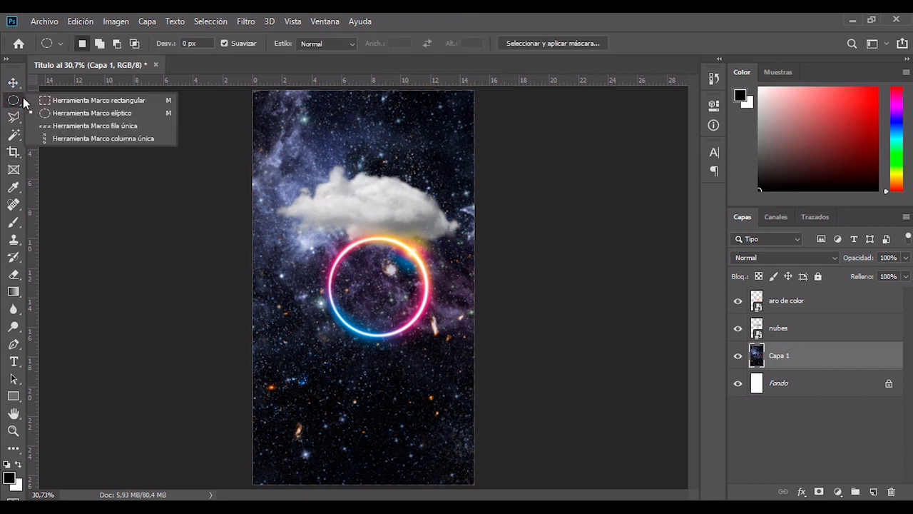
pyautogui.click(80, 100)
pyautogui.moveTo(278, 158); pyautogui.dragTo(442, 321)
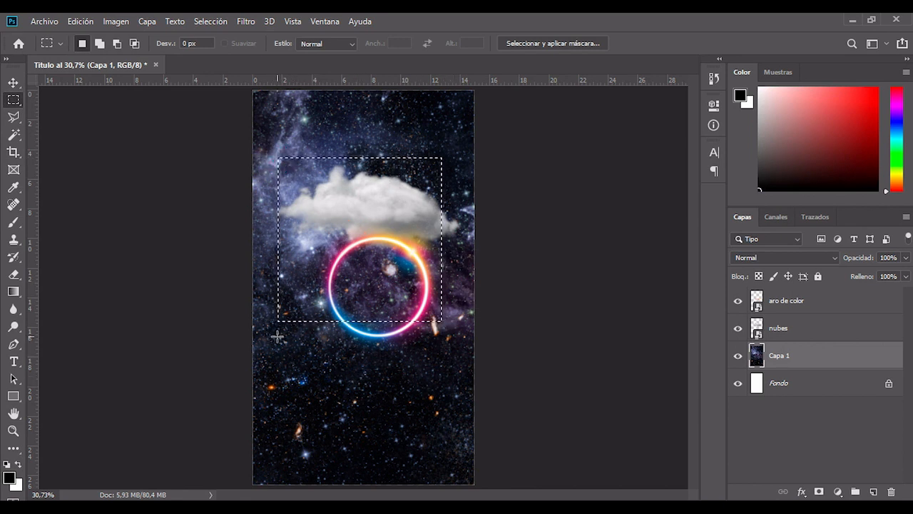
# - Clear the square selection and place a one-pixel-high selection across the cloud with the Single Row Marquee tool
pyautogui.moveTo(278, 337); pyautogui.dragTo(279, 422)
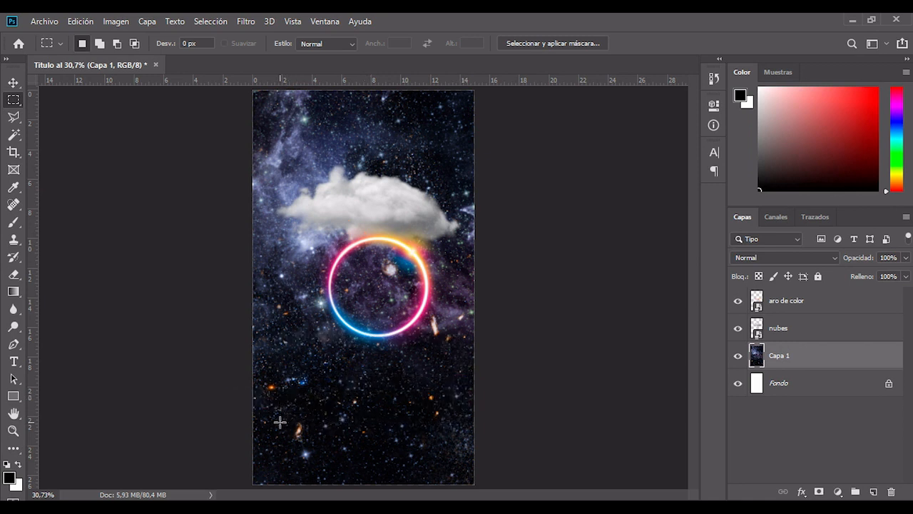
pyautogui.rightClick(14, 99)
pyautogui.click(72, 125)
pyautogui.click(309, 208)
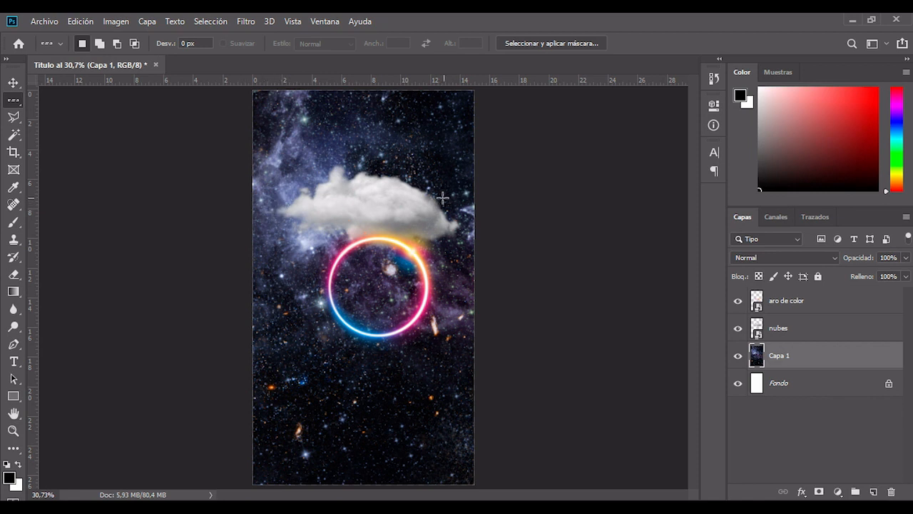
# - Place a one-pixel-wide vertical selection near the image's right side with the Single Column Marquee tool, and clear it
pyautogui.click(15, 101)
pyautogui.click(73, 139)
pyautogui.moveTo(333, 244); pyautogui.dragTo(616, 235)
pyautogui.press('alt')
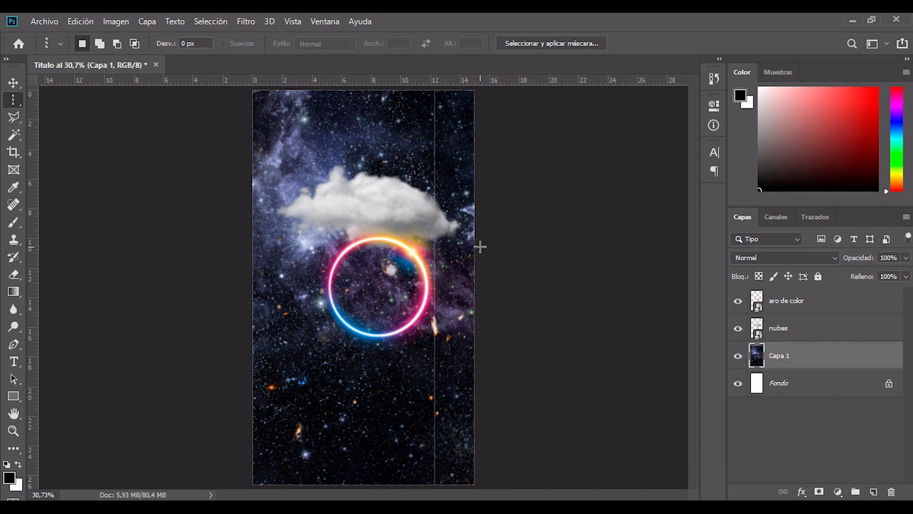
pyautogui.click(118, 175)
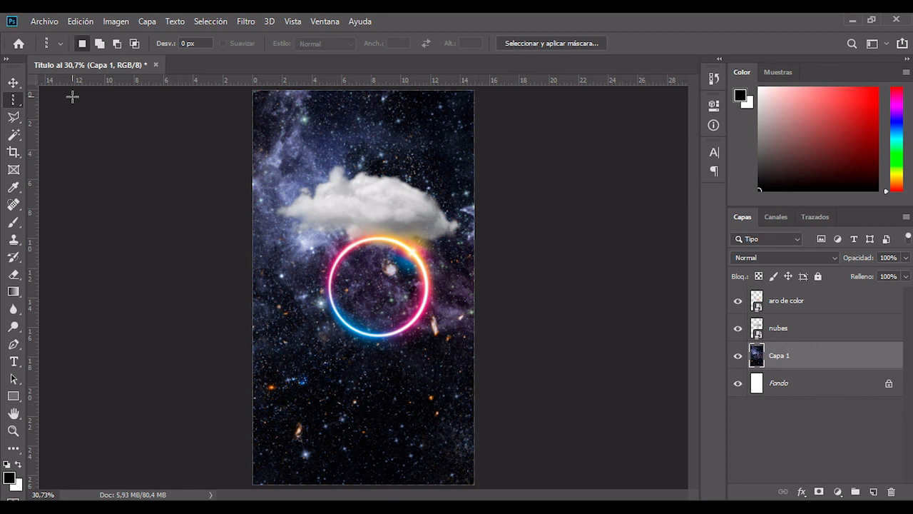
# - Draw a closed freehand selection around the ring and the cloud's lower part with the Lasso tool
pyautogui.click(15, 119)
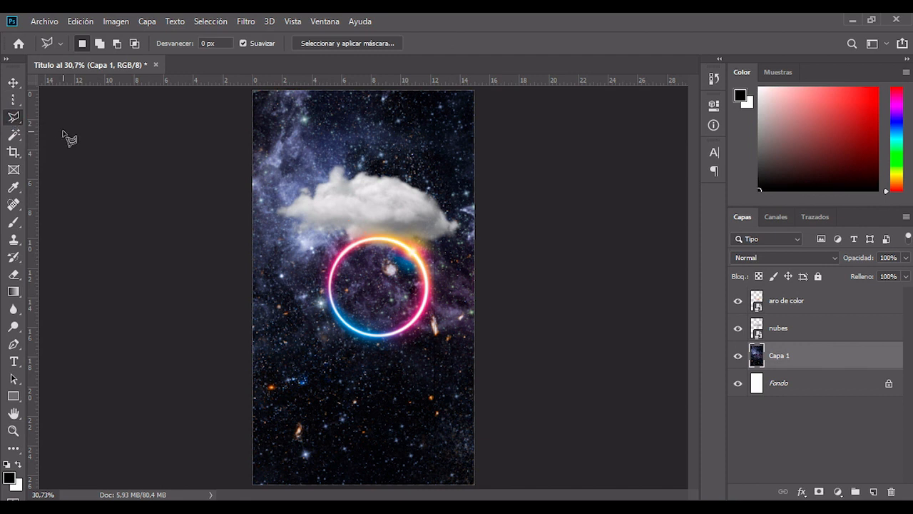
pyautogui.rightClick(14, 119)
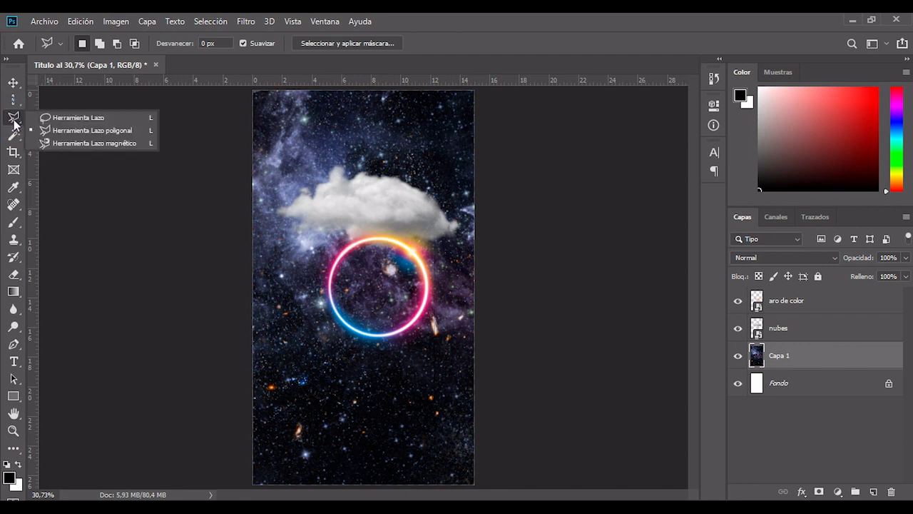
pyautogui.click(71, 118)
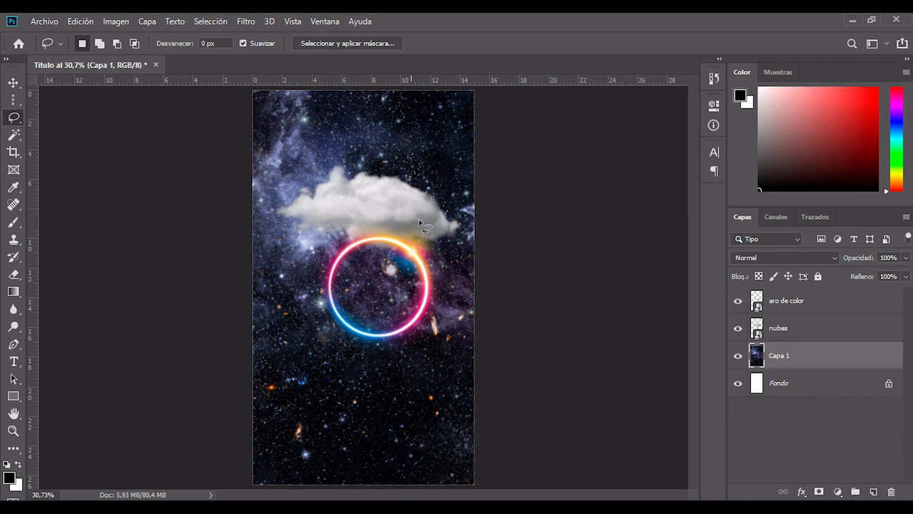
pyautogui.moveTo(395, 200); pyautogui.dragTo(340, 199)
pyautogui.moveTo(277, 300)
pyautogui.mouseDown()
pyautogui.moveTo(309, 361)
pyautogui.moveTo(389, 403)
pyautogui.mouseUp()
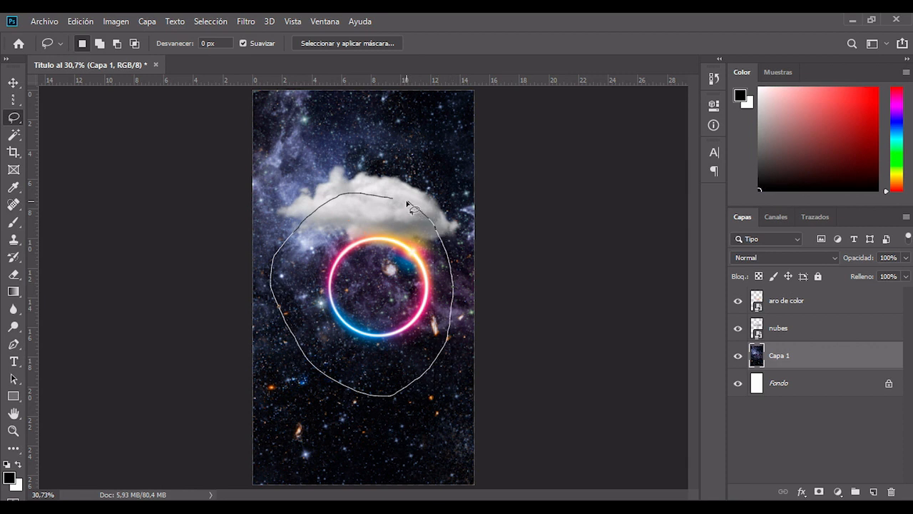
pyautogui.moveTo(410, 206); pyautogui.dragTo(399, 202)
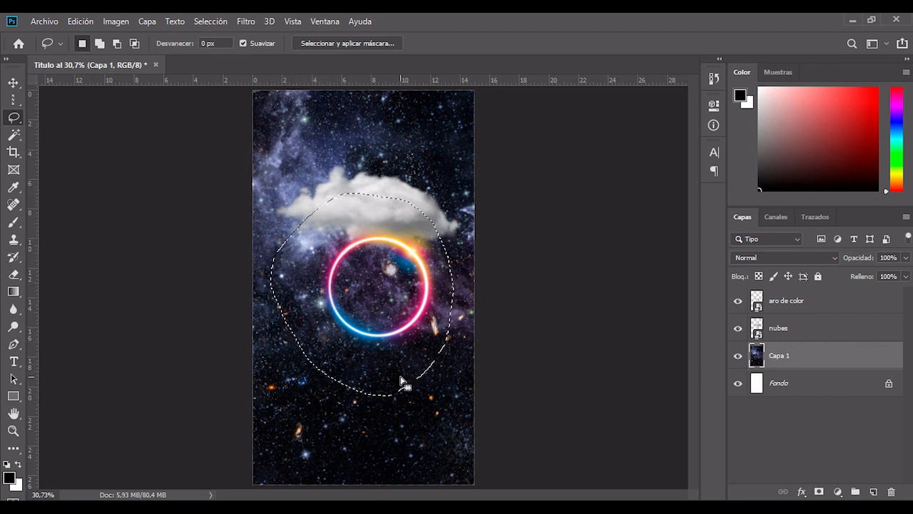
# - Replace the selection with a freehand Lasso outline enclosing most of the cloud and the ring's upper part
pyautogui.moveTo(383, 157)
pyautogui.mouseDown()
pyautogui.moveTo(314, 159)
pyautogui.moveTo(289, 219)
pyautogui.moveTo(359, 299)
pyautogui.mouseUp()
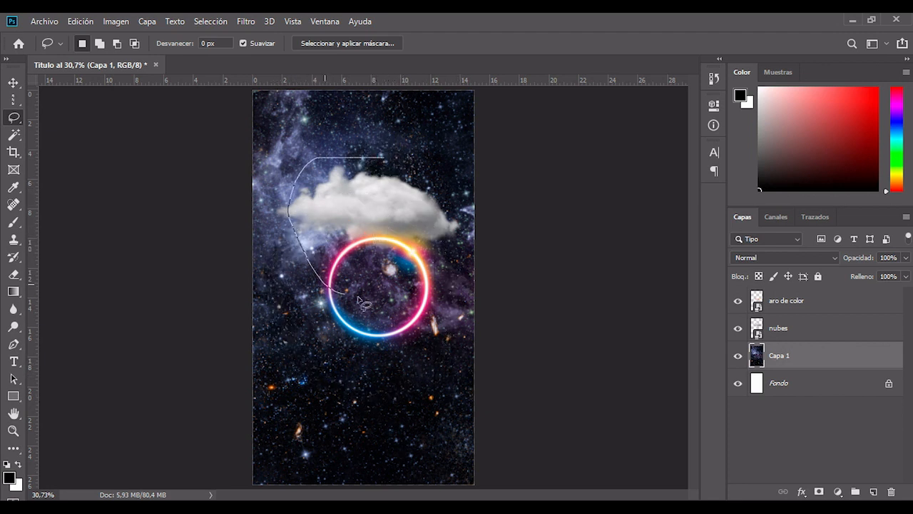
pyautogui.moveTo(394, 153); pyautogui.dragTo(391, 156)
pyautogui.moveTo(428, 265); pyautogui.dragTo(435, 325)
pyautogui.moveTo(378, 308)
pyautogui.mouseDown()
pyautogui.moveTo(361, 208)
pyautogui.moveTo(377, 217)
pyautogui.mouseUp()
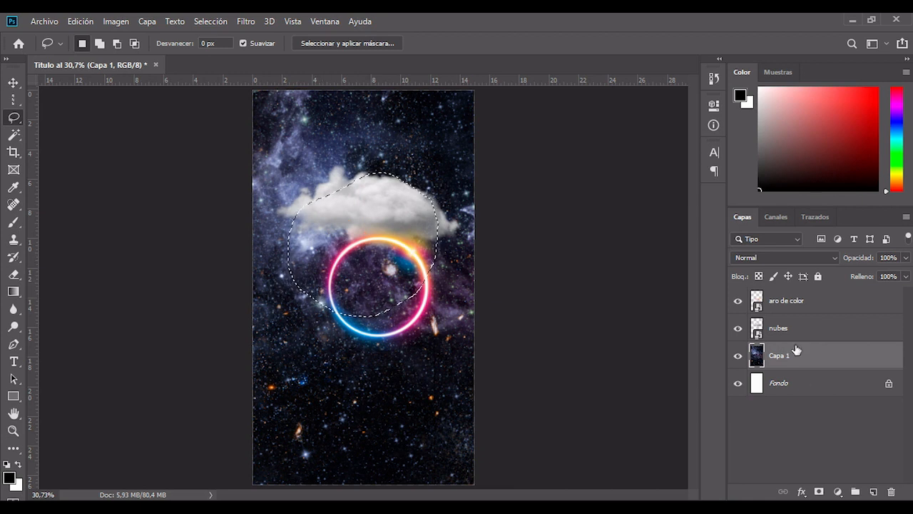
# - Move the selected piece of Capa 1 downward with the Move tool, and undo the move
pyautogui.press('v')
pyautogui.moveTo(386, 154); pyautogui.dragTo(395, 211)
pyautogui.hotkey('ctrl', 'z')
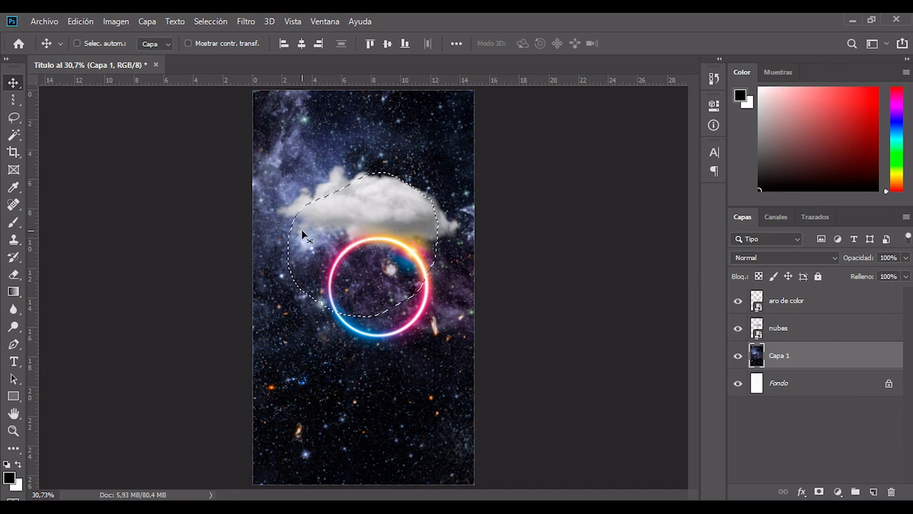
# - Clear the selection and draw a smaller freehand one around the cloud's left half and the ring's upper left
pyautogui.click(13, 118)
pyautogui.hotkey('ctrl', 'd')
pyautogui.moveTo(388, 228)
pyautogui.mouseDown()
pyautogui.moveTo(396, 191)
pyautogui.moveTo(339, 131)
pyautogui.mouseUp()
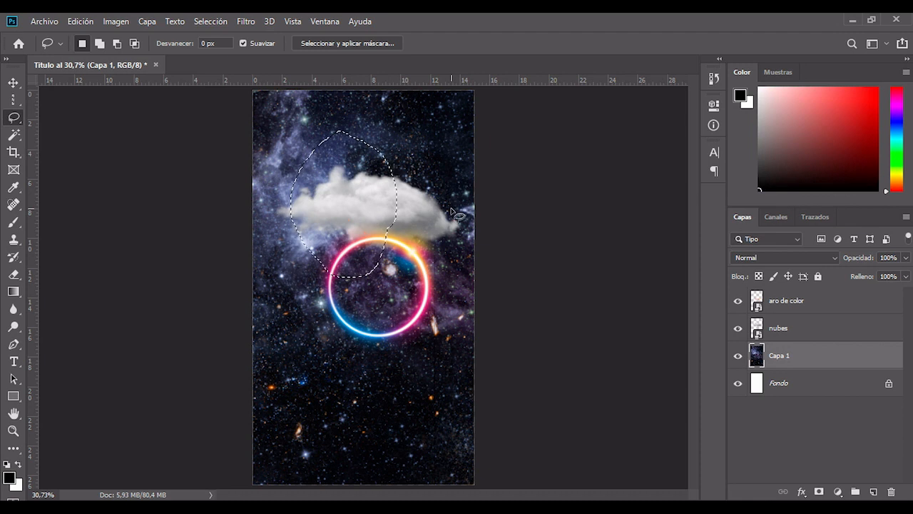
# - Shift the smaller freehand-selected area of Capa 1 down and right into the ring, and undo the shift
pyautogui.click(14, 83)
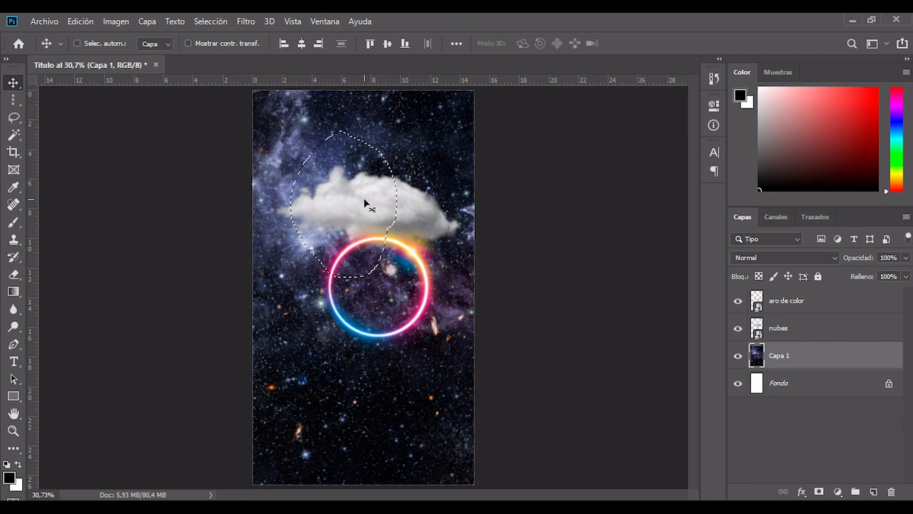
pyautogui.moveTo(364, 204); pyautogui.dragTo(391, 257)
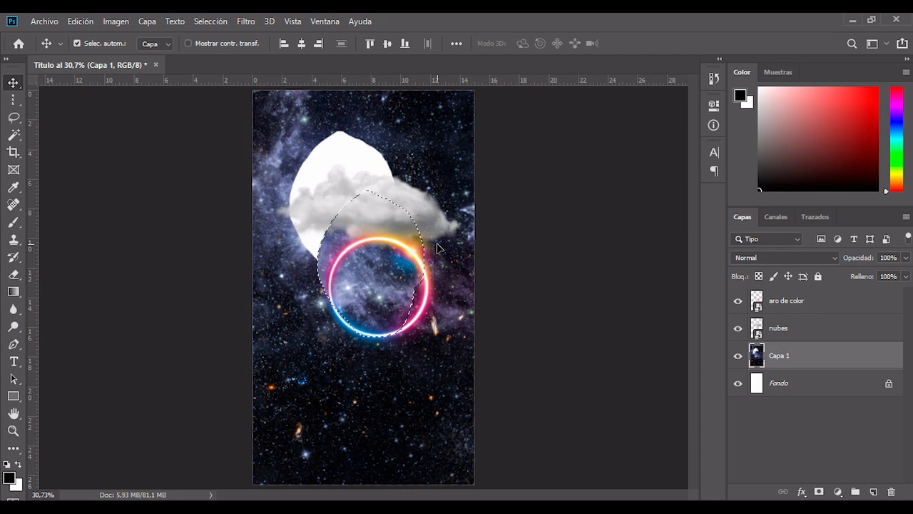
pyautogui.hotkey('ctrl', 'z')
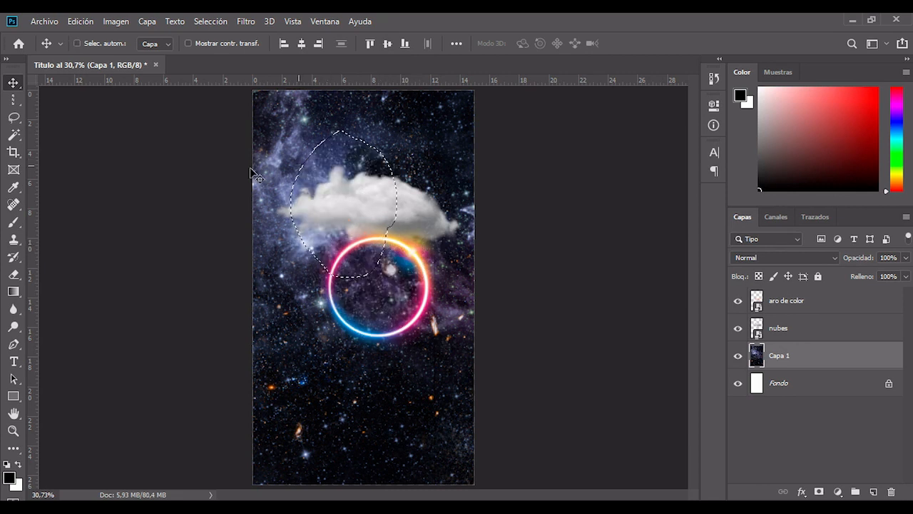
# - Switch to the Polygonal Lasso tool and clear the freehand selection
pyautogui.click(14, 118)
pyautogui.click(57, 131)
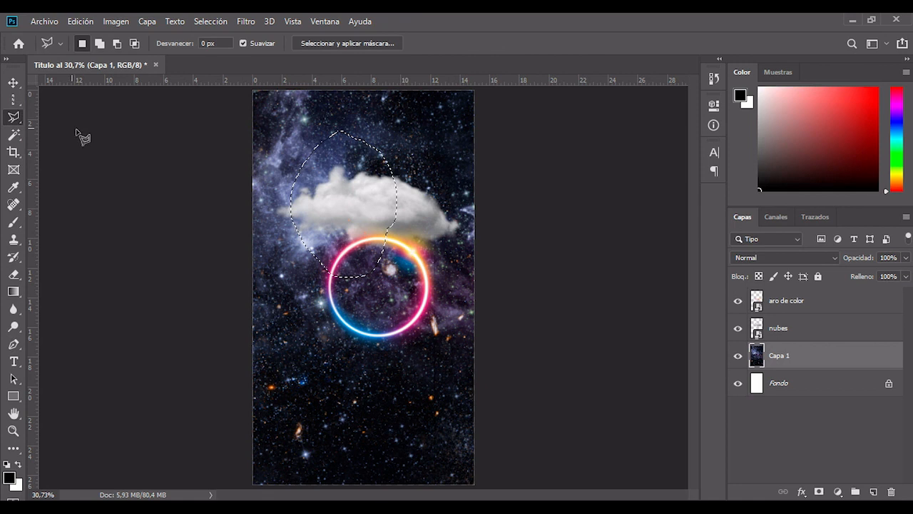
pyautogui.click(391, 198)
pyautogui.click(388, 176)
pyautogui.click(330, 175)
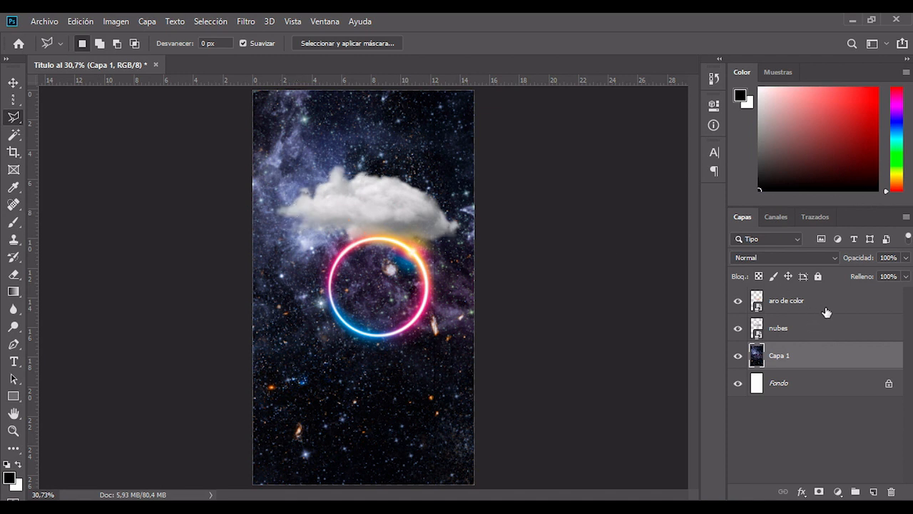
# - Select the nubes layer and enclose the cloud in a closed straight-edged selection with the Polygonal Lasso tool
pyautogui.click(808, 327)
pyautogui.click(420, 193)
pyautogui.click(350, 178)
pyautogui.click(312, 195)
pyautogui.click(332, 234)
pyautogui.click(350, 239)
pyautogui.click(425, 242)
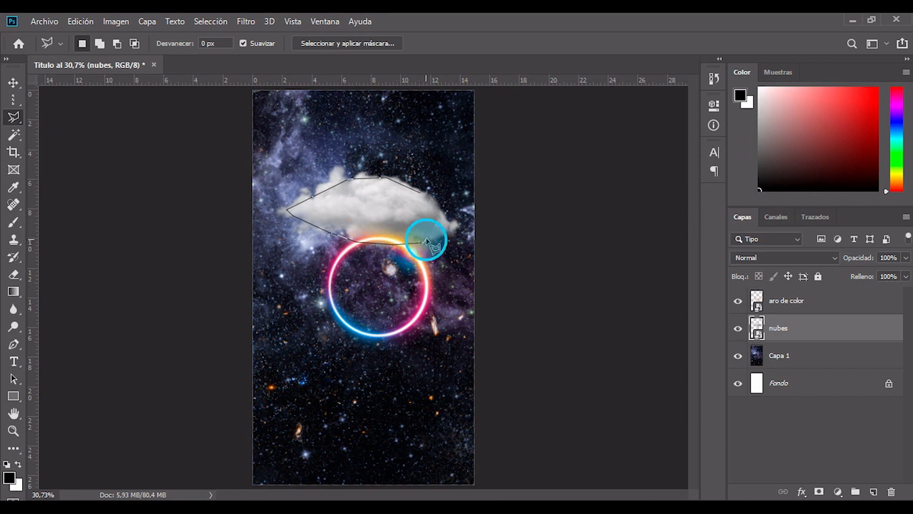
pyautogui.click(454, 226)
pyautogui.click(428, 201)
pyautogui.click(418, 191)
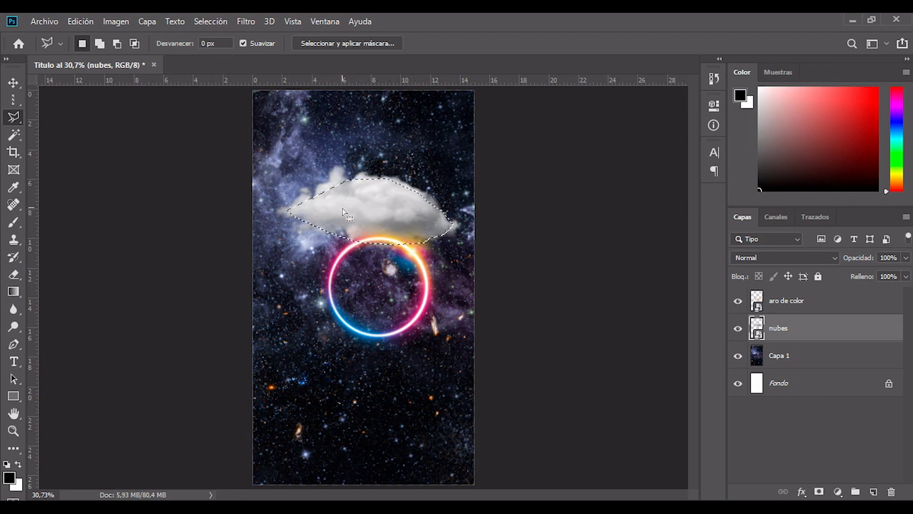
# - Clear the cloud selection and draw a wide polygonal selection around most of the colored ring
pyautogui.hotkey('ctrl', 'd')
pyautogui.hotkey('ctrl', '+')
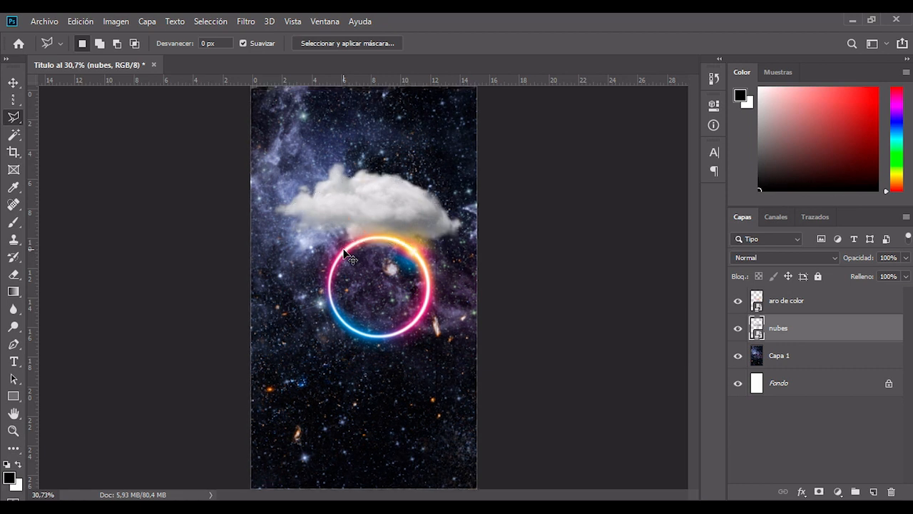
pyautogui.hotkey('ctrl', '+')
pyautogui.hotkey('ctrl', 'z')
pyautogui.click(257, 310)
pyautogui.click(488, 239)
pyautogui.click(508, 323)
pyautogui.click(478, 404)
pyautogui.click(353, 419)
pyautogui.click(259, 374)
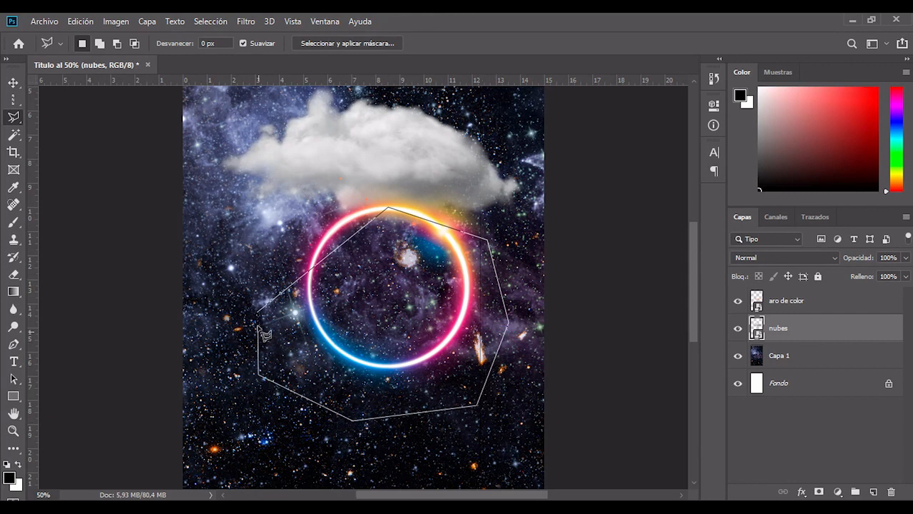
pyautogui.click(259, 312)
pyautogui.doubleClick(336, 296)
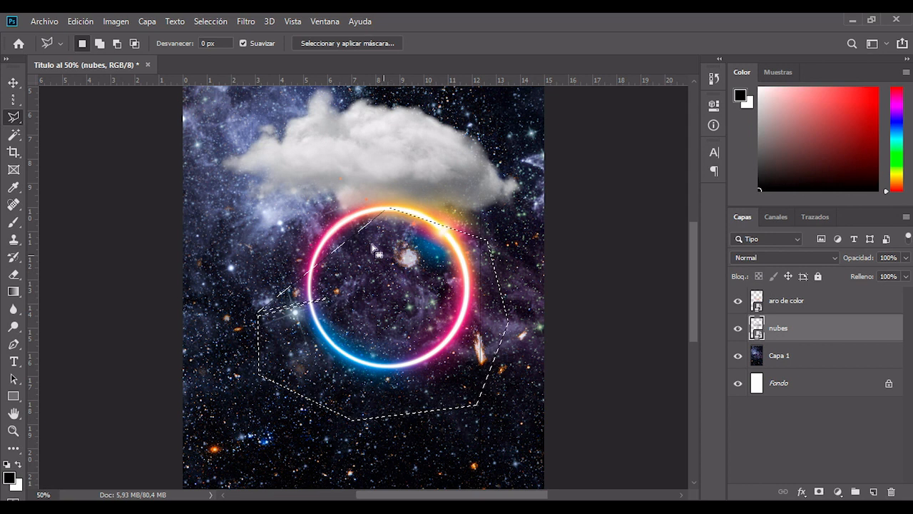
# - Draw another polygonal selection enclosing most of the cloud and much of the ring, and clear it
pyautogui.click(238, 145)
pyautogui.click(404, 112)
pyautogui.click(485, 177)
pyautogui.click(469, 319)
pyautogui.click(335, 345)
pyautogui.click(230, 283)
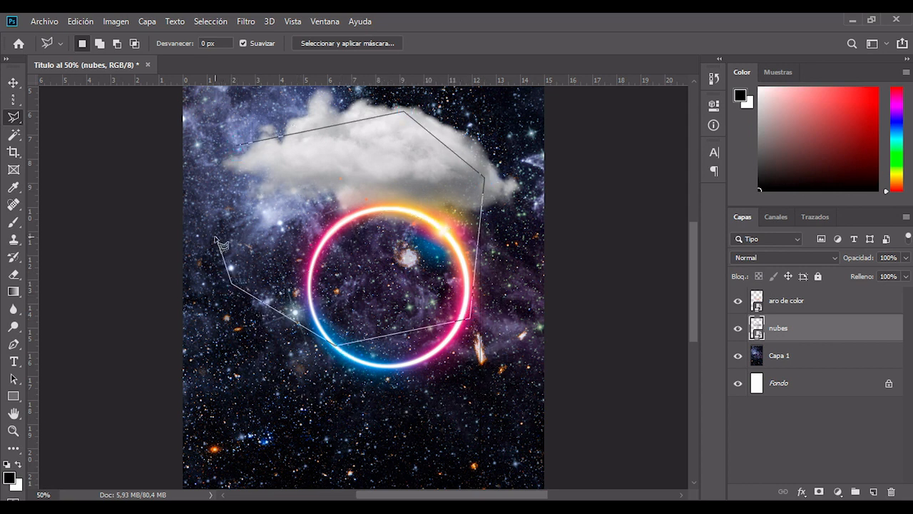
pyautogui.doubleClick(210, 212)
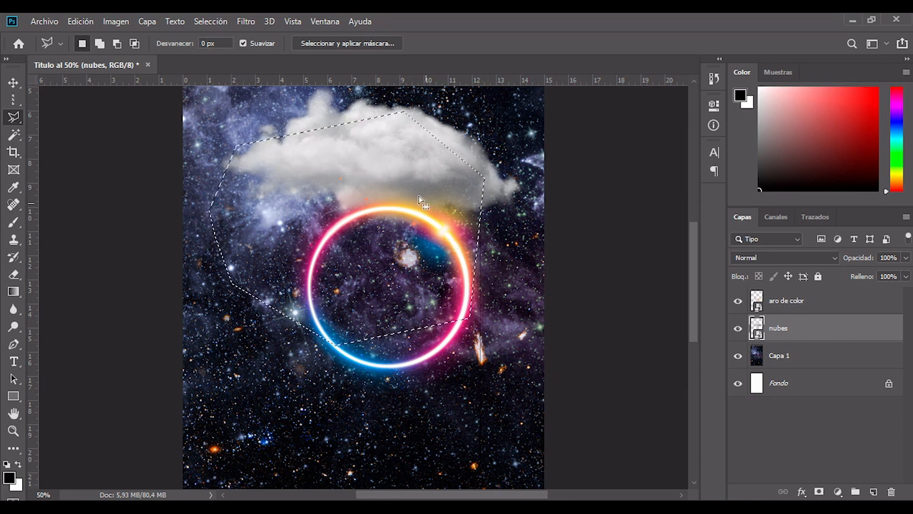
pyautogui.hotkey('ctrl', 'd')
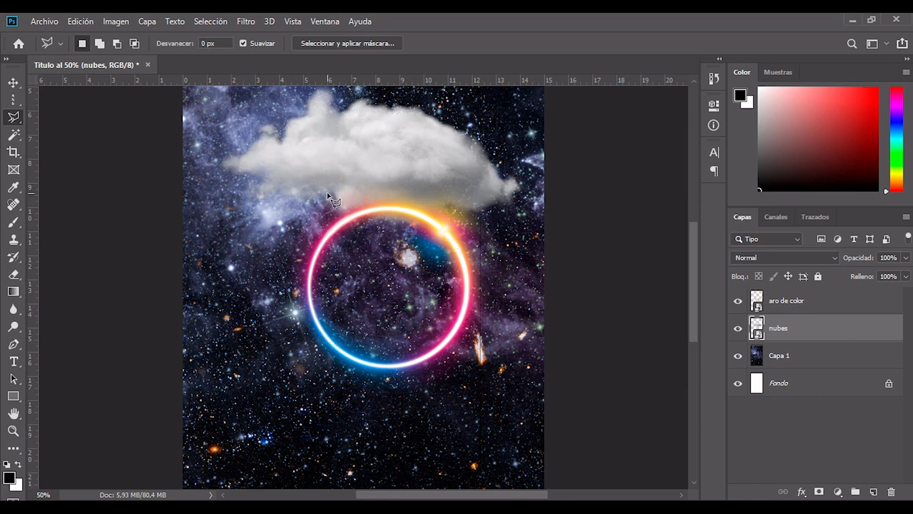
# - Trace the cloud's outline into a closed selection with the Magnetic Lasso tool, and clear the selection
pyautogui.click(10, 120)
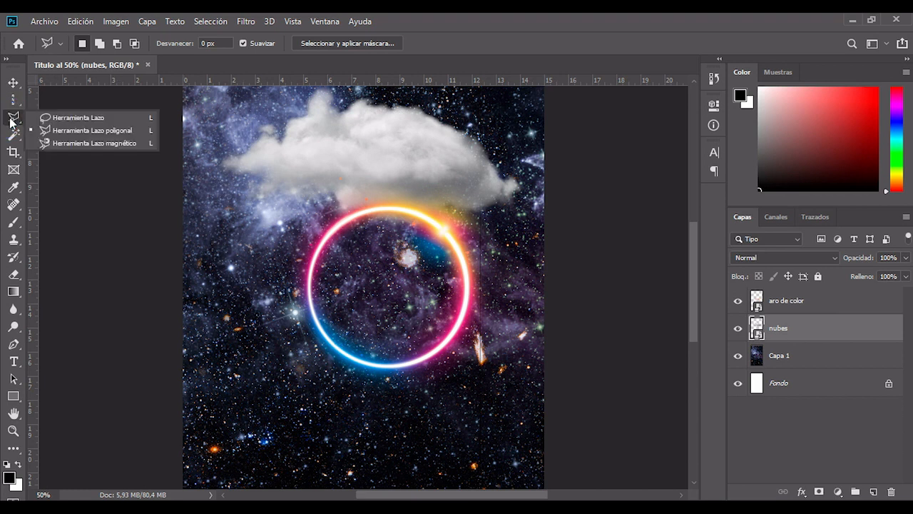
pyautogui.click(86, 144)
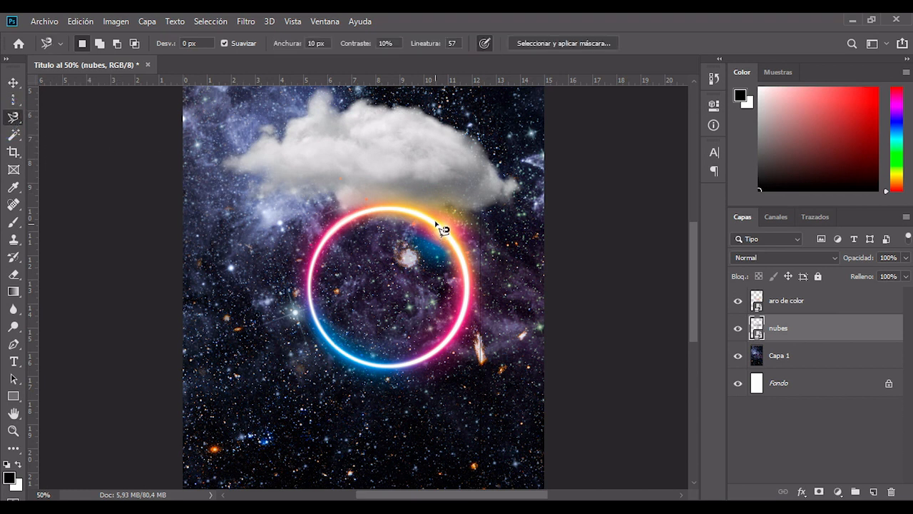
pyautogui.click(453, 207)
pyautogui.click(504, 191)
pyautogui.click(491, 159)
pyautogui.click(468, 138)
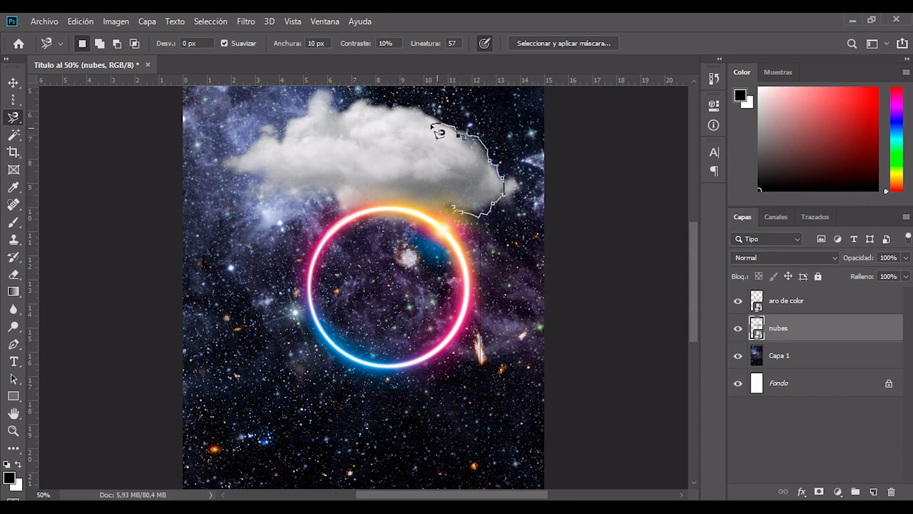
pyautogui.click(371, 104)
pyautogui.click(354, 104)
pyautogui.click(344, 110)
pyautogui.click(333, 108)
pyautogui.click(323, 96)
pyautogui.click(314, 100)
pyautogui.click(308, 109)
pyautogui.click(277, 138)
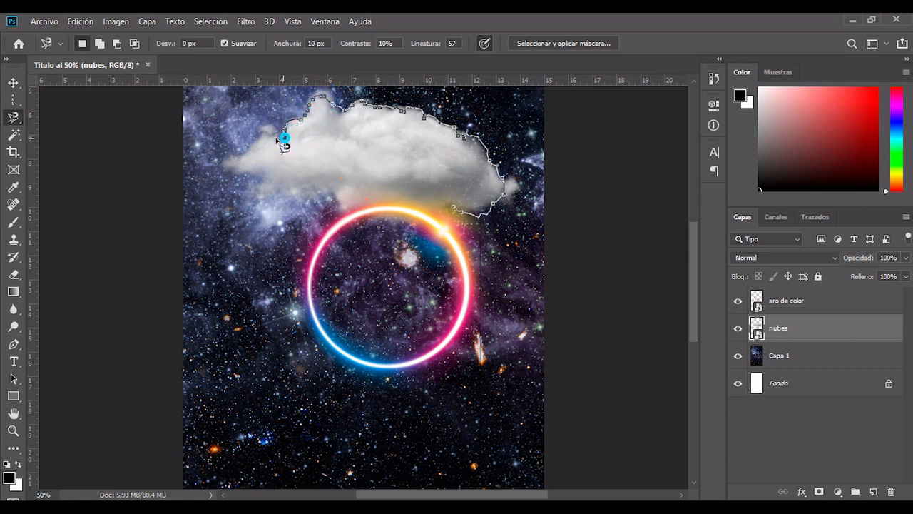
pyautogui.click(246, 156)
pyautogui.moveTo(254, 179)
pyautogui.mouseDown()
pyautogui.moveTo(365, 219)
pyautogui.moveTo(389, 222)
pyautogui.mouseUp()
pyautogui.click(400, 212)
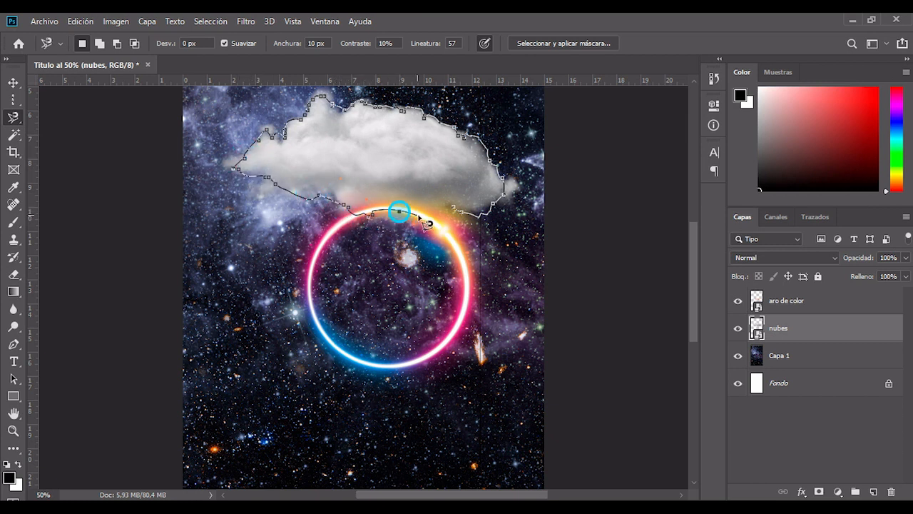
pyautogui.click(452, 217)
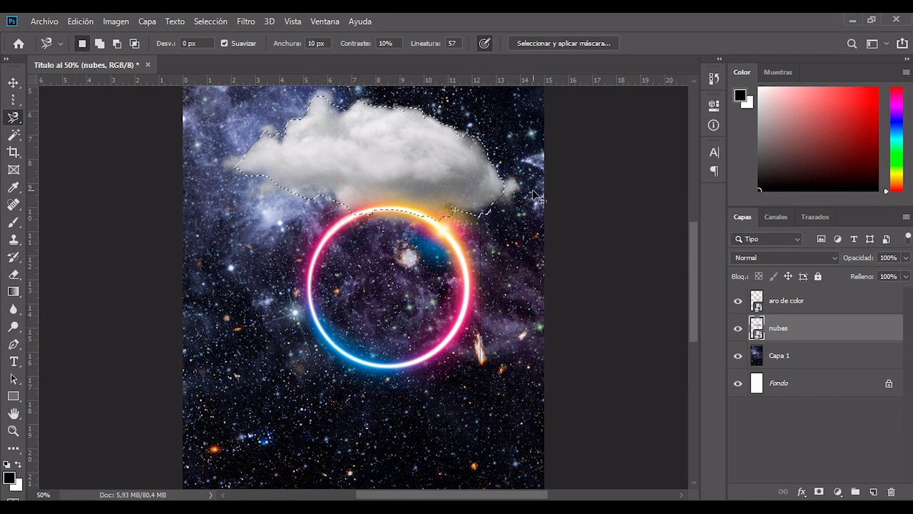
pyautogui.hotkey('ctrl', 'd')
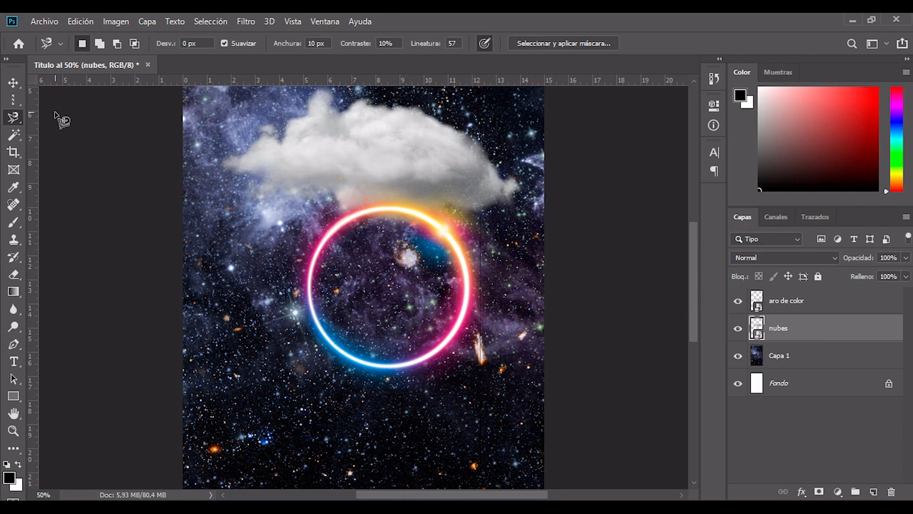
# - Activate the Magic Wand tool and hide the Capa 1 layer
pyautogui.press('w')
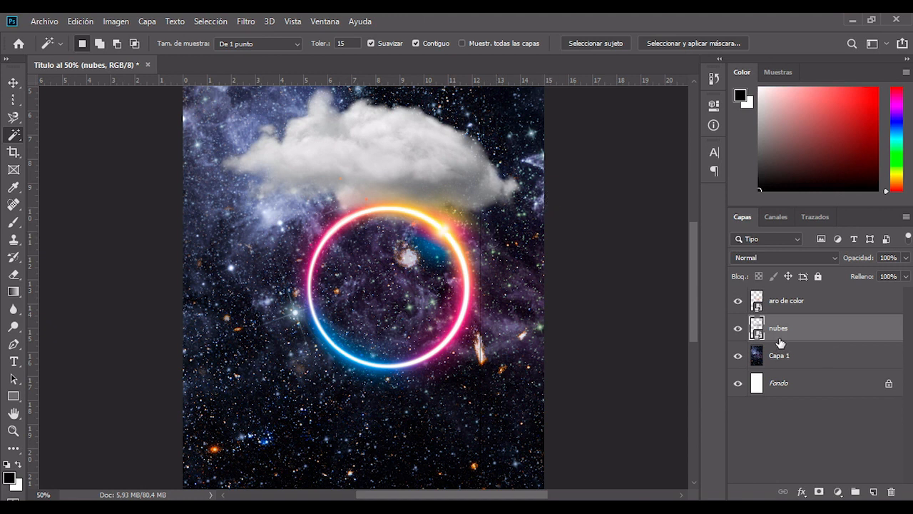
pyautogui.click(738, 355)
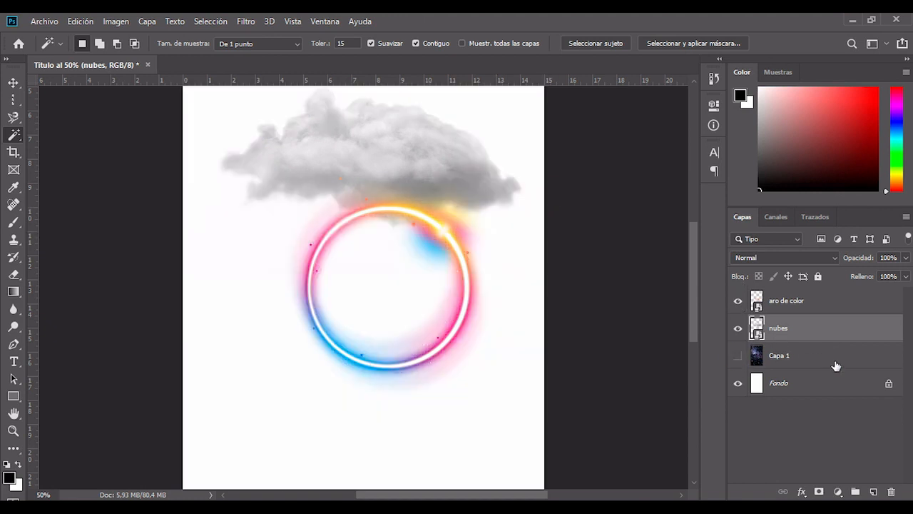
# - Hide the aro de color layer and select the area beneath the cloud on the nubes layer with the Magic Wand
pyautogui.click(832, 360)
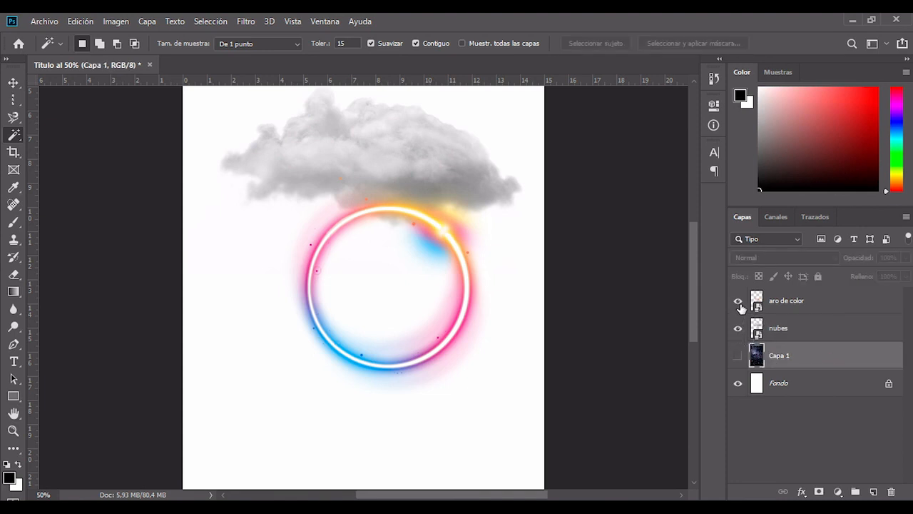
pyautogui.click(738, 302)
pyautogui.click(790, 330)
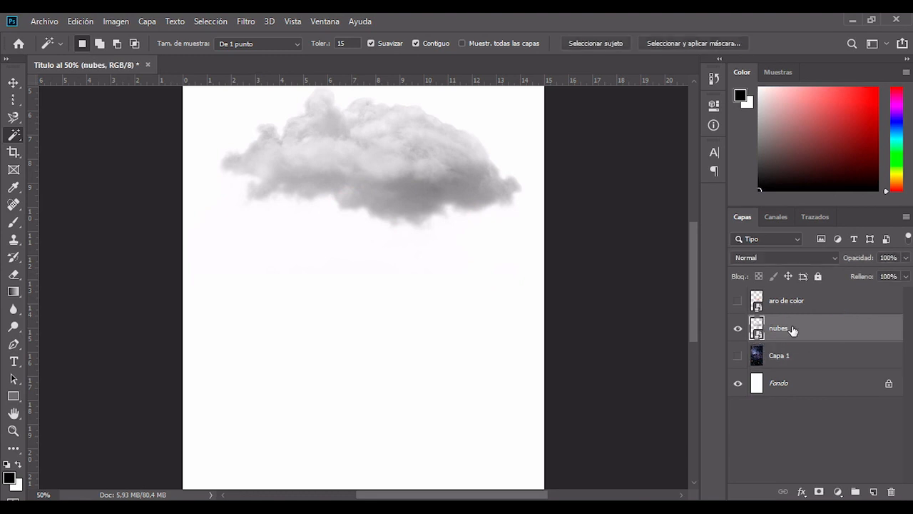
pyautogui.click(453, 235)
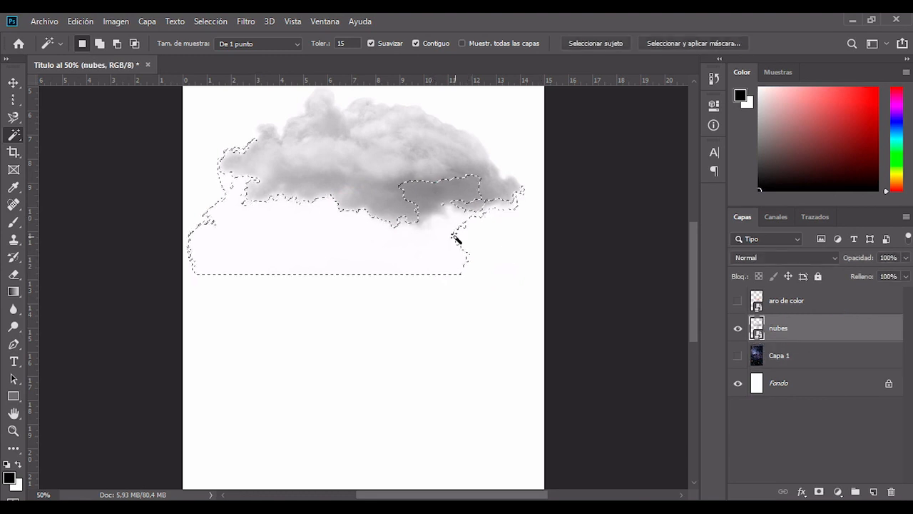
# - Clear the selection and move the cloud down toward the middle of the page
pyautogui.hotkey('ctrl', 'd')
pyautogui.press('v')
pyautogui.moveTo(402, 178); pyautogui.dragTo(402, 301)
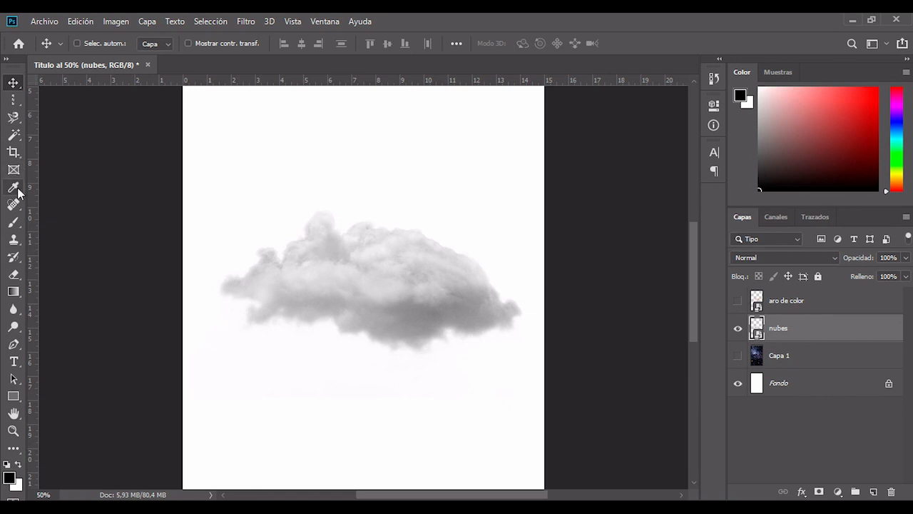
# - Select the blank area around the cloud with the Magic Wand, and replace it with a selection of the cloud's light upper part
pyautogui.click(13, 137)
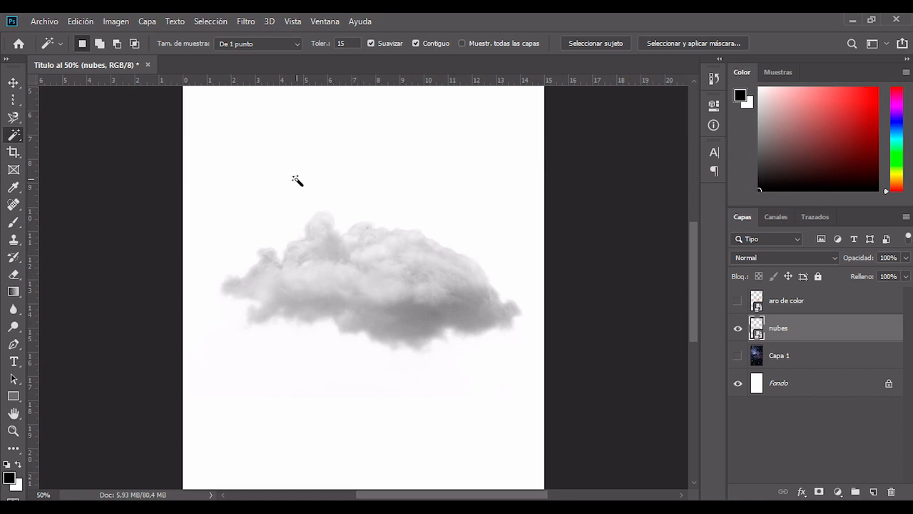
pyautogui.click(348, 180)
pyautogui.moveTo(286, 131); pyautogui.dragTo(311, 261)
pyautogui.moveTo(425, 278); pyautogui.dragTo(369, 110)
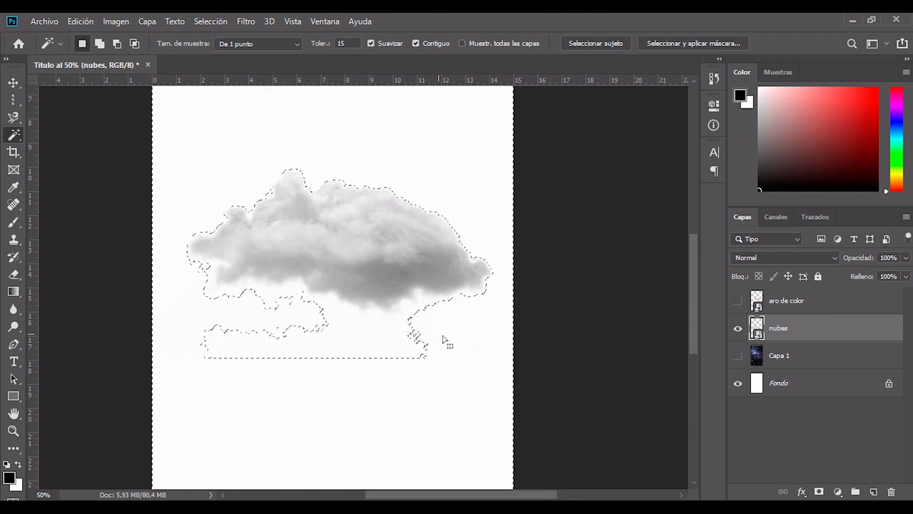
pyautogui.moveTo(340, 169); pyautogui.dragTo(381, 235)
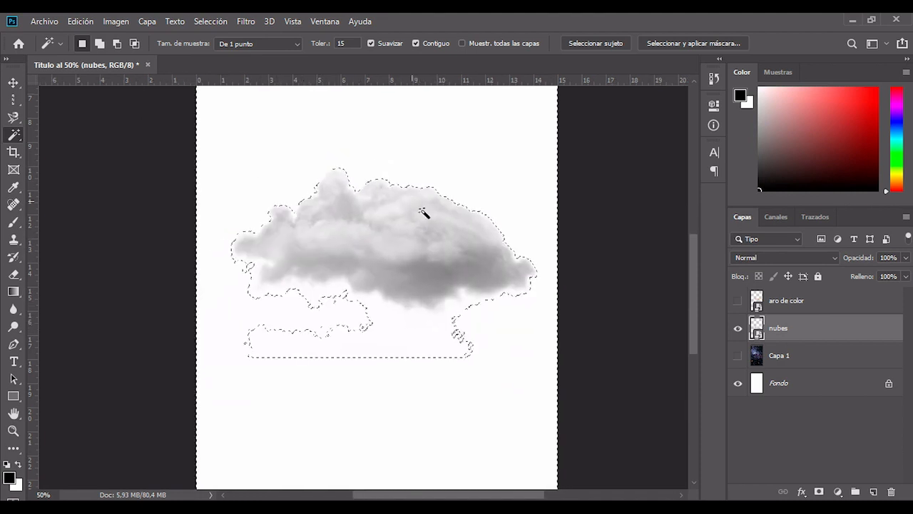
pyautogui.click(393, 249)
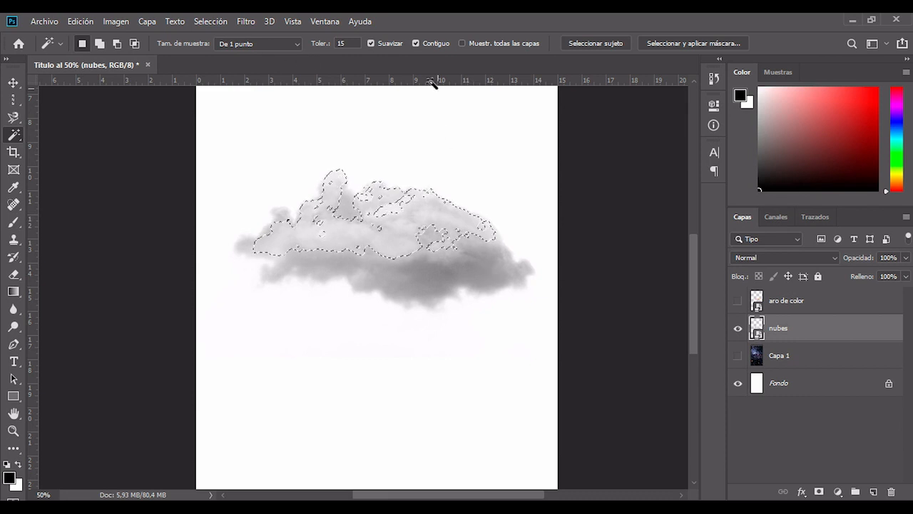
# - Set the Magic Wand tolerance to 50, select the cloud's light body, and extend the selection with the area beneath it
pyautogui.doubleClick(348, 42)
pyautogui.write('50')
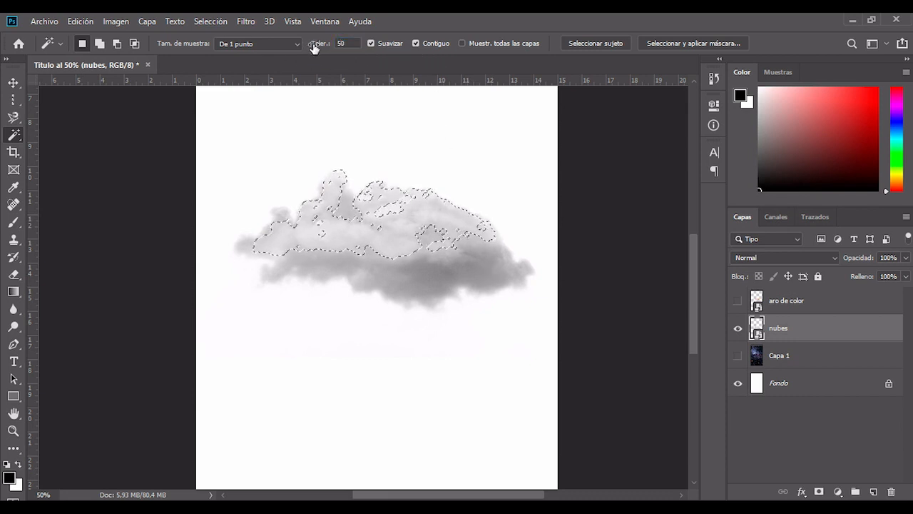
pyautogui.click(420, 331)
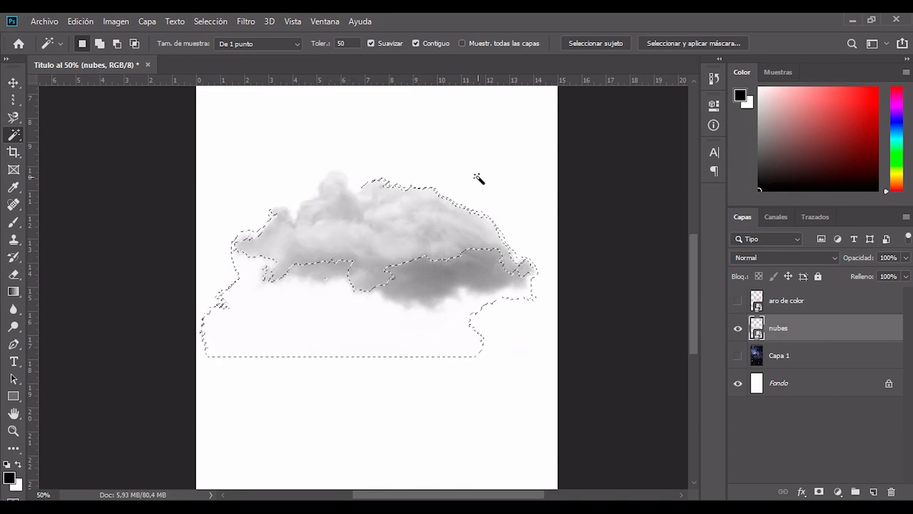
pyautogui.click(399, 222)
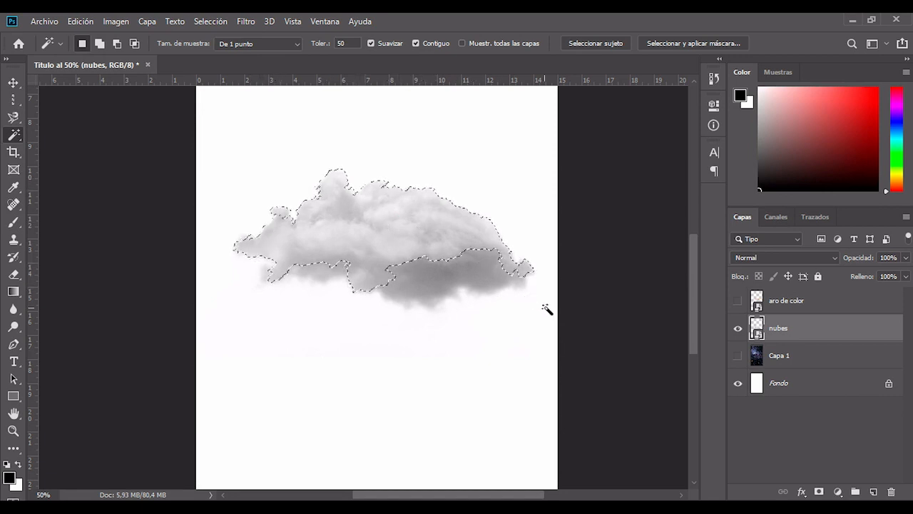
pyautogui.keyDown('shift'); pyautogui.click(444, 283); pyautogui.keyUp('shift')
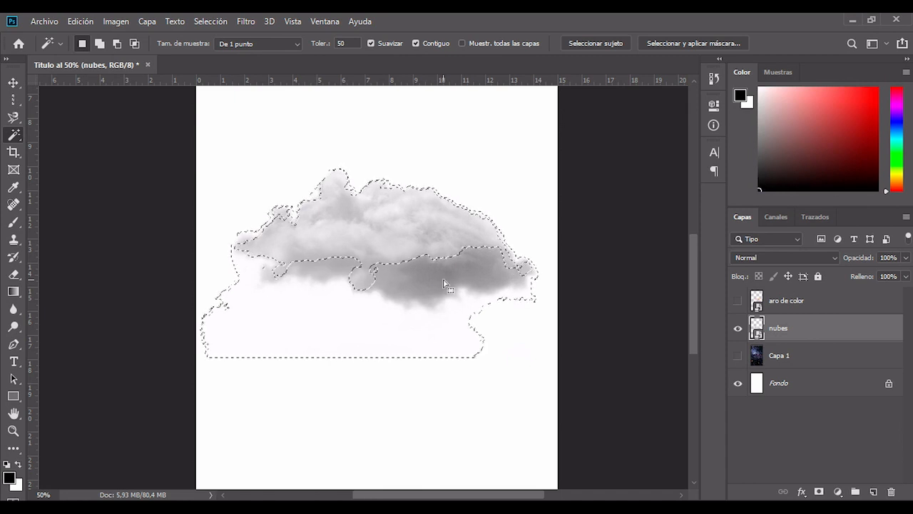
# - Clear the selection, reselect the cloud's light body with the Magic Wand, and clear it again
pyautogui.hotkey('ctrl', 'd')
pyautogui.click(490, 261)
pyautogui.click(448, 246)
pyautogui.hotkey('ctrl', 'd')
pyautogui.click(443, 221)
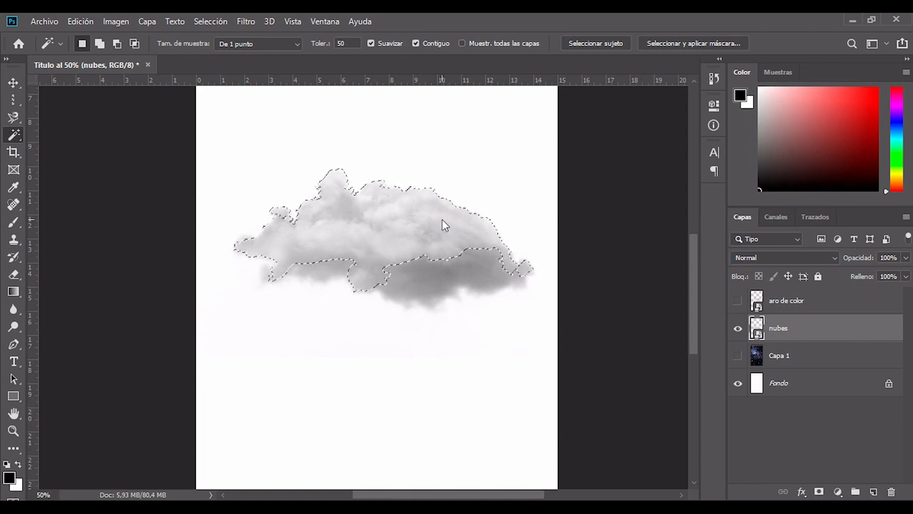
pyautogui.hotkey('ctrl', 'd')
# - Show the aro de color layer, hide nubes, and select the ring's inner area on aro de color with the Magic Wand
pyautogui.click(738, 301)
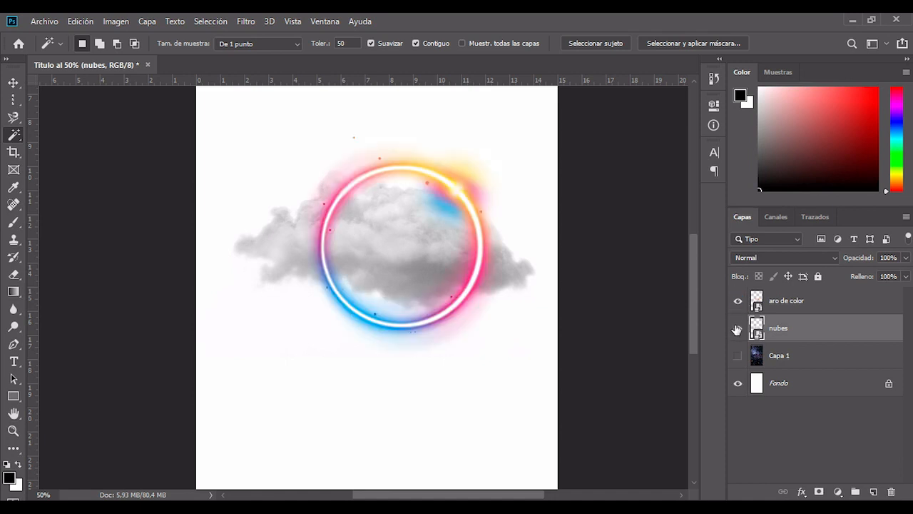
pyautogui.click(739, 329)
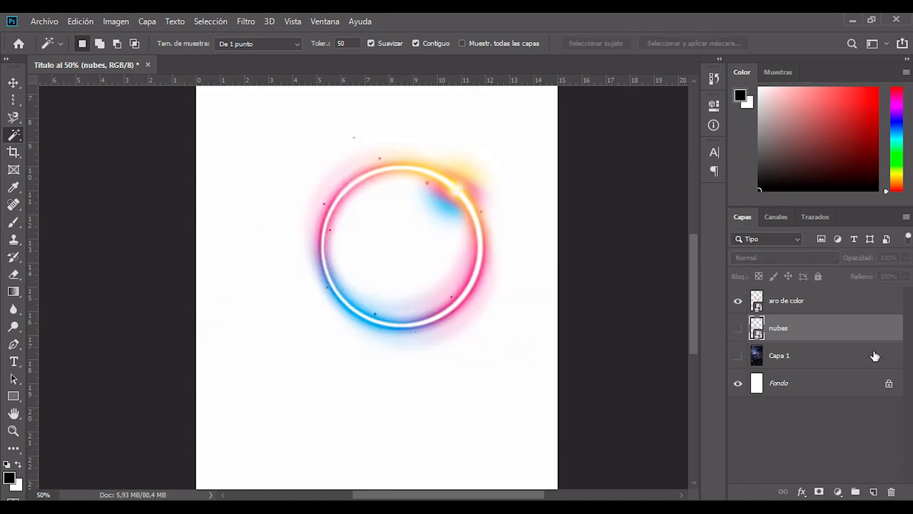
pyautogui.click(814, 304)
pyautogui.click(299, 144)
pyautogui.click(423, 261)
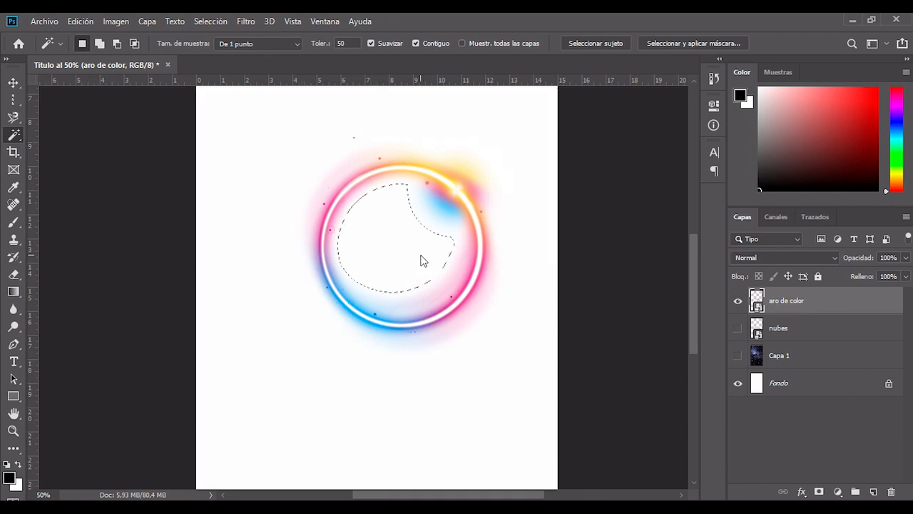
# - Set the Magic Wand tolerance to 60 and select the thin white band of the colored ring
pyautogui.click(371, 44)
pyautogui.click(349, 43)
pyautogui.click(404, 277)
pyautogui.click(404, 278)
pyautogui.click(399, 150)
pyautogui.click(321, 253)
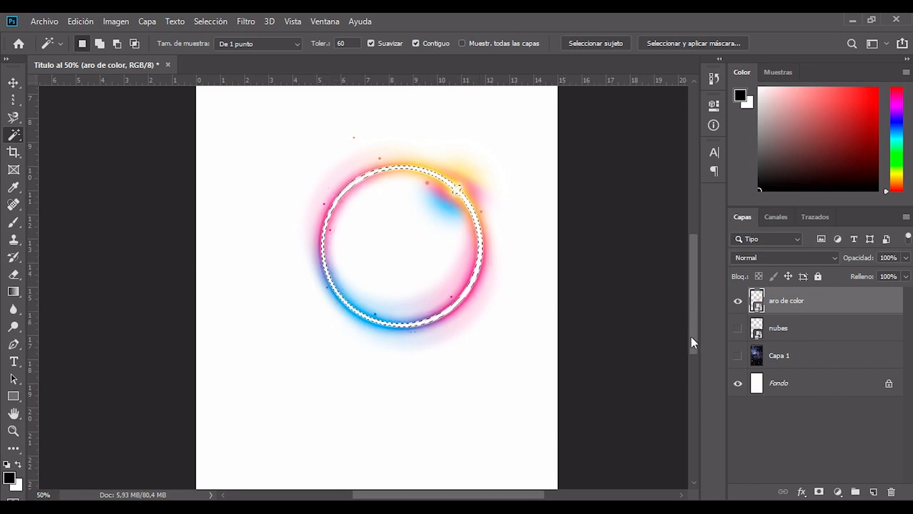
# - Hide aro de color, fill the ring selection with black on a new layer, then hide that layer and show aro de color
pyautogui.click(739, 302)
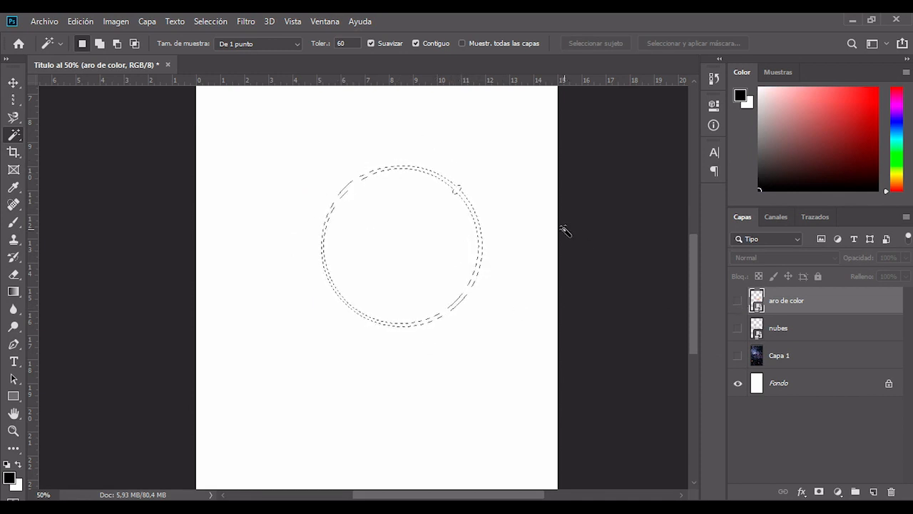
pyautogui.click(873, 491)
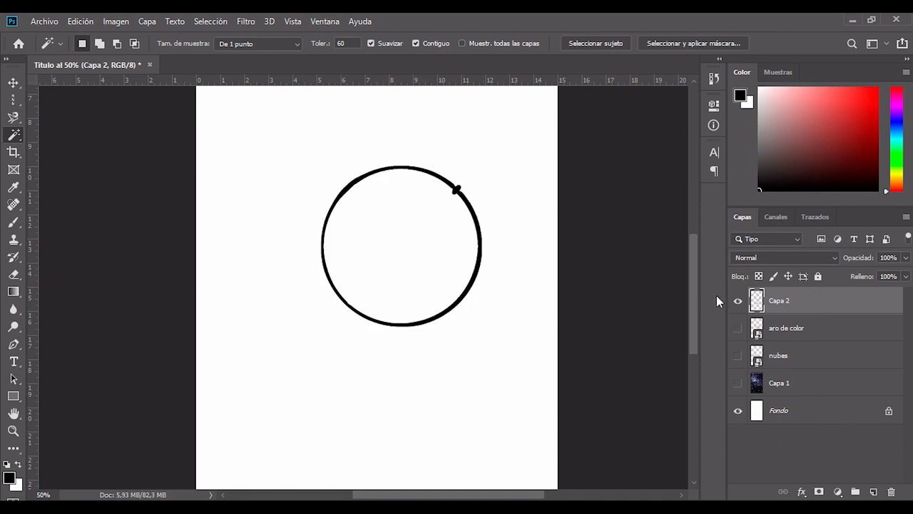
pyautogui.click(737, 302)
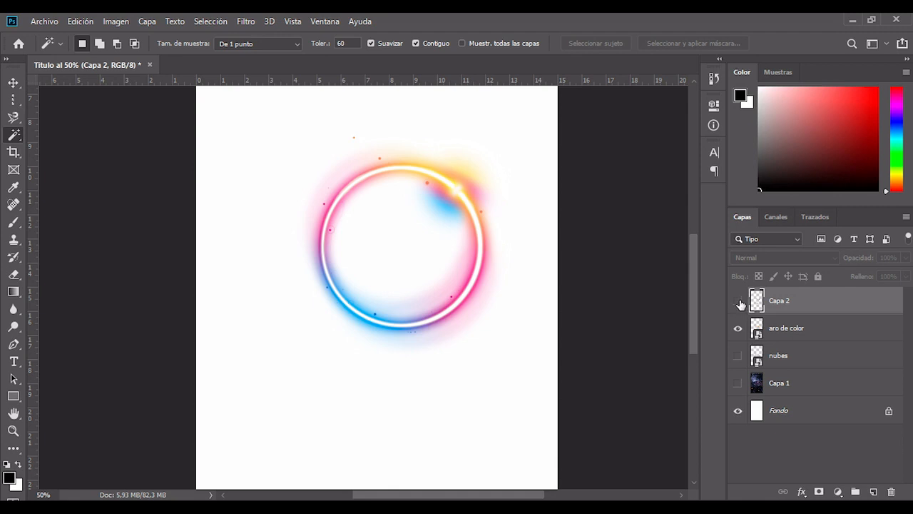
# - Activate the Quick Selection tool, try selecting along the colored ring with Capa 2 active, and undo the selection
pyautogui.click(18, 136)
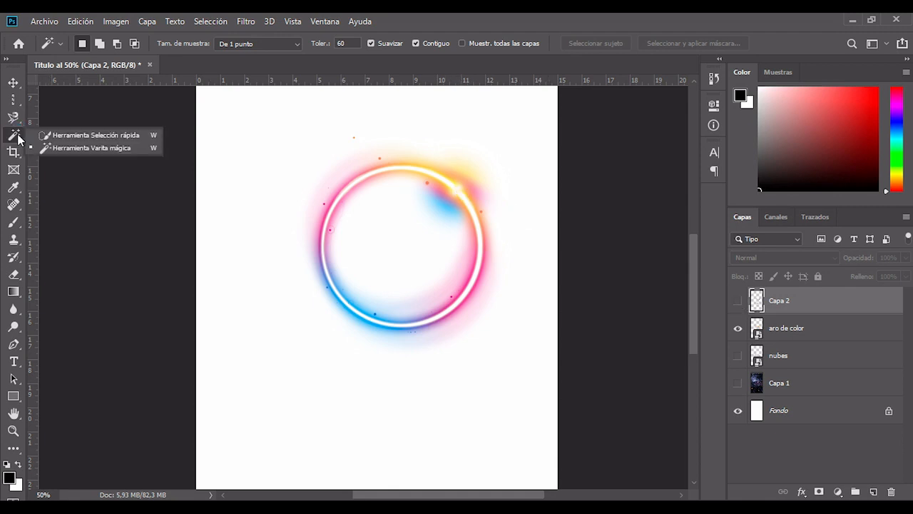
pyautogui.click(71, 135)
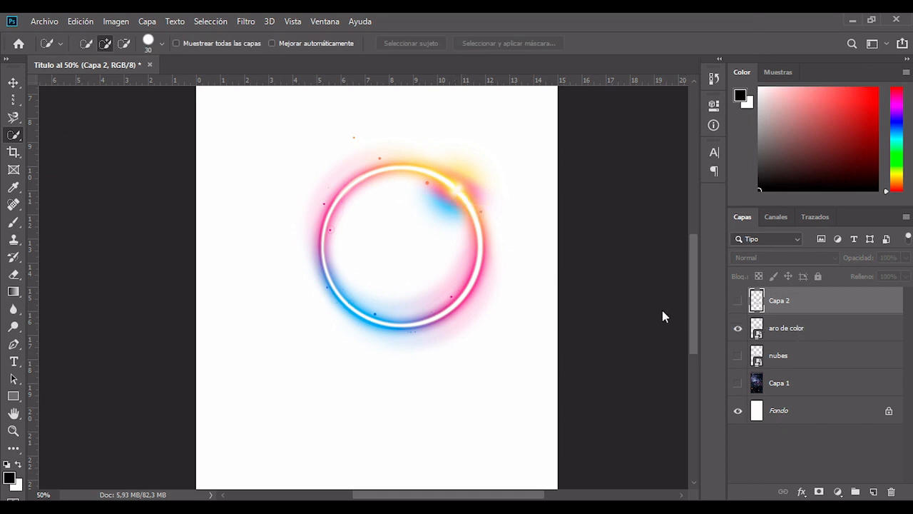
pyautogui.click(345, 197)
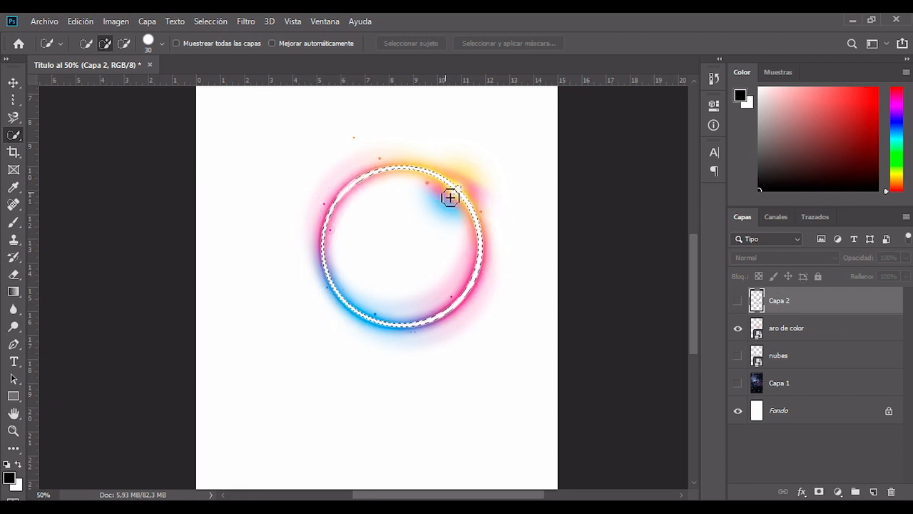
pyautogui.moveTo(348, 190); pyautogui.dragTo(257, 225)
pyautogui.hotkey('ctrl', 'z')
pyautogui.hotkey('ctrl', 'shift', 'z')
pyautogui.hotkey('ctrl', 'z')
pyautogui.hotkey('ctrl', 'shift', 'z')
pyautogui.hotkey('ctrl', 'z')
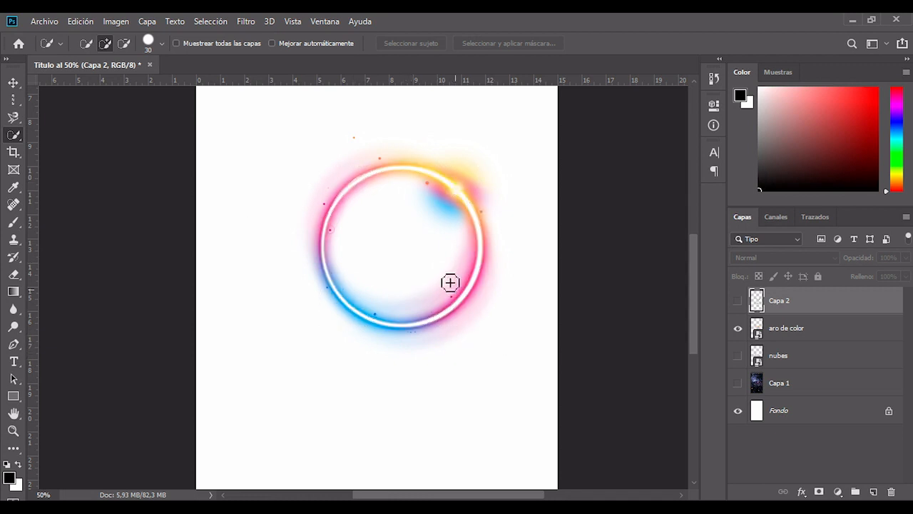
# - On the aro de color layer, enlarge the Quick Selection brush to 138, select the whole ring with its glow, and clear the selection
pyautogui.click(845, 332)
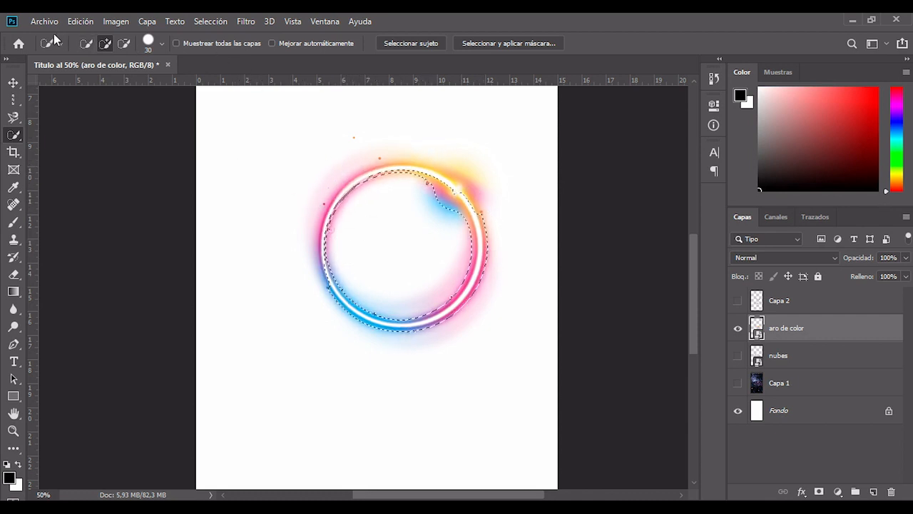
pyautogui.click(162, 43)
pyautogui.moveTo(110, 81); pyautogui.dragTo(163, 80)
pyautogui.click(291, 151)
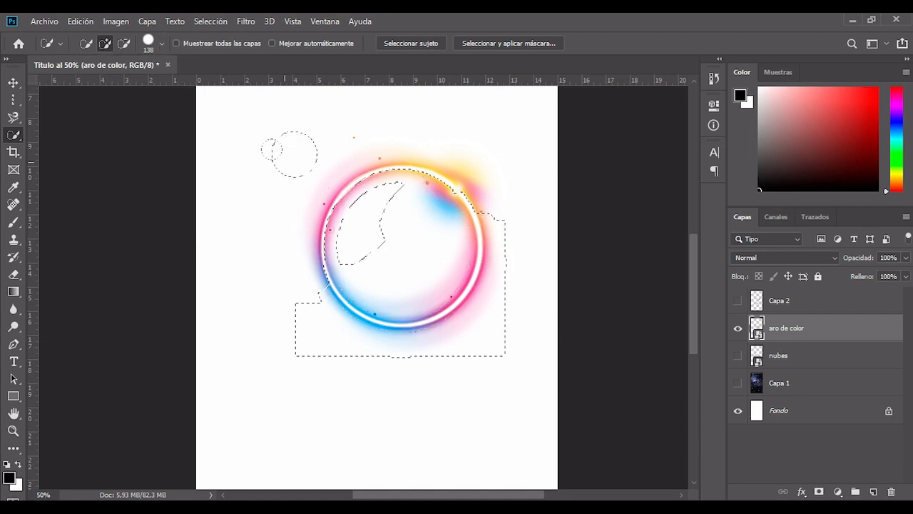
pyautogui.click(322, 194)
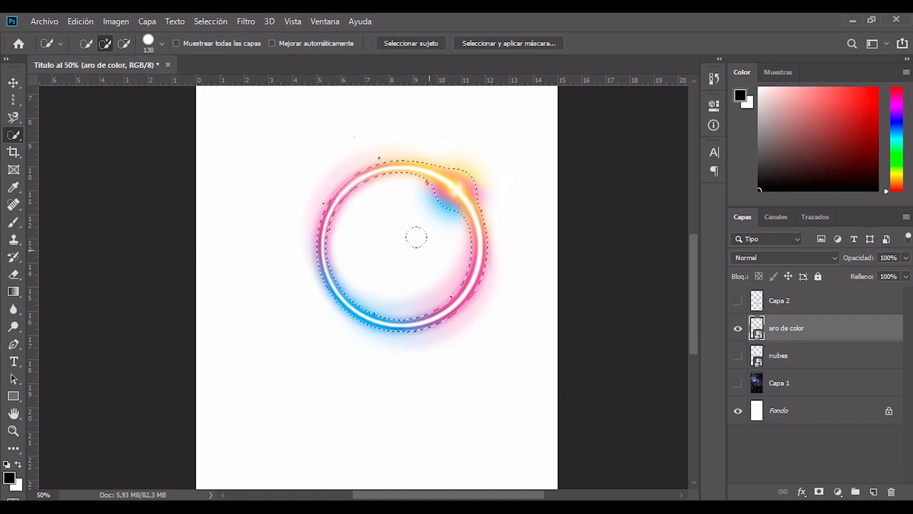
pyautogui.click(466, 188)
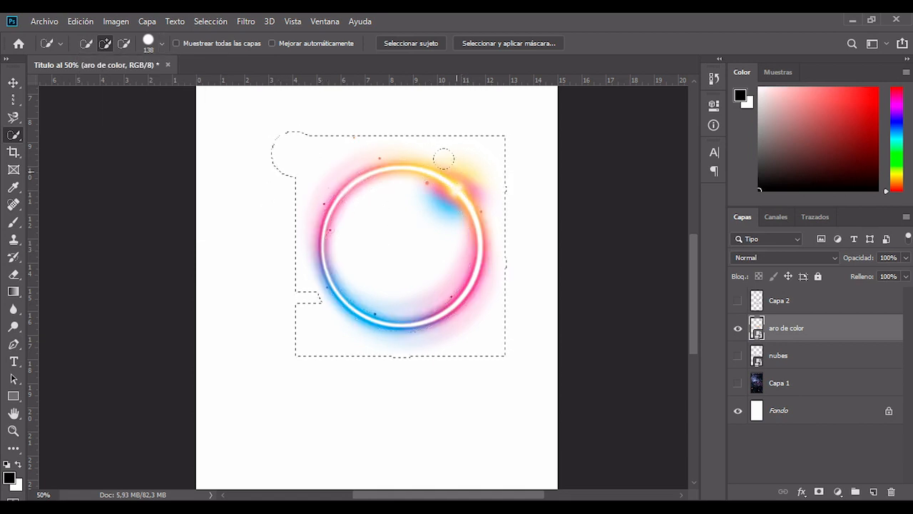
pyautogui.hotkey('ctrl', 'd')
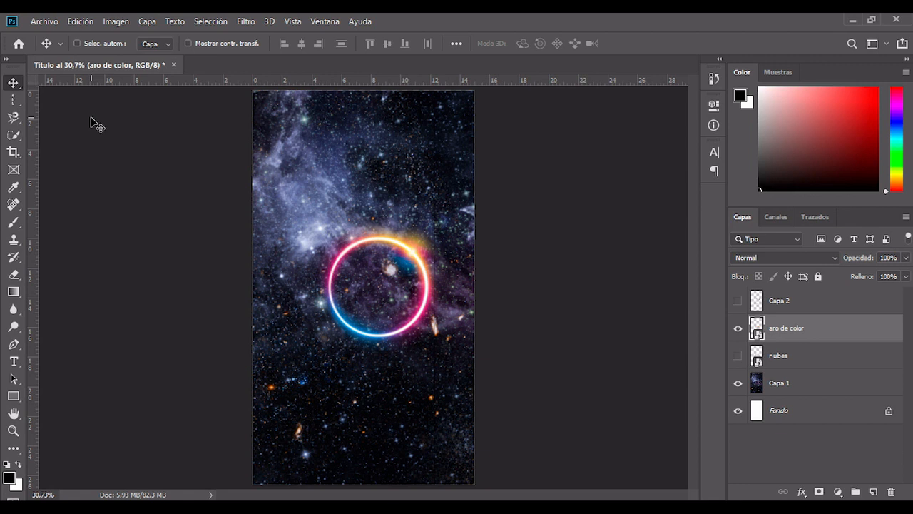
# - Start the Crop tool and enlarge the crop frame beyond the canvas to include more of the starry background
pyautogui.click(14, 152)
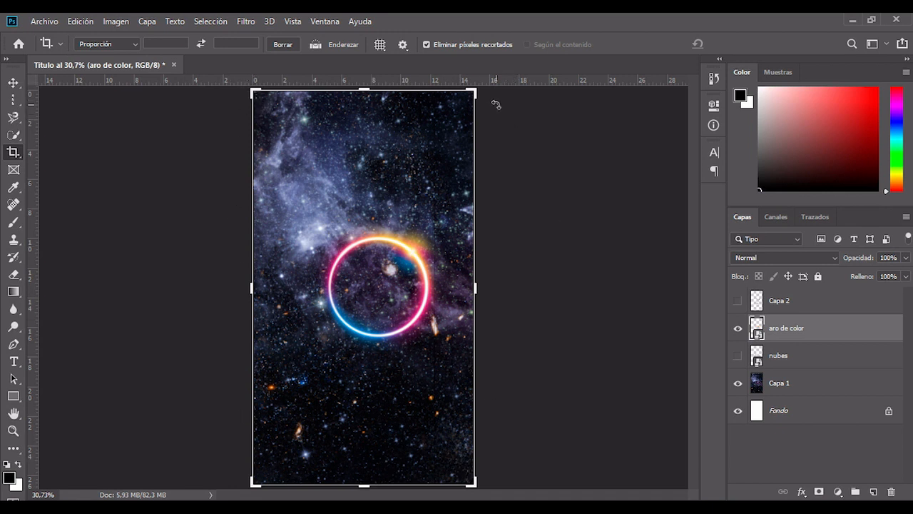
pyautogui.moveTo(475, 93); pyautogui.dragTo(495, 96)
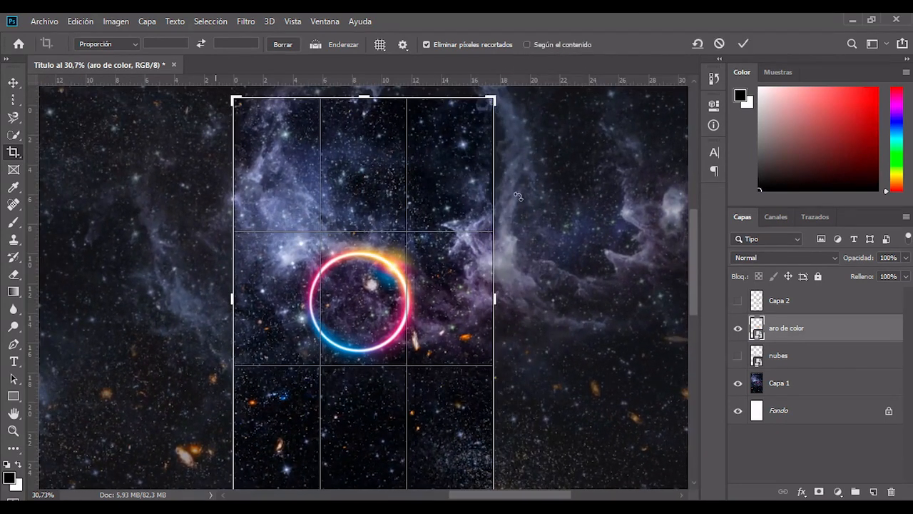
pyautogui.hotkey('ctrl', '-')
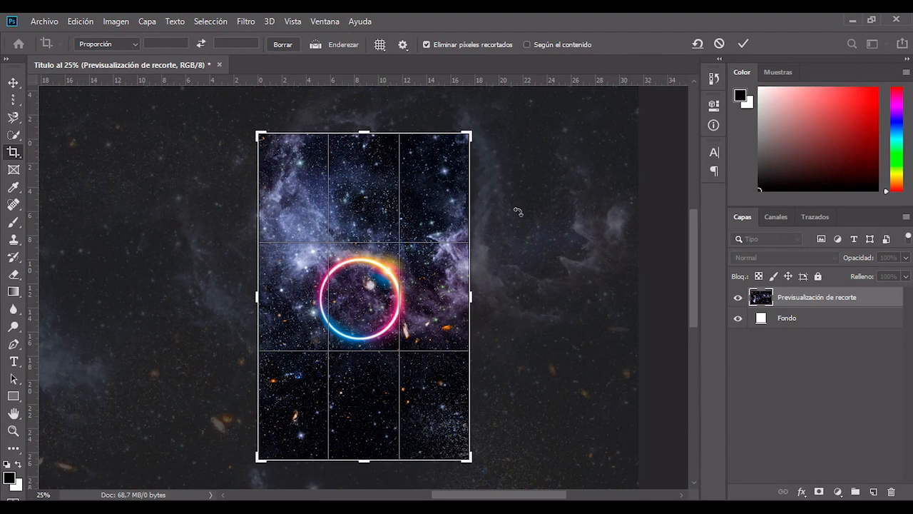
pyautogui.hotkey('ctrl', '-')
pyautogui.hotkey('ctrl', '-')
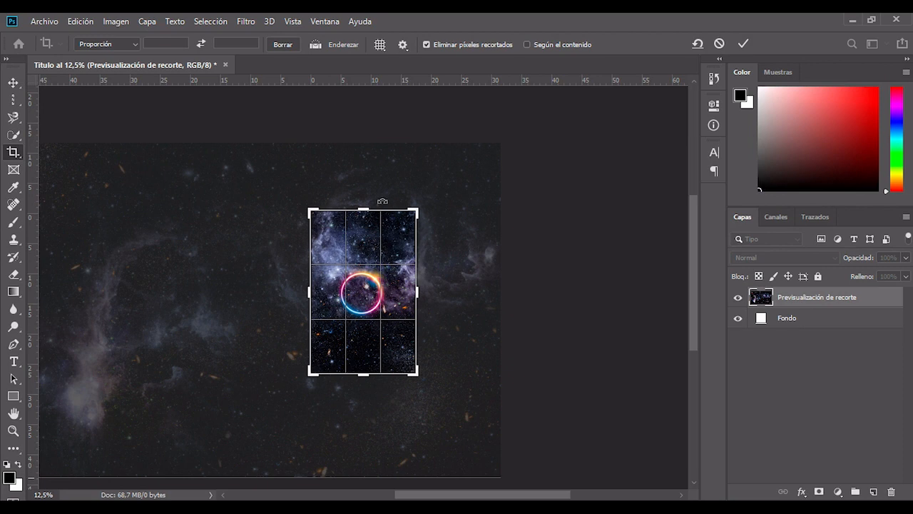
pyautogui.hotkey('ctrl', '+')
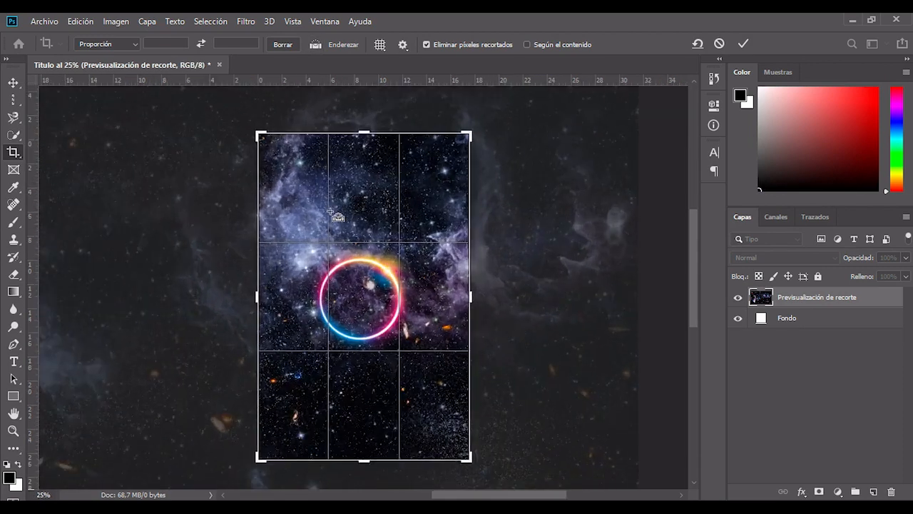
# - Rotate the image counterclockwise inside the crop frame, reshape the frame to a nearly square format around the ring, and apply the crop
pyautogui.moveTo(260, 118); pyautogui.dragTo(221, 147)
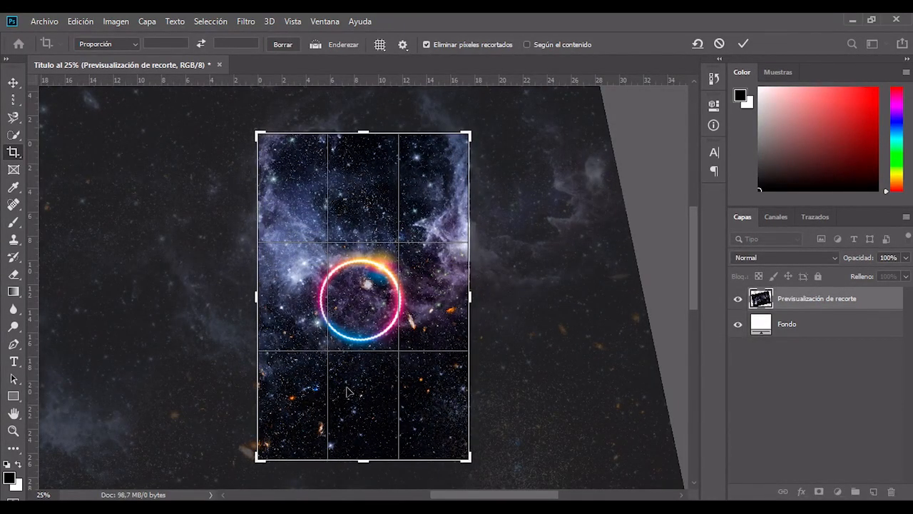
pyautogui.moveTo(364, 461); pyautogui.dragTo(362, 414)
pyautogui.moveTo(470, 296); pyautogui.dragTo(501, 296)
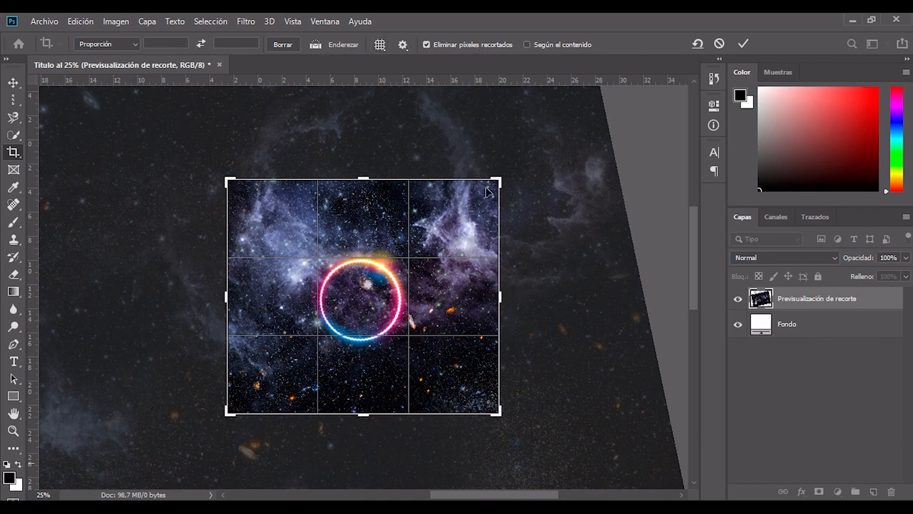
pyautogui.press('Return')
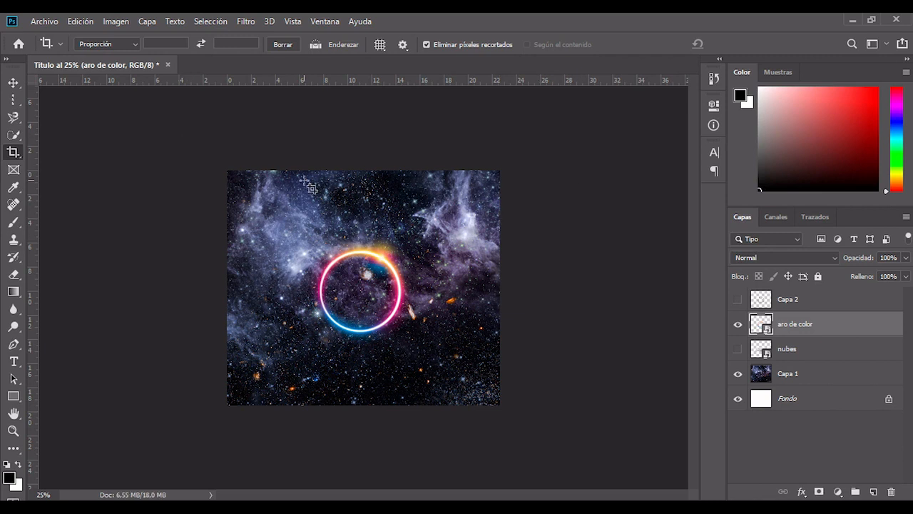
pyautogui.rightClick(16, 153)
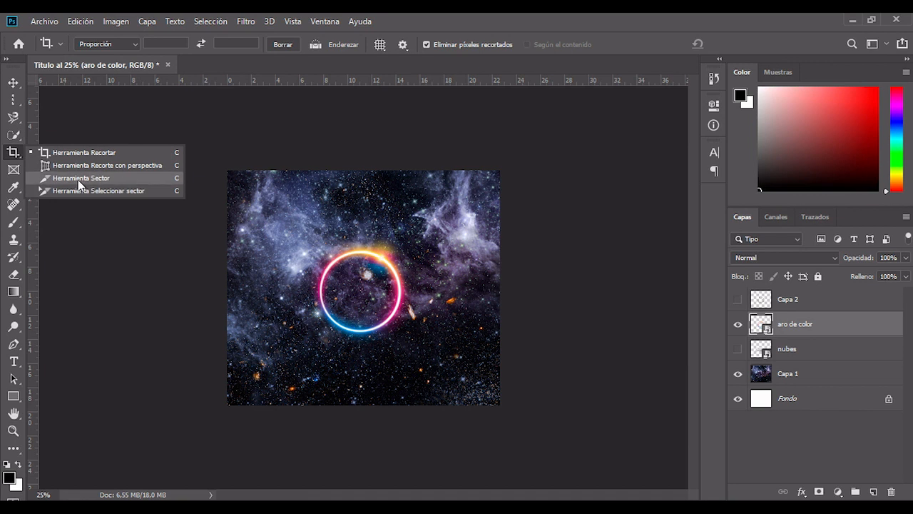
pyautogui.click(14, 153)
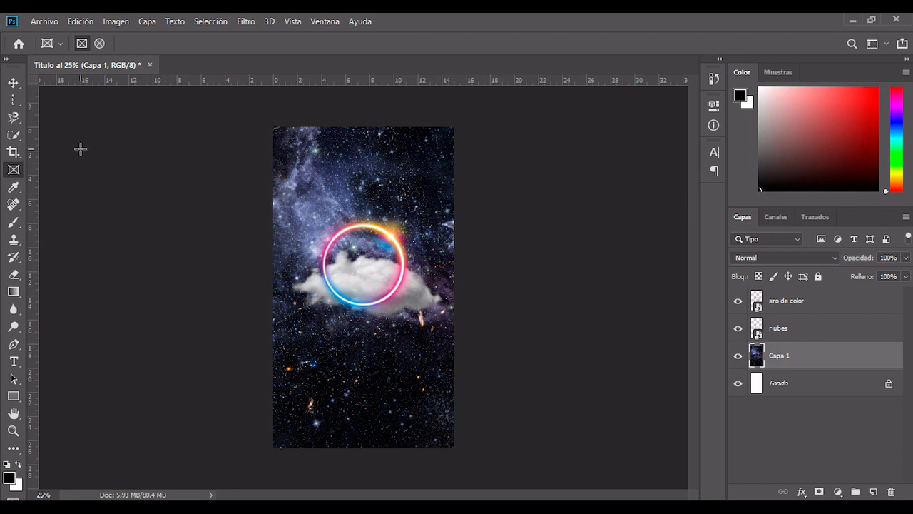
# - With the Frame tool, draw a rectangular frame around the left half of the colored ring
pyautogui.press('v')
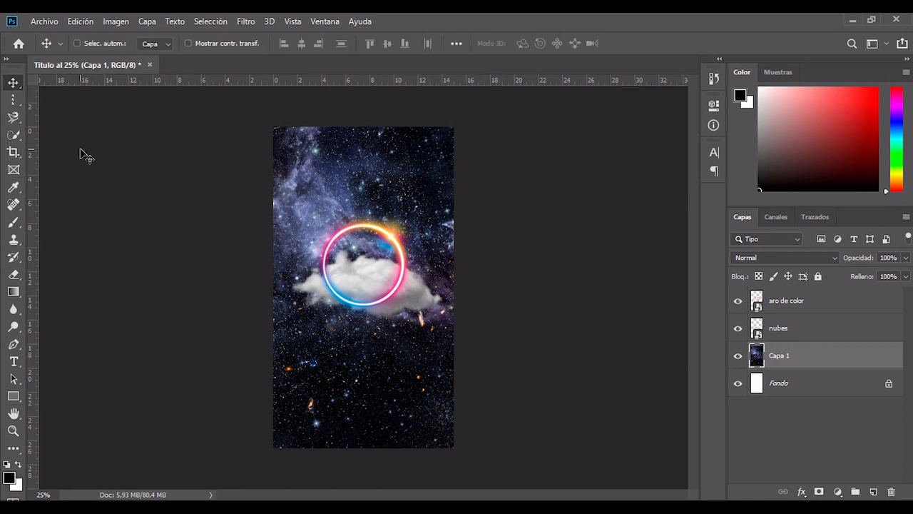
pyautogui.press('k')
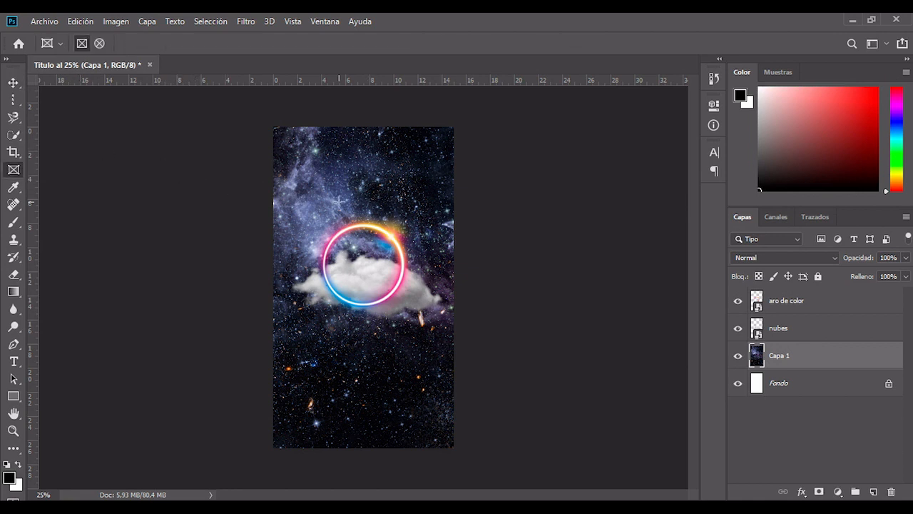
pyautogui.moveTo(296, 206); pyautogui.dragTo(365, 322)
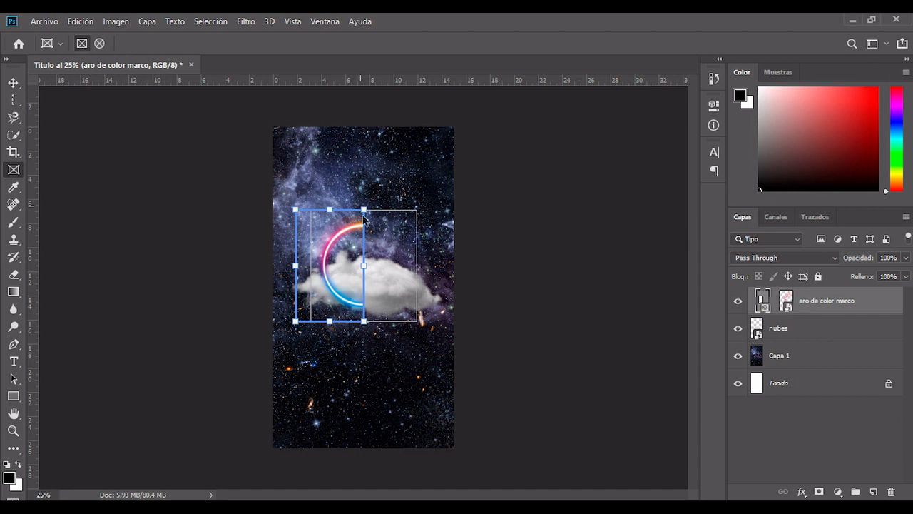
# - Reshape the ring's frame into a wide, low band spanning the middle of the ring
pyautogui.moveTo(364, 265); pyautogui.dragTo(425, 265)
pyautogui.moveTo(359, 210); pyautogui.dragTo(359, 243)
pyautogui.moveTo(360, 321); pyautogui.dragTo(361, 282)
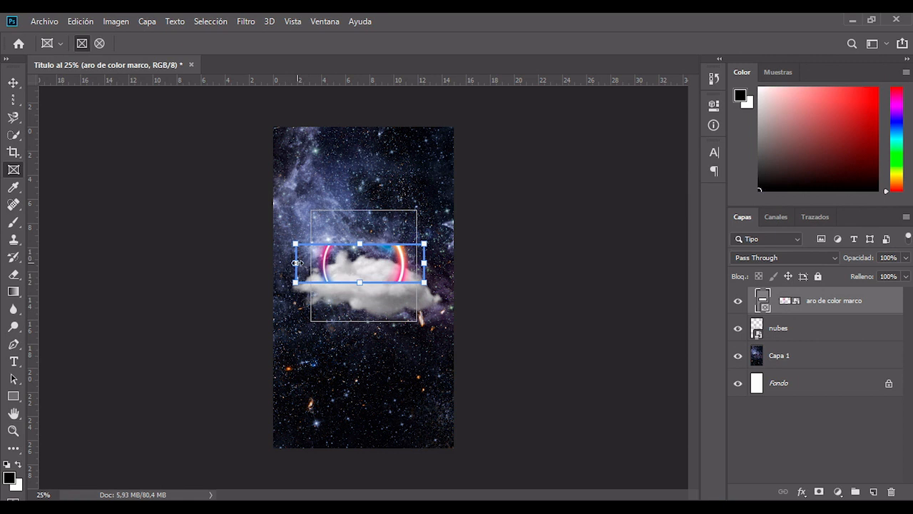
pyautogui.moveTo(295, 262); pyautogui.dragTo(303, 263)
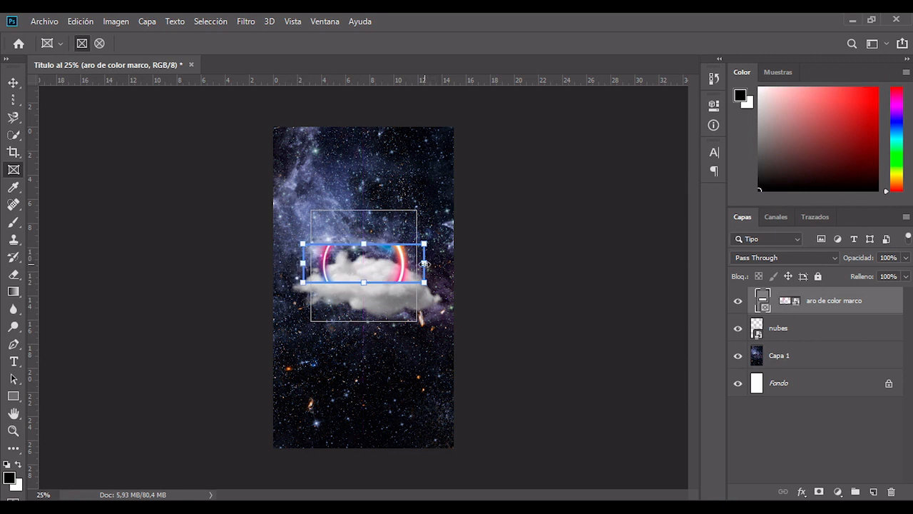
pyautogui.moveTo(425, 262); pyautogui.dragTo(431, 262)
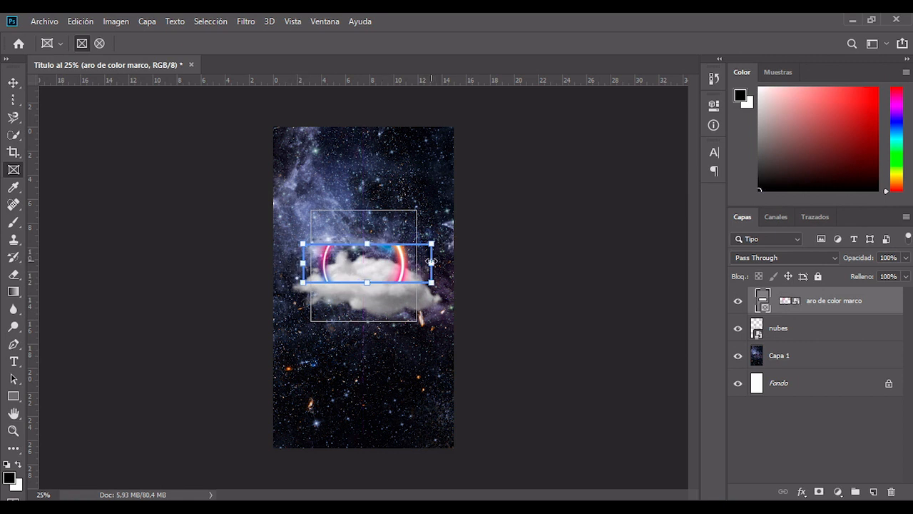
pyautogui.press('v')
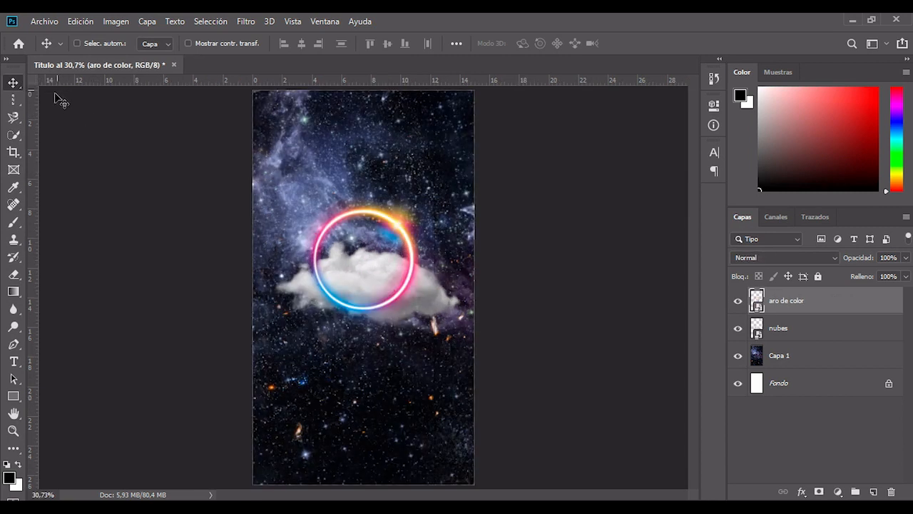
# - With the Eyedropper tool, sample the ring's blue glow and then its pink glow as the foreground color
pyautogui.click(11, 189)
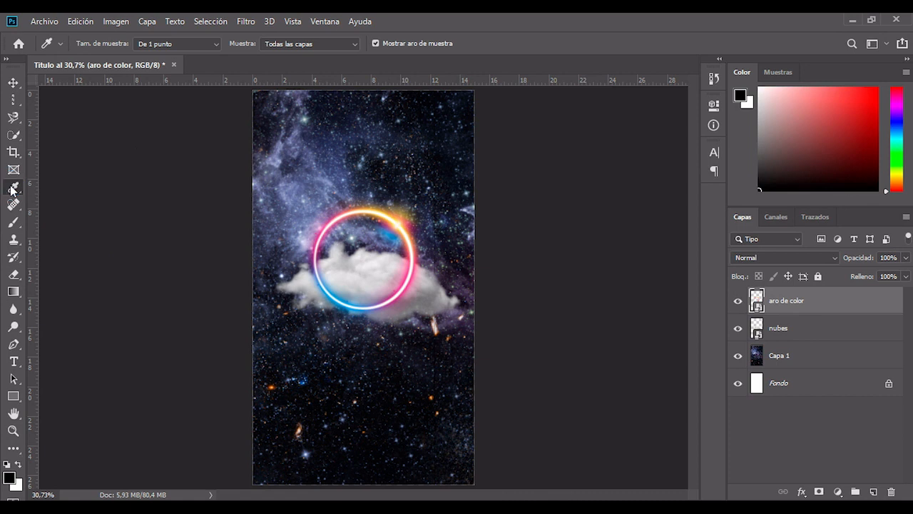
pyautogui.hotkey('ctrl', '+')
pyautogui.hotkey('ctrl', '+')
pyautogui.hotkey('ctrl', '+')
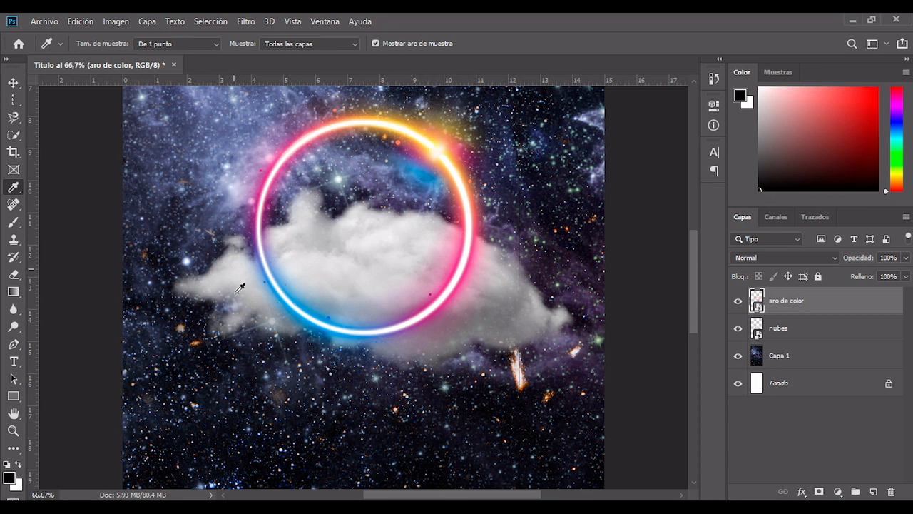
pyautogui.click(337, 321)
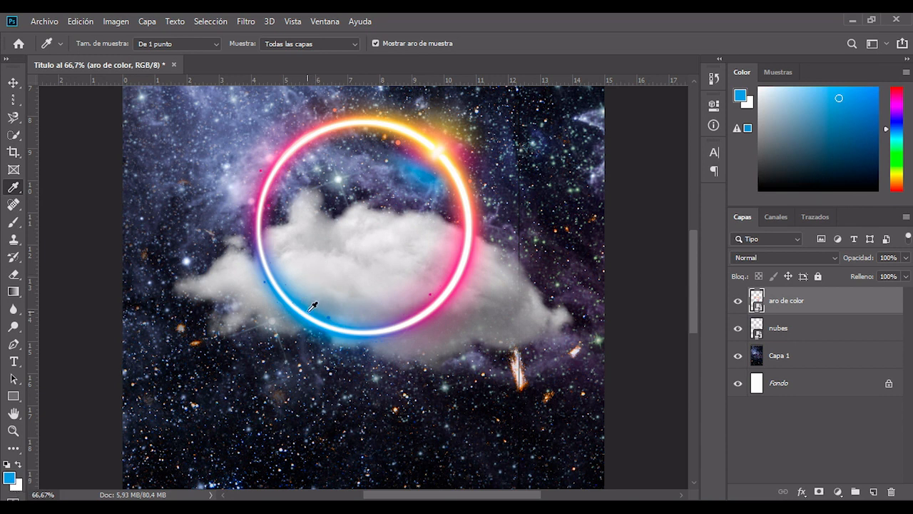
pyautogui.click(309, 306)
pyautogui.moveTo(311, 303)
pyautogui.mouseDown()
pyautogui.moveTo(272, 245)
pyautogui.moveTo(249, 237)
pyautogui.moveTo(257, 177)
pyautogui.moveTo(276, 180)
pyautogui.mouseUp()
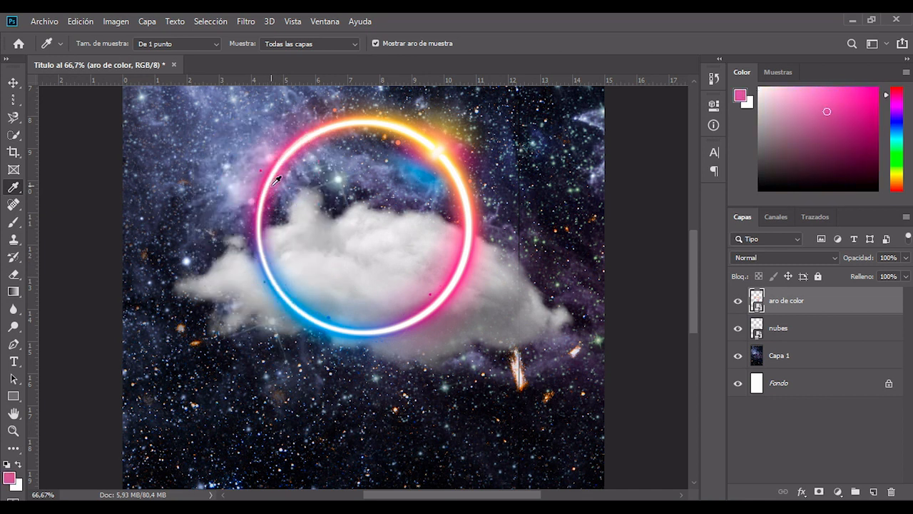
# - Swap the foreground and background colors, and sample the ring's yellow-orange glow as the foreground color
pyautogui.click(21, 464)
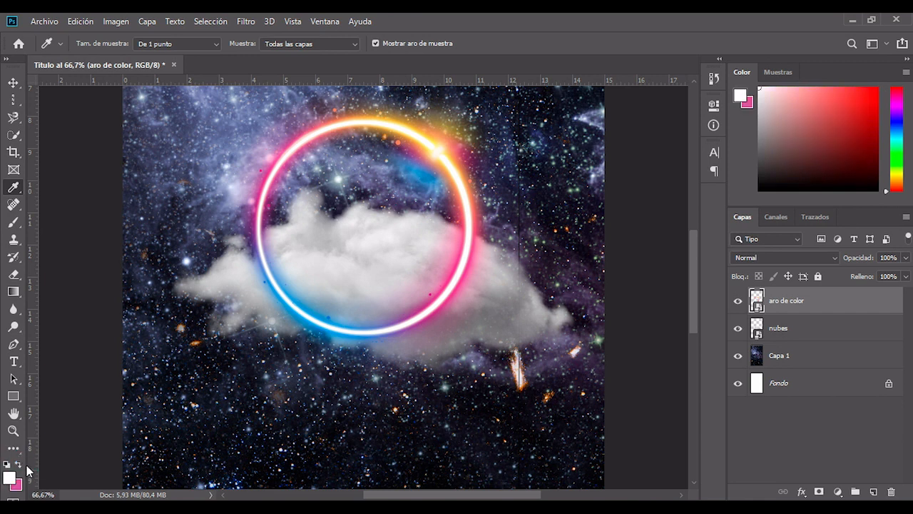
pyautogui.moveTo(442, 137); pyautogui.dragTo(436, 133)
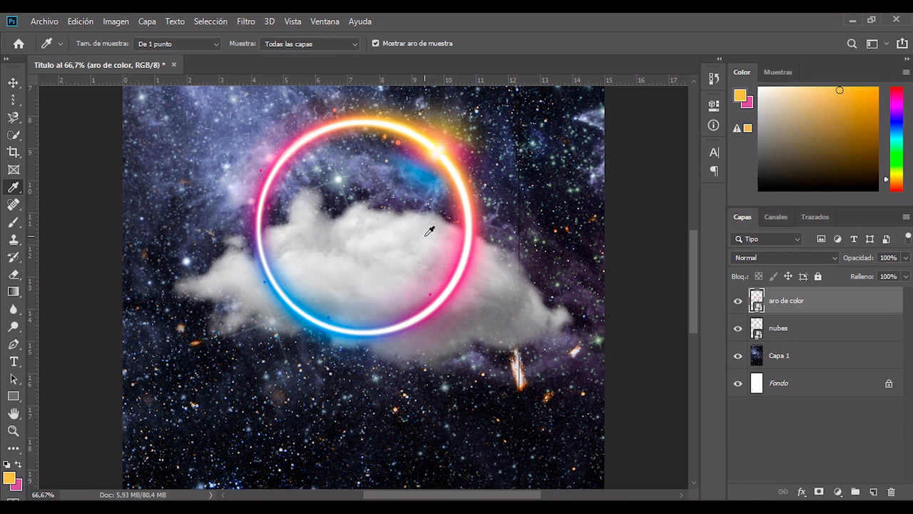
pyautogui.rightClick(14, 187)
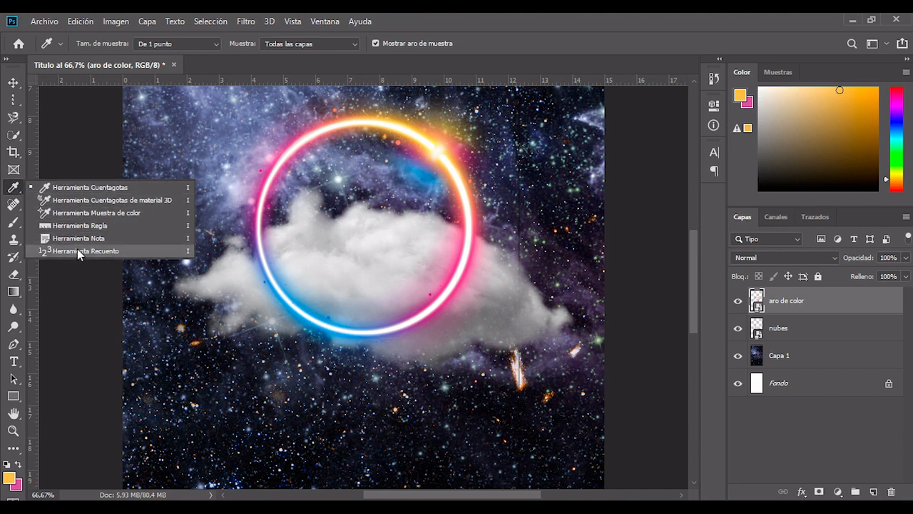
pyautogui.click(8, 187)
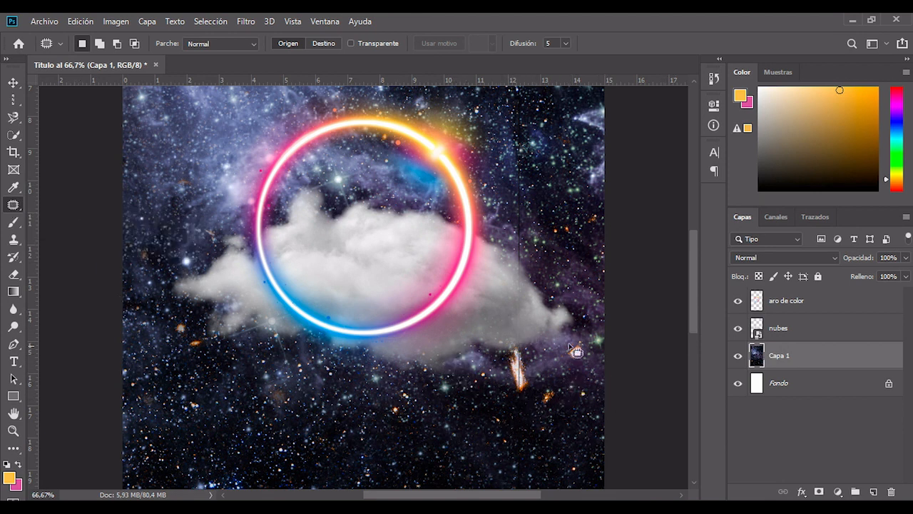
# - With the Patch tool on Capa 1, replace the orange streak below the cloud with nearby starry background, and clear the selection
pyautogui.scroll(-1, 563, 342)
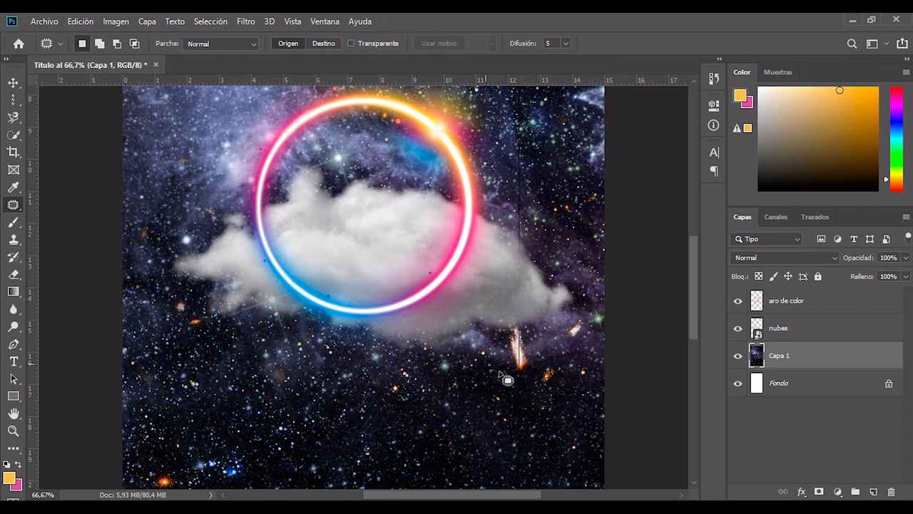
pyautogui.moveTo(540, 319)
pyautogui.mouseDown()
pyautogui.moveTo(498, 305)
pyautogui.moveTo(472, 323)
pyautogui.moveTo(468, 341)
pyautogui.moveTo(502, 386)
pyautogui.moveTo(537, 381)
pyautogui.moveTo(552, 346)
pyautogui.moveTo(547, 314)
pyautogui.mouseUp()
pyautogui.moveTo(531, 357)
pyautogui.mouseDown()
pyautogui.moveTo(511, 351)
pyautogui.moveTo(473, 383)
pyautogui.moveTo(386, 419)
pyautogui.moveTo(413, 419)
pyautogui.mouseUp()
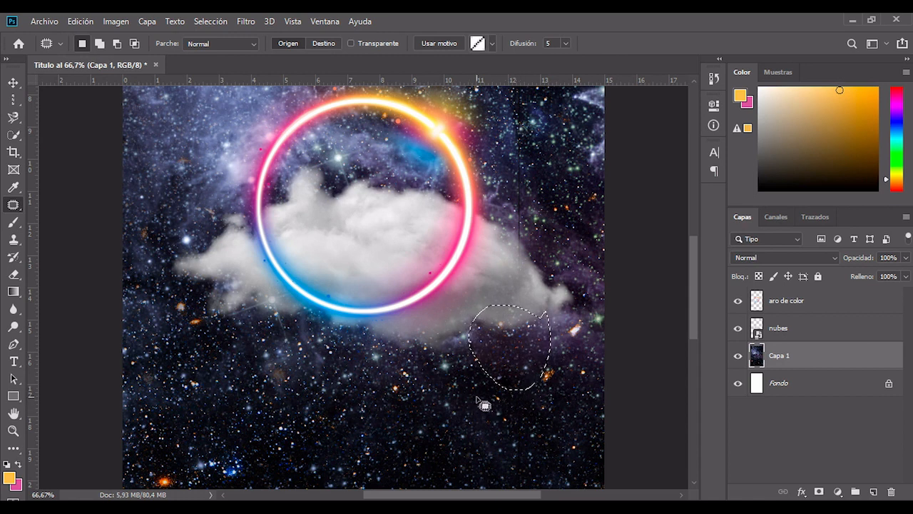
pyautogui.hotkey('ctrl', 'd')
# - Hide nubes and aro de color, patch the vertical seam in Capa 1 with background from beside it, and clear the selection
pyautogui.click(739, 328)
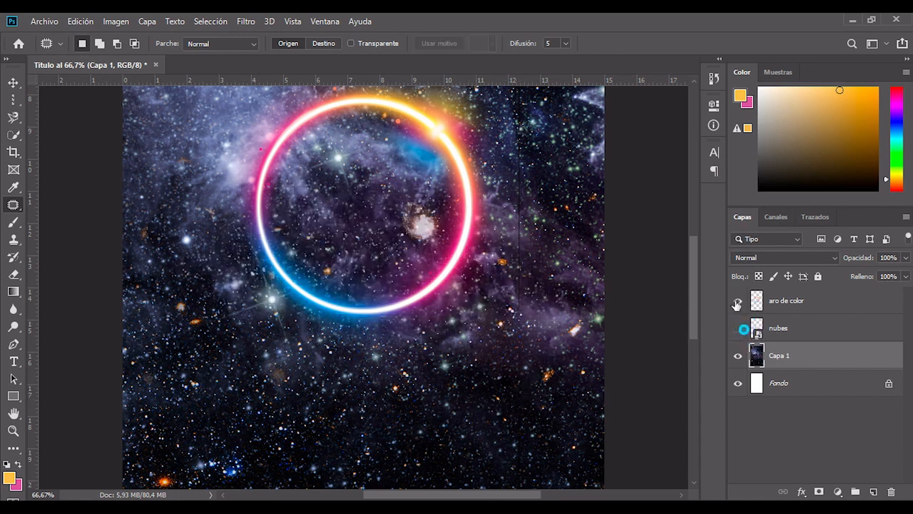
pyautogui.click(739, 300)
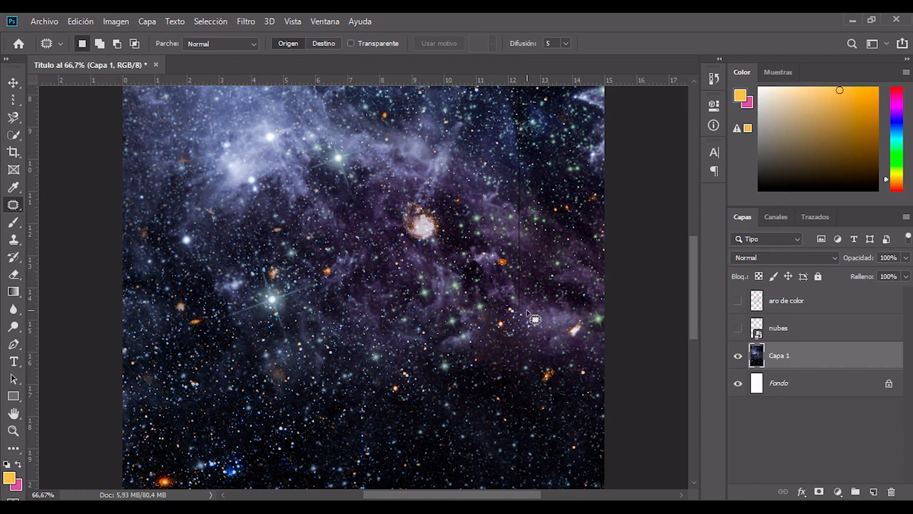
pyautogui.moveTo(531, 311)
pyautogui.mouseDown()
pyautogui.moveTo(535, 178)
pyautogui.moveTo(514, 136)
pyautogui.moveTo(460, 262)
pyautogui.moveTo(495, 324)
pyautogui.moveTo(532, 314)
pyautogui.mouseUp()
pyautogui.moveTo(506, 226); pyautogui.dragTo(345, 266)
pyautogui.click(518, 333)
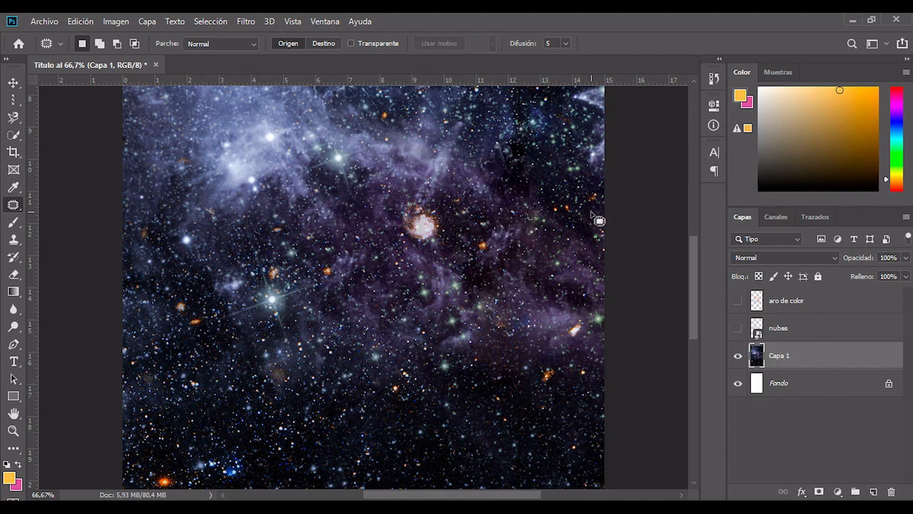
# - Activate the Brush tool, fit the whole canvas in view, and swap the colors to make pink the foreground
pyautogui.scroll(-8, 573, 305)
pyautogui.scroll(7, 572, 306)
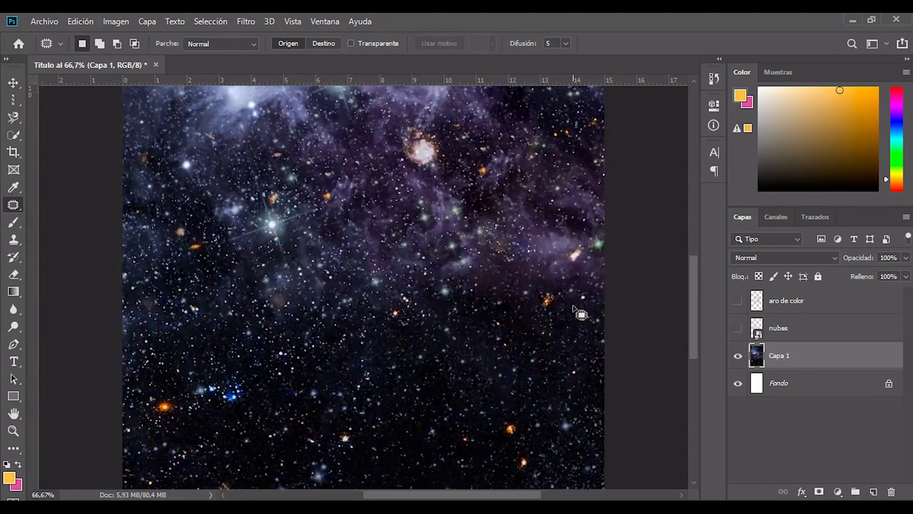
pyautogui.scroll(5, 578, 310)
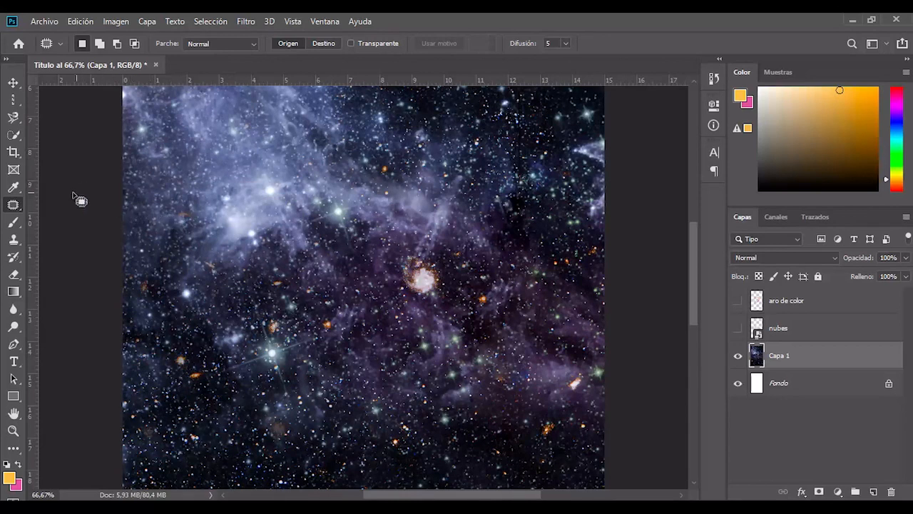
pyautogui.click(15, 224)
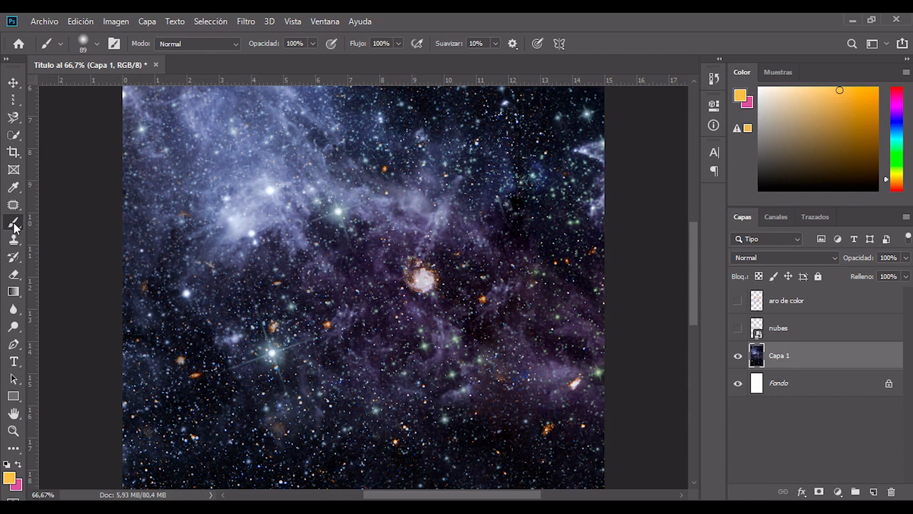
pyautogui.hotkey('ctrl', '1')
pyautogui.hotkey('ctrl', '0')
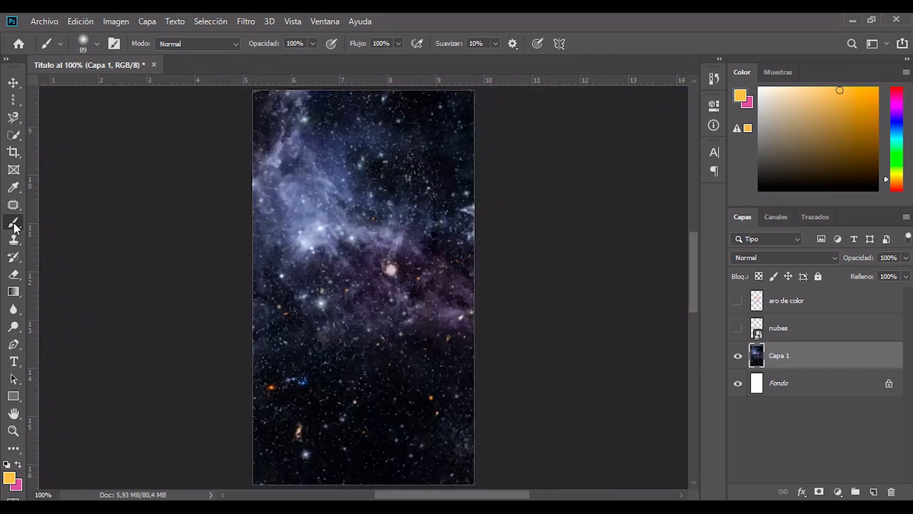
pyautogui.click(18, 465)
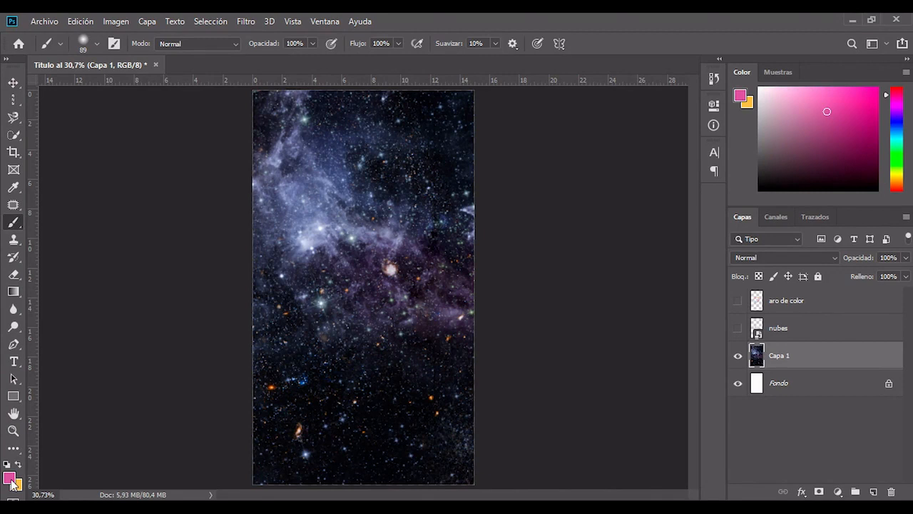
# - Paint two curved pink Brush strokes across the upper half of Capa 1
pyautogui.moveTo(309, 209)
pyautogui.mouseDown()
pyautogui.moveTo(333, 199)
pyautogui.moveTo(374, 230)
pyautogui.moveTo(437, 219)
pyautogui.moveTo(394, 157)
pyautogui.mouseUp()
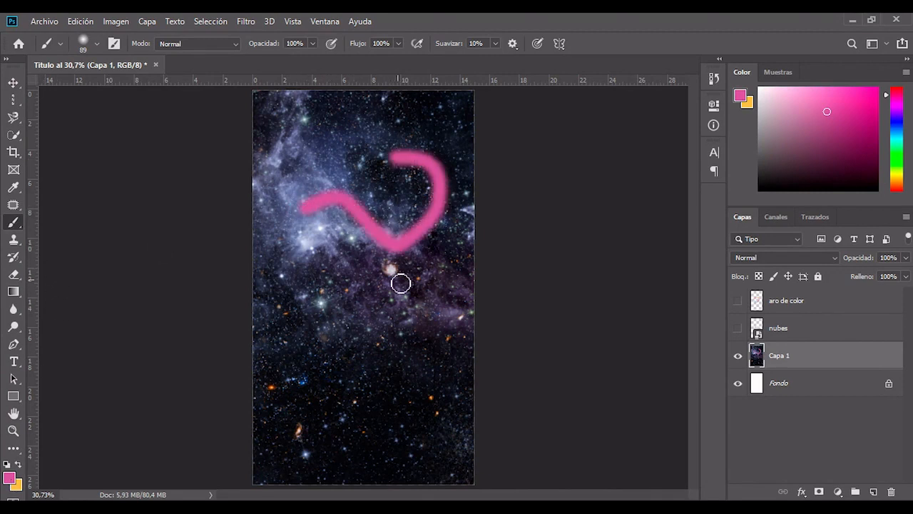
pyautogui.moveTo(300, 248)
pyautogui.mouseDown()
pyautogui.moveTo(340, 253)
pyautogui.moveTo(414, 270)
pyautogui.mouseUp()
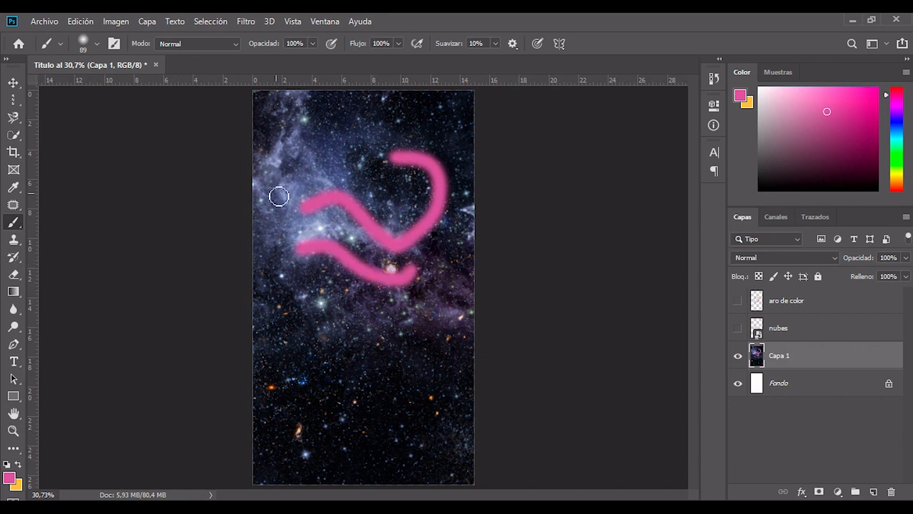
# - Switch to the Mixer Brush, try it over the pink strokes, and set its color to light pink #c68db1
pyautogui.click(15, 224)
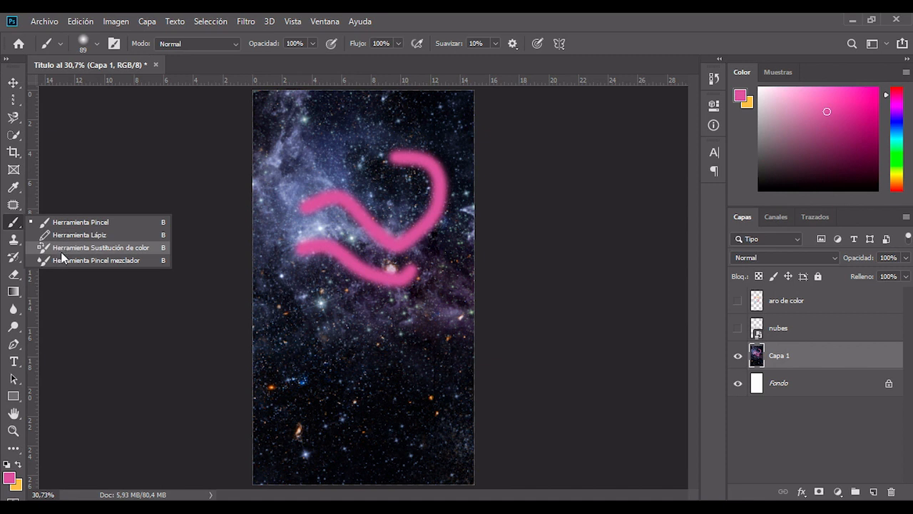
pyautogui.click(63, 261)
pyautogui.moveTo(349, 212)
pyautogui.mouseDown()
pyautogui.moveTo(394, 247)
pyautogui.moveTo(416, 241)
pyautogui.mouseUp()
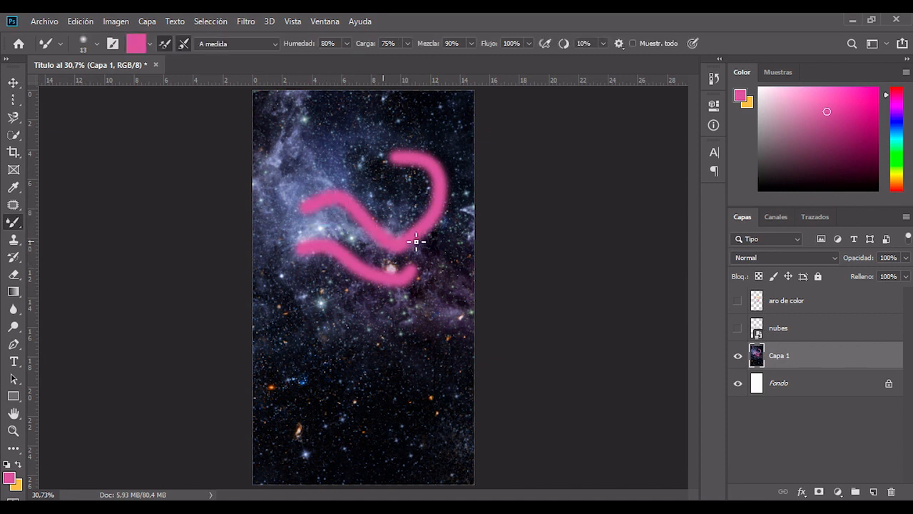
pyautogui.click(134, 45)
pyautogui.moveTo(317, 173); pyautogui.dragTo(264, 164)
pyautogui.click(499, 119)
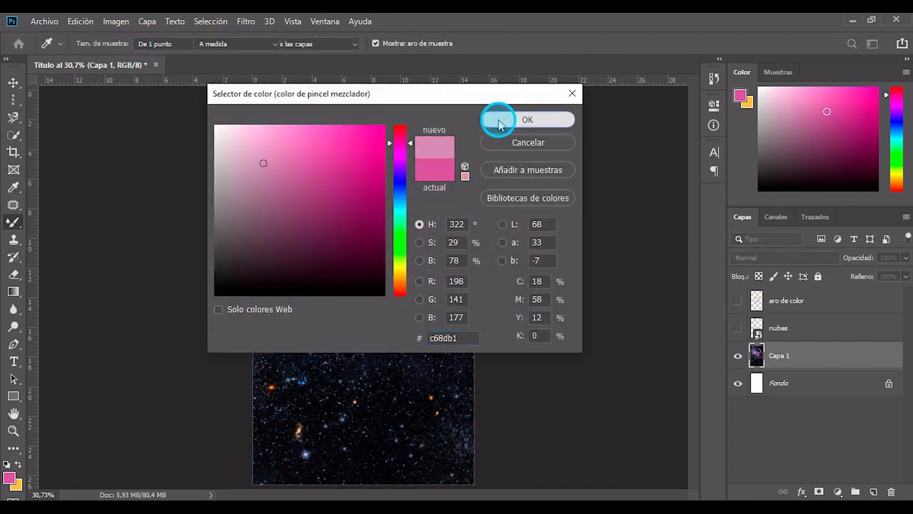
# - Smear the edges of the pink strokes into the starry background with the Mixer Brush
pyautogui.click(320, 165)
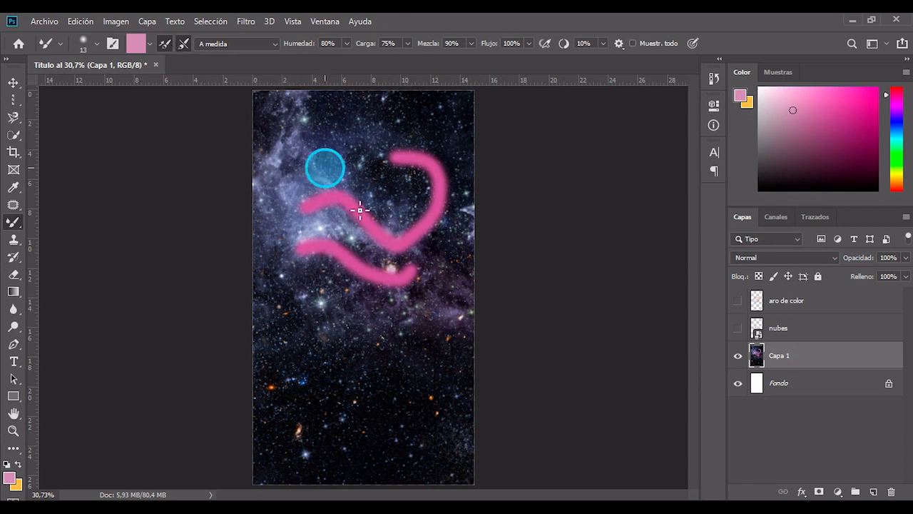
pyautogui.click(390, 218)
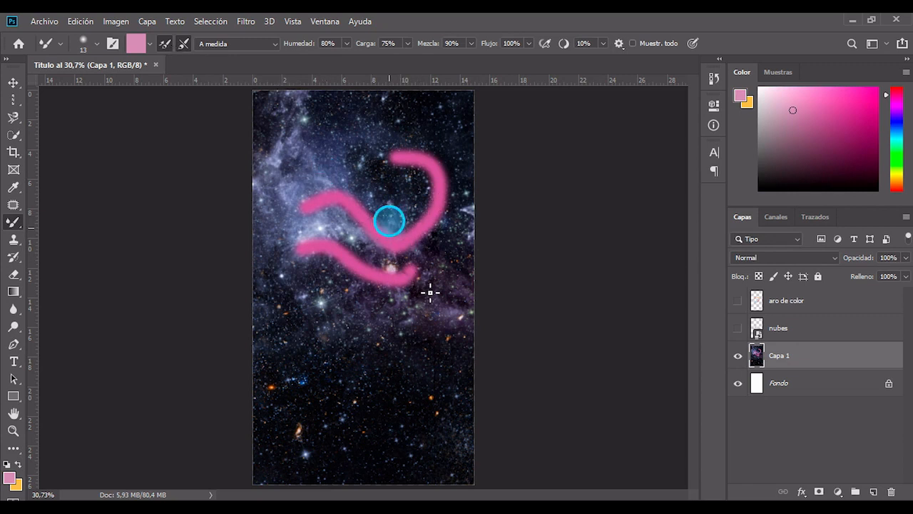
pyautogui.click(373, 212)
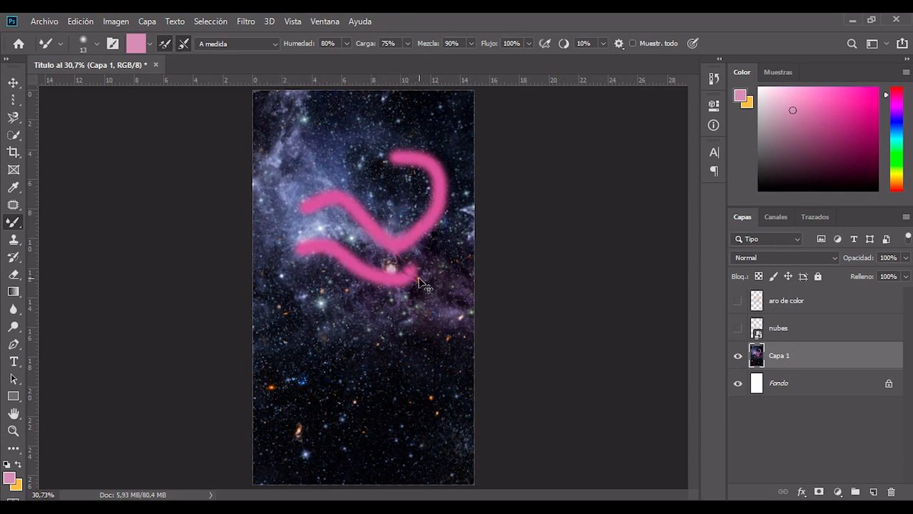
pyautogui.hotkey('ctrl', '1')
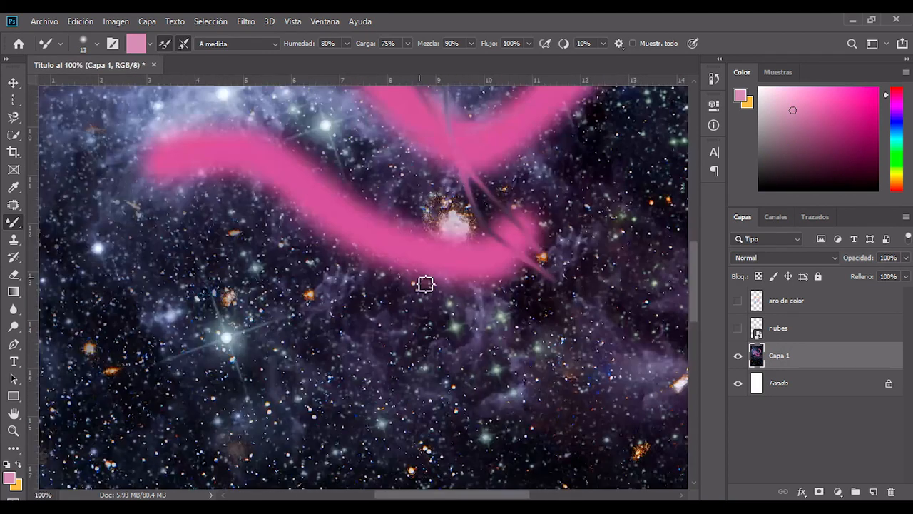
pyautogui.moveTo(432, 127)
pyautogui.mouseDown()
pyautogui.moveTo(483, 185)
pyautogui.moveTo(520, 182)
pyautogui.moveTo(522, 145)
pyautogui.moveTo(549, 126)
pyautogui.moveTo(501, 135)
pyautogui.moveTo(580, 119)
pyautogui.moveTo(560, 131)
pyautogui.moveTo(482, 276)
pyautogui.mouseUp()
pyautogui.moveTo(528, 223)
pyautogui.mouseDown()
pyautogui.moveTo(593, 149)
pyautogui.moveTo(554, 189)
pyautogui.moveTo(587, 147)
pyautogui.mouseUp()
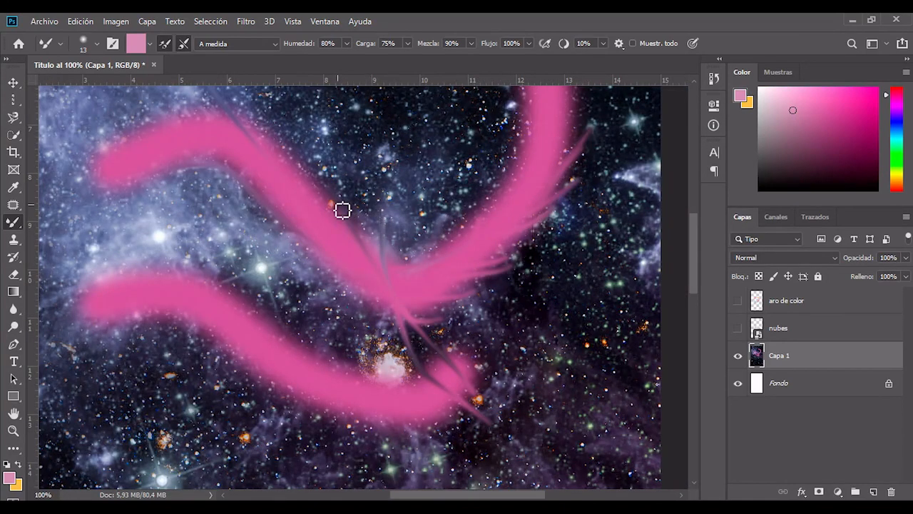
# - Return to the regular Brush at 82 px and 43% hardness, and paint a light pink blob on Capa 1
pyautogui.press('v')
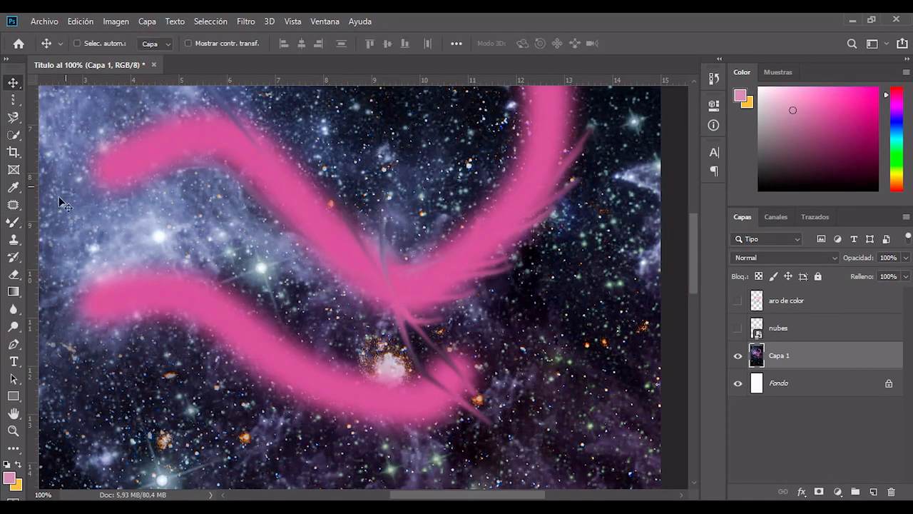
pyautogui.click(13, 222)
pyautogui.click(64, 221)
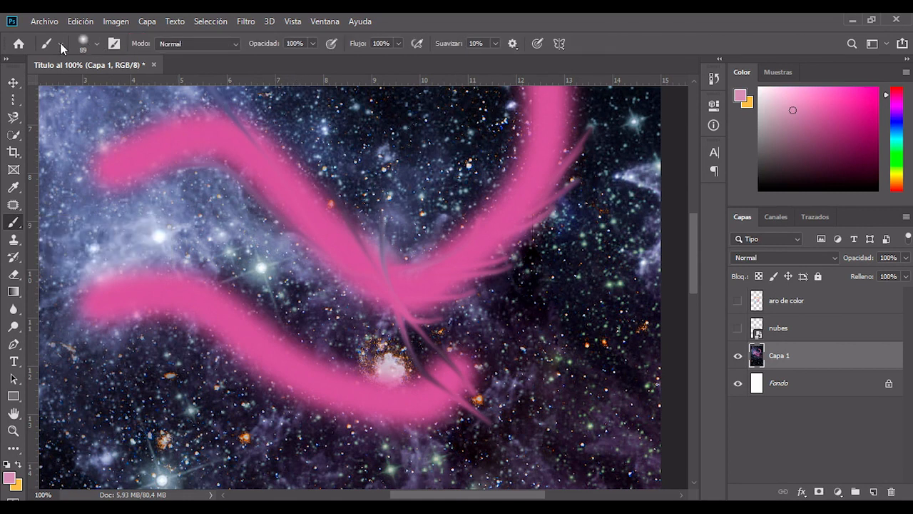
pyautogui.click(98, 44)
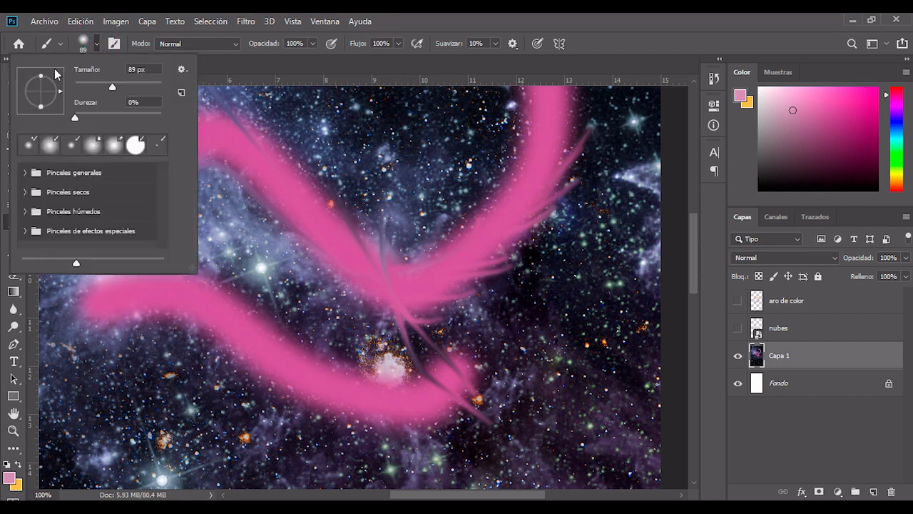
pyautogui.moveTo(114, 90); pyautogui.dragTo(148, 90)
pyautogui.click(111, 87)
pyautogui.moveTo(76, 116); pyautogui.dragTo(112, 119)
pyautogui.moveTo(277, 161)
pyautogui.mouseDown()
pyautogui.moveTo(387, 204)
pyautogui.moveTo(475, 153)
pyautogui.moveTo(342, 147)
pyautogui.moveTo(282, 129)
pyautogui.mouseUp()
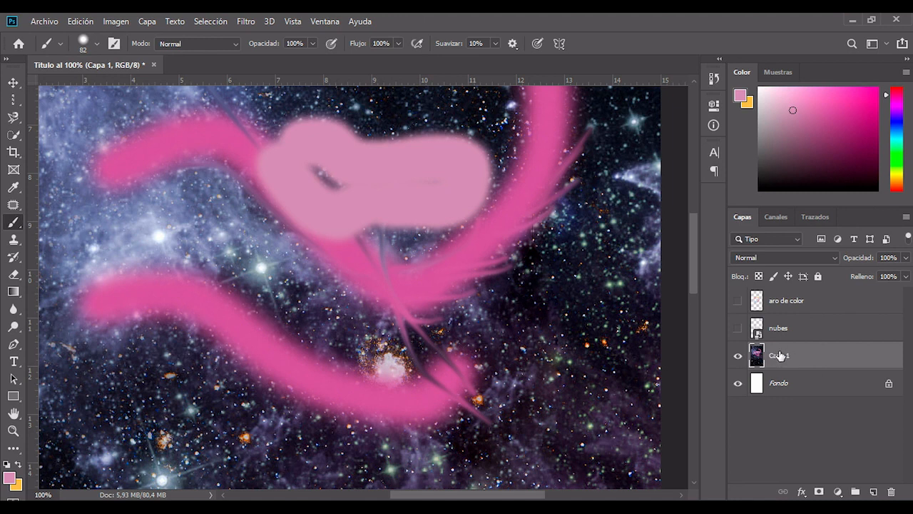
# - Add a layer above aro de color, paint a curved light pink stroke on it, and toggle its visibility off and on
pyautogui.click(820, 299)
pyautogui.click(873, 492)
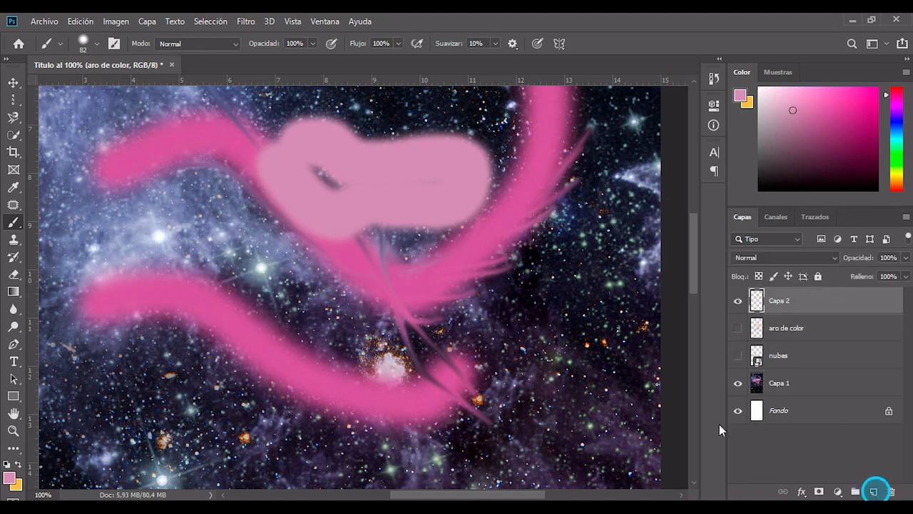
pyautogui.moveTo(571, 332); pyautogui.dragTo(267, 282)
pyautogui.moveTo(260, 234); pyautogui.dragTo(262, 230)
pyautogui.click(739, 301)
pyautogui.click(738, 301)
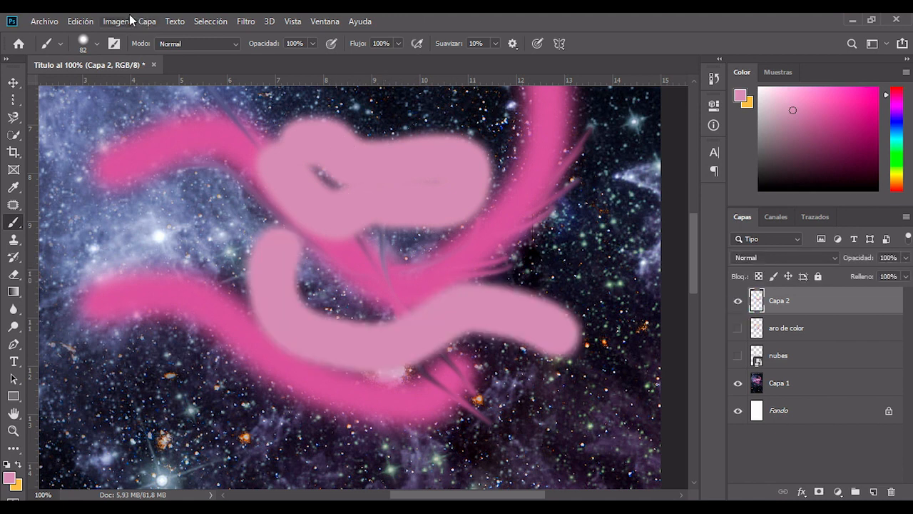
# - Set the brush mode to Multiplicar and paint a stroke overlapping the end of the curved stroke on Capa 2
pyautogui.click(236, 44)
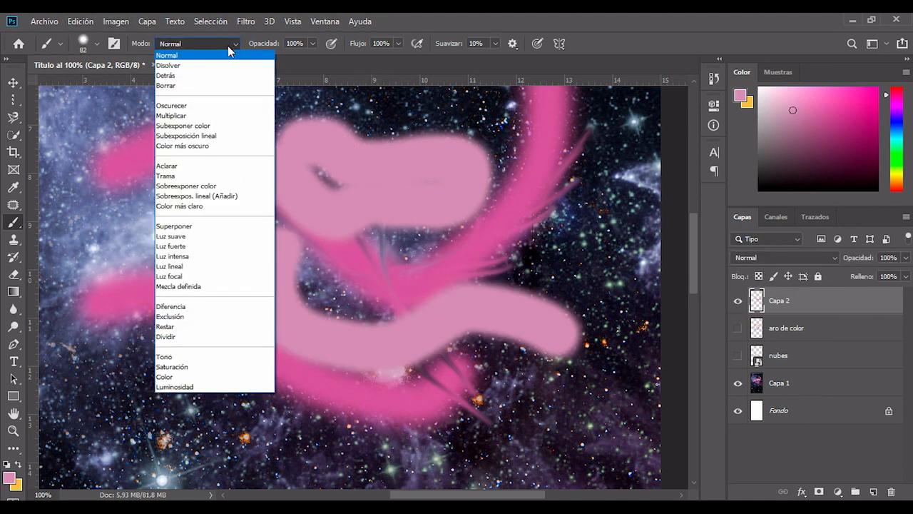
pyautogui.click(202, 115)
pyautogui.moveTo(225, 235)
pyautogui.mouseDown()
pyautogui.moveTo(153, 242)
pyautogui.moveTo(146, 184)
pyautogui.mouseUp()
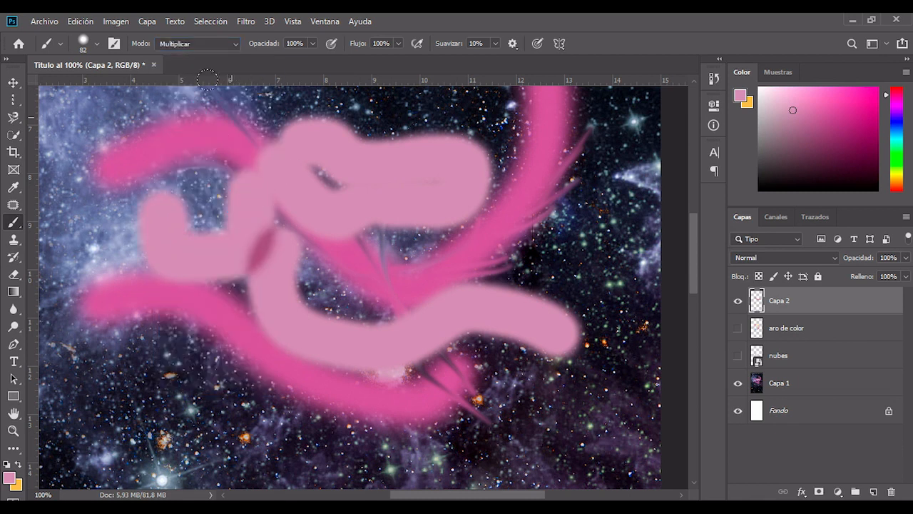
# - Lower the brush opacity to 43% and the flow to 54%, painting semi-transparent strokes on Capa 2 at each setting
pyautogui.click(312, 43)
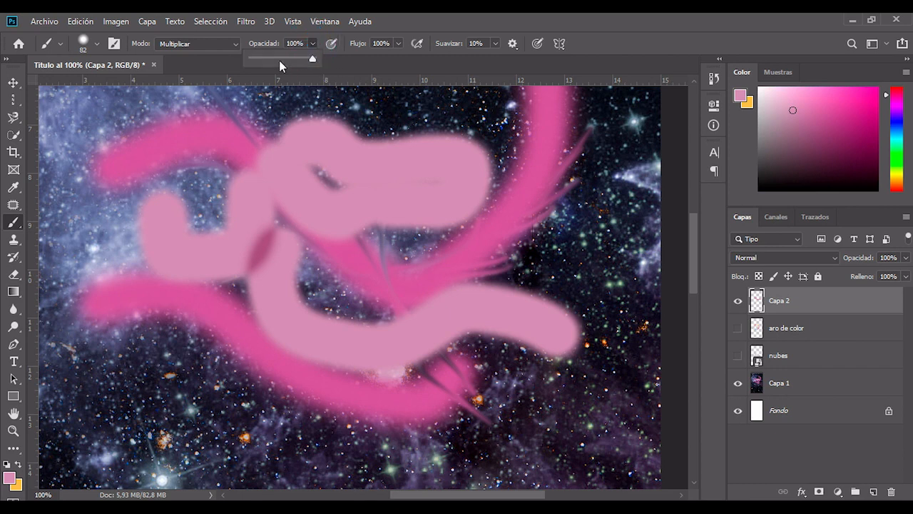
pyautogui.click(278, 58)
pyautogui.moveTo(161, 118)
pyautogui.mouseDown()
pyautogui.moveTo(173, 126)
pyautogui.moveTo(192, 200)
pyautogui.moveTo(225, 243)
pyautogui.mouseUp()
pyautogui.moveTo(598, 333)
pyautogui.mouseDown()
pyautogui.moveTo(572, 318)
pyautogui.moveTo(512, 423)
pyautogui.mouseUp()
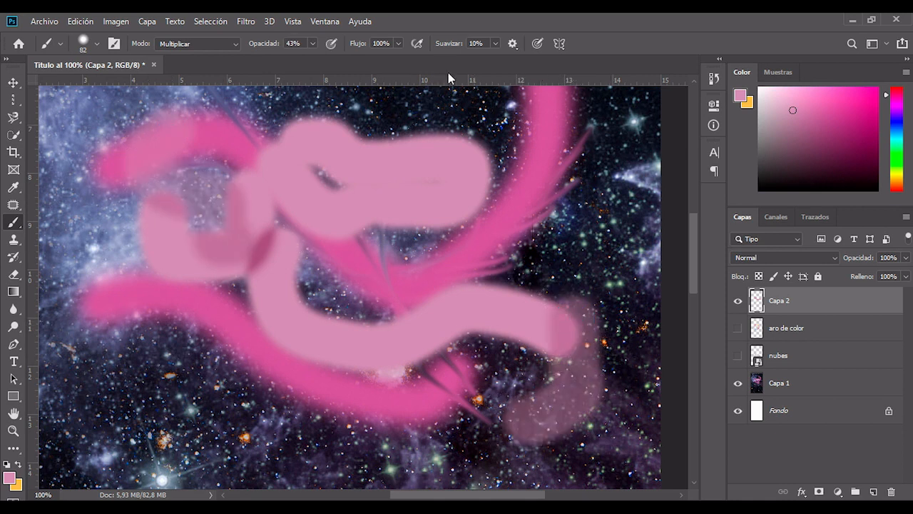
pyautogui.click(398, 43)
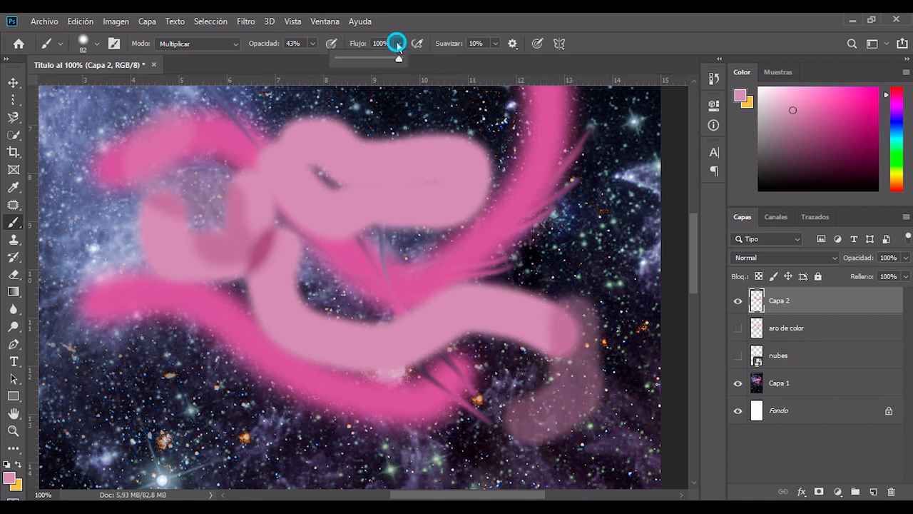
pyautogui.moveTo(398, 59); pyautogui.dragTo(370, 60)
pyautogui.moveTo(370, 113)
pyautogui.mouseDown()
pyautogui.moveTo(458, 97)
pyautogui.moveTo(492, 119)
pyautogui.moveTo(459, 112)
pyautogui.moveTo(560, 233)
pyautogui.moveTo(579, 271)
pyautogui.moveTo(574, 299)
pyautogui.moveTo(621, 228)
pyautogui.mouseUp()
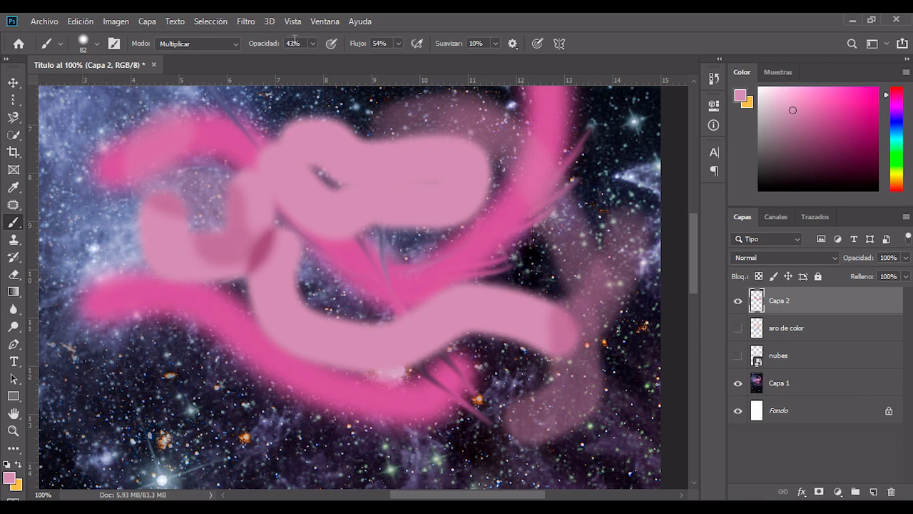
# - Set the brush opacity to 100% and smoothing to 79%, and paint a test stroke beside the light pink blob
pyautogui.click(313, 44)
pyautogui.moveTo(306, 56); pyautogui.dragTo(355, 65)
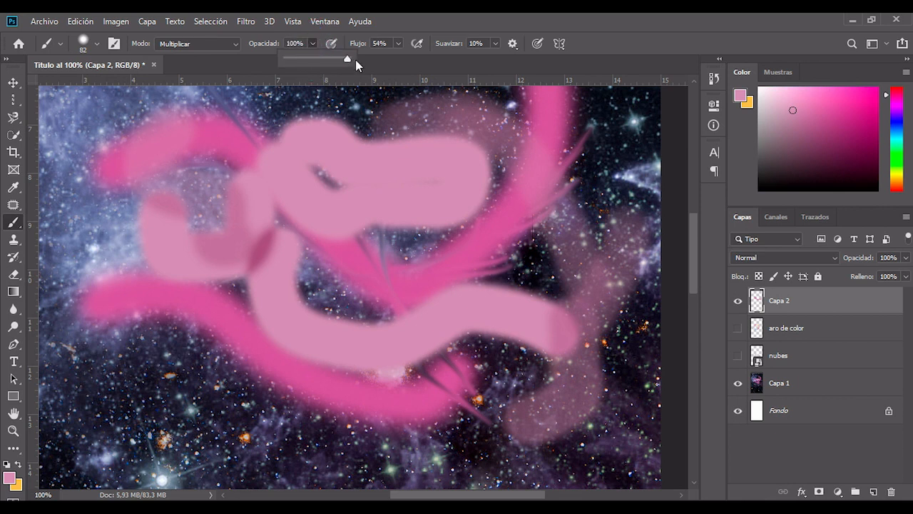
pyautogui.click(495, 44)
pyautogui.moveTo(495, 59); pyautogui.dragTo(538, 59)
pyautogui.moveTo(399, 105); pyautogui.dragTo(528, 191)
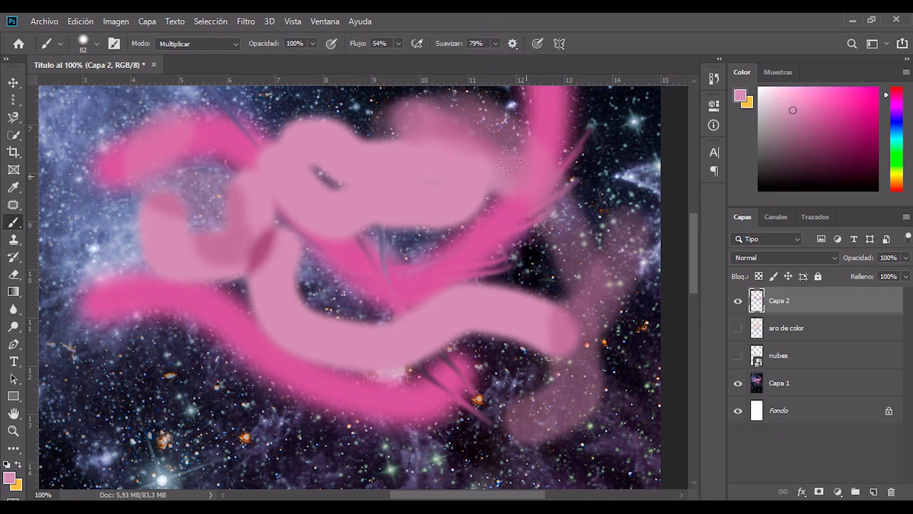
# - Review the brush size, hardness and preset options
pyautogui.rightClick(280, 222)
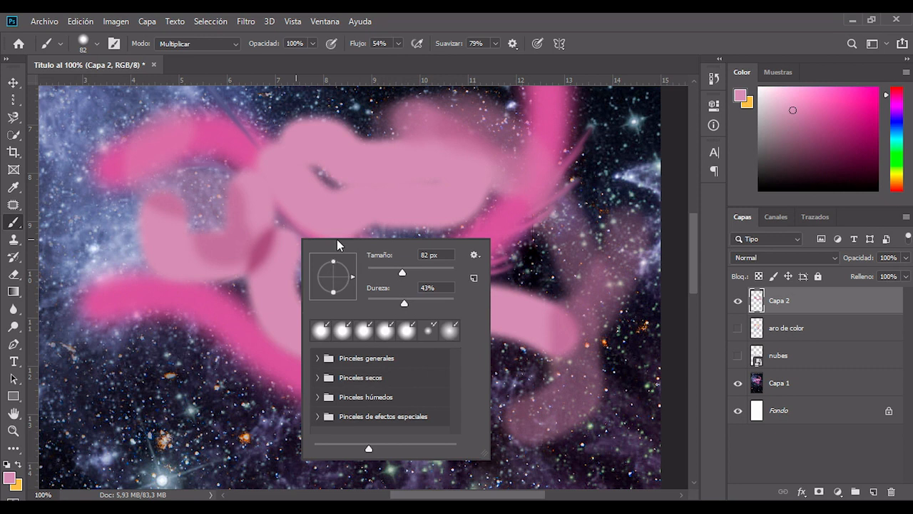
pyautogui.click(90, 88)
pyautogui.click(98, 45)
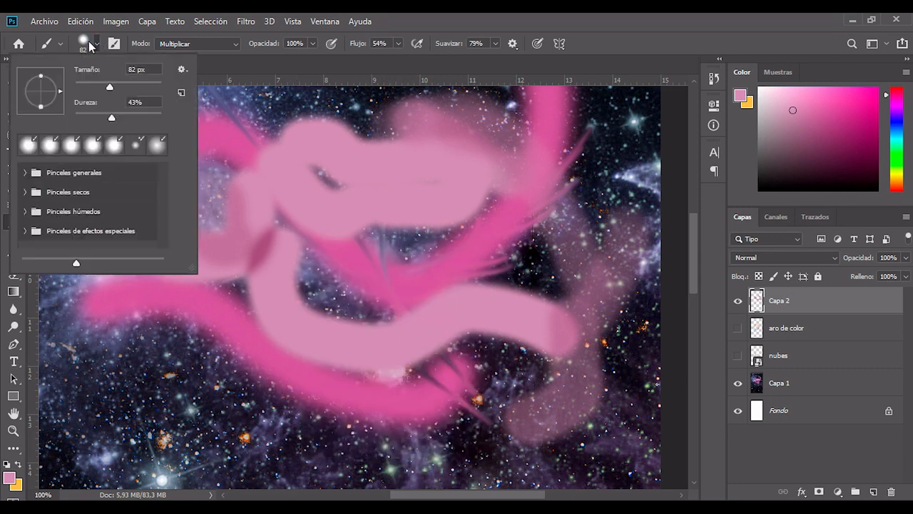
pyautogui.click(322, 186)
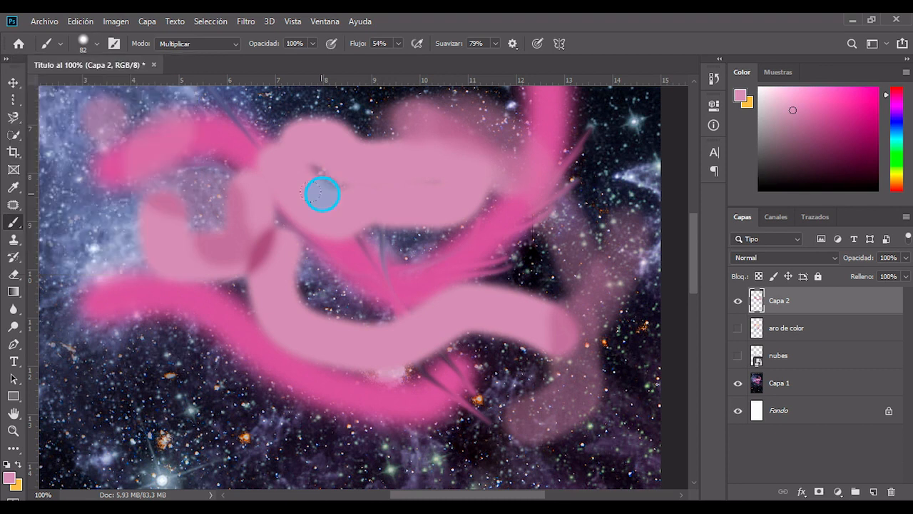
# - Browse the general, dry and wet brush presets, and select Tintero Kyle - Dibujante clásico from Pinceles húmedos
pyautogui.rightClick(378, 239)
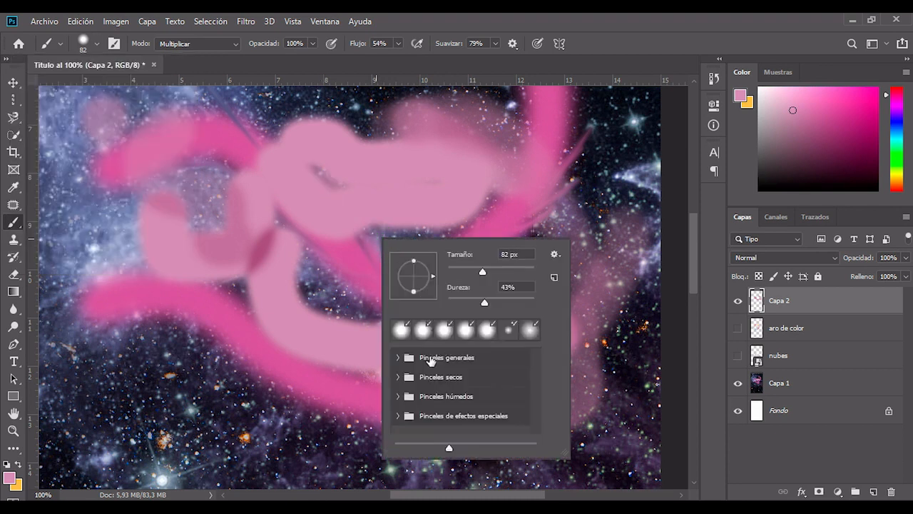
pyautogui.click(399, 357)
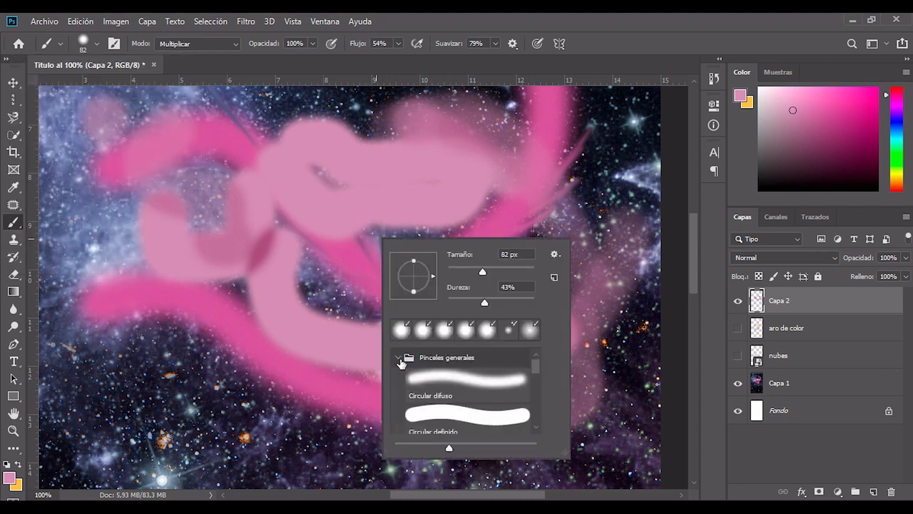
pyautogui.scroll(-8, 482, 413)
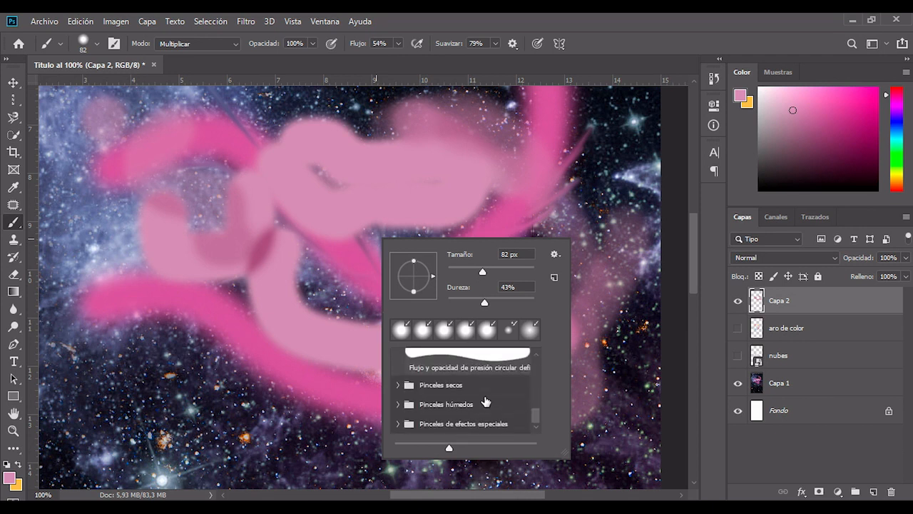
pyautogui.click(405, 386)
pyautogui.scroll(-3, 481, 389)
pyautogui.scroll(-4, 481, 388)
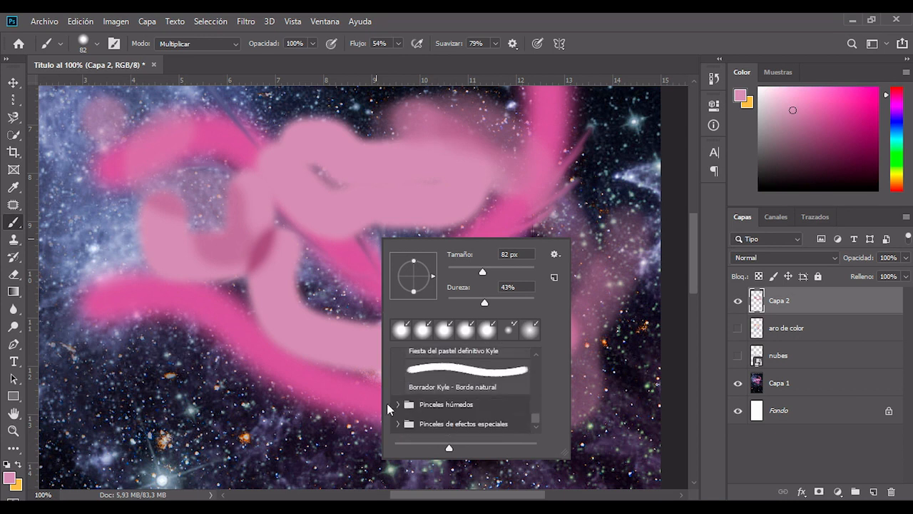
pyautogui.click(398, 404)
pyautogui.scroll(-4, 473, 360)
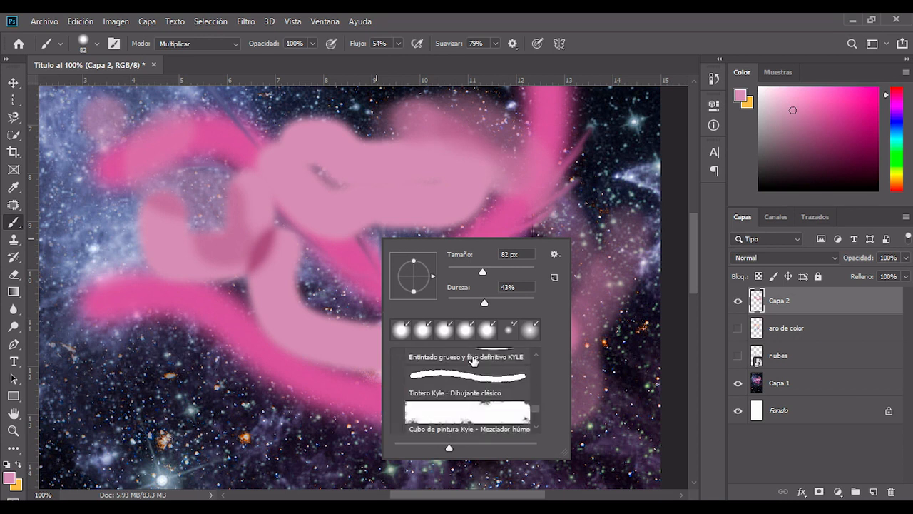
pyautogui.click(460, 385)
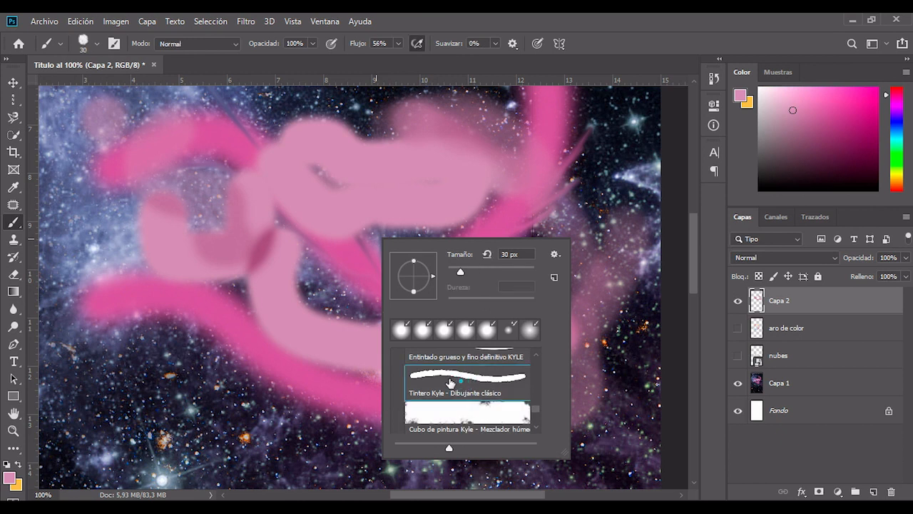
# - Paint wavy light pink strokes across Capa 2 with the Kyle ink brush, and delete the layer's entire contents
pyautogui.click(244, 259)
pyautogui.moveTo(241, 224)
pyautogui.mouseDown()
pyautogui.moveTo(517, 272)
pyautogui.moveTo(601, 252)
pyautogui.moveTo(656, 291)
pyautogui.mouseUp()
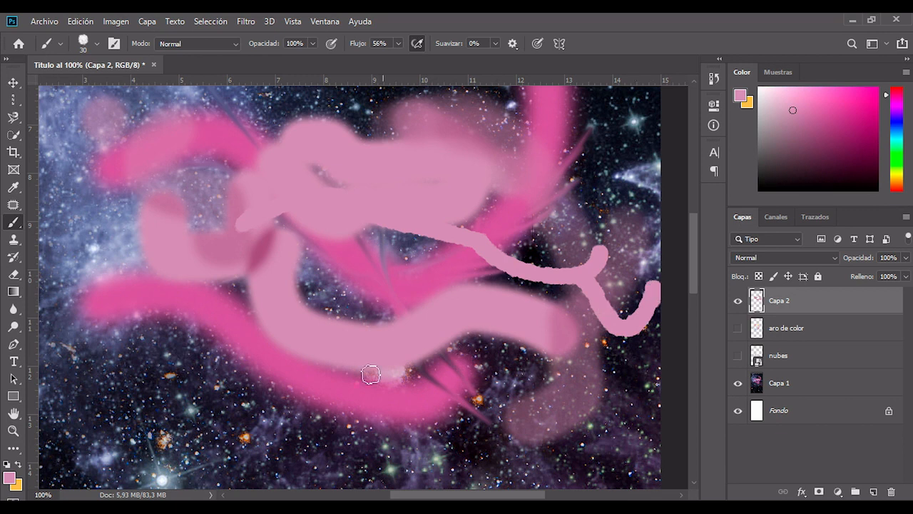
pyautogui.moveTo(171, 373); pyautogui.dragTo(445, 368)
pyautogui.hotkey('ctrl', 'a')
pyautogui.press('Delete')
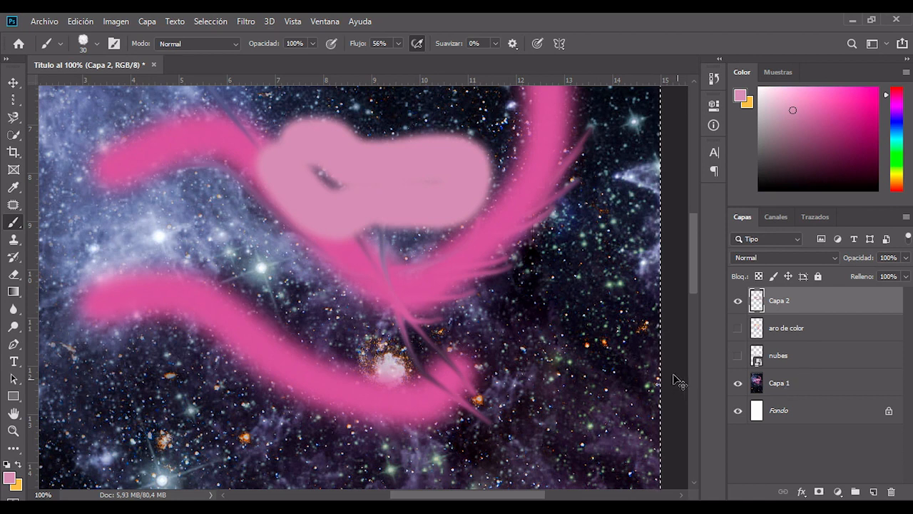
# - Undo the deletion, all the brush test strokes and the added layer, back to the unpainted Capa 1
pyautogui.hotkey('ctrl', 'z')
pyautogui.hotkey('ctrl', 'z')
pyautogui.hotkey('ctrl', 'z')
pyautogui.hotkey('ctrl', 'z')
pyautogui.hotkey('ctrl', 'z')
pyautogui.hotkey('ctrl', 'z')
pyautogui.hotkey('ctrl', 'z')
pyautogui.hotkey('ctrl', 'z')
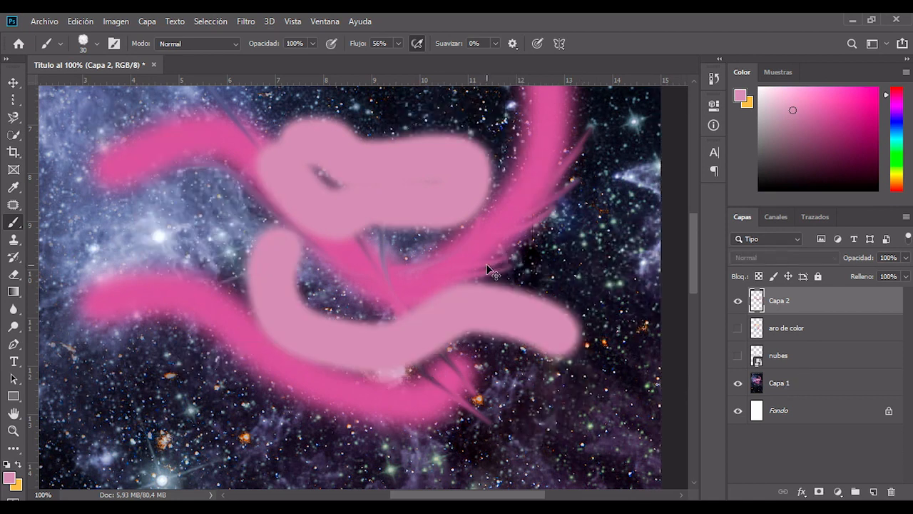
pyautogui.hotkey('ctrl', 'z')
pyautogui.hotkey('ctrl', 'z')
pyautogui.hotkey('ctrl', 'z')
pyautogui.hotkey('ctrl', 'z')
pyautogui.hotkey('ctrl', 'z')
pyautogui.hotkey('ctrl', 'z')
pyautogui.hotkey('ctrl', 'z')
pyautogui.hotkey('ctrl', 'z')
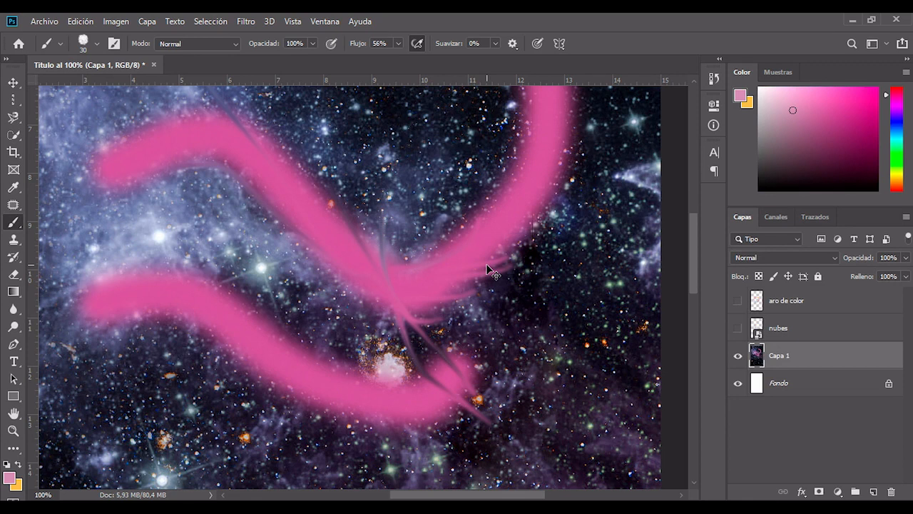
pyautogui.hotkey('ctrl', 'z')
pyautogui.hotkey('ctrl', 'z')
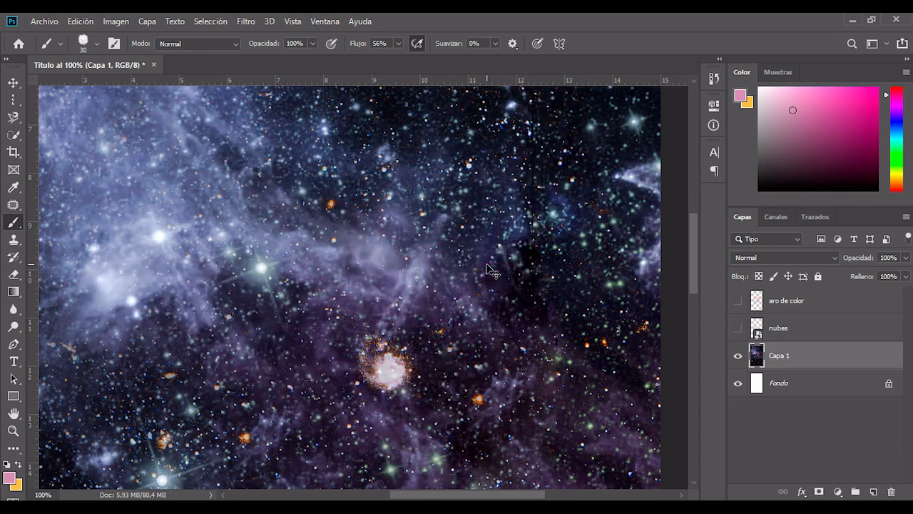
# - Create a new empty layer above aro de color
pyautogui.click(799, 301)
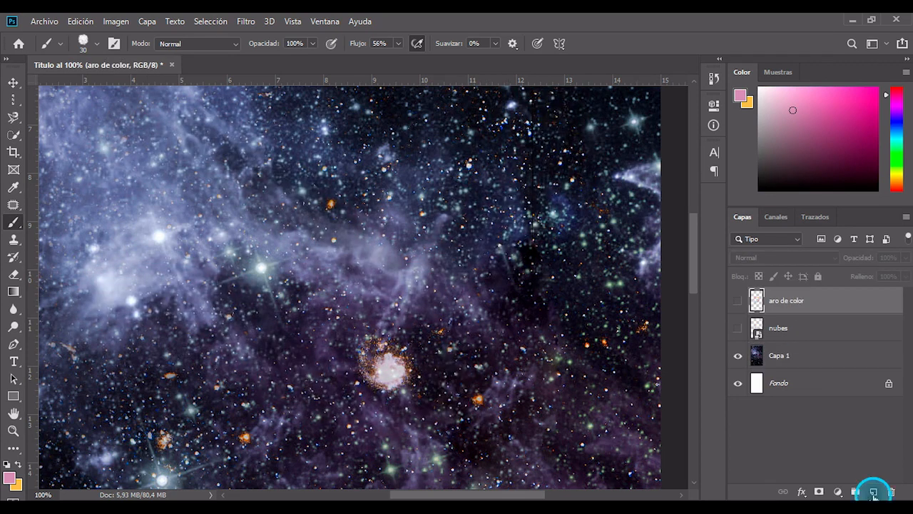
pyautogui.click(872, 491)
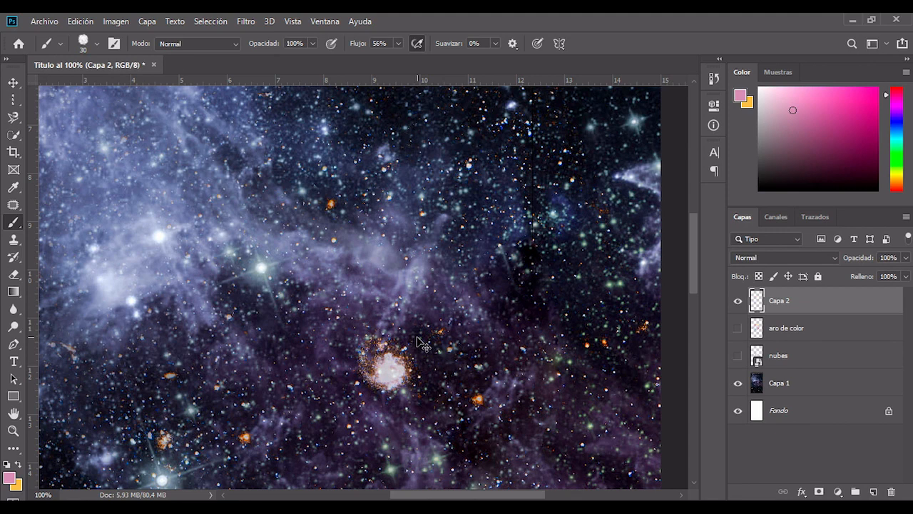
# - Draw an open, curving path with the Pen tool across the upper half of the space image
pyautogui.hotkey('ctrl', '-')
pyautogui.hotkey('ctrl', '-')
pyautogui.moveTo(346, 333)
pyautogui.mouseDown()
pyautogui.moveTo(419, 412)
pyautogui.moveTo(378, 361)
pyautogui.mouseUp()
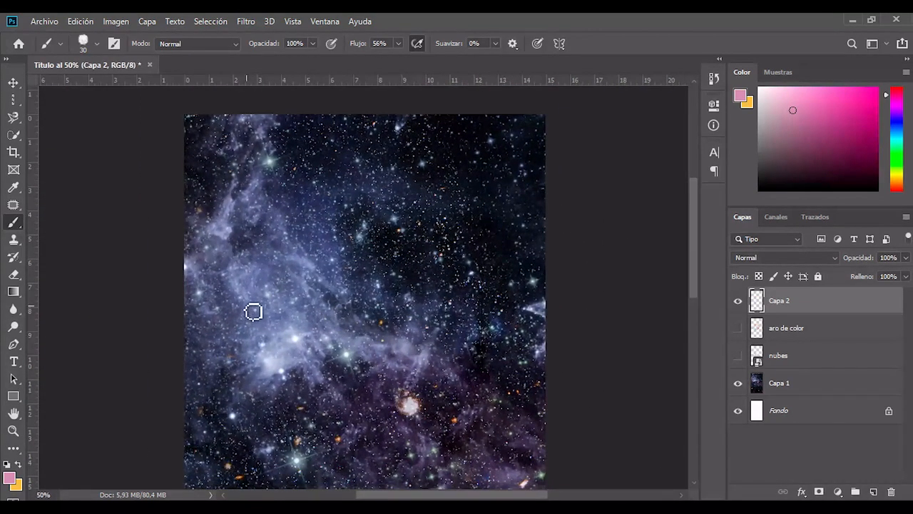
pyautogui.hscroll(-1, 257, 309)
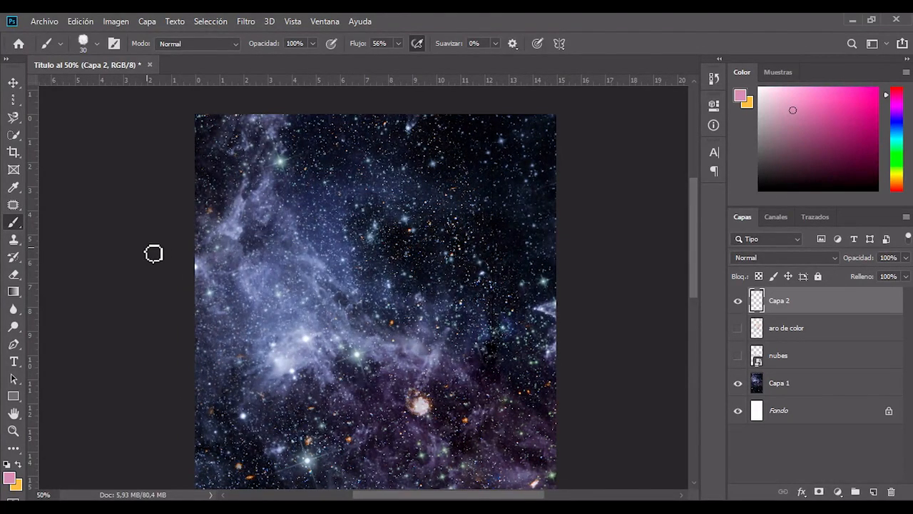
pyautogui.press('p')
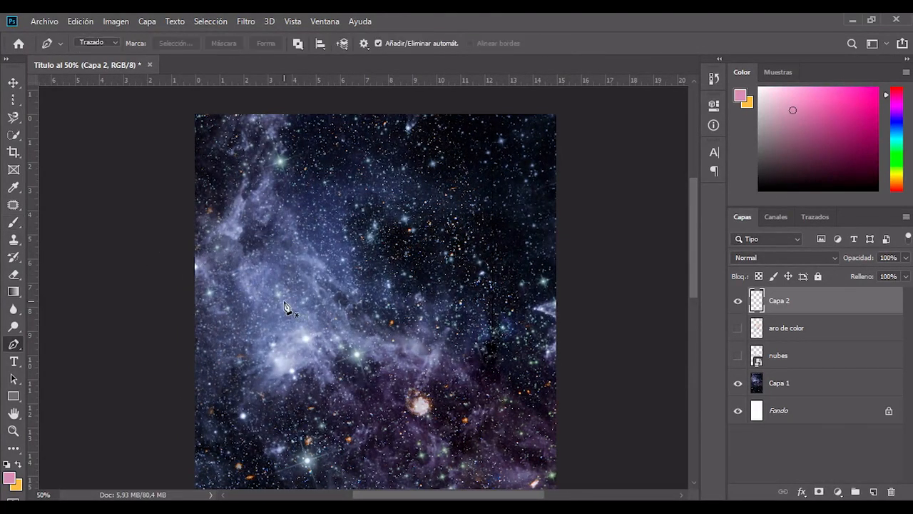
pyautogui.click(238, 309)
pyautogui.moveTo(309, 259); pyautogui.dragTo(379, 262)
pyautogui.moveTo(440, 336); pyautogui.dragTo(483, 312)
pyautogui.click(517, 205)
pyautogui.moveTo(510, 198); pyautogui.dragTo(456, 181)
pyautogui.click(434, 181)
# - Stroke the curving path on Capa 2 with the pink 30 px brush and deselect the work path
pyautogui.press('b')
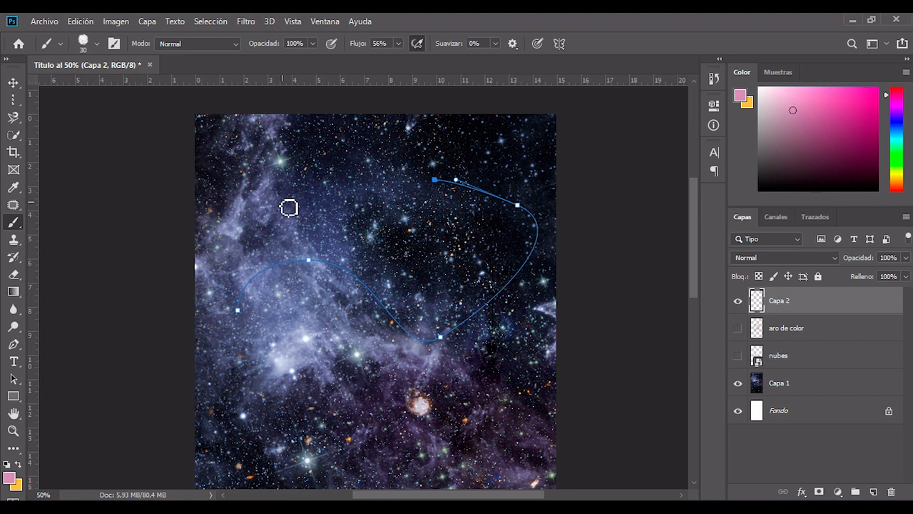
pyautogui.press('Return')
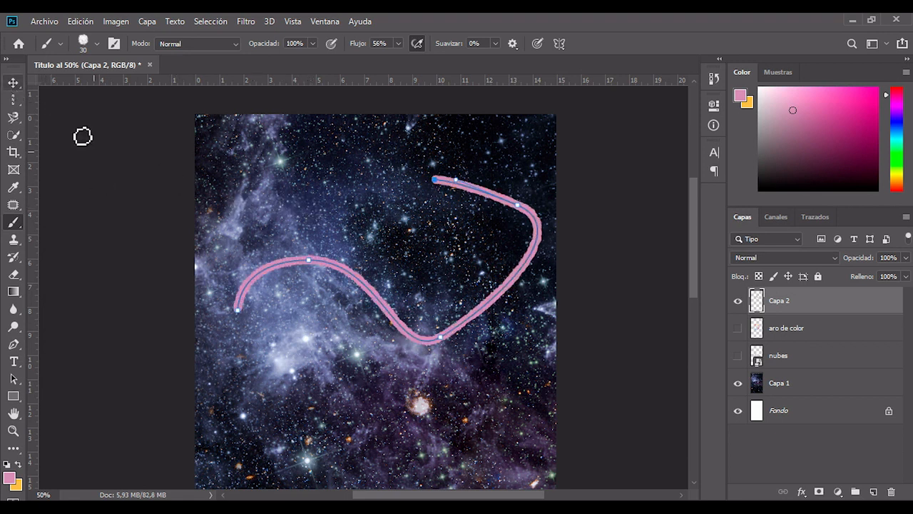
pyautogui.click(12, 82)
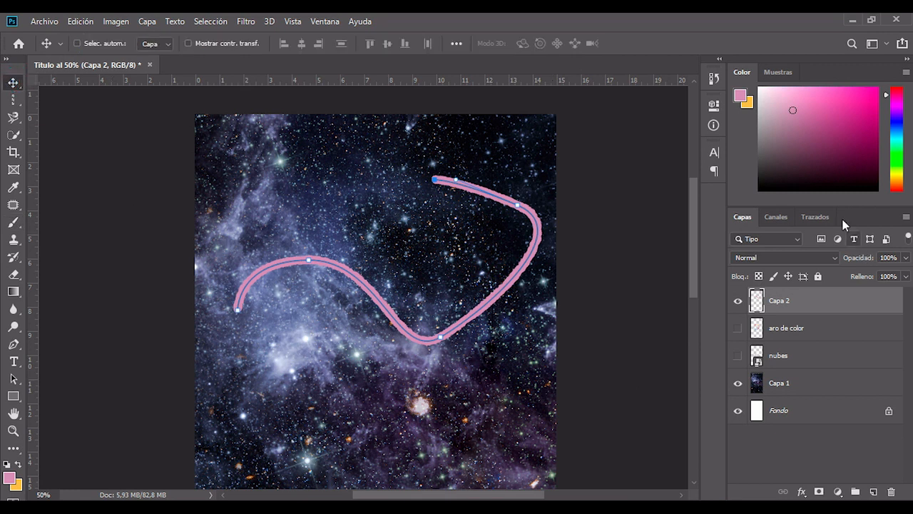
pyautogui.click(809, 217)
pyautogui.click(803, 280)
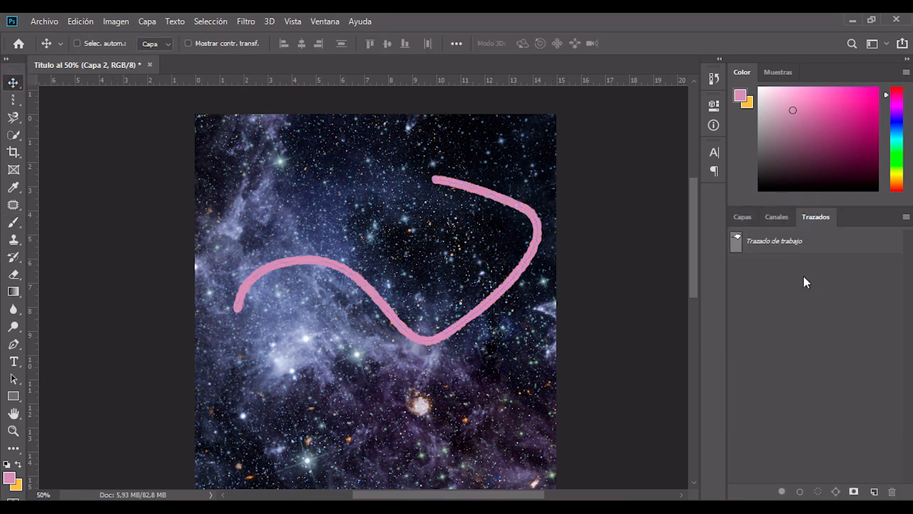
pyautogui.click(741, 218)
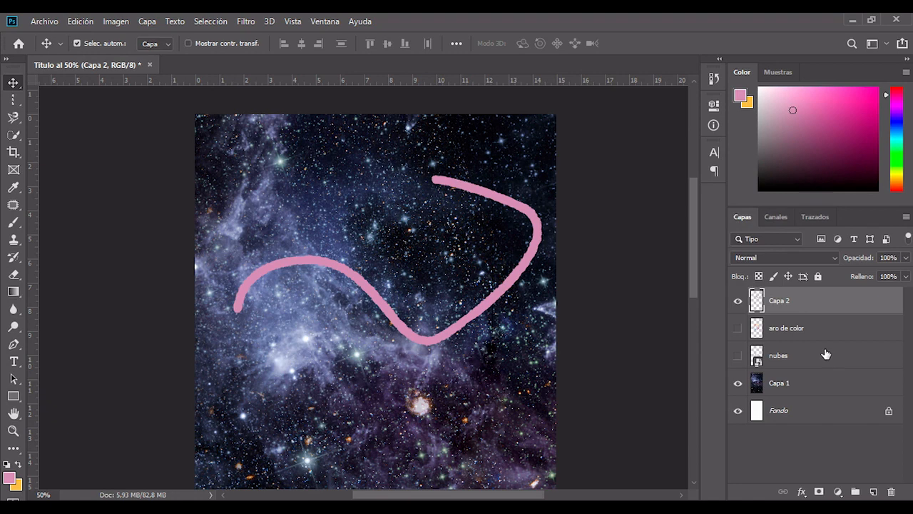
# - Draw a second path with the Pen tool, looping above the pink curve and crossing it toward the bright nebula
pyautogui.hotkey('ctrl', '+')
pyautogui.hotkey('ctrl', '+')
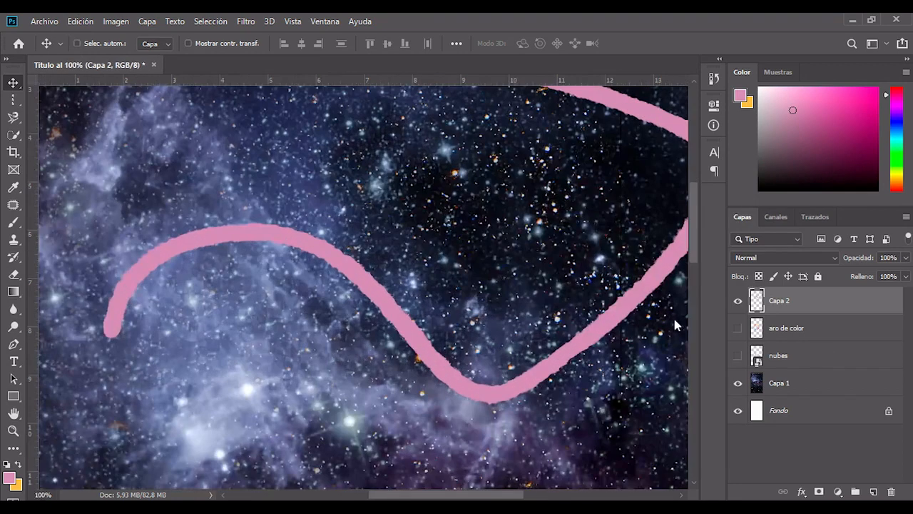
pyautogui.moveTo(580, 278); pyautogui.dragTo(517, 322)
pyautogui.moveTo(428, 299); pyautogui.dragTo(465, 294)
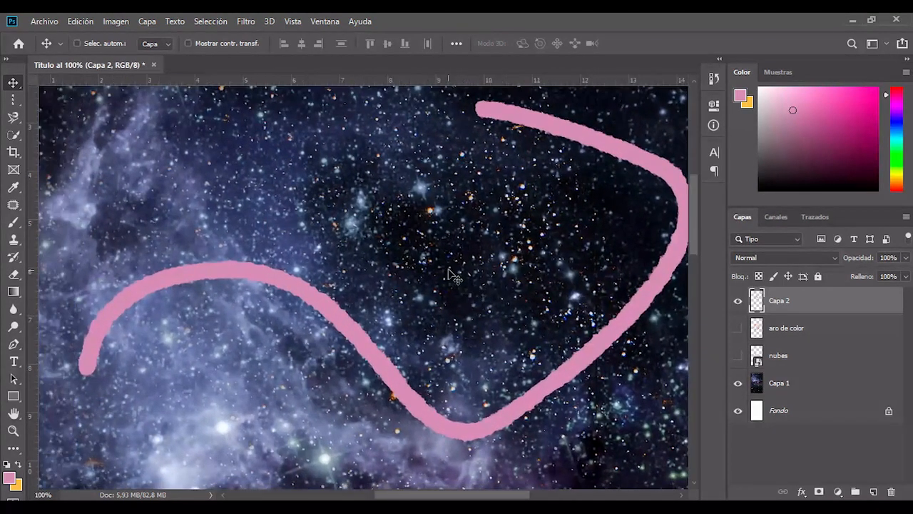
pyautogui.press('p')
pyautogui.click(141, 189)
pyautogui.click(217, 189)
pyautogui.moveTo(395, 251); pyautogui.dragTo(439, 239)
pyautogui.moveTo(436, 186); pyautogui.dragTo(378, 169)
pyautogui.moveTo(302, 198); pyautogui.dragTo(281, 254)
pyautogui.moveTo(258, 363); pyautogui.dragTo(178, 363)
# - Stroke the looping path on Capa 2 with the same pink brush and deselect the work path
pyautogui.press('b')
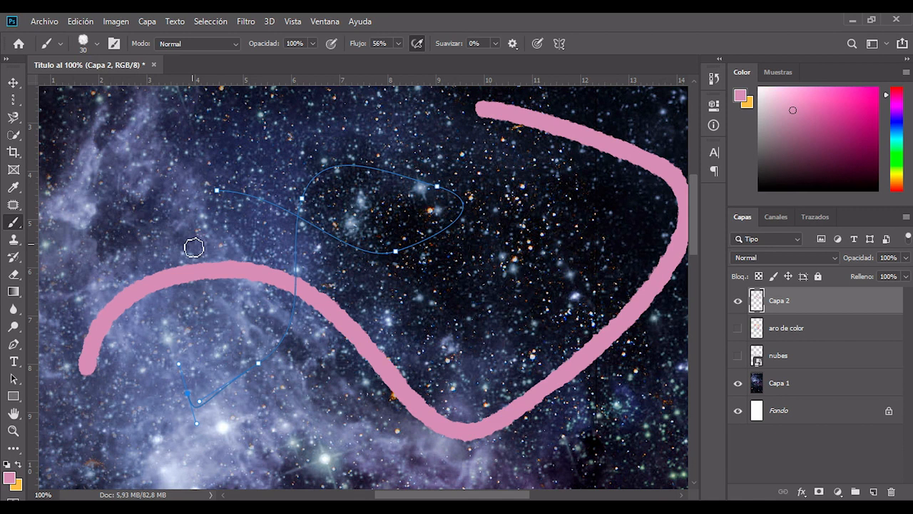
pyautogui.press('Return')
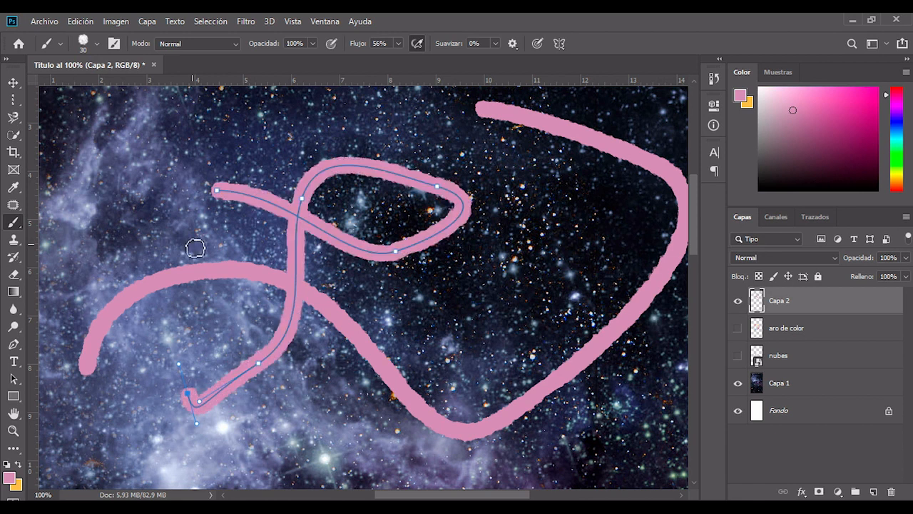
pyautogui.press('v')
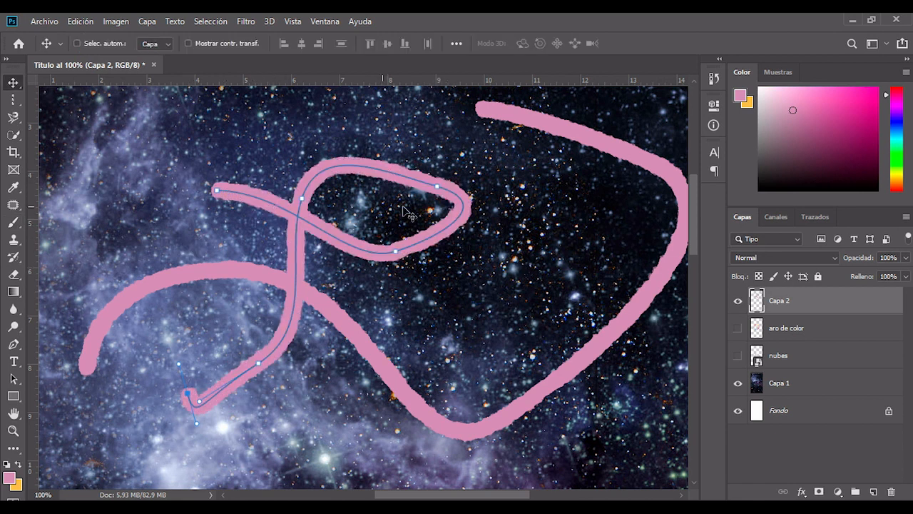
pyautogui.click(813, 217)
pyautogui.click(789, 298)
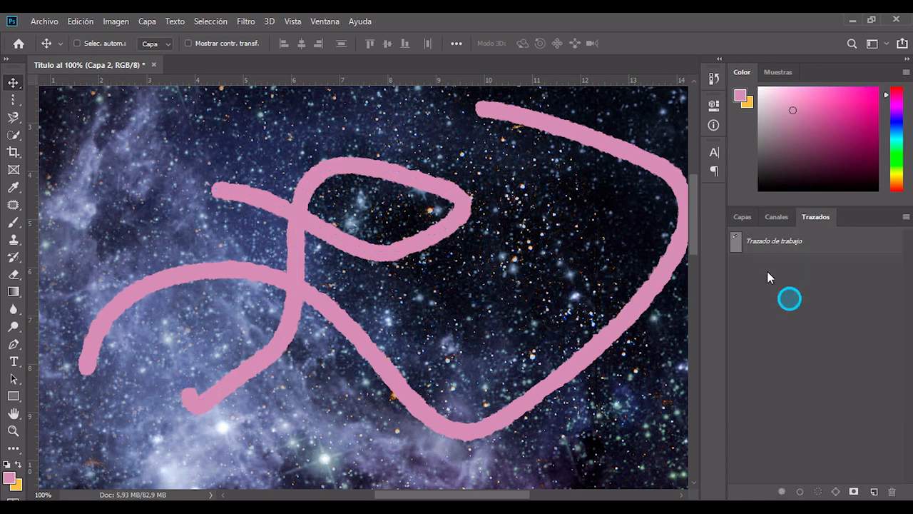
pyautogui.click(743, 217)
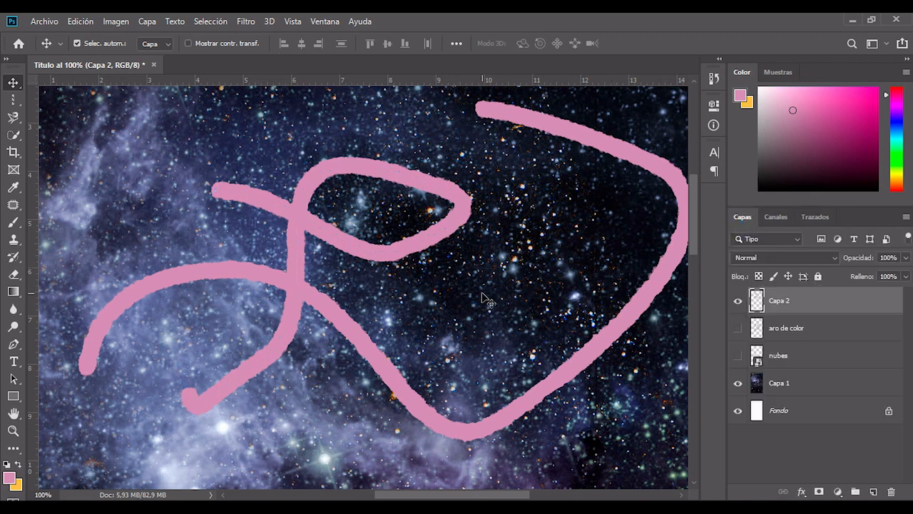
# - Undo both pink path strokes and the paths so that Capa 2 is empty
pyautogui.hotkey('ctrl', 'z')
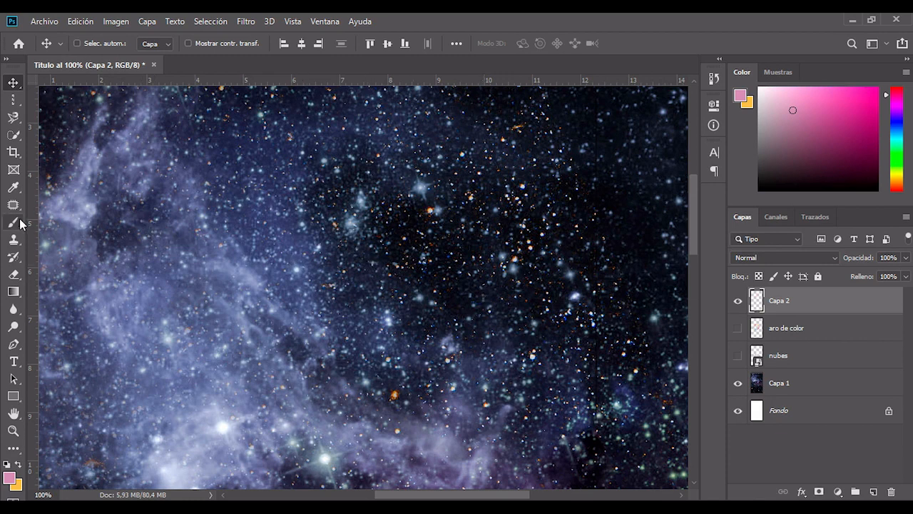
pyautogui.hotkey('ctrl', '-')
pyautogui.hotkey('ctrl', '-')
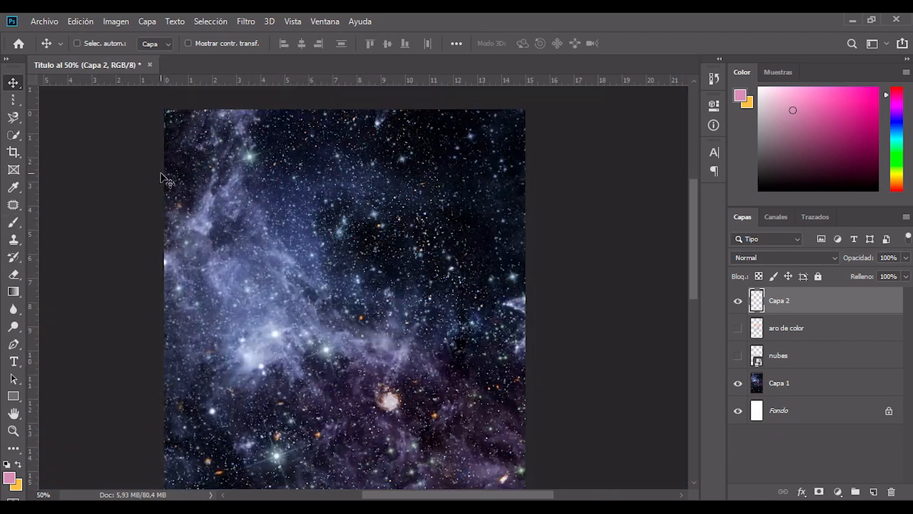
# - Activate the Clone Stamp tool and set its sample source to all layers (Todas)
pyautogui.click(13, 239)
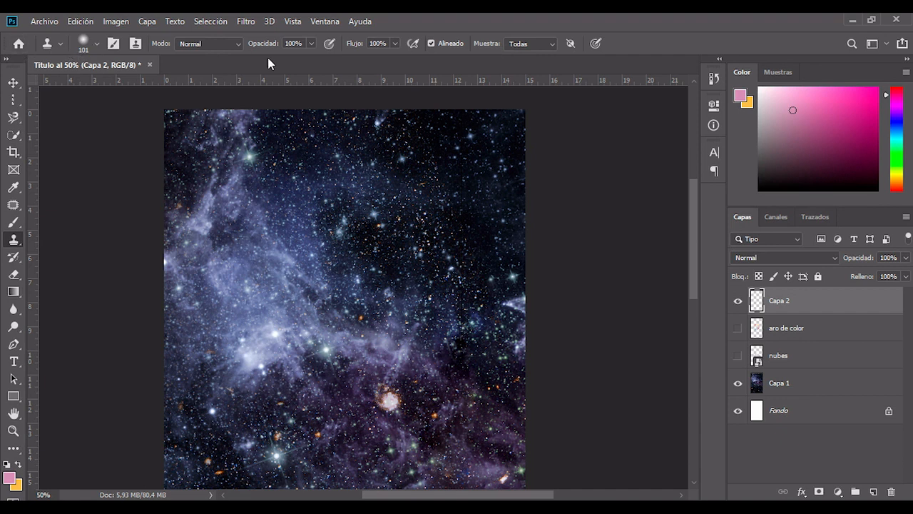
pyautogui.click(552, 44)
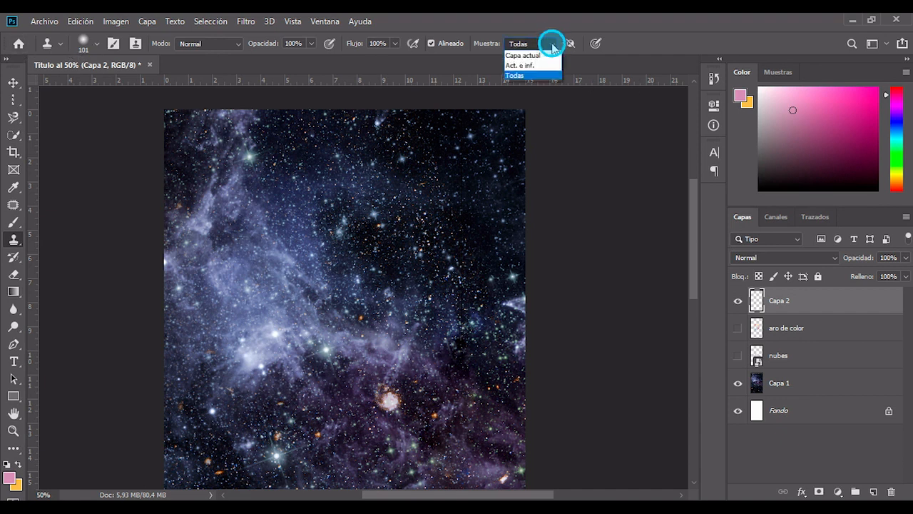
pyautogui.click(548, 56)
pyautogui.click(550, 43)
pyautogui.click(528, 76)
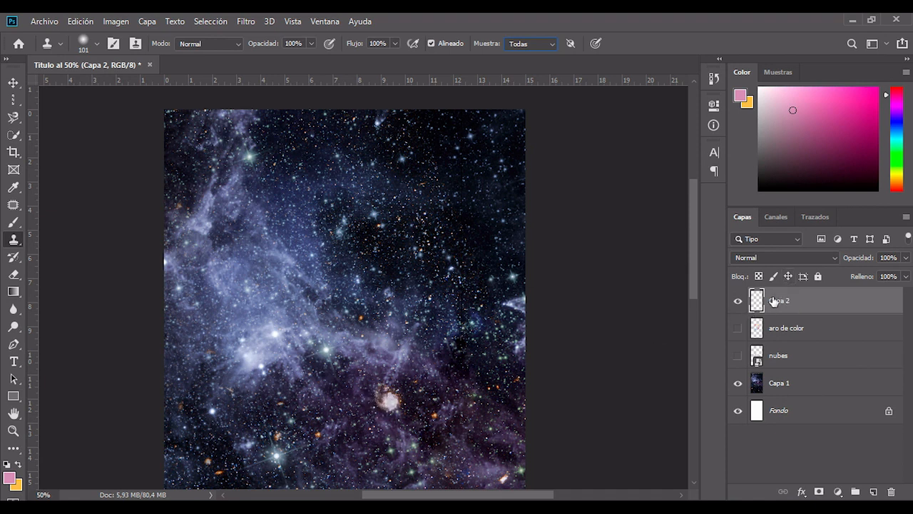
# - Set the Clone Stamp brush size to 166 px
pyautogui.rightClick(354, 293)
pyautogui.moveTo(473, 316); pyautogui.dragTo(483, 317)
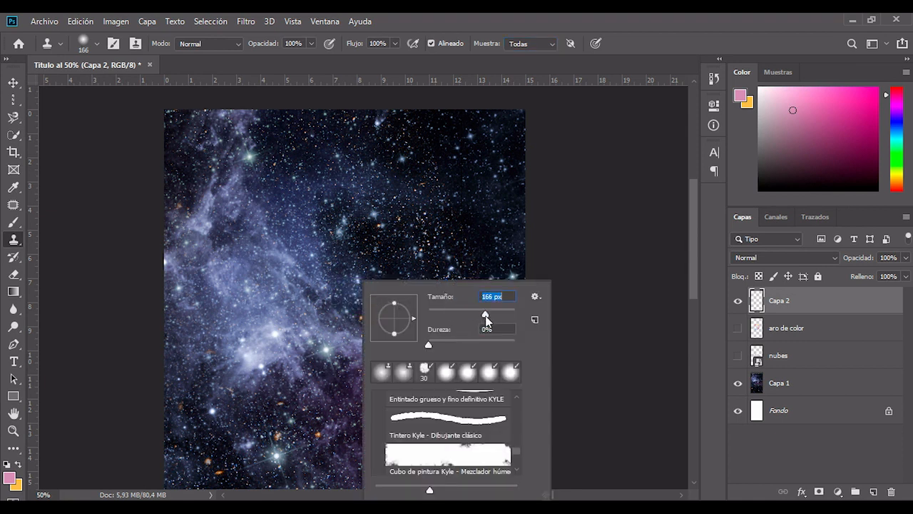
pyautogui.press('Return')
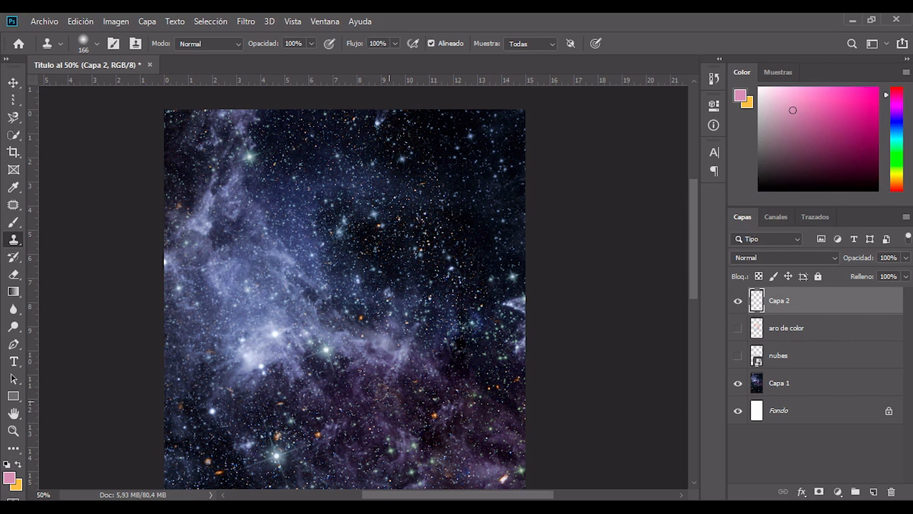
# - Sample the bright orange-white galaxy and clone it onto Capa 2 in the dark upper-right area of the image
pyautogui.keyDown('alt'); pyautogui.click(388, 401); pyautogui.keyUp('alt')
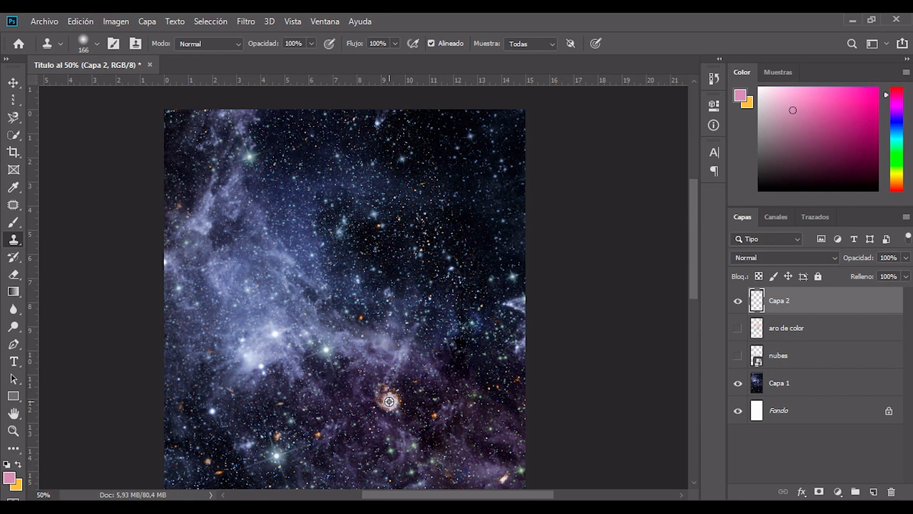
pyautogui.click(424, 353)
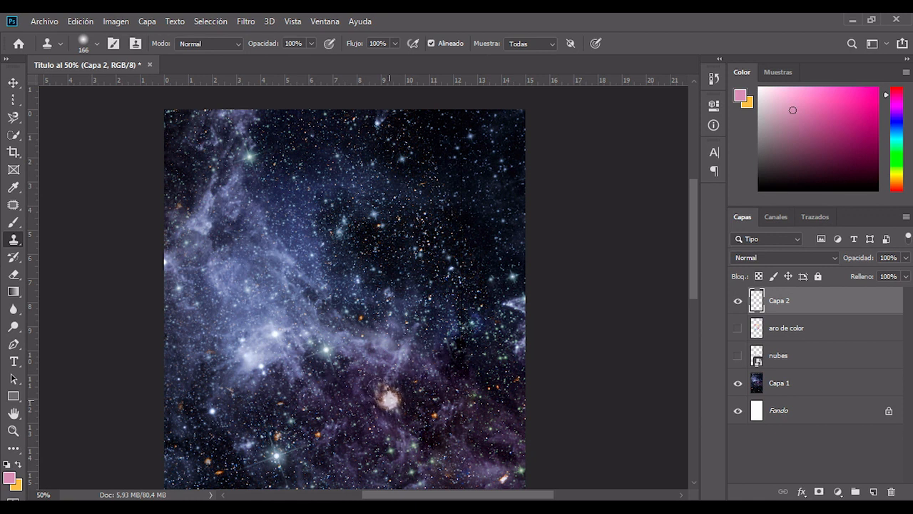
pyautogui.keyDown('alt'); pyautogui.click(389, 402); pyautogui.keyUp('alt')
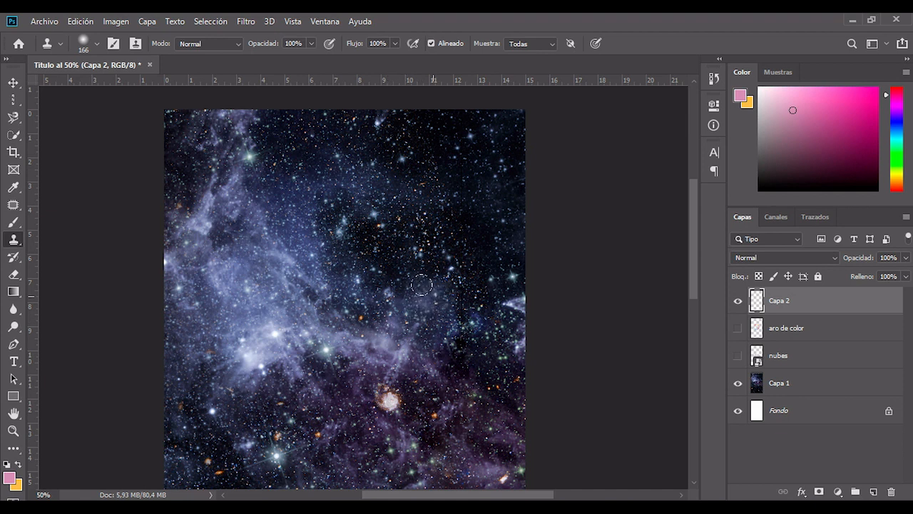
pyautogui.keyDown('alt'); pyautogui.click(392, 402); pyautogui.keyUp('alt')
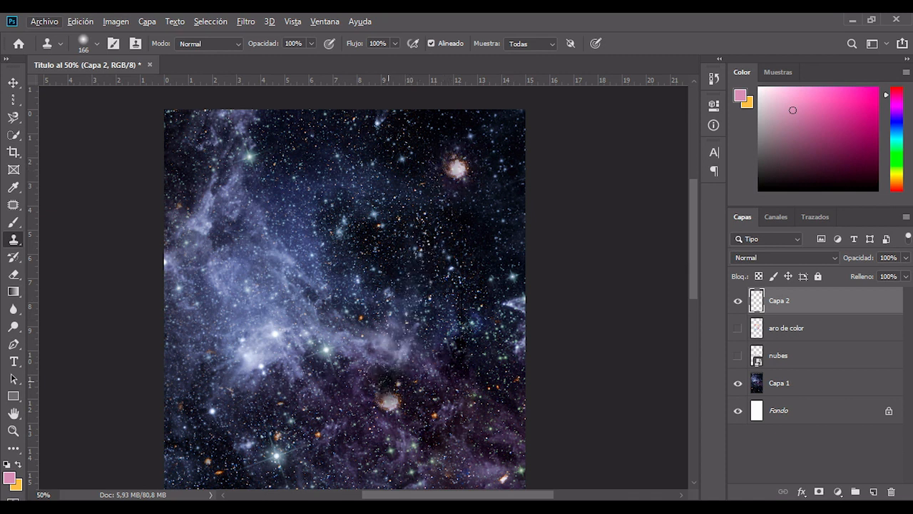
# - Try Clone Stamp strokes over the original bright galaxy and undo them
pyautogui.click(384, 389)
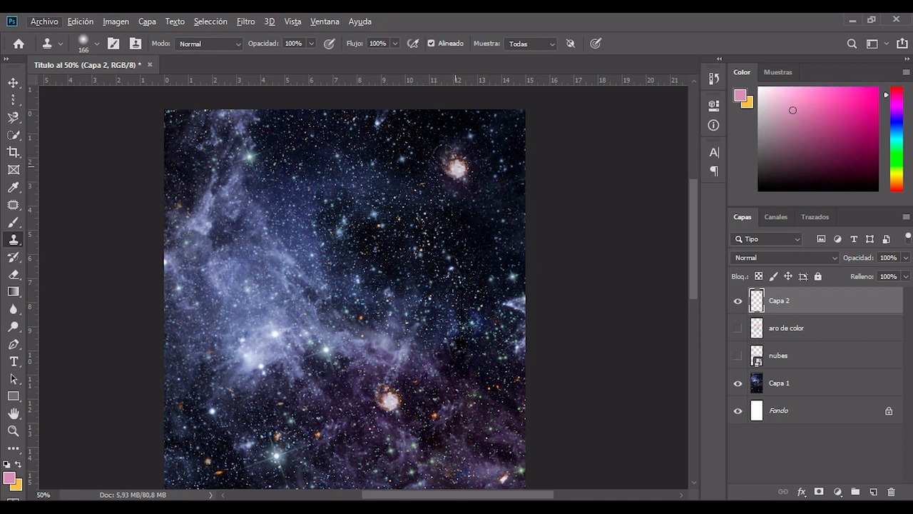
pyautogui.moveTo(385, 397); pyautogui.dragTo(391, 406)
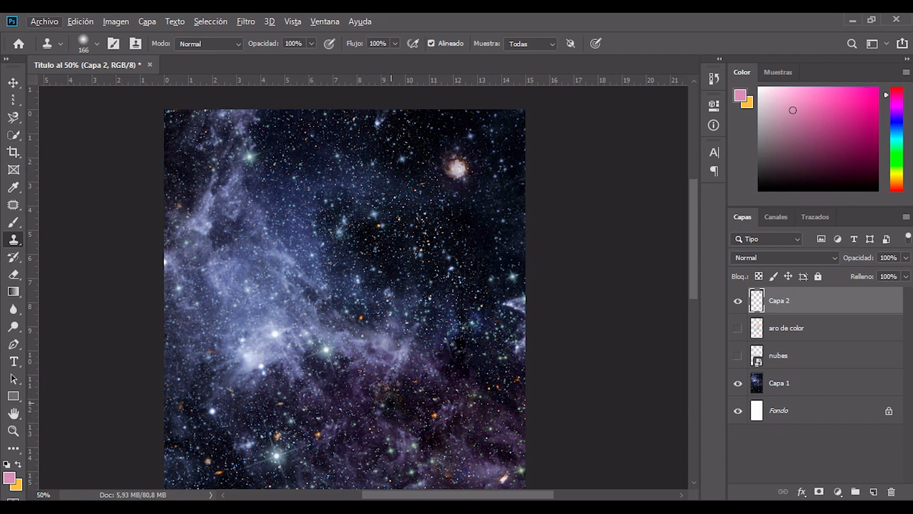
pyautogui.hotkey('ctrl', 'z')
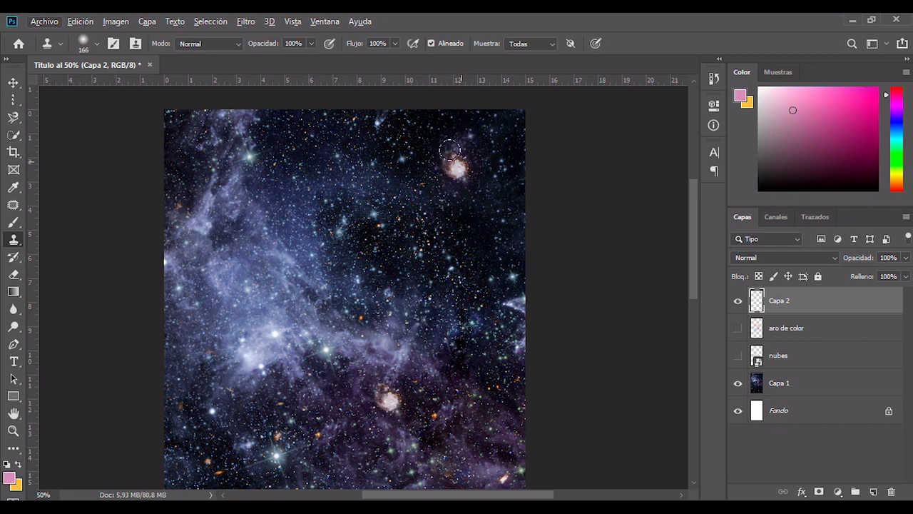
pyautogui.moveTo(389, 400); pyautogui.dragTo(385, 396)
pyautogui.rightClick(392, 394)
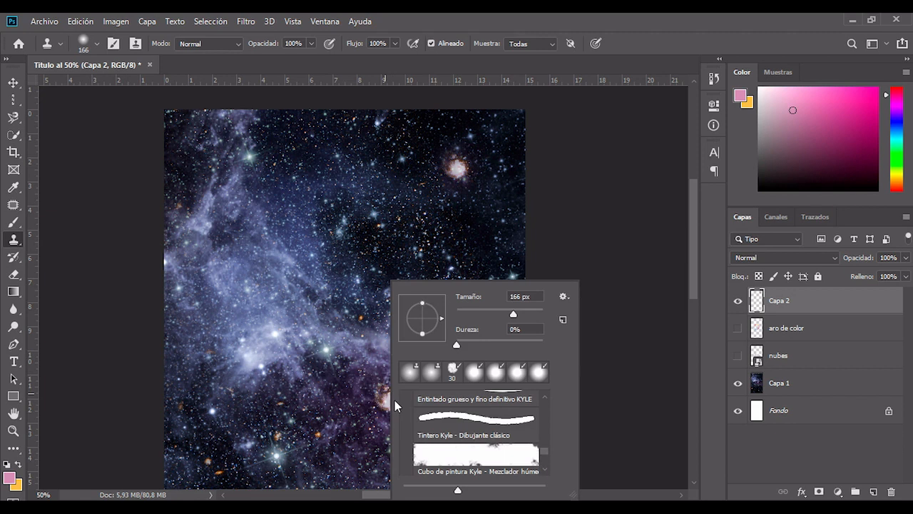
pyautogui.hotkey('ctrl', 'z')
pyautogui.press('Escape')
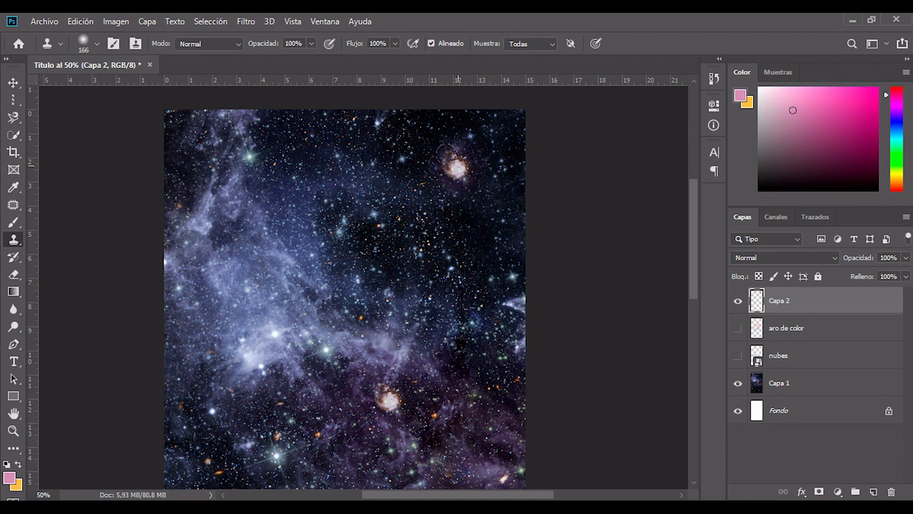
# - Try stamping the cloned sample over the bright star in the blue nebula and undo it
pyautogui.press('v')
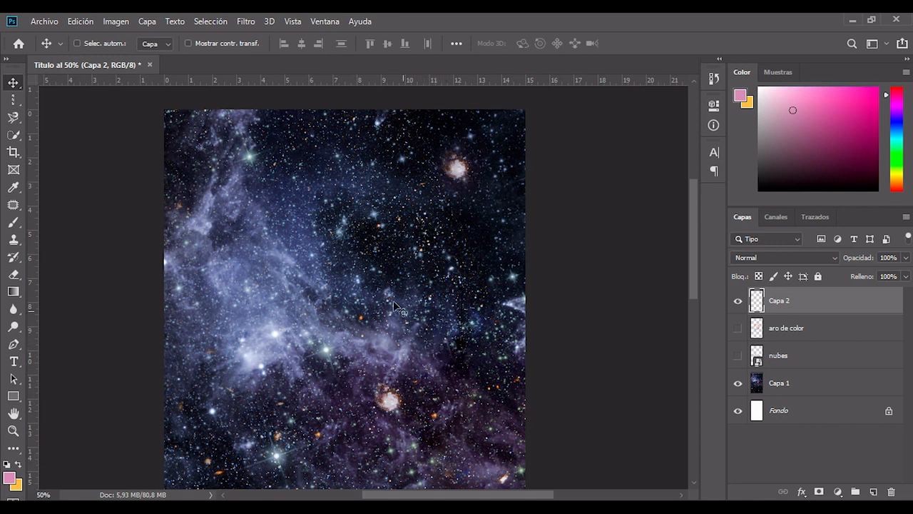
pyautogui.press('alt')
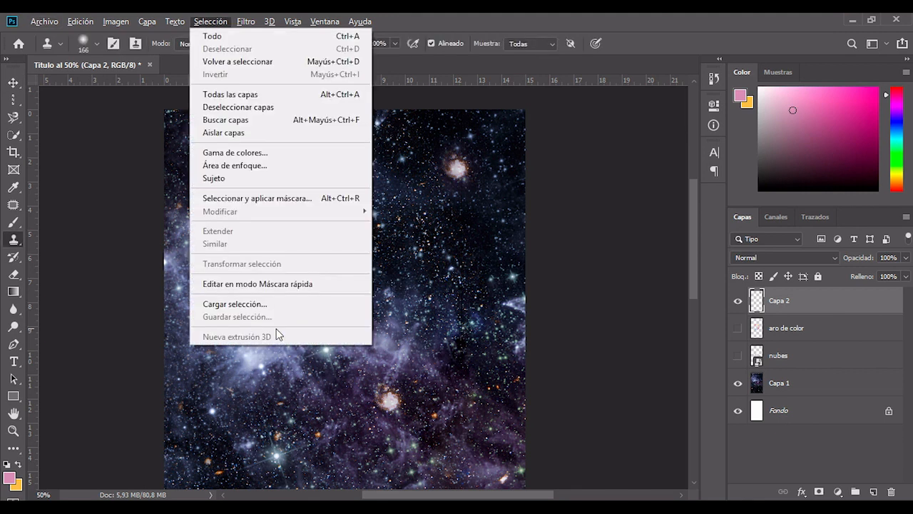
pyautogui.press('Escape')
pyautogui.click(275, 326)
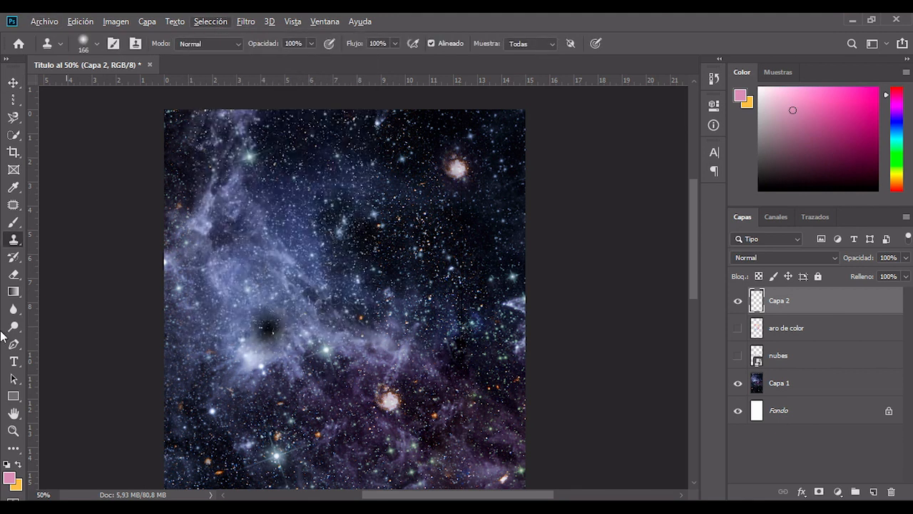
pyautogui.hotkey('ctrl', 'z')
# - Clone the bright blue-white star and the bright nebula star onto Capa 2, just below the cloned galaxy in the upper-right dark area
pyautogui.click(277, 454)
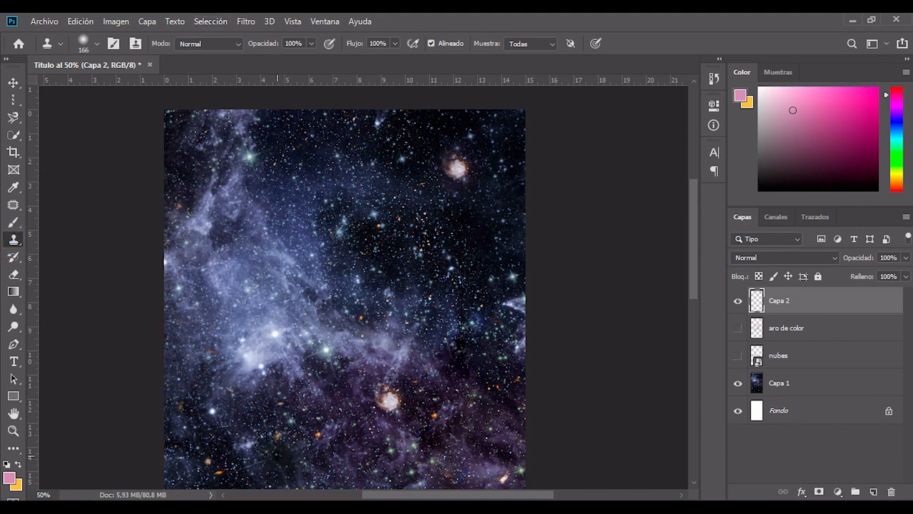
pyautogui.hotkey('ctrl', 'z')
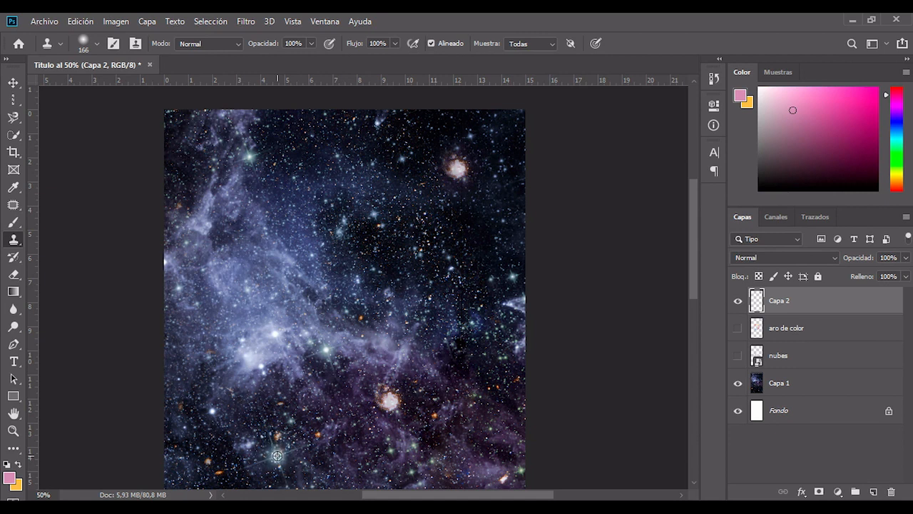
pyautogui.click(473, 212)
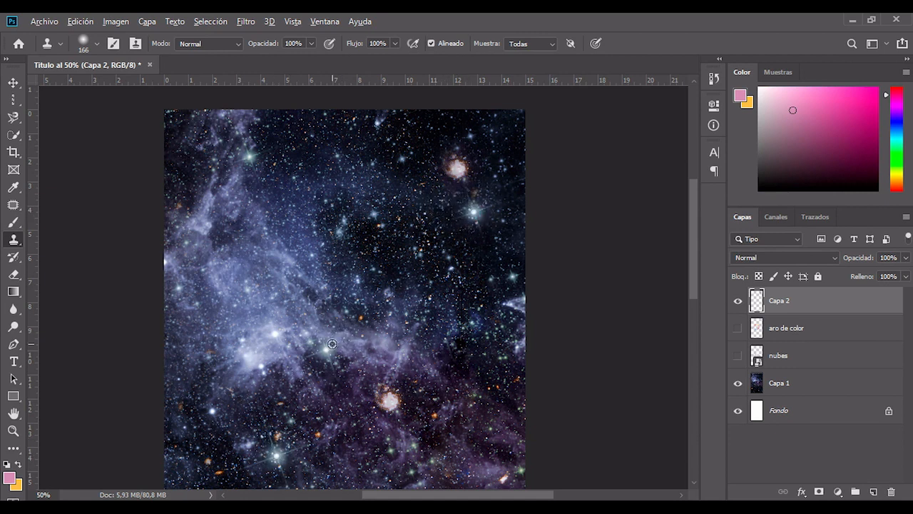
pyautogui.keyDown('alt'); pyautogui.click(278, 335); pyautogui.keyUp('alt')
pyautogui.click(436, 193)
pyautogui.hotkey('ctrl', 'z')
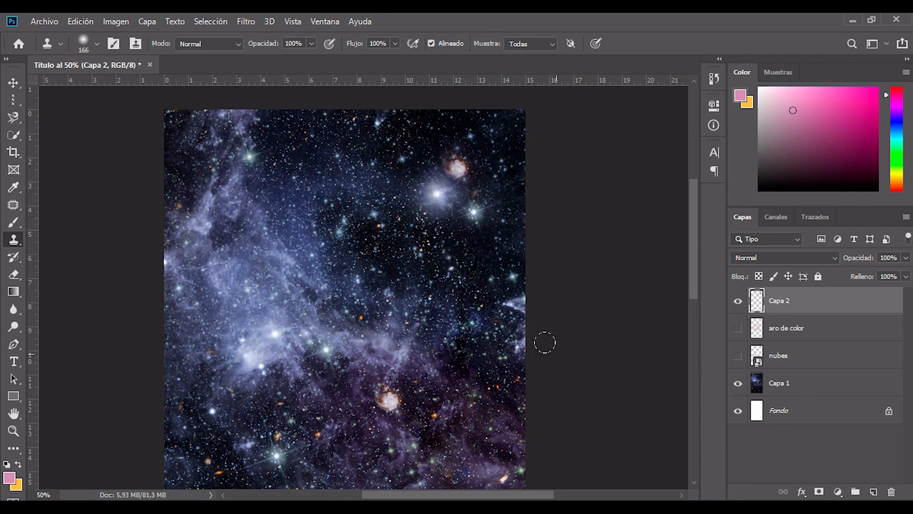
# - Sample the purple nebula beside the original galaxy and clone it onto Capa 2 around the cloned galaxy
pyautogui.keyDown('alt'); pyautogui.click(434, 411); pyautogui.keyUp('alt')
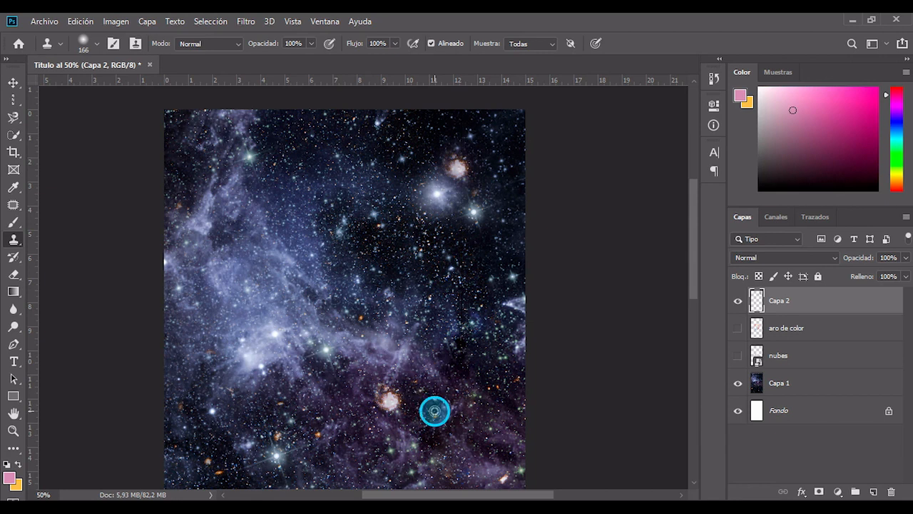
pyautogui.click(486, 148)
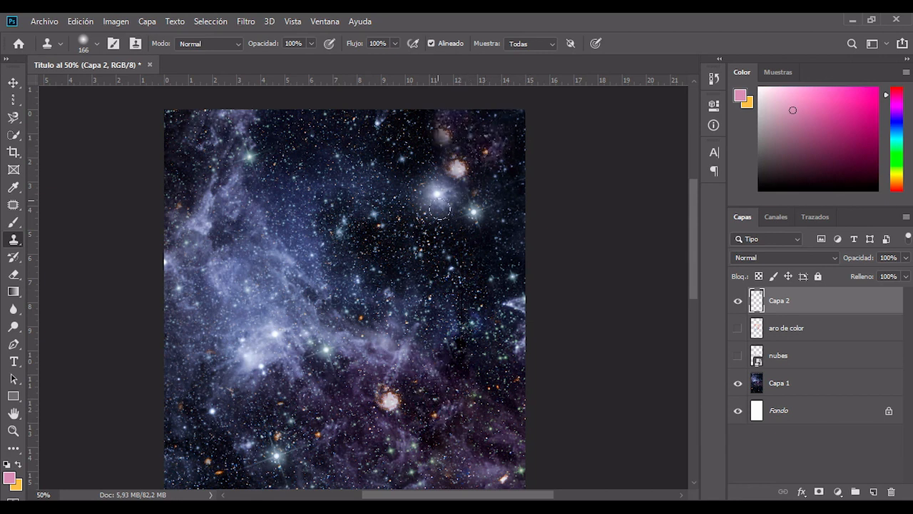
pyautogui.press('v')
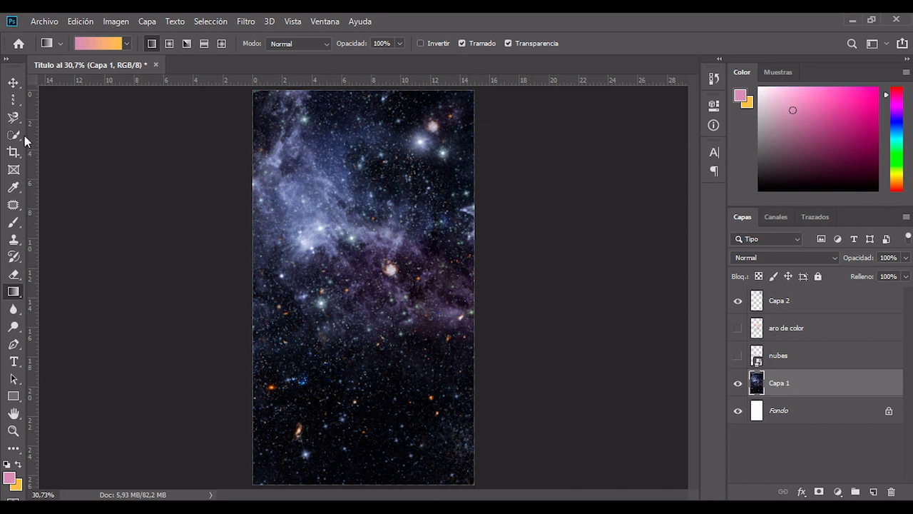
# - Draw a circular Elliptical Marquee selection over the purple nebula in the middle of the image, with Capa 2 active
pyautogui.click(13, 99)
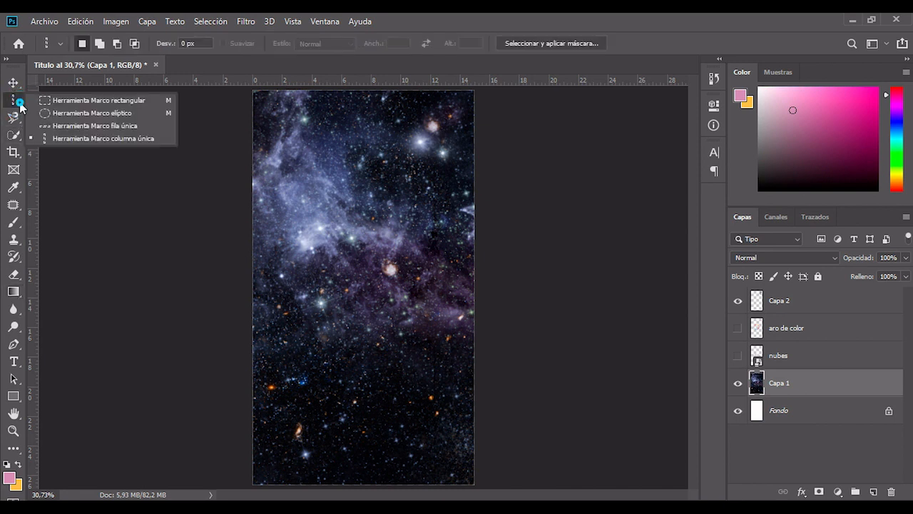
pyautogui.click(55, 113)
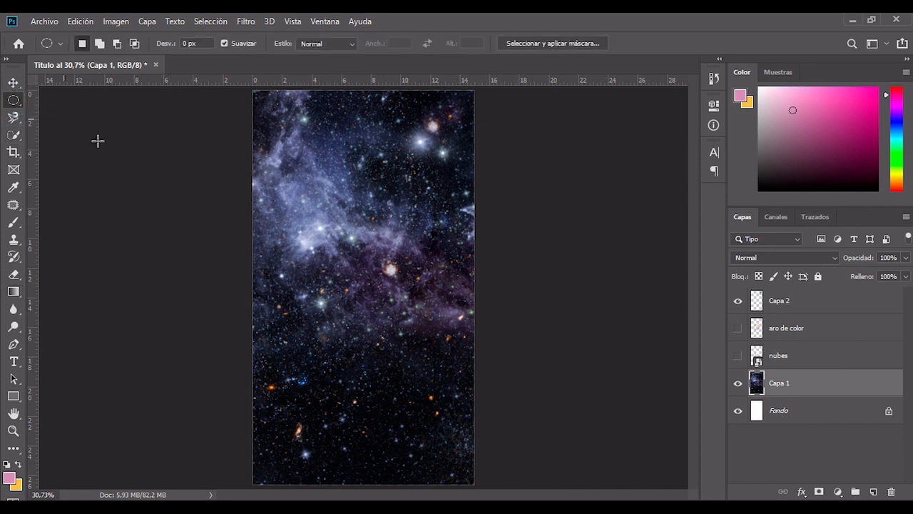
pyautogui.click(787, 301)
pyautogui.moveTo(308, 237); pyautogui.dragTo(440, 368)
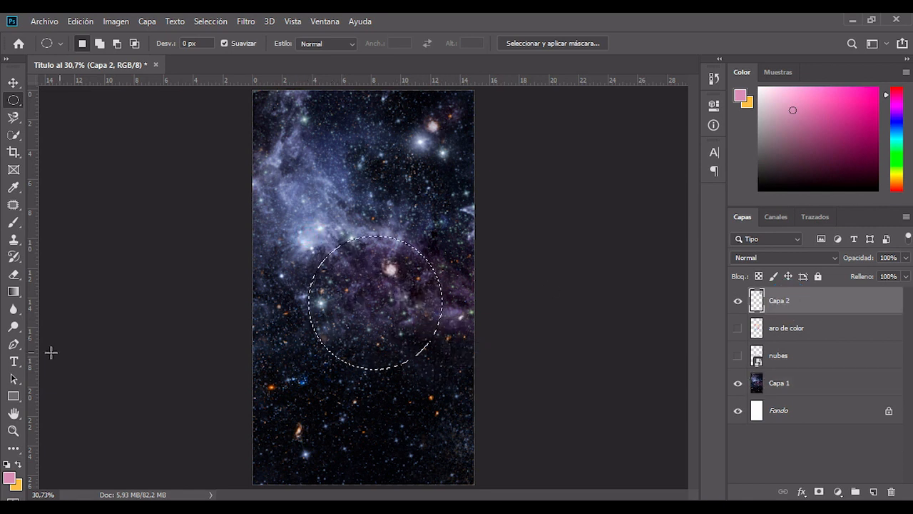
# - Check the foreground-to-background gradient preset for the Gradient tool and set the foreground color to a pale pink
pyautogui.press('g')
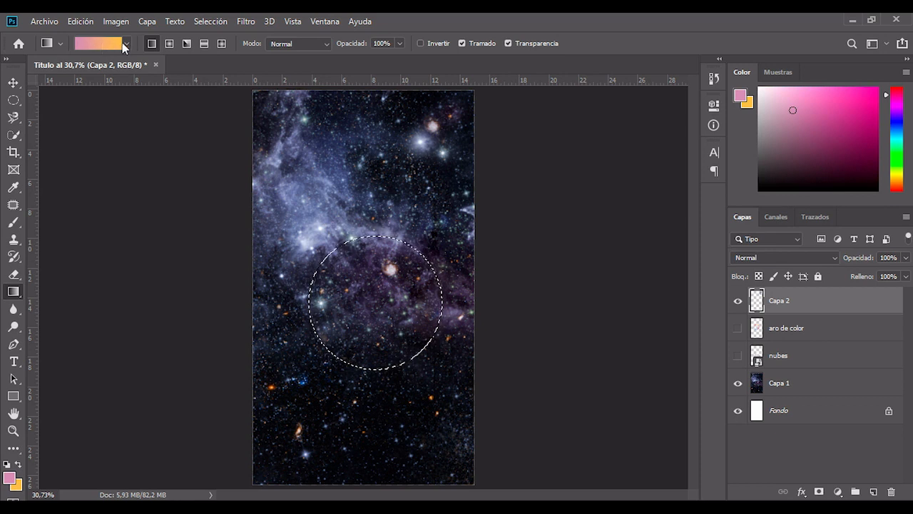
pyautogui.click(127, 44)
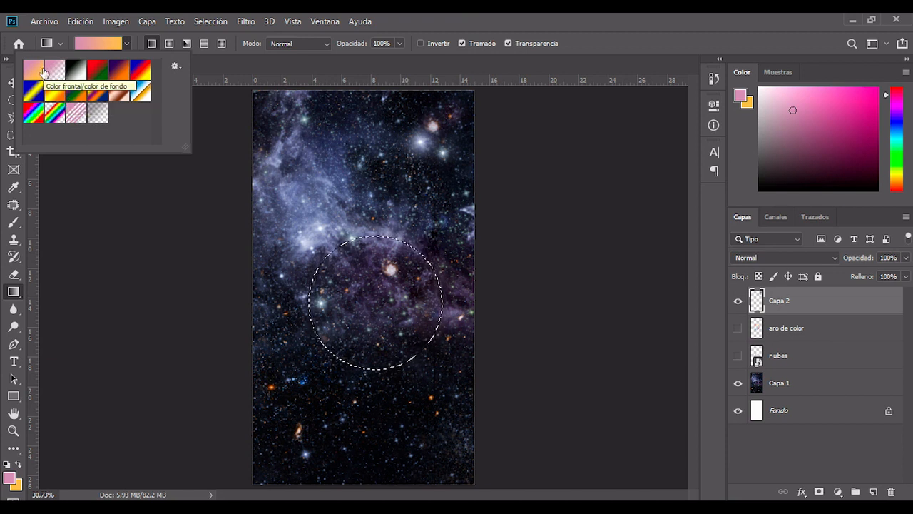
pyautogui.click(9, 479)
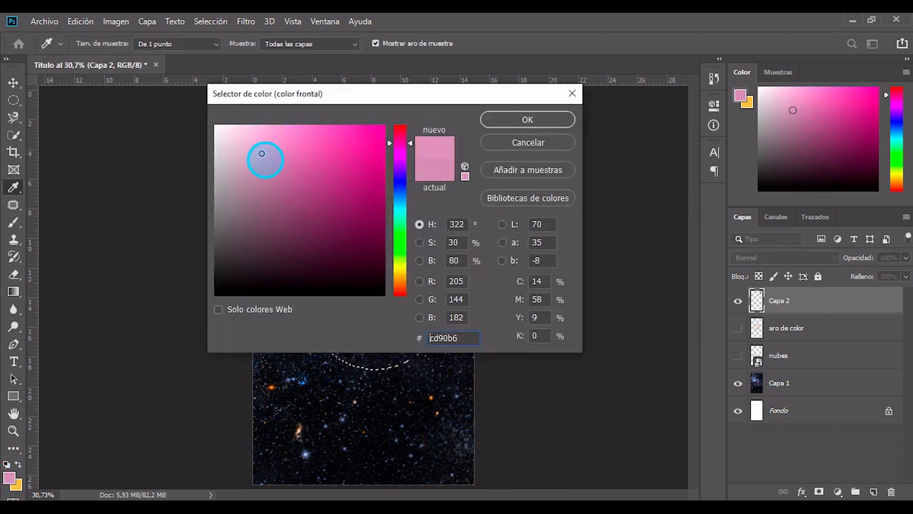
pyautogui.click(228, 132)
pyautogui.click(514, 120)
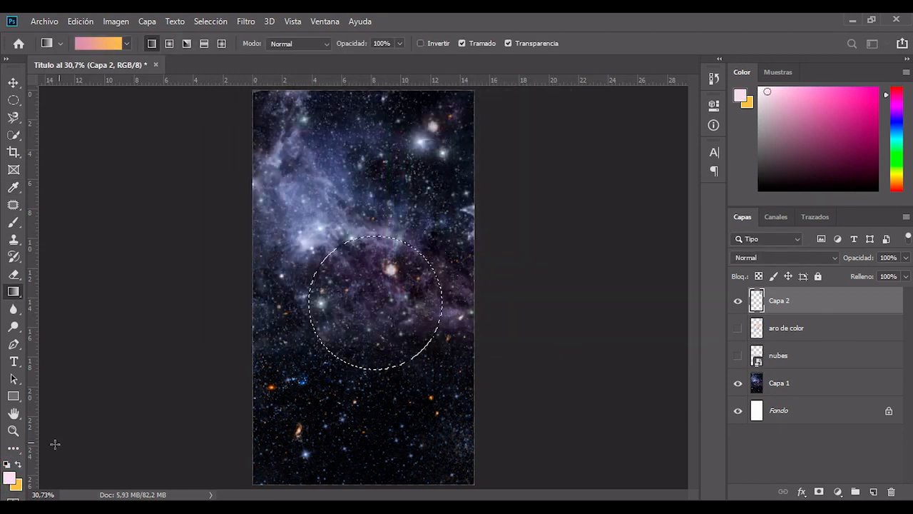
# - Set the background color to light tan #c6a460 and the foreground color to dark brown #705623
pyautogui.click(18, 486)
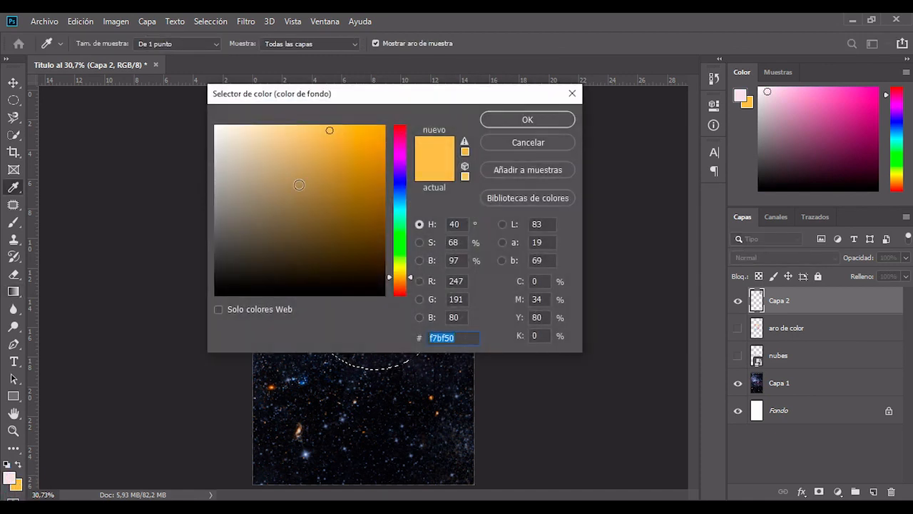
pyautogui.moveTo(324, 132)
pyautogui.mouseDown()
pyautogui.moveTo(269, 175)
pyautogui.moveTo(303, 147)
pyautogui.moveTo(303, 163)
pyautogui.mouseUp()
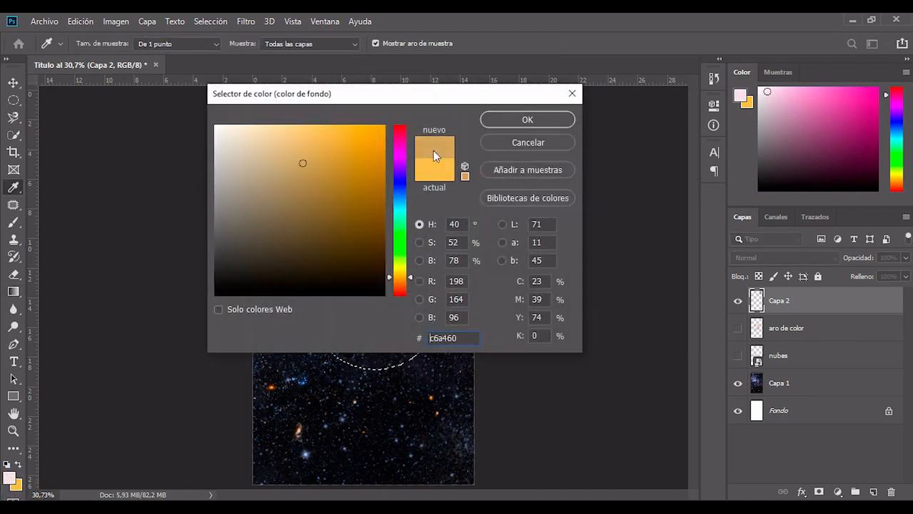
pyautogui.click(527, 120)
pyautogui.click(8, 476)
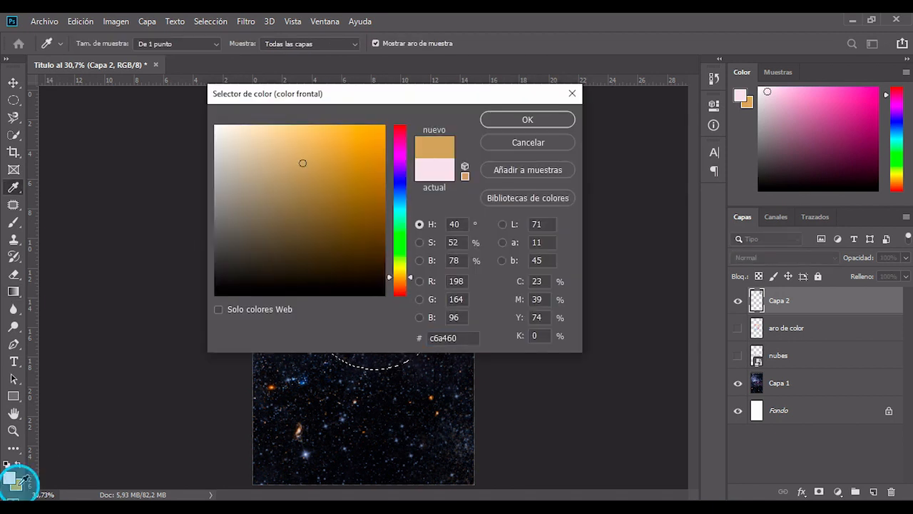
pyautogui.moveTo(303, 165)
pyautogui.mouseDown()
pyautogui.moveTo(351, 249)
pyautogui.moveTo(332, 220)
pyautogui.mouseUp()
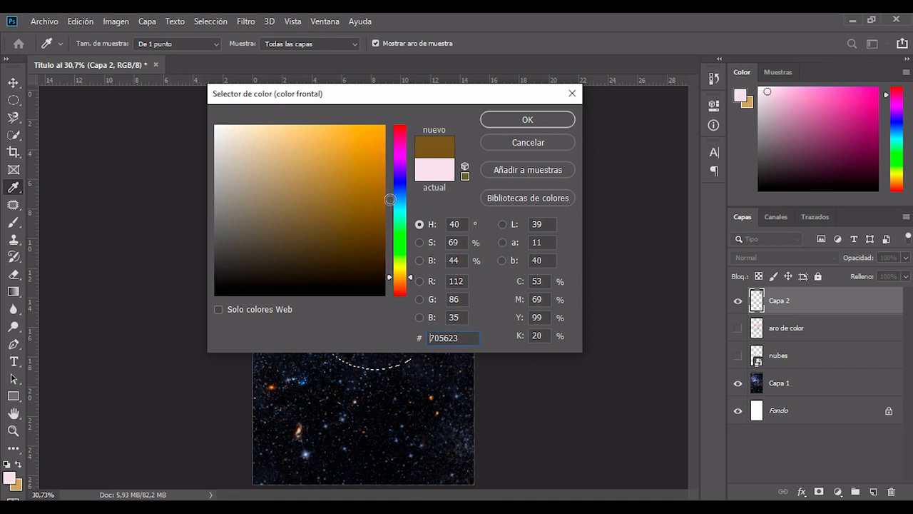
pyautogui.click(527, 120)
# - Swap the foreground and background colors so the gradient runs from light tan to dark brown
pyautogui.press('g')
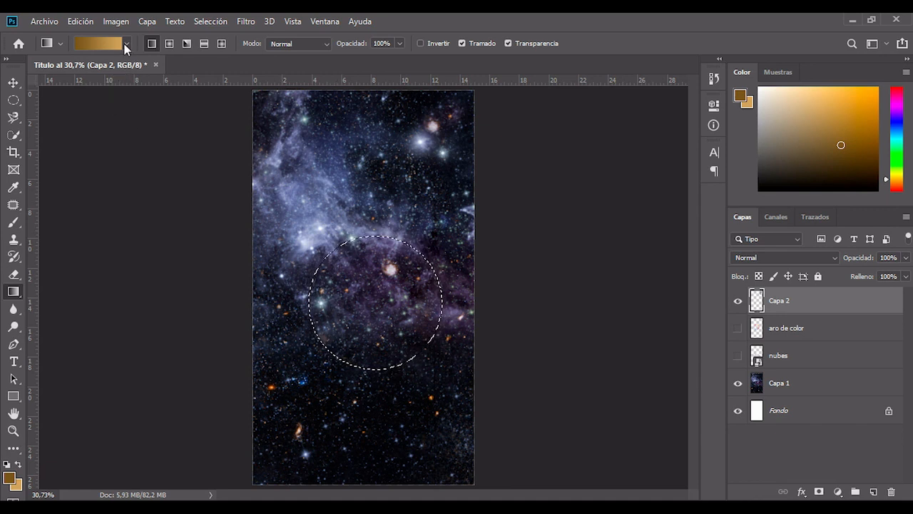
pyautogui.click(19, 465)
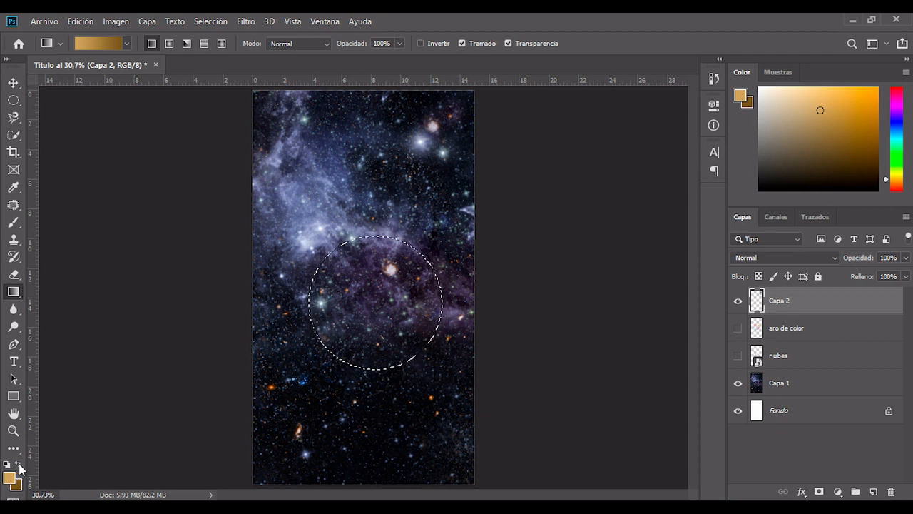
pyautogui.click(19, 465)
pyautogui.click(19, 464)
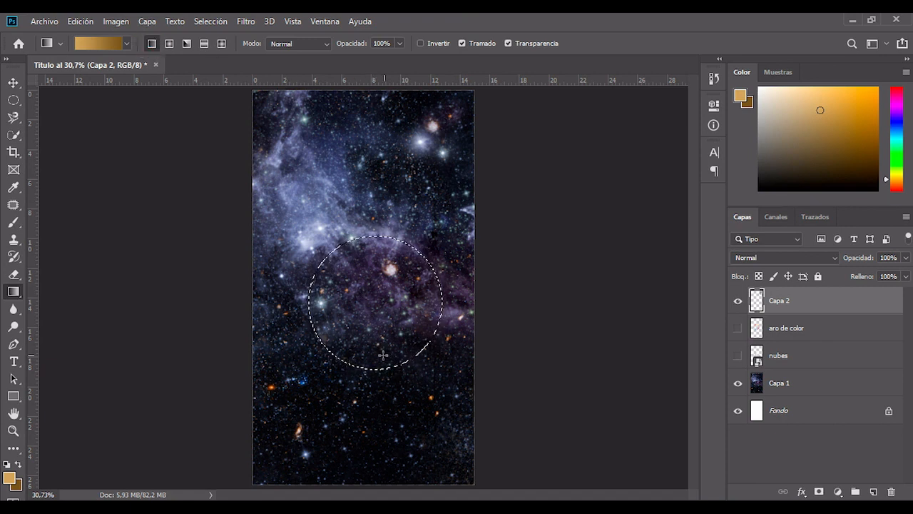
# - Try a vertical linear gradient in the circular selection, undo it, and try radial gradients there
pyautogui.moveTo(385, 355); pyautogui.dragTo(379, 219)
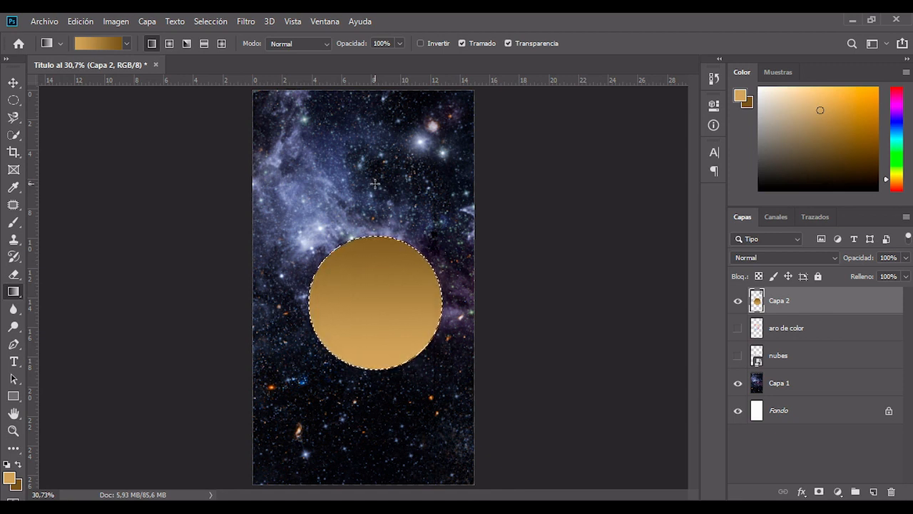
pyautogui.hotkey('ctrl', 'z')
pyautogui.click(170, 43)
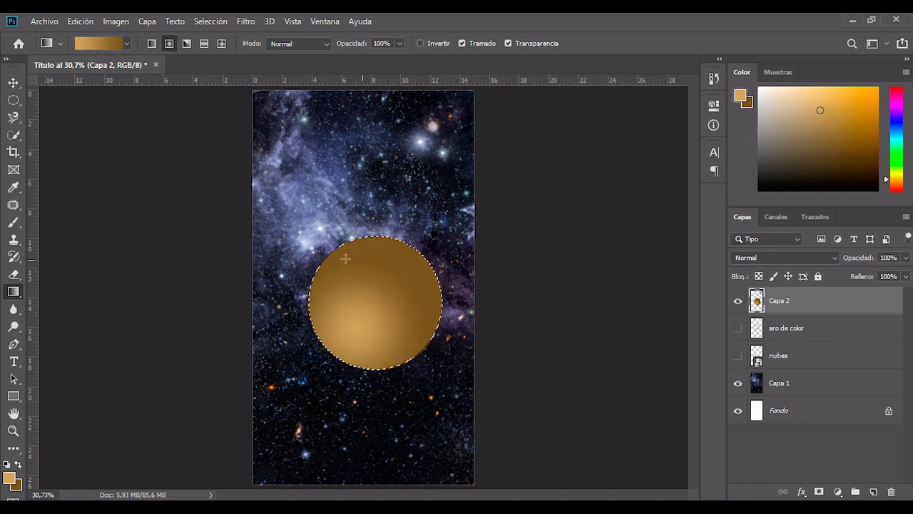
pyautogui.moveTo(363, 312); pyautogui.dragTo(525, 130)
pyautogui.moveTo(365, 311); pyautogui.dragTo(556, 122)
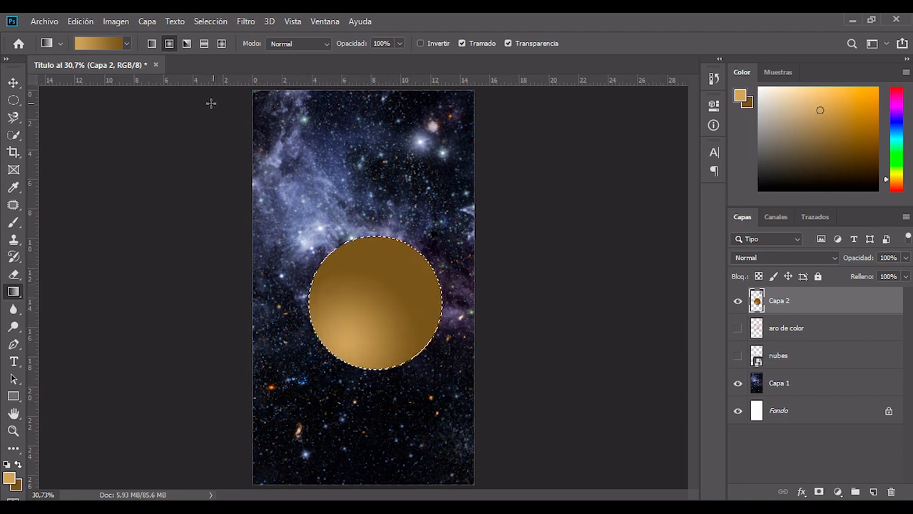
# - Try the angle gradient and the reflected gradient inside the circular selection
pyautogui.click(187, 43)
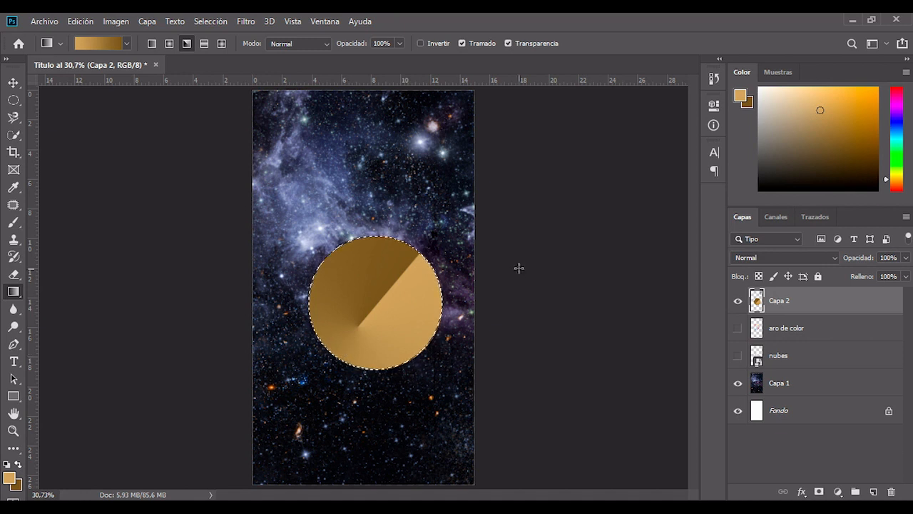
pyautogui.moveTo(448, 300); pyautogui.dragTo(445, 300)
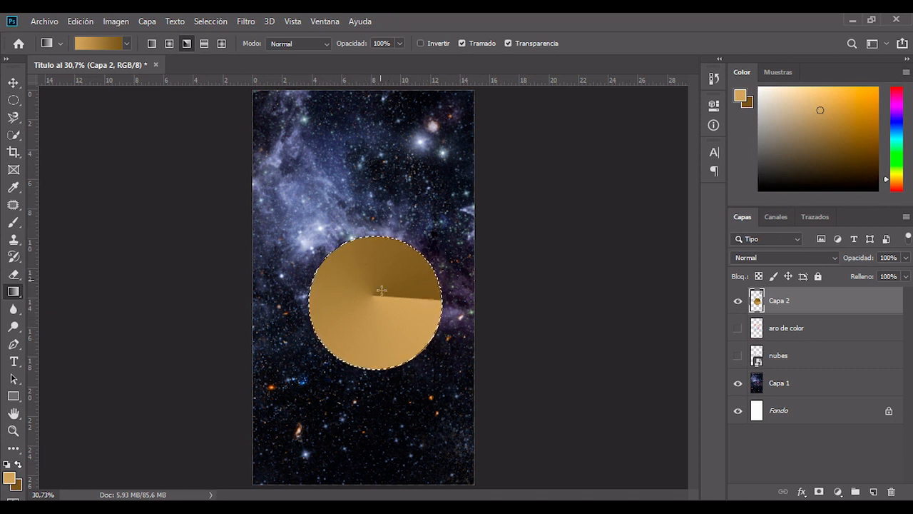
pyautogui.click(204, 43)
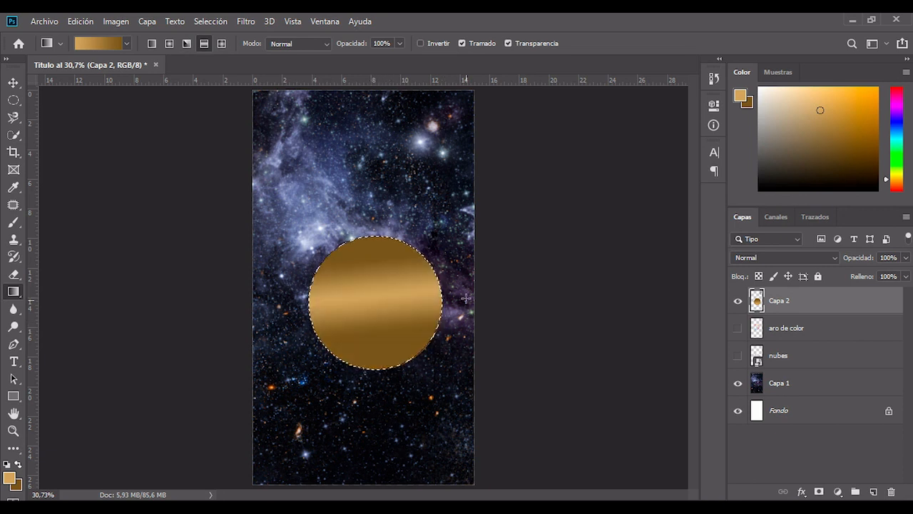
pyautogui.moveTo(371, 286); pyautogui.dragTo(371, 337)
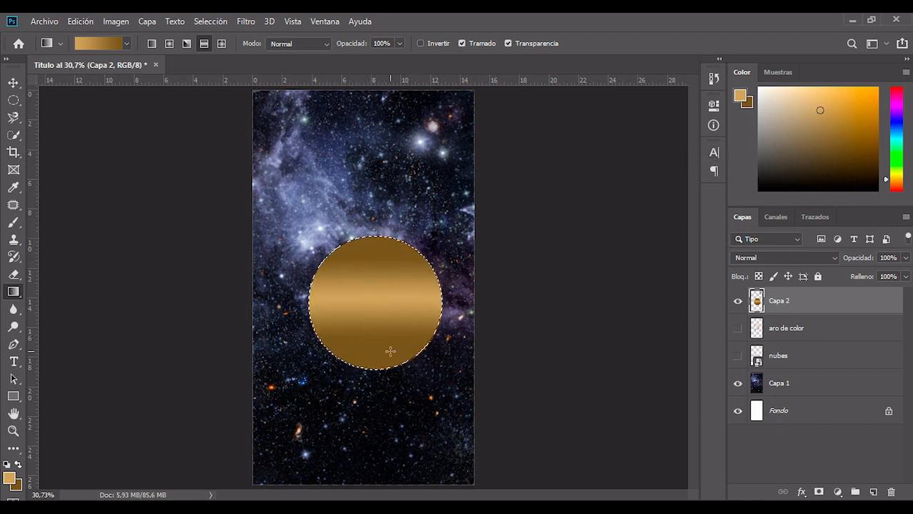
# - Try the diamond gradient inside the circular selection from different starting points and directions
pyautogui.click(221, 44)
pyautogui.moveTo(358, 260); pyautogui.dragTo(405, 325)
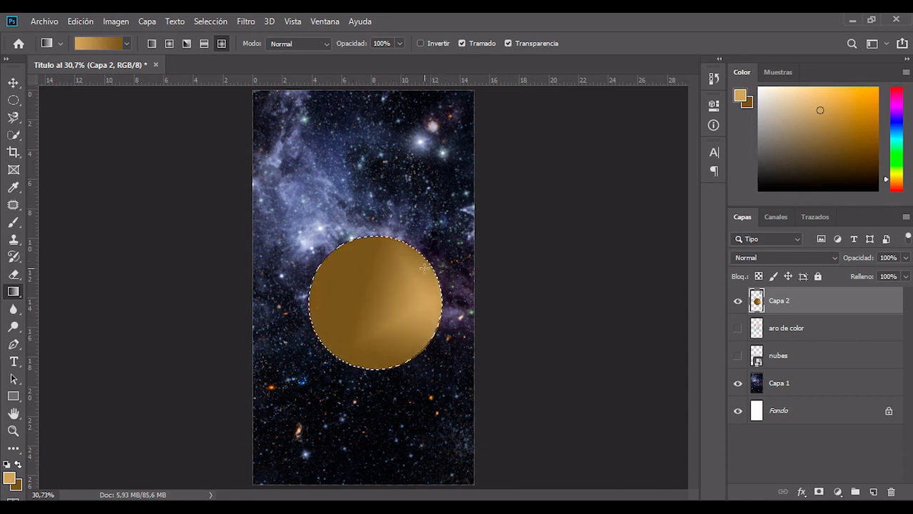
pyautogui.moveTo(314, 320); pyautogui.dragTo(303, 332)
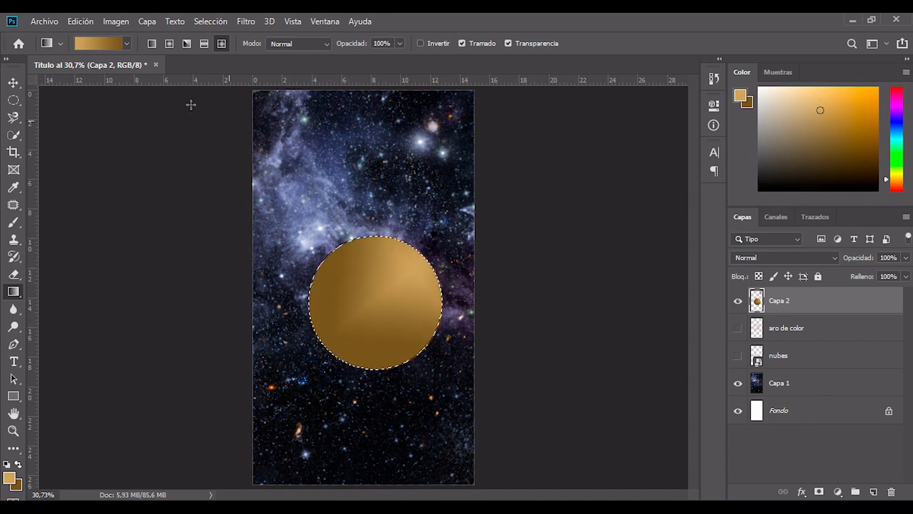
# - Fill the circle with a radial gradient whose light tan center sits at its lower left, and clear the selection
pyautogui.click(169, 43)
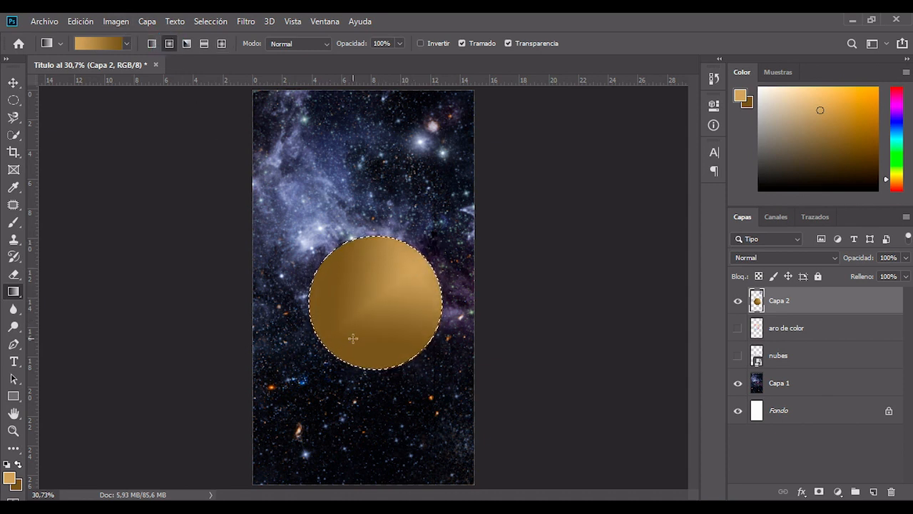
pyautogui.moveTo(393, 265); pyautogui.dragTo(398, 265)
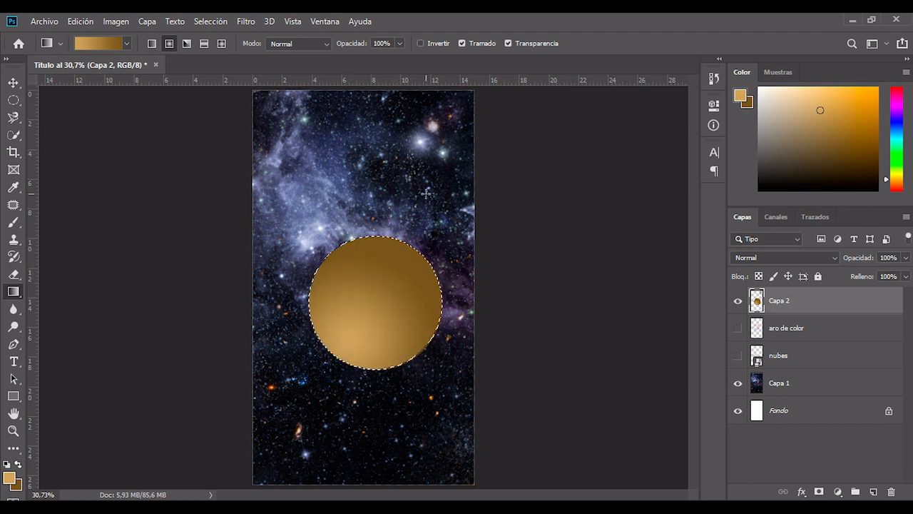
pyautogui.hotkey('ctrl', 'd')
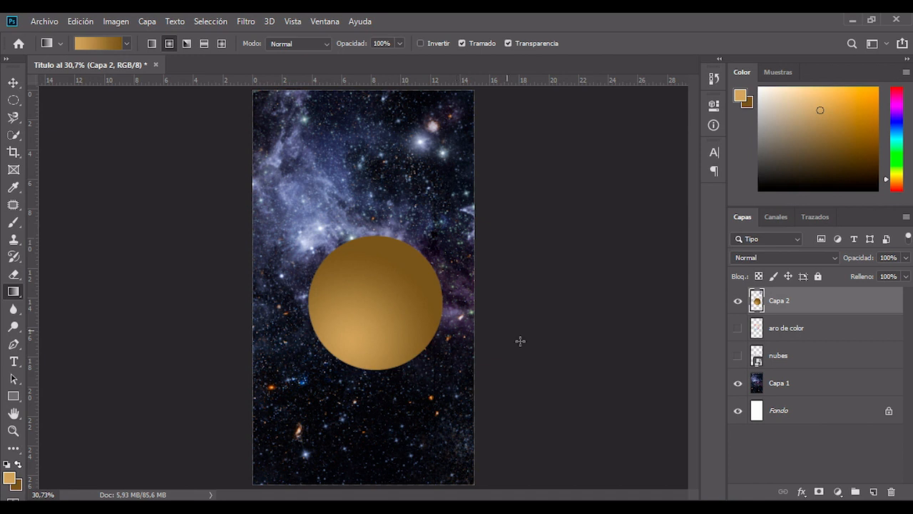
pyautogui.press('v')
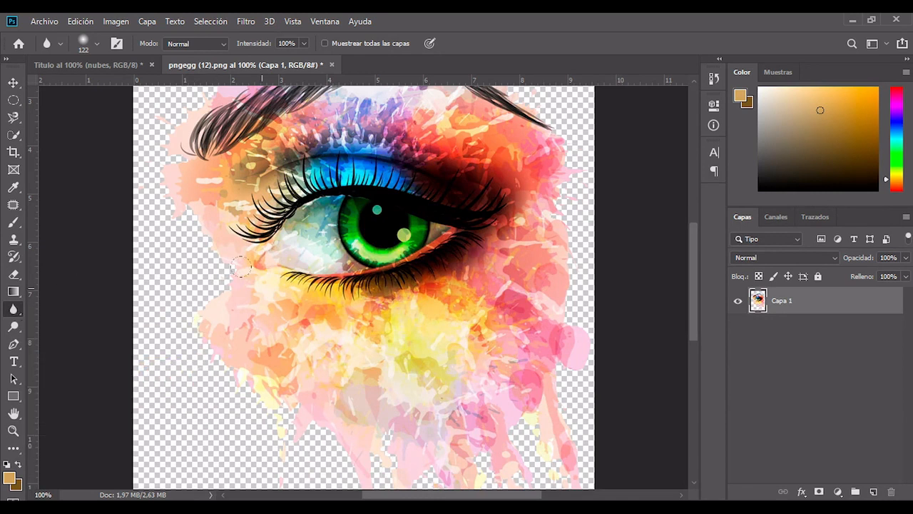
# - Set the Blur tool's brush size to 212 px
pyautogui.rightClick(327, 315)
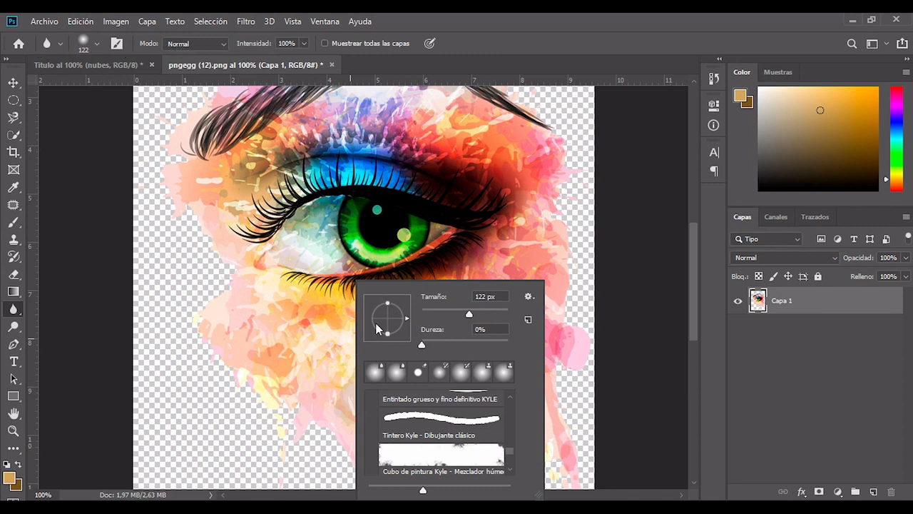
pyautogui.moveTo(468, 314); pyautogui.dragTo(486, 314)
pyautogui.click(477, 372)
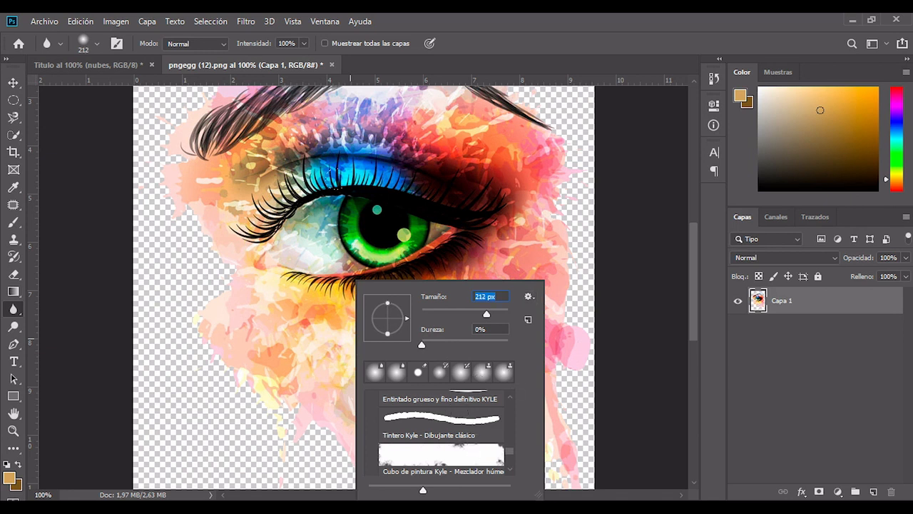
pyautogui.press('Return')
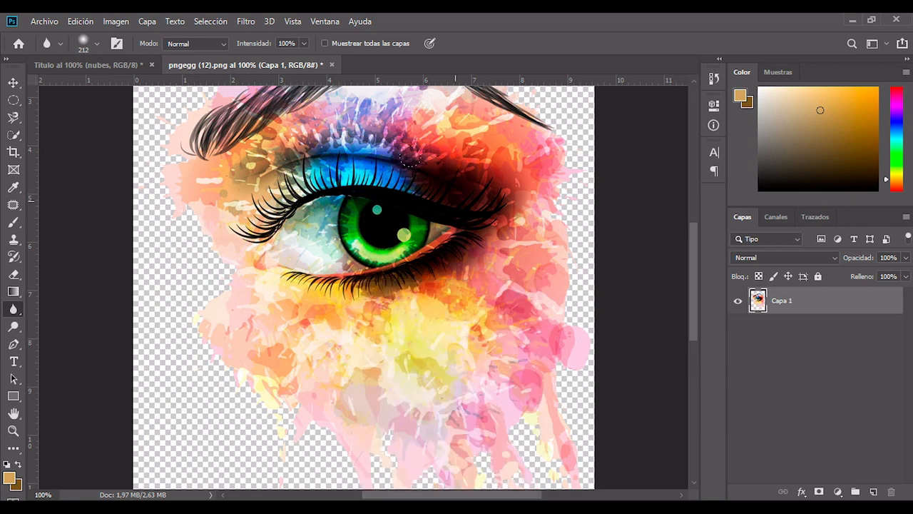
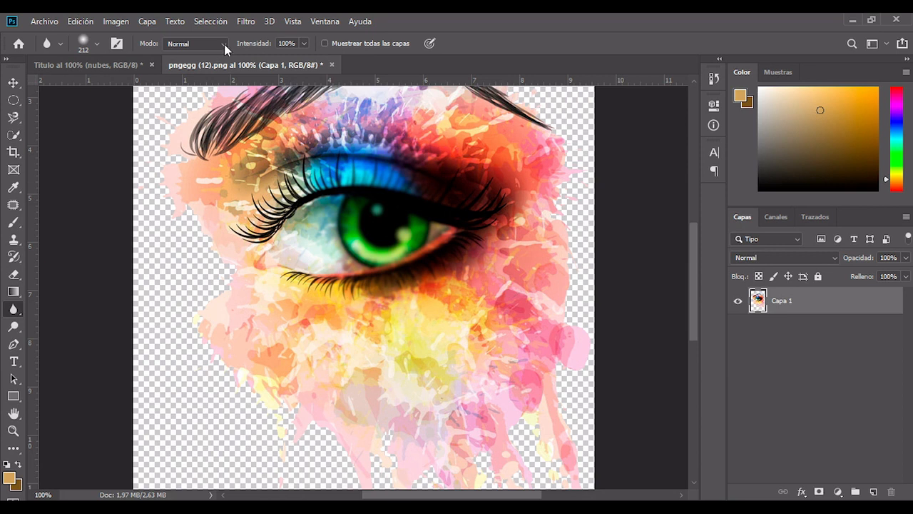
# - Review the Blur tool's strength and blending mode options, and undo the blurring on the eye
pyautogui.click(305, 44)
pyautogui.click(306, 43)
pyautogui.click(221, 42)
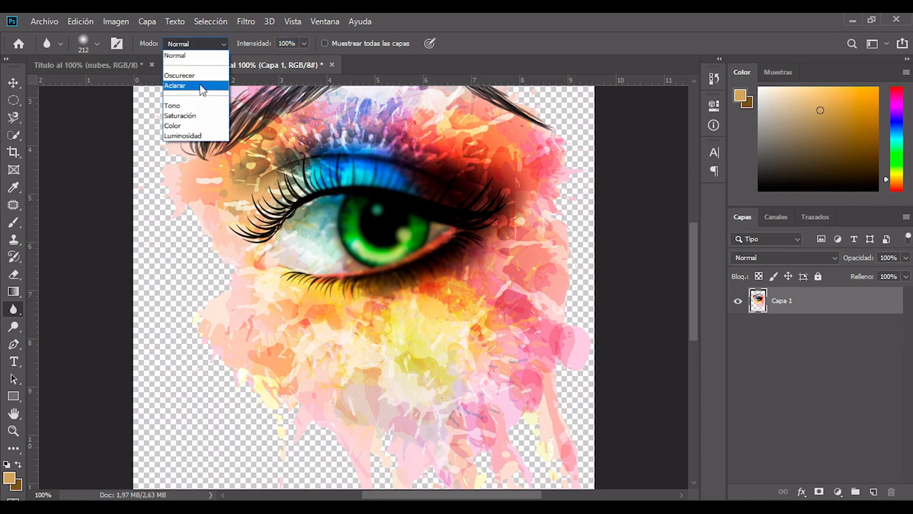
pyautogui.click(396, 206)
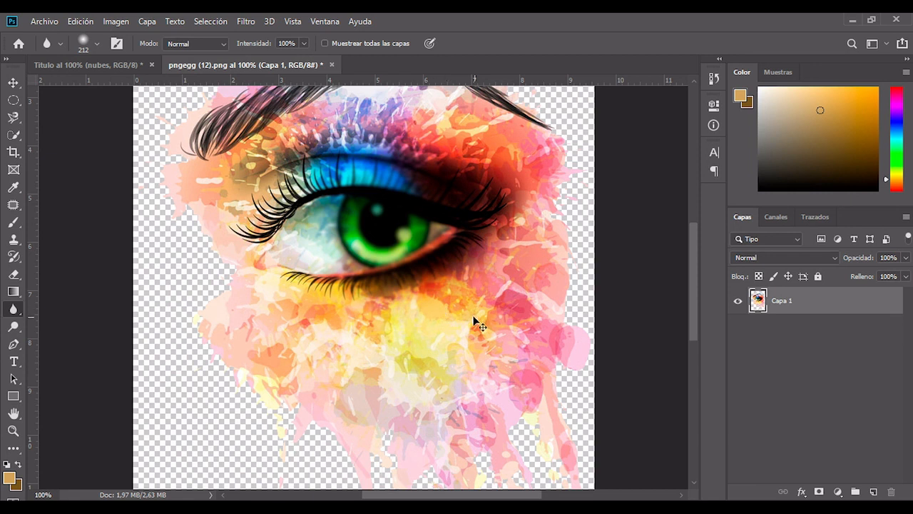
pyautogui.hotkey('ctrl', 'z')
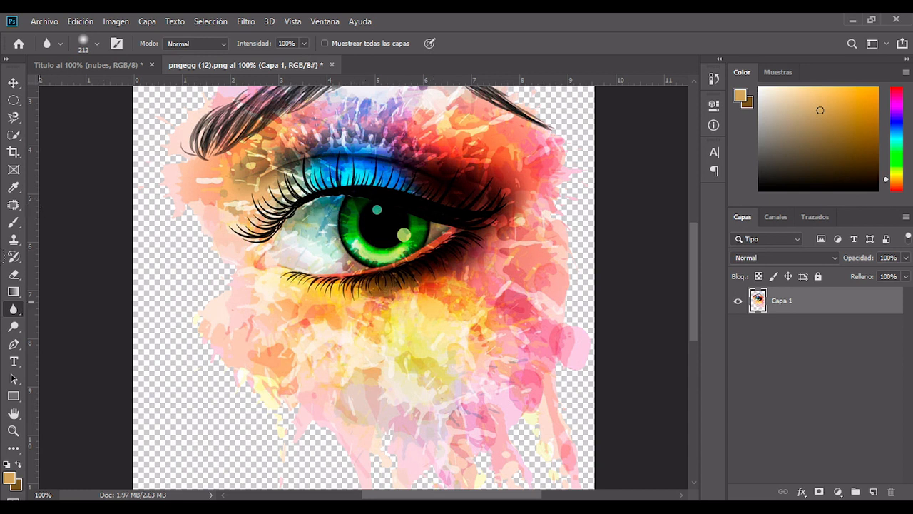
# - Blur the green iris and the blue upper eyelid with the Blur tool at 100% strength
pyautogui.click(18, 317)
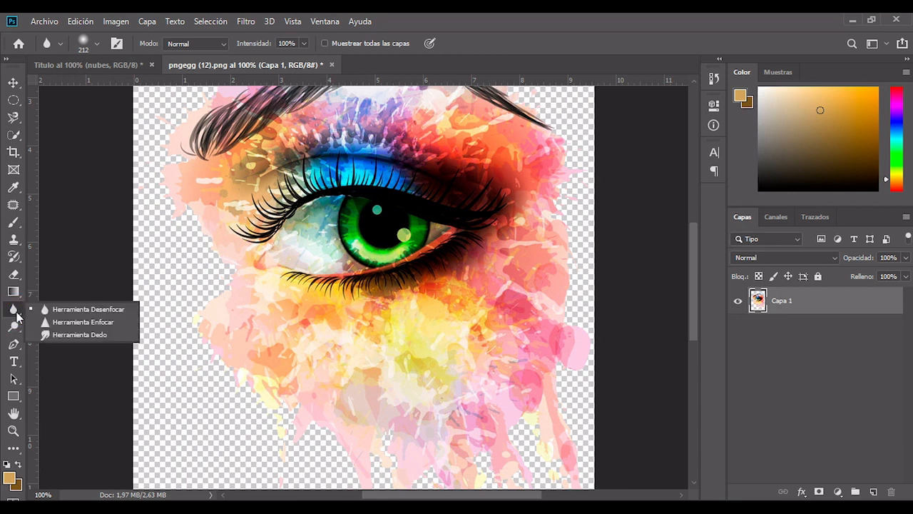
pyautogui.click(58, 327)
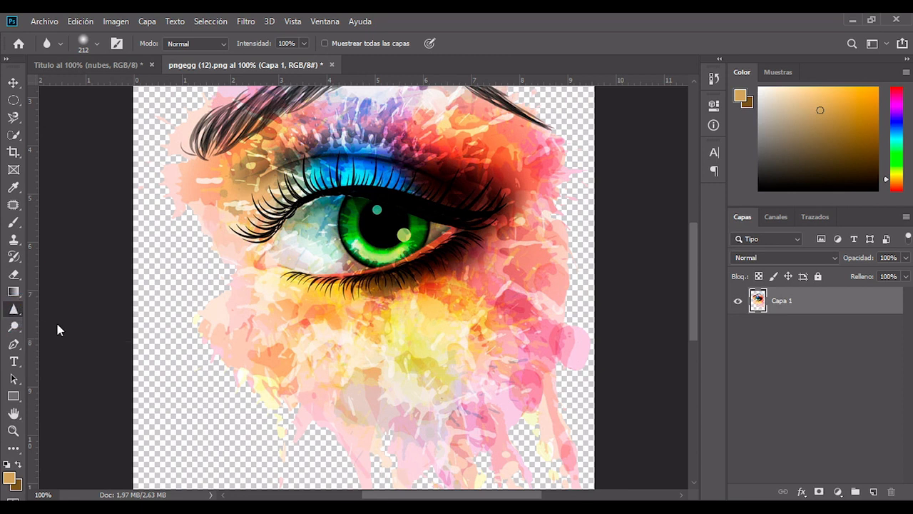
pyautogui.click(13, 307)
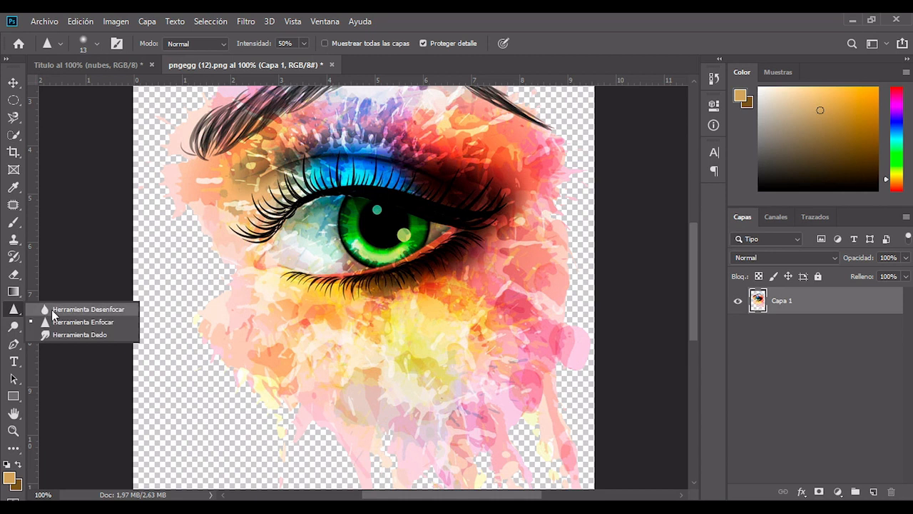
pyautogui.click(71, 309)
pyautogui.moveTo(376, 235)
pyautogui.mouseDown()
pyautogui.moveTo(384, 214)
pyautogui.moveTo(411, 213)
pyautogui.mouseUp()
pyautogui.moveTo(372, 173); pyautogui.dragTo(338, 194)
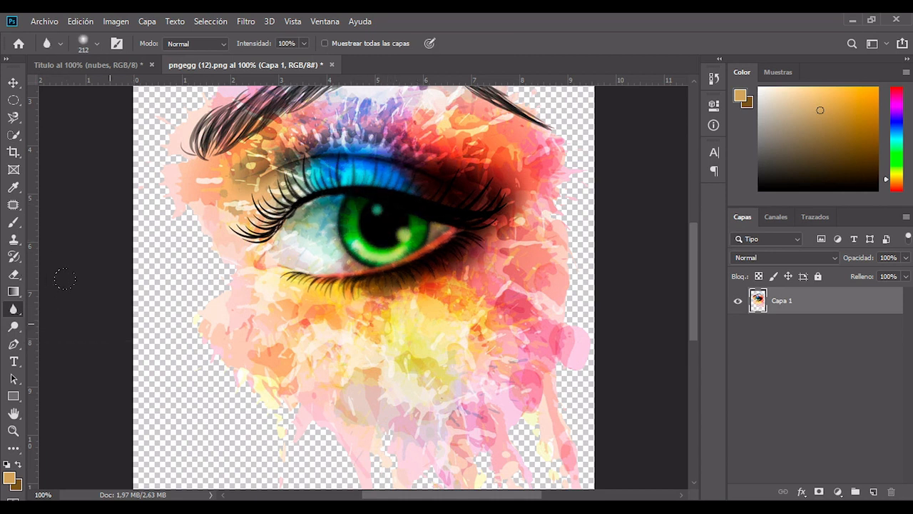
# - Try the Sharpen tool with a 356 px brush at 50% strength over the blurred iris and lids
pyautogui.click(13, 308)
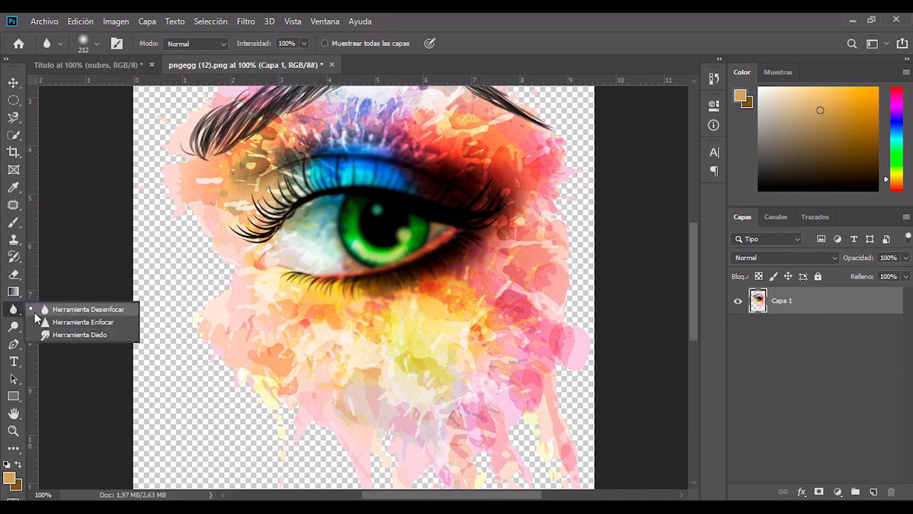
pyautogui.click(48, 321)
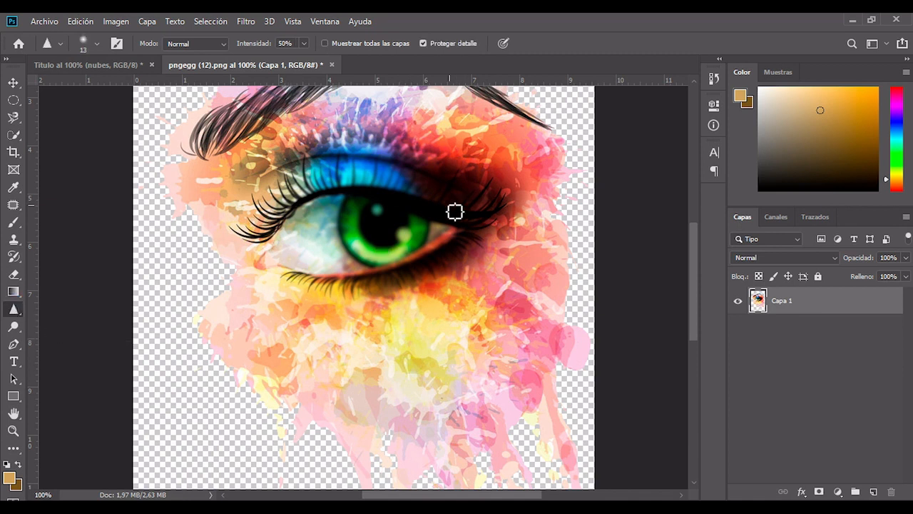
pyautogui.rightClick(385, 239)
pyautogui.moveTo(460, 267); pyautogui.dragTo(524, 269)
pyautogui.click(383, 230)
pyautogui.moveTo(329, 234)
pyautogui.mouseDown()
pyautogui.moveTo(427, 232)
pyautogui.moveTo(363, 235)
pyautogui.moveTo(407, 232)
pyautogui.mouseUp()
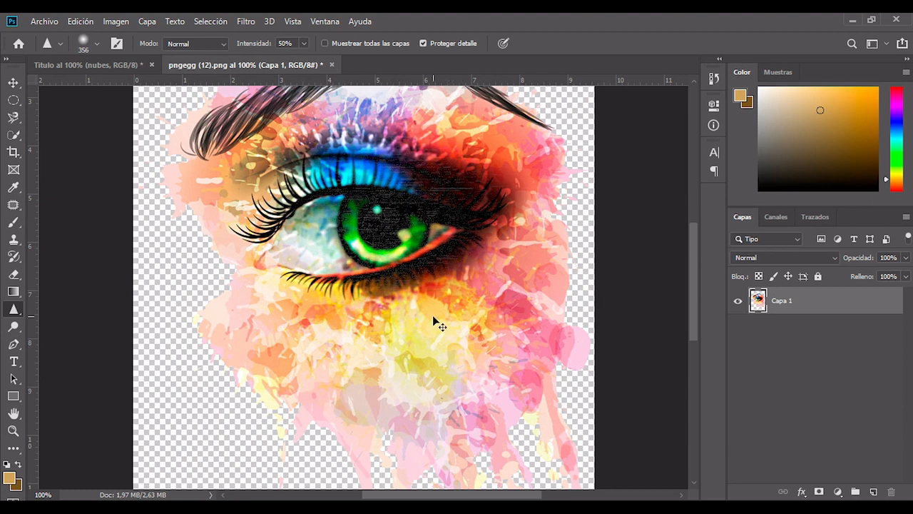
# - Undo the sharpening and blurring strokes on the eye
pyautogui.hotkey('ctrl', 'z')
pyautogui.hotkey('ctrl', 'z')
pyautogui.hotkey('ctrl', 'z')
pyautogui.hotkey('ctrl', 'z')
pyautogui.hotkey('ctrl', 'z')
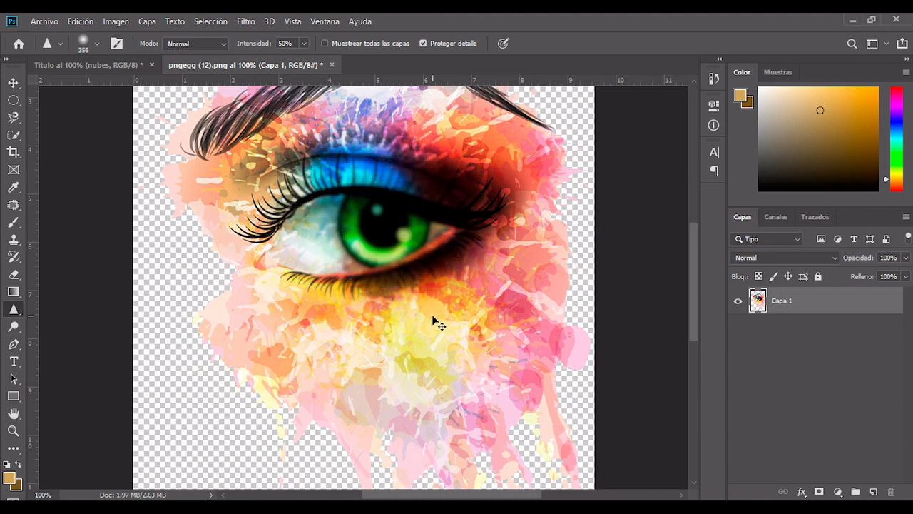
# - Try the Smudge tool with a 76 px brush, smearing the iris downward and toward the outer eye corner, and undo the smears
pyautogui.click(14, 308)
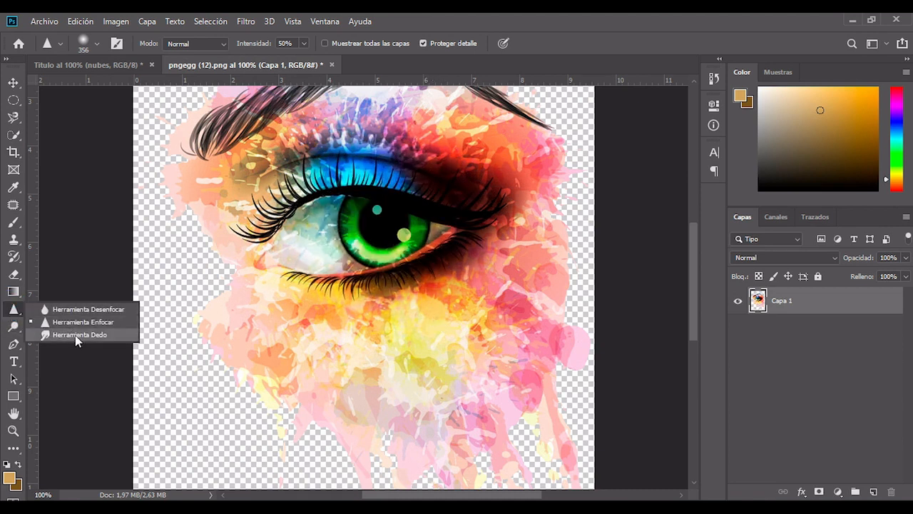
pyautogui.click(77, 335)
pyautogui.rightClick(397, 251)
pyautogui.moveTo(471, 279); pyautogui.dragTo(497, 281)
pyautogui.moveTo(372, 250); pyautogui.dragTo(391, 293)
pyautogui.moveTo(401, 230); pyautogui.dragTo(460, 258)
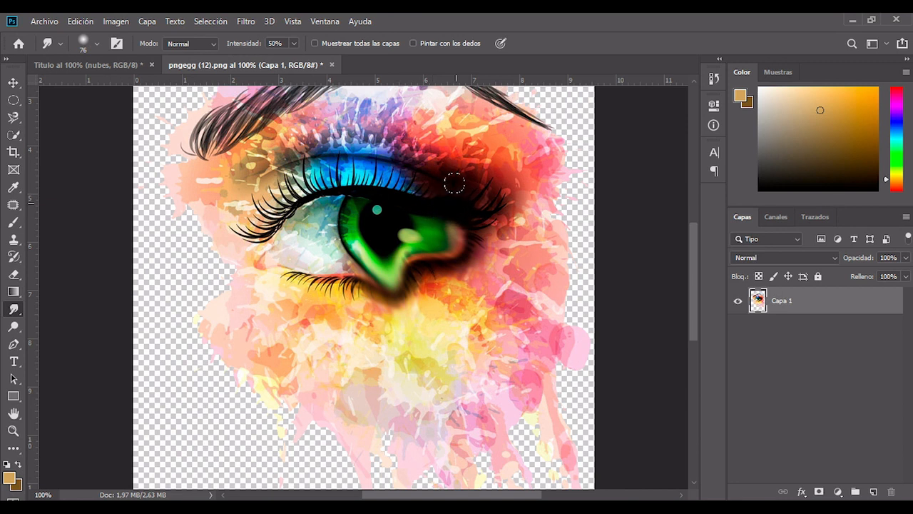
pyautogui.hotkey('ctrl', 'z')
pyautogui.hotkey('ctrl', 'z')
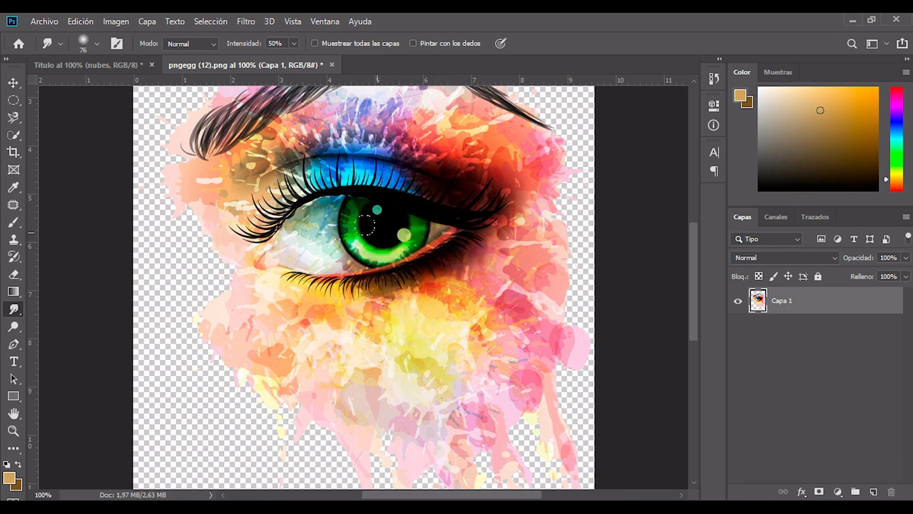
# - Try smudging the edges of the iris outward on all four sides, and undo those strokes
pyautogui.moveTo(345, 229); pyautogui.dragTo(331, 232)
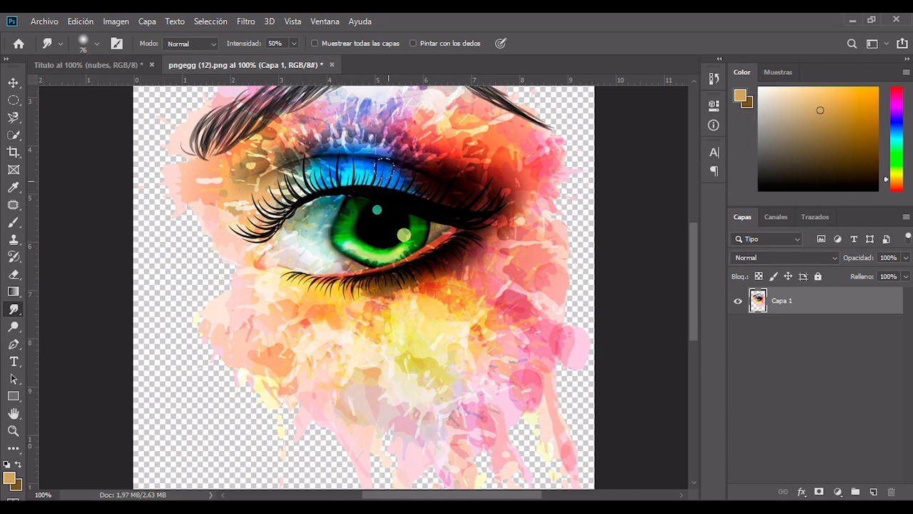
pyautogui.moveTo(412, 219); pyautogui.dragTo(432, 228)
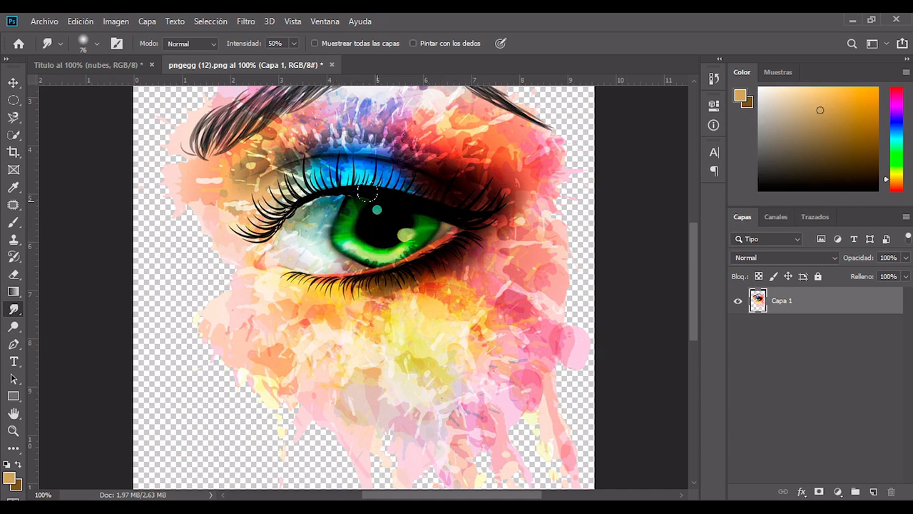
pyautogui.moveTo(375, 197); pyautogui.dragTo(375, 170)
pyautogui.moveTo(380, 244); pyautogui.dragTo(383, 273)
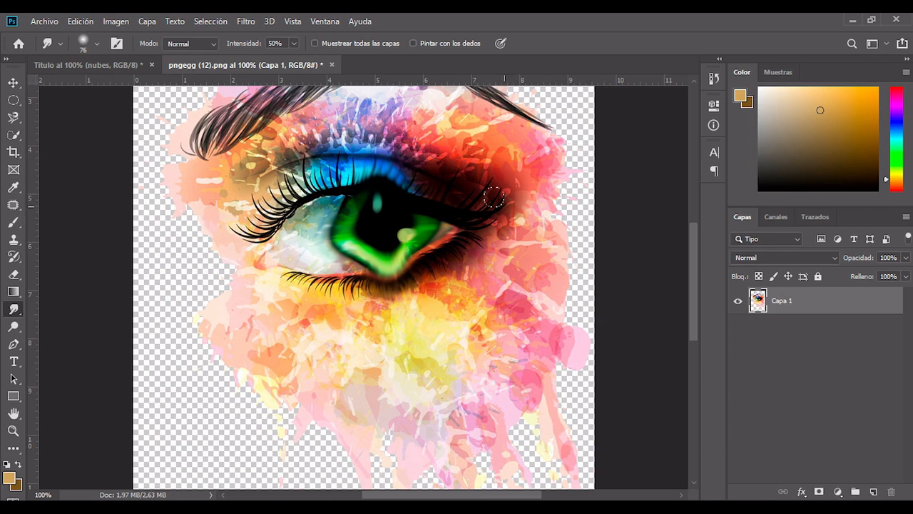
pyautogui.hotkey('ctrl', 'z')
pyautogui.hotkey('ctrl', 'z')
pyautogui.hotkey('ctrl', 'z')
pyautogui.hotkey('ctrl', 'z')
pyautogui.hotkey('ctrl', 'z')
pyautogui.hotkey('ctrl', 'z')
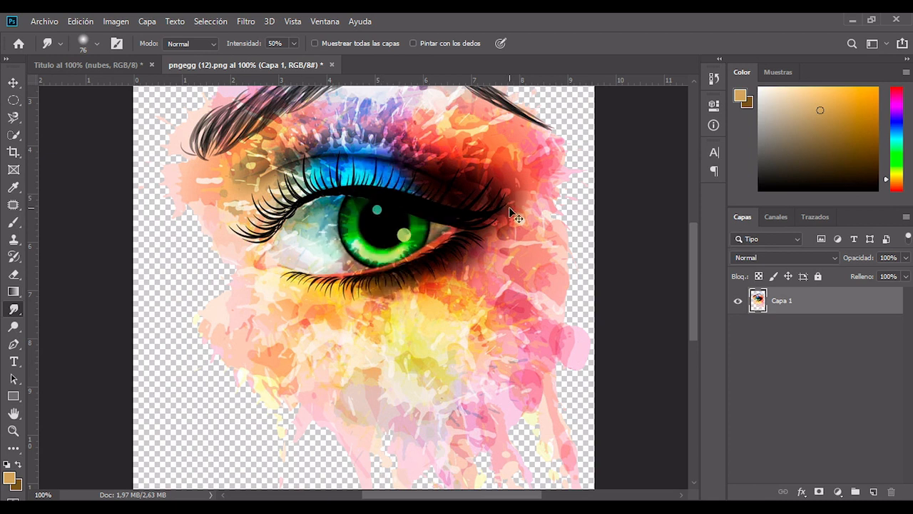
# - Lighten the iris, eye white, eyelid and the skin below the eye using the Dodge tool on midtones at 50% exposure
pyautogui.press('v')
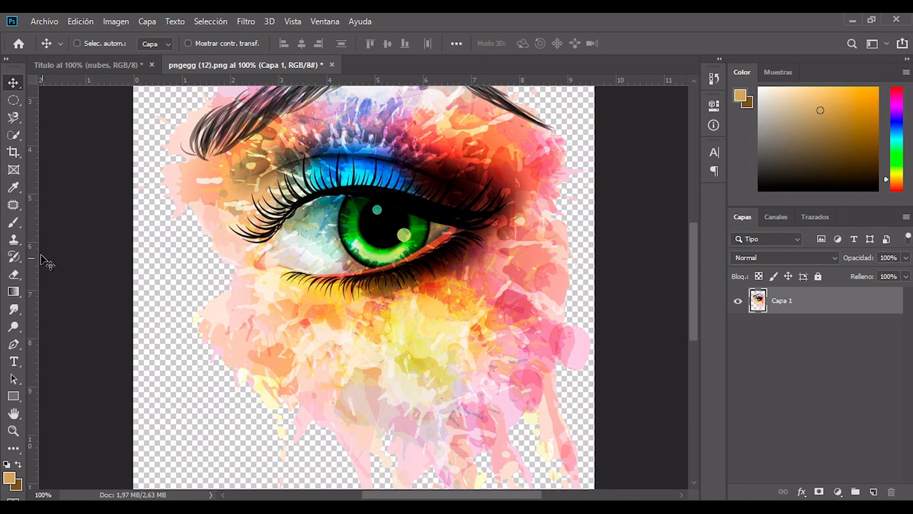
pyautogui.click(15, 310)
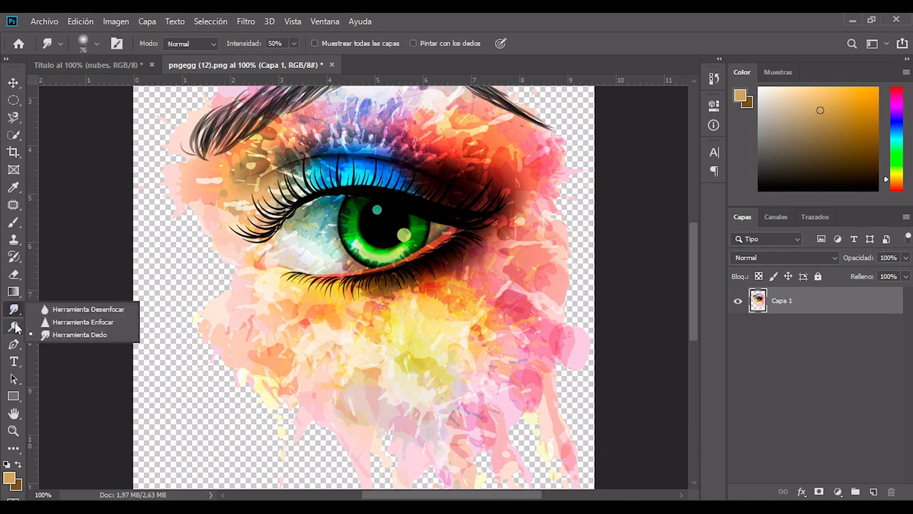
pyautogui.click(14, 327)
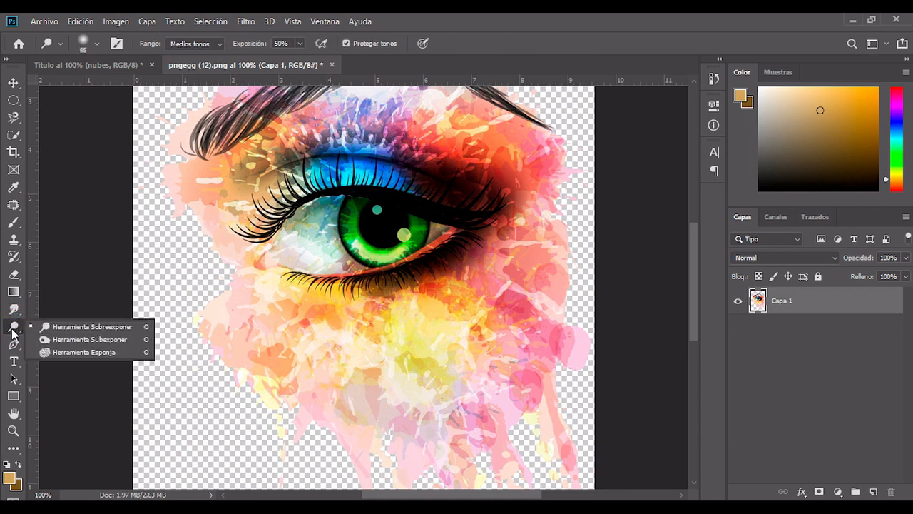
pyautogui.click(67, 330)
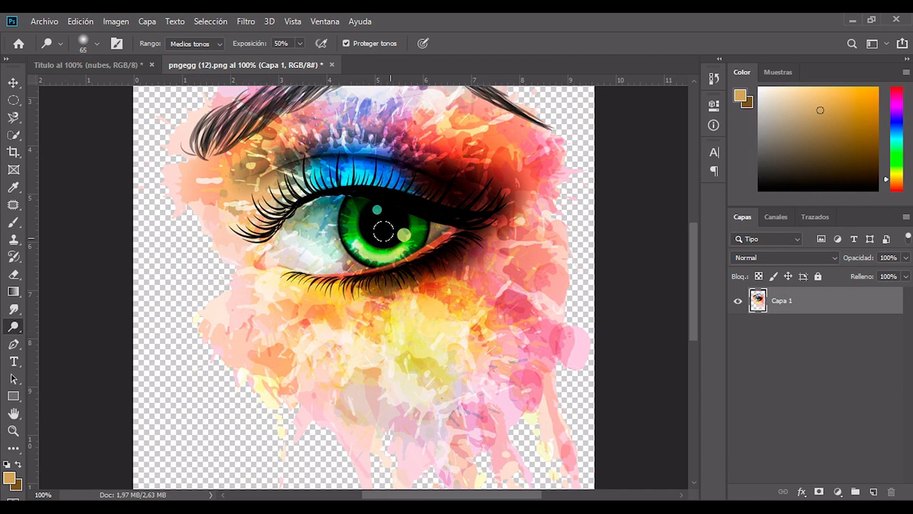
pyautogui.moveTo(381, 261); pyautogui.dragTo(415, 229)
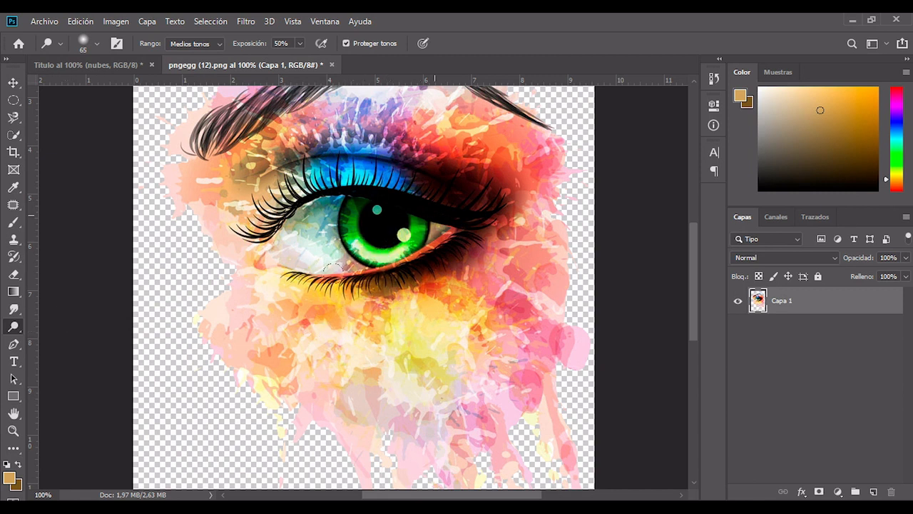
pyautogui.moveTo(393, 263)
pyautogui.mouseDown()
pyautogui.moveTo(256, 293)
pyautogui.moveTo(443, 241)
pyautogui.moveTo(415, 265)
pyautogui.moveTo(291, 312)
pyautogui.moveTo(510, 267)
pyautogui.moveTo(333, 346)
pyautogui.moveTo(489, 251)
pyautogui.moveTo(298, 371)
pyautogui.moveTo(458, 250)
pyautogui.moveTo(284, 335)
pyautogui.mouseUp()
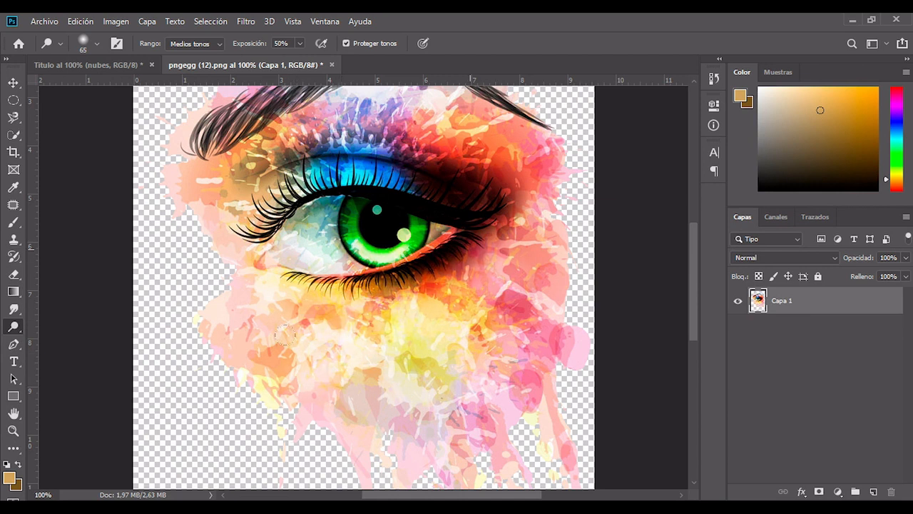
pyautogui.moveTo(338, 315)
pyautogui.mouseDown()
pyautogui.moveTo(251, 247)
pyautogui.moveTo(321, 232)
pyautogui.moveTo(280, 225)
pyautogui.moveTo(390, 172)
pyautogui.moveTo(313, 203)
pyautogui.moveTo(278, 158)
pyautogui.moveTo(448, 144)
pyautogui.mouseUp()
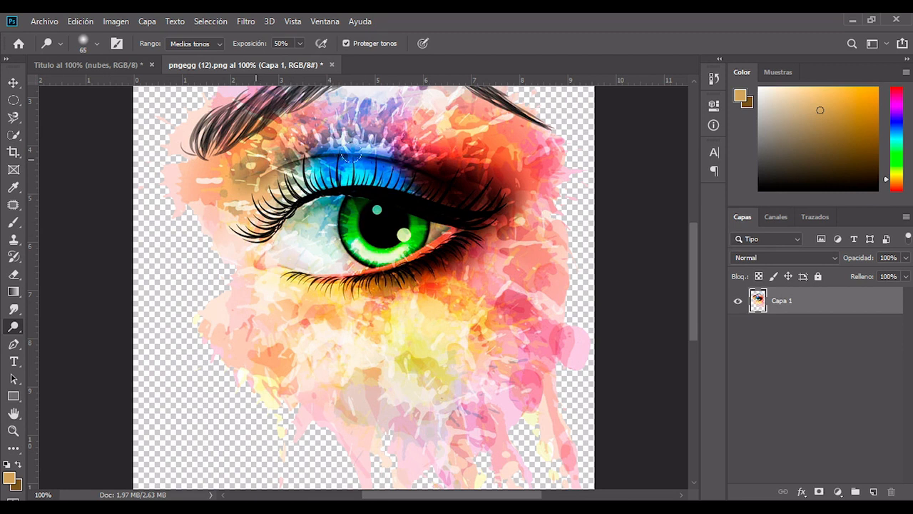
pyautogui.moveTo(416, 208)
pyautogui.mouseDown()
pyautogui.moveTo(200, 283)
pyautogui.moveTo(407, 189)
pyautogui.moveTo(284, 248)
pyautogui.moveTo(234, 308)
pyautogui.moveTo(341, 230)
pyautogui.moveTo(317, 256)
pyautogui.mouseUp()
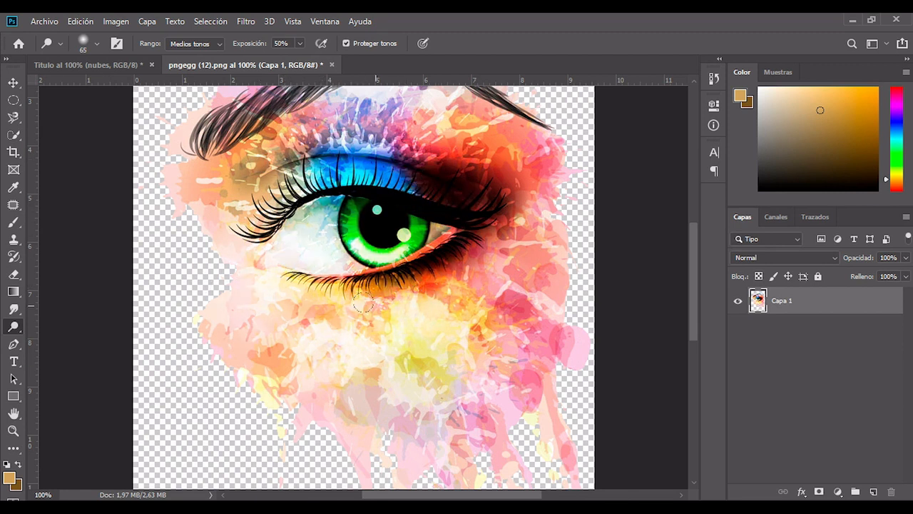
# - Set the Dodge brush size to 131 px and lighten the paint area just above the upper eyelid
pyautogui.rightClick(377, 303)
pyautogui.moveTo(478, 314); pyautogui.dragTo(499, 316)
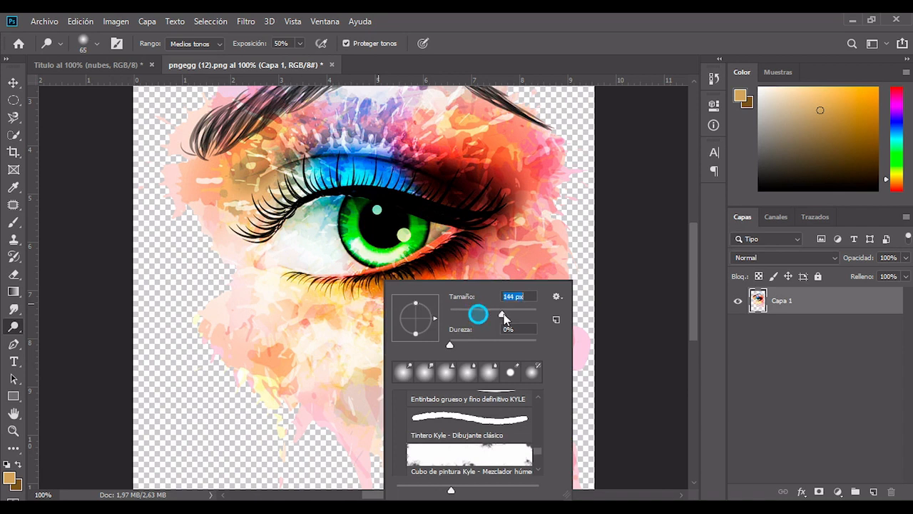
pyautogui.press('Return')
pyautogui.moveTo(411, 162)
pyautogui.mouseDown()
pyautogui.moveTo(399, 146)
pyautogui.moveTo(443, 147)
pyautogui.moveTo(411, 117)
pyautogui.mouseUp()
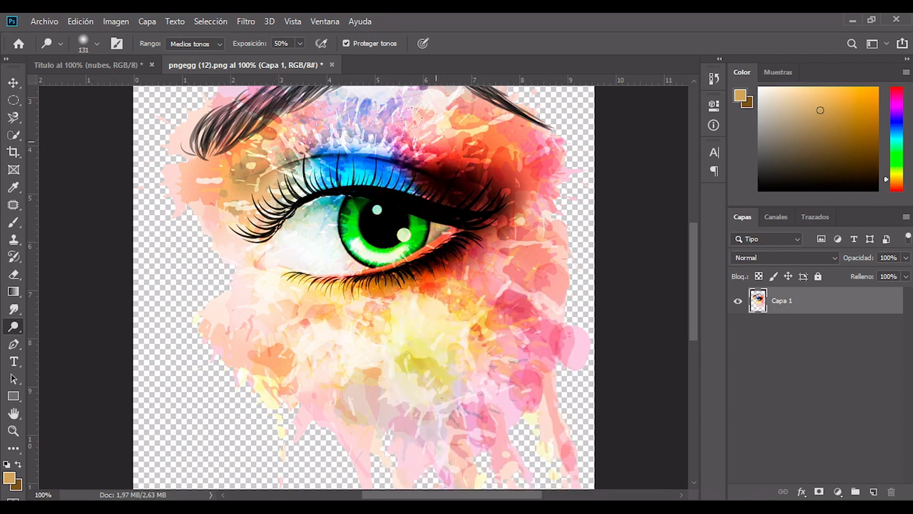
# - Darken the eye from the upper lid and iris down to the yellow area below using the Burn tool on midtones
pyautogui.rightClick(13, 326)
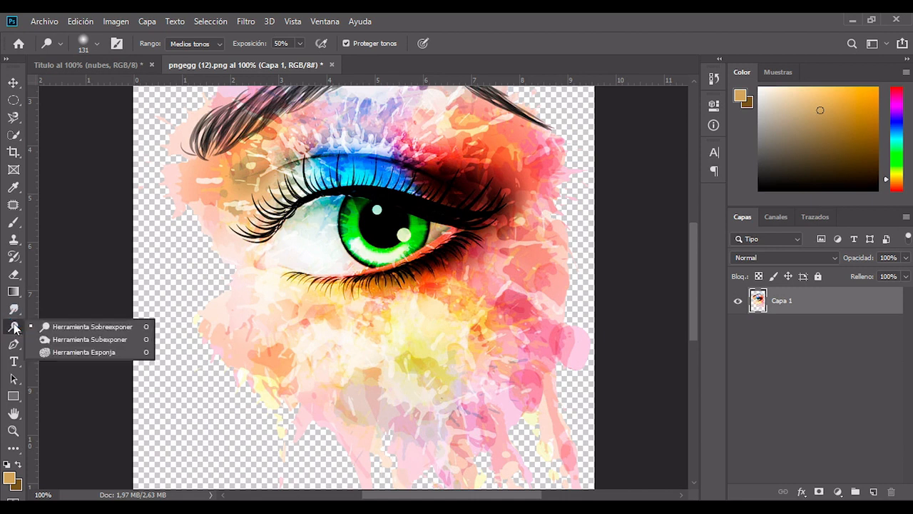
pyautogui.click(64, 339)
pyautogui.moveTo(353, 188)
pyautogui.mouseDown()
pyautogui.moveTo(301, 222)
pyautogui.moveTo(368, 218)
pyautogui.moveTo(270, 248)
pyautogui.moveTo(385, 296)
pyautogui.moveTo(486, 121)
pyautogui.moveTo(472, 99)
pyautogui.moveTo(295, 294)
pyautogui.moveTo(331, 341)
pyautogui.moveTo(383, 357)
pyautogui.moveTo(426, 386)
pyautogui.moveTo(415, 366)
pyautogui.mouseUp()
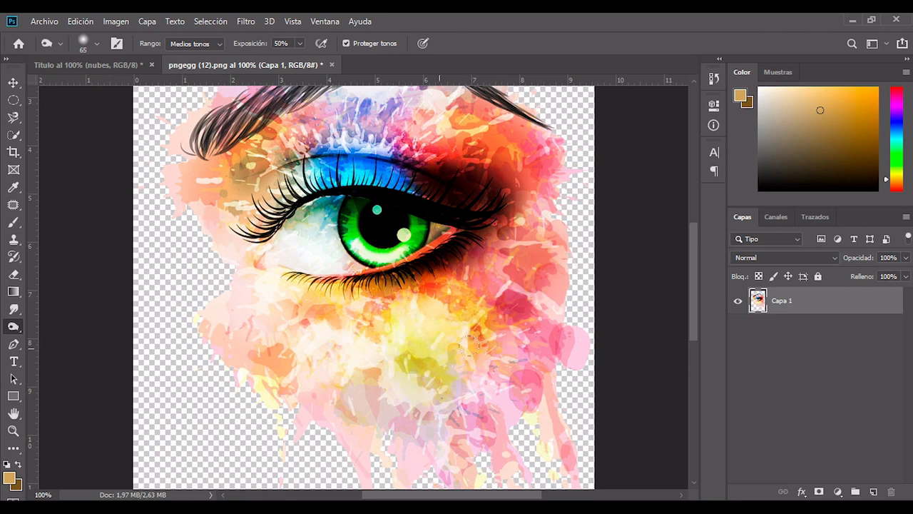
# - Desaturate the paint areas above and below the eye with the Sponge tool in Desaturate mode at 50% flow
pyautogui.click(12, 326)
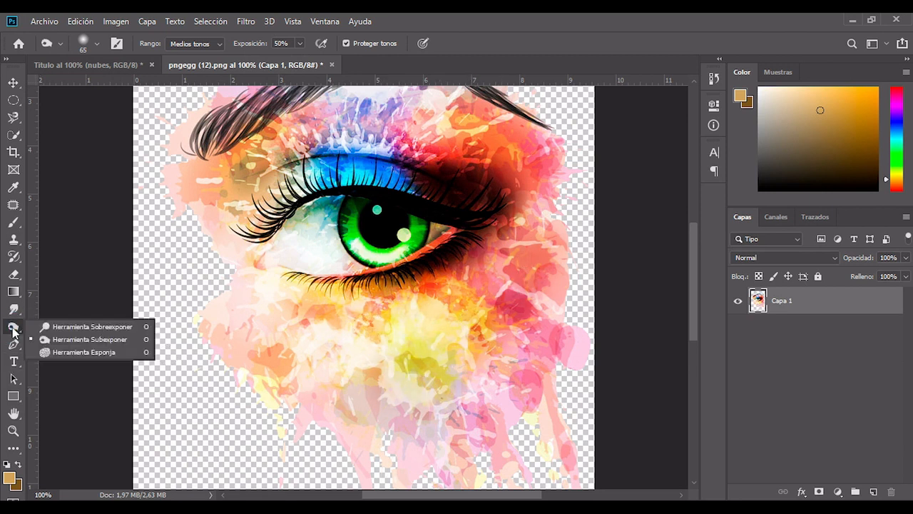
pyautogui.click(91, 353)
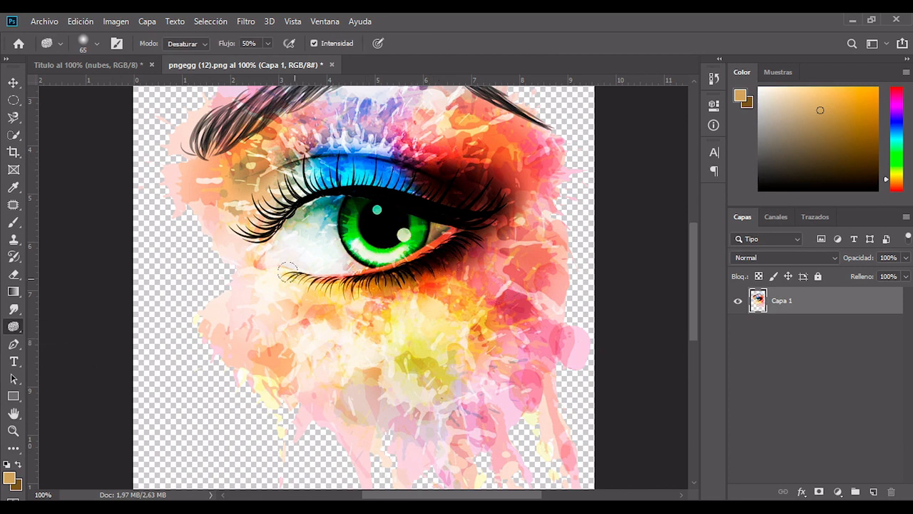
pyautogui.moveTo(459, 169); pyautogui.dragTo(354, 165)
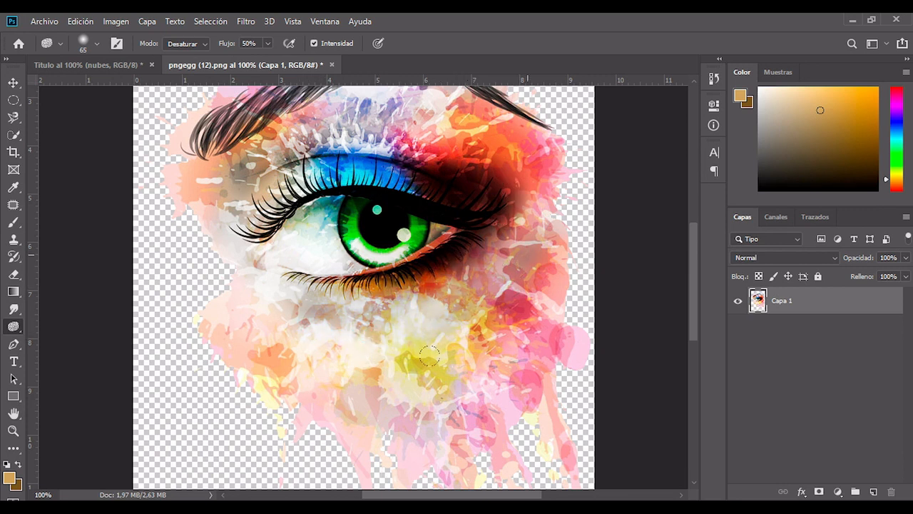
pyautogui.moveTo(526, 330)
pyautogui.mouseDown()
pyautogui.moveTo(542, 275)
pyautogui.moveTo(416, 322)
pyautogui.moveTo(465, 328)
pyautogui.moveTo(259, 287)
pyautogui.mouseUp()
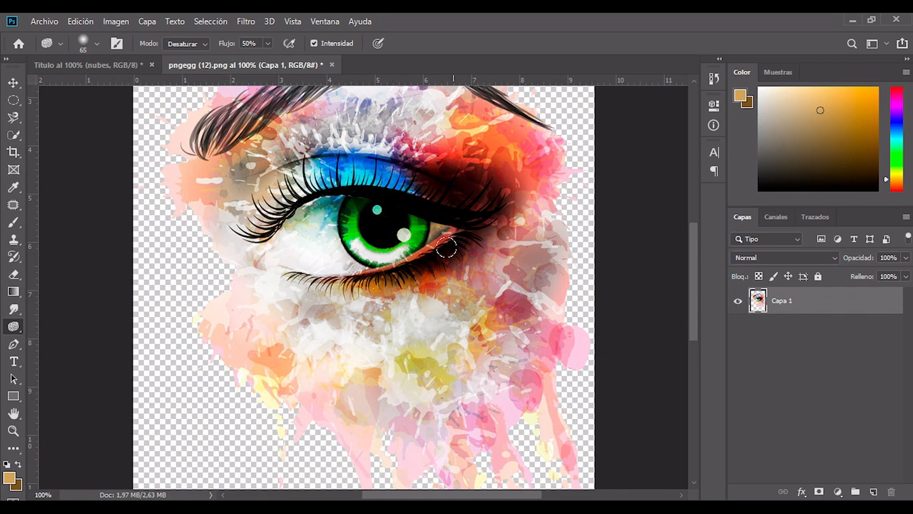
# - Draw a closed curved Pen path around the whole eye, following the upper eyelid and the lower lash line
pyautogui.press('p')
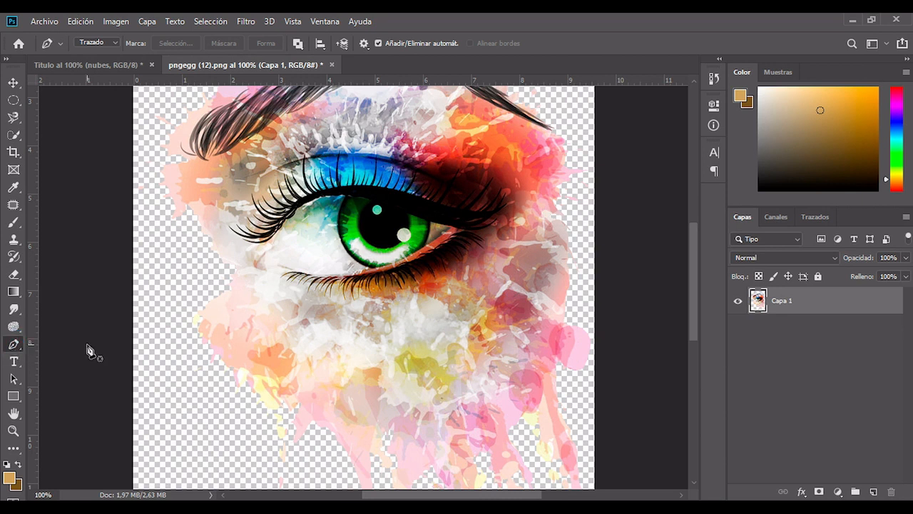
pyautogui.click(14, 345)
pyautogui.press('v')
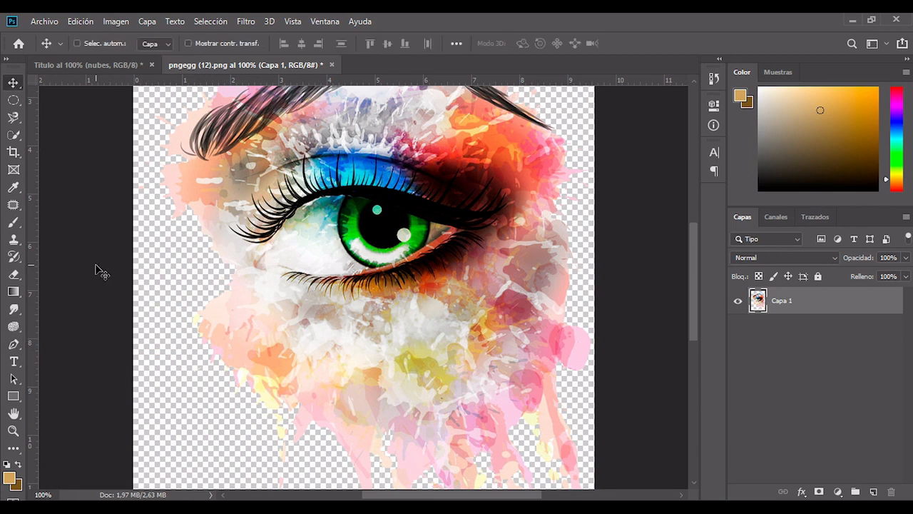
pyautogui.press('p')
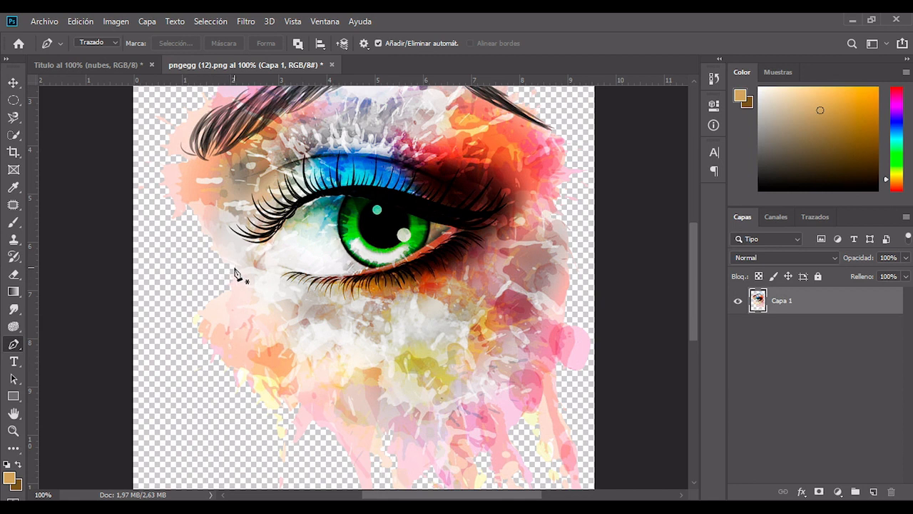
pyautogui.click(194, 213)
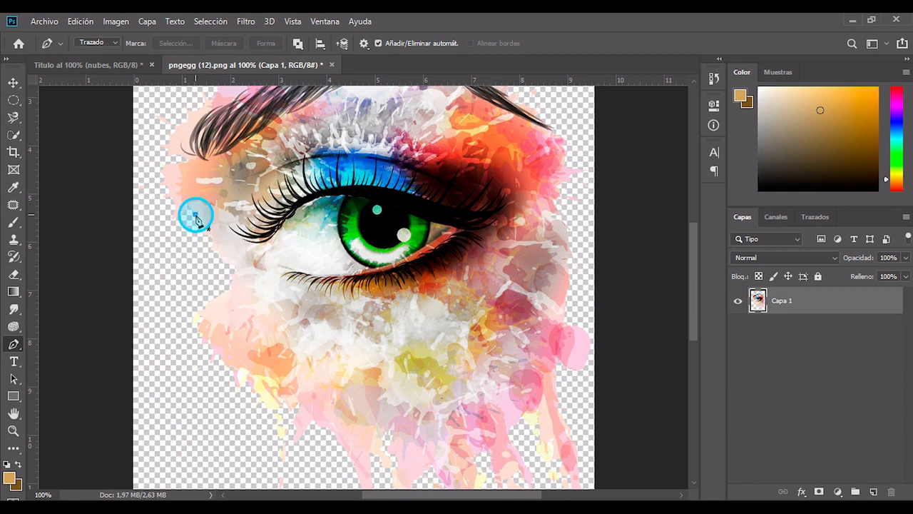
pyautogui.moveTo(273, 169); pyautogui.dragTo(332, 153)
pyautogui.moveTo(408, 160); pyautogui.dragTo(498, 221)
pyautogui.moveTo(450, 257); pyautogui.dragTo(405, 274)
pyautogui.moveTo(341, 277); pyautogui.dragTo(258, 265)
pyautogui.click(227, 245)
pyautogui.click(196, 213)
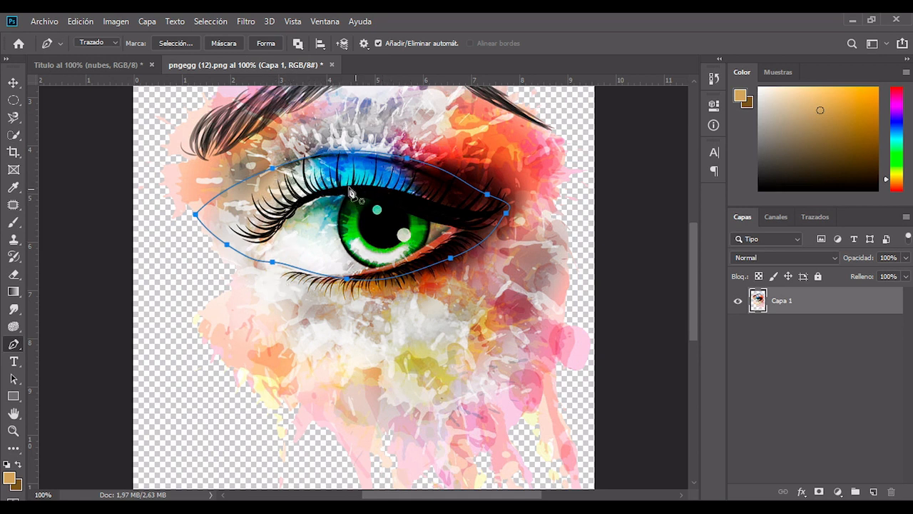
# - Load the work path around the eye as a selection and return to the layers
pyautogui.click(814, 217)
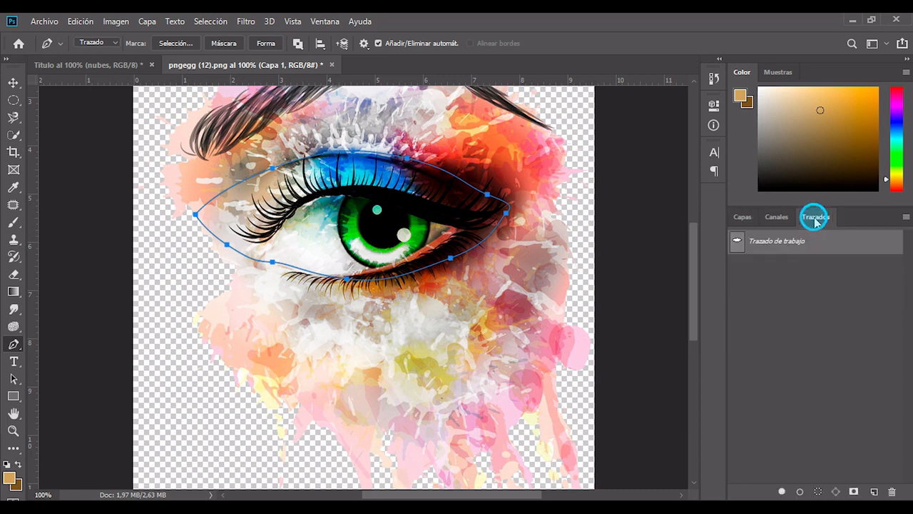
pyautogui.click(817, 491)
pyautogui.click(745, 330)
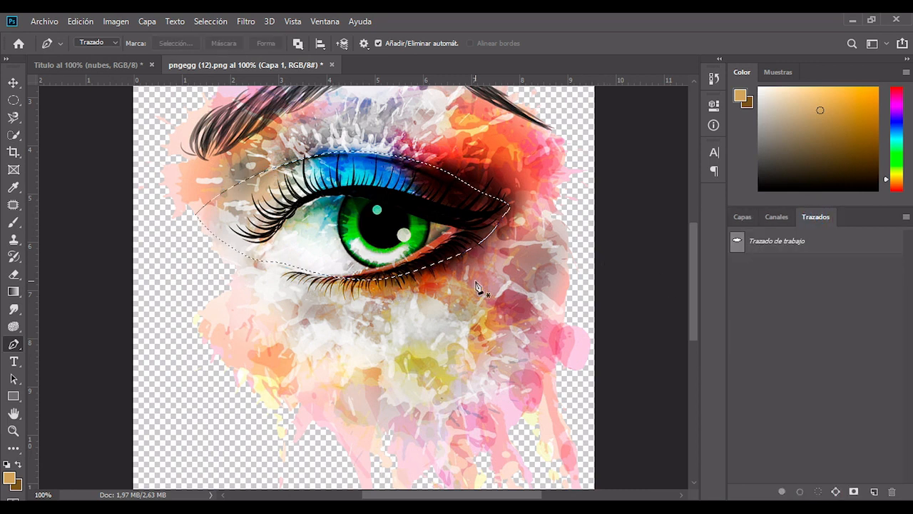
pyautogui.click(742, 217)
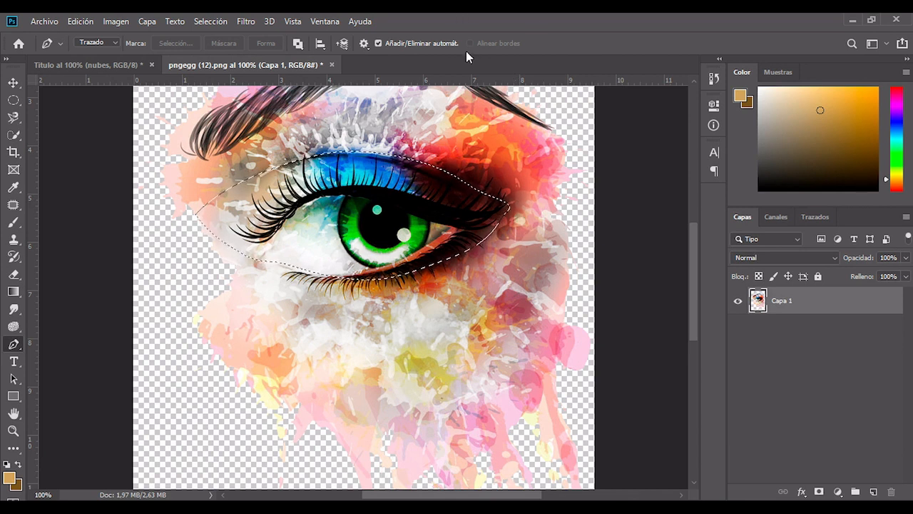
pyautogui.press('v')
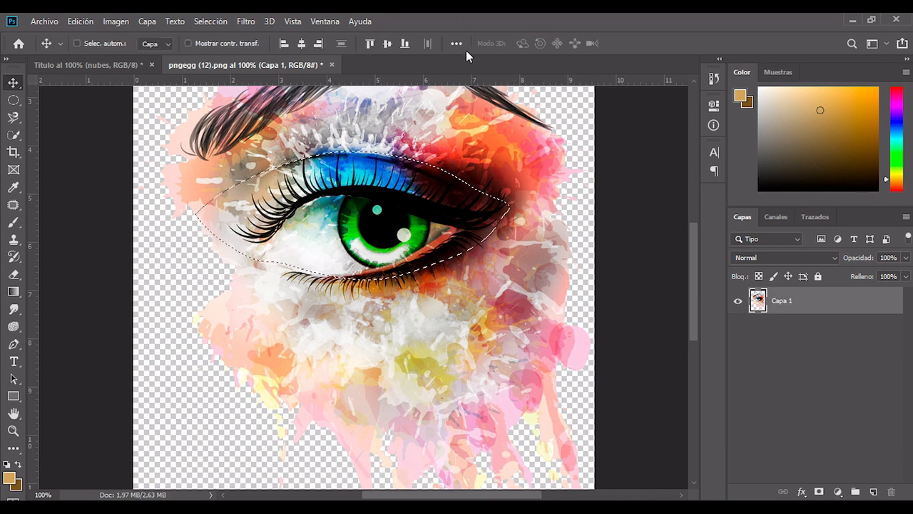
# - Fill the eye selection on a new layer with a linear foreground-to-transparent gradient running from right to left, and deselect
pyautogui.click(871, 494)
pyautogui.press('g')
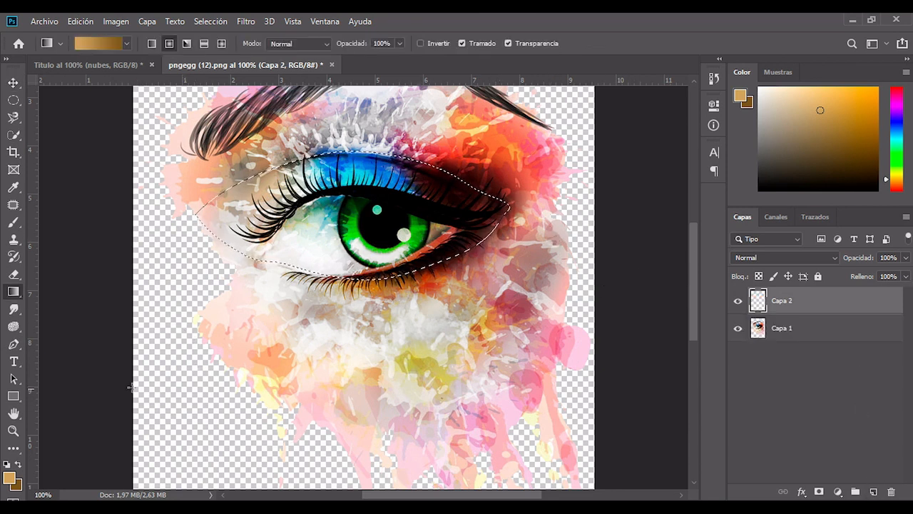
pyautogui.click(116, 43)
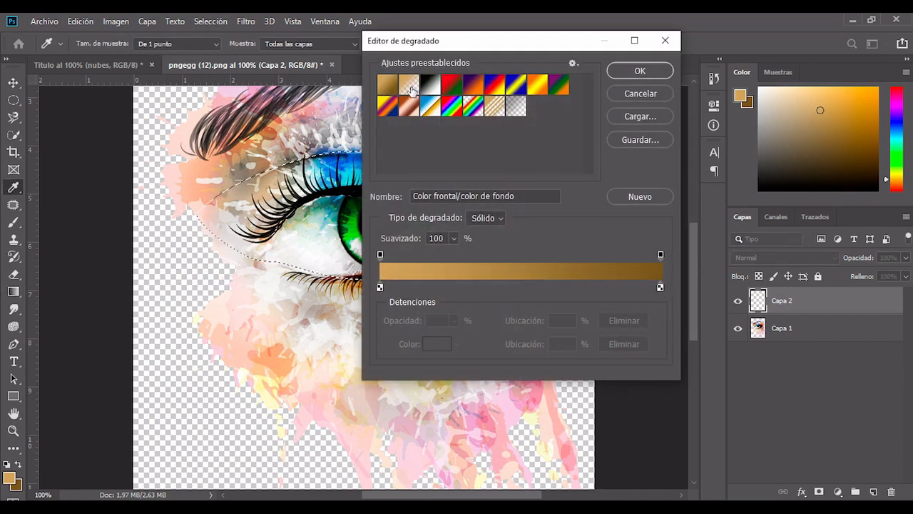
pyautogui.click(410, 85)
pyautogui.click(662, 69)
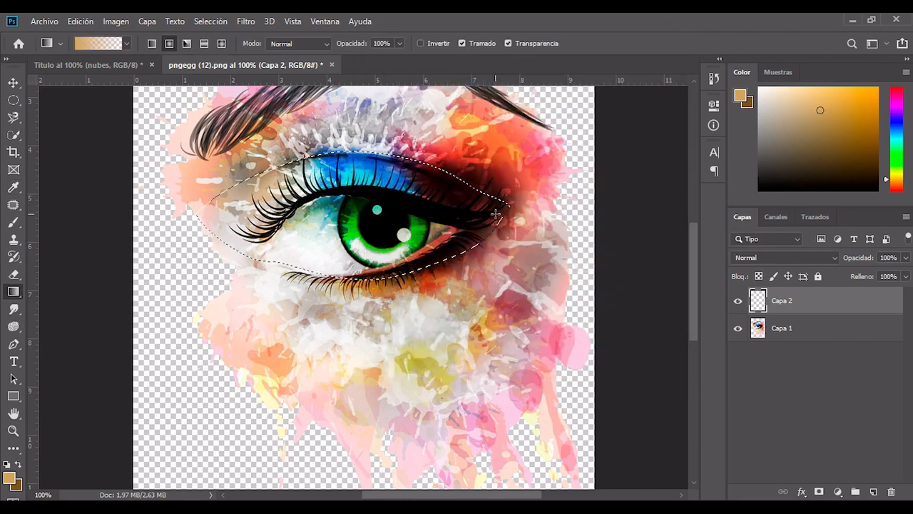
pyautogui.click(152, 43)
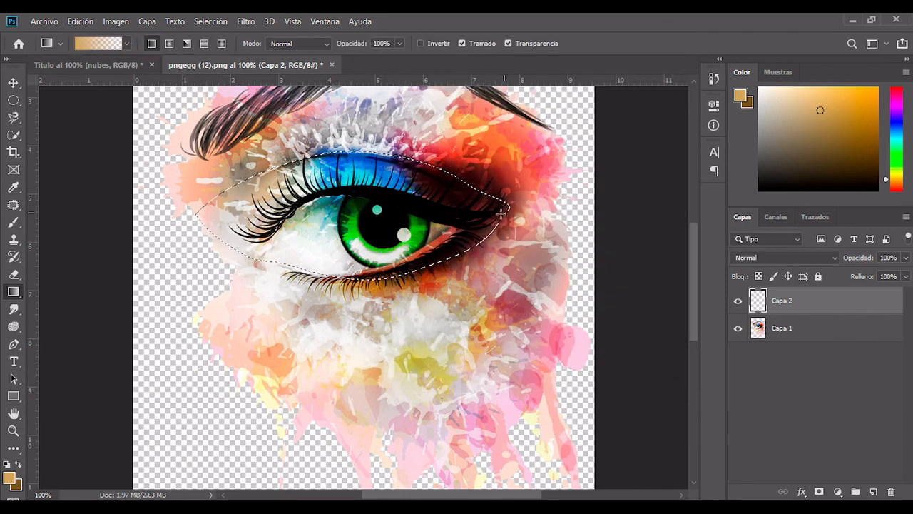
pyautogui.moveTo(611, 202)
pyautogui.mouseDown()
pyautogui.moveTo(399, 205)
pyautogui.moveTo(289, 223)
pyautogui.mouseUp()
pyautogui.hotkey('ctrl', 'd')
# - Toggle the visibility of the gradient layer Capa 2 off and on, and delete that layer
pyautogui.click(739, 300)
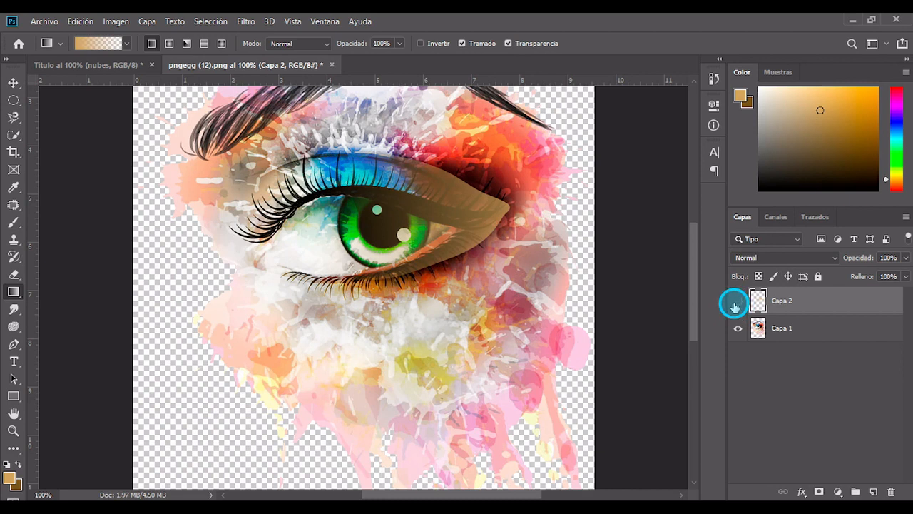
pyautogui.click(738, 302)
pyautogui.moveTo(797, 305); pyautogui.dragTo(890, 493)
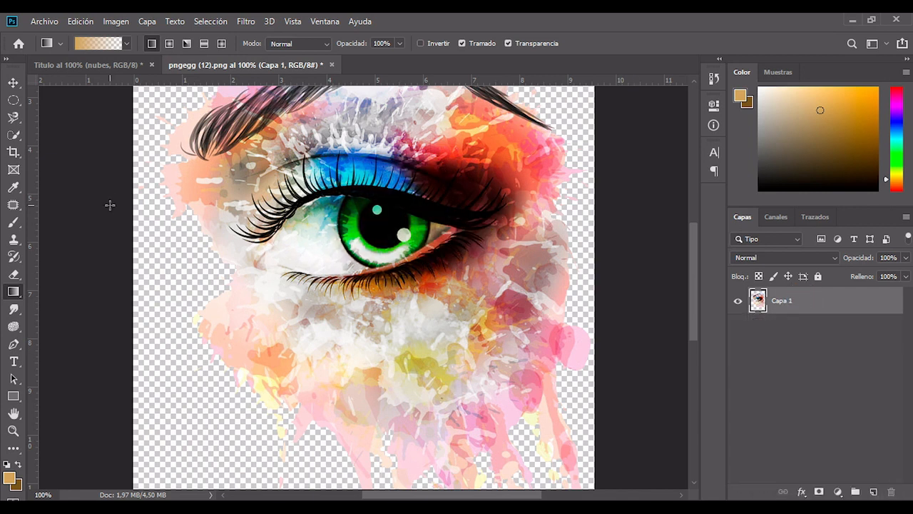
# - Add the horizontal text "Hola" on the transparent area below and to the left of the eye
pyautogui.click(14, 361)
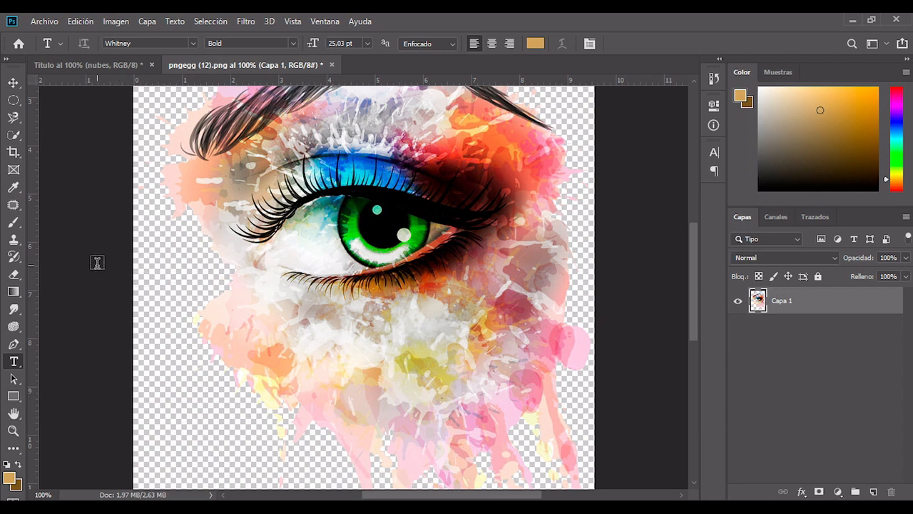
pyautogui.click(156, 318)
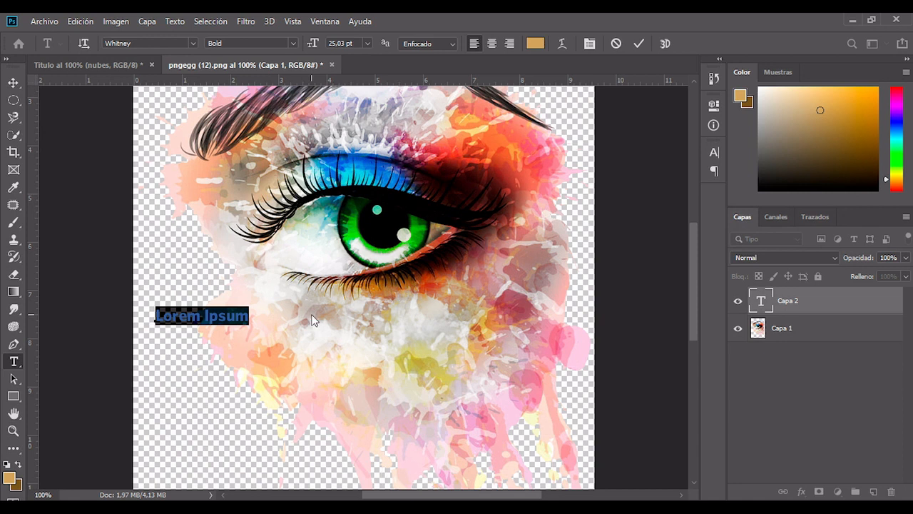
pyautogui.write('Hola')
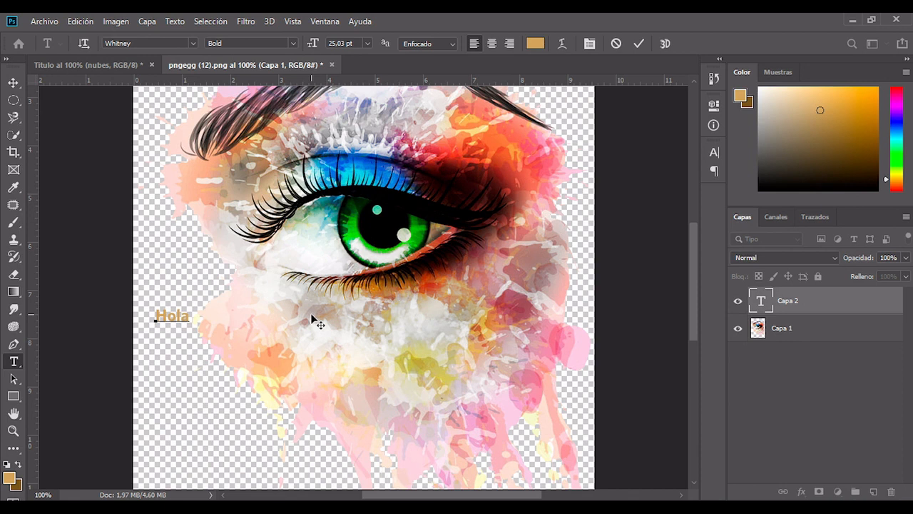
pyautogui.click(13, 82)
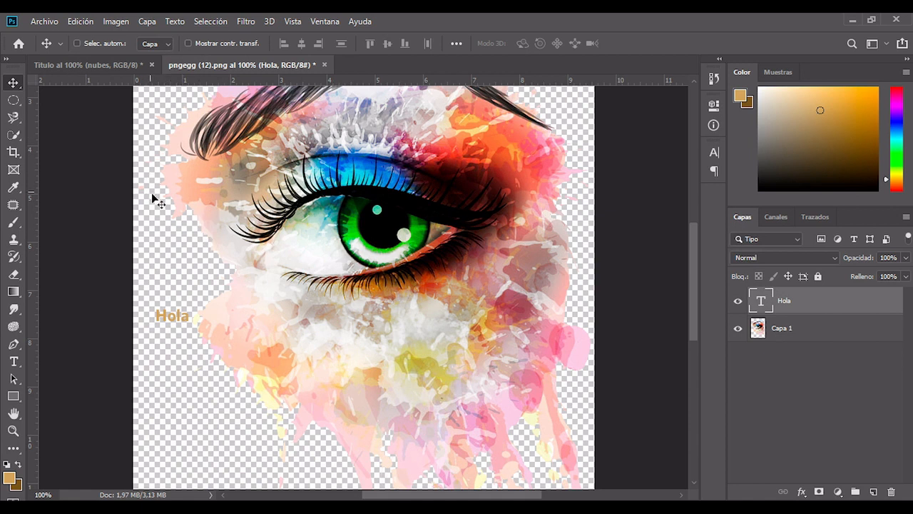
# - Change the color of the Hola text to dark red #520213
pyautogui.press('t')
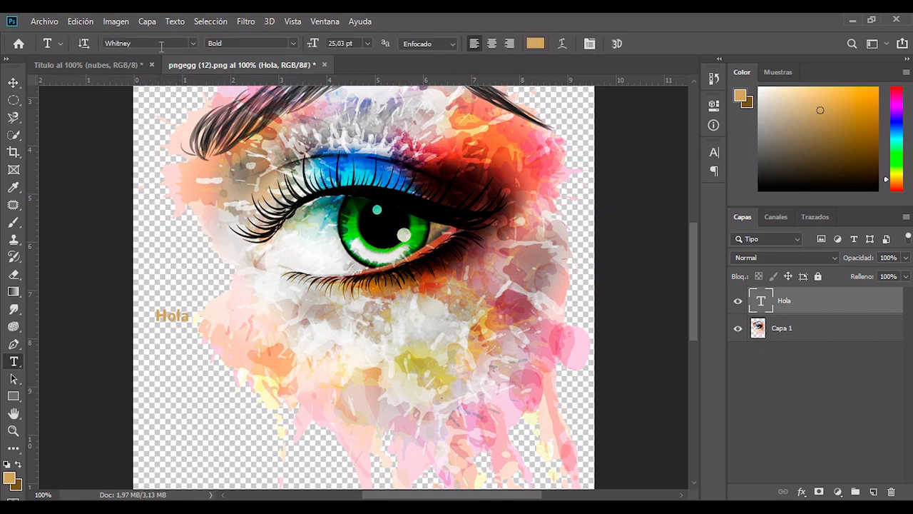
pyautogui.click(534, 45)
pyautogui.moveTo(367, 179); pyautogui.dragTo(382, 241)
pyautogui.moveTo(411, 278); pyautogui.dragTo(416, 130)
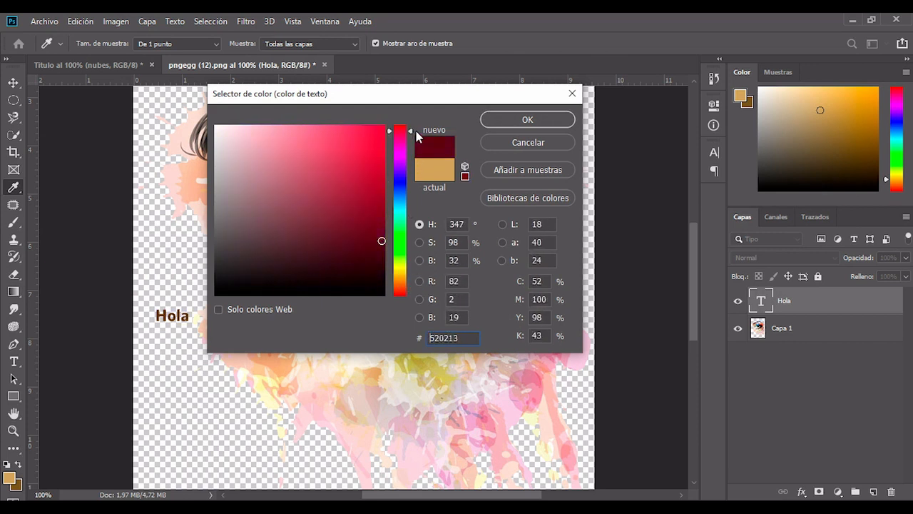
pyautogui.click(528, 119)
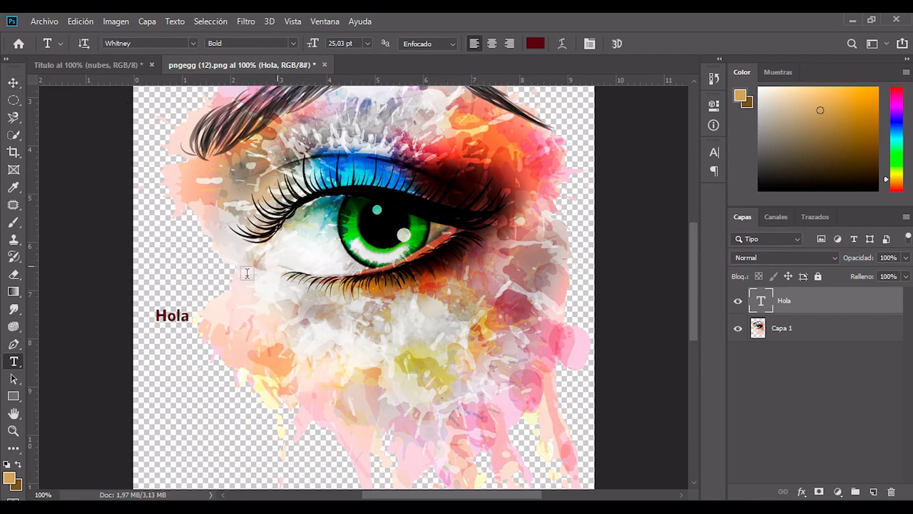
# - Try the Bauhaus 93 font on the whole word Hola, and set its font to Azonix
pyautogui.click(179, 318)
pyautogui.doubleClick(178, 318)
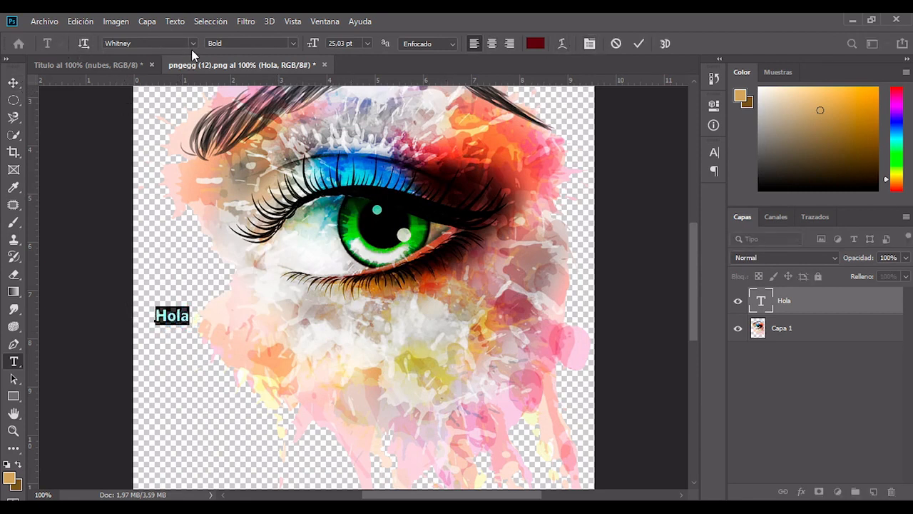
pyautogui.click(193, 44)
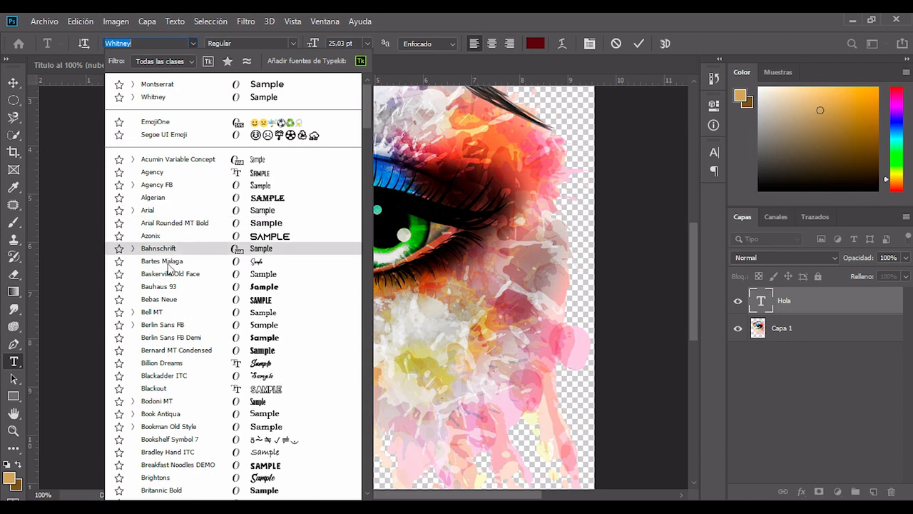
pyautogui.click(161, 286)
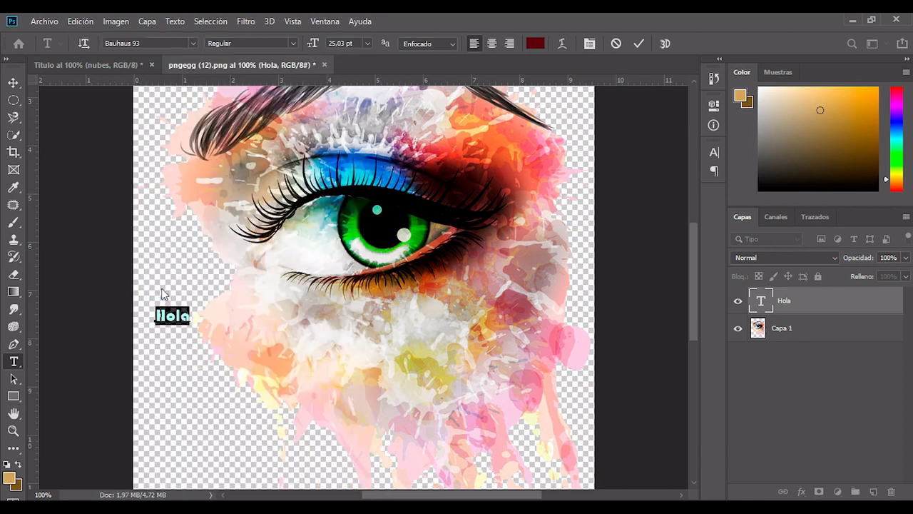
pyautogui.click(193, 43)
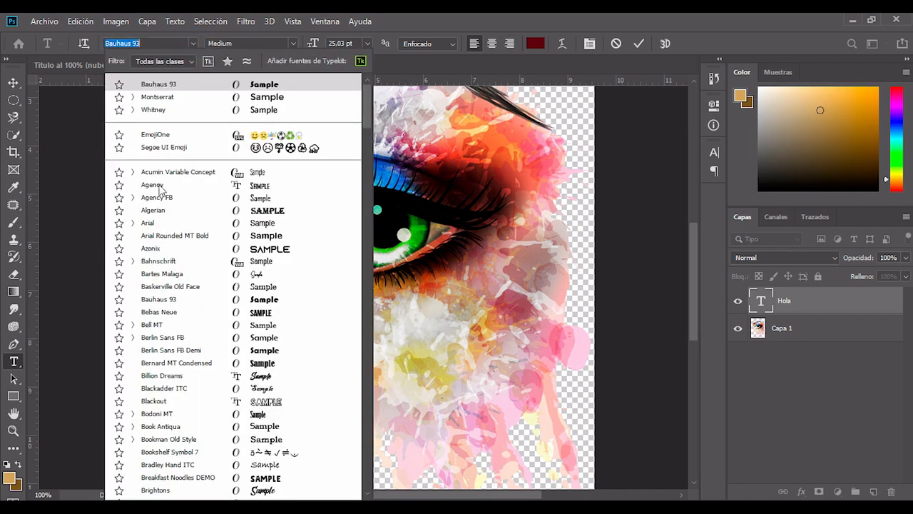
pyautogui.click(160, 253)
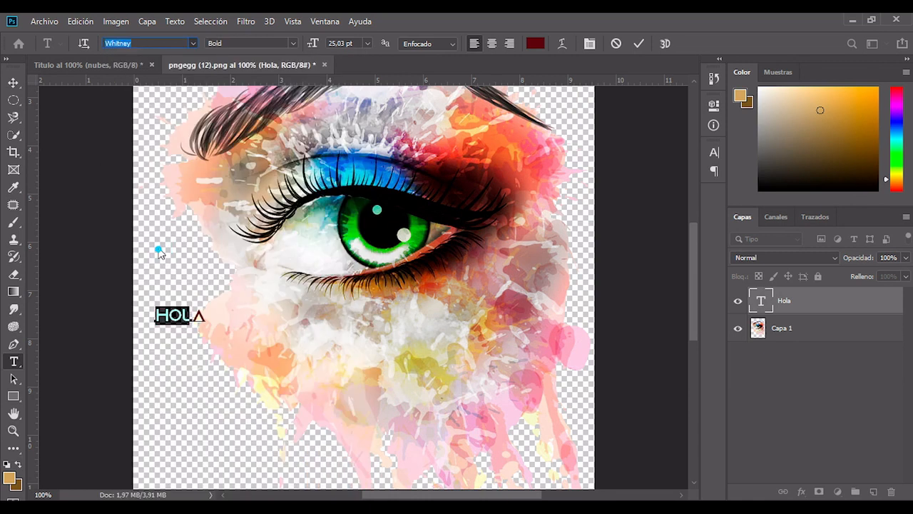
pyautogui.click(295, 43)
pyautogui.click(296, 43)
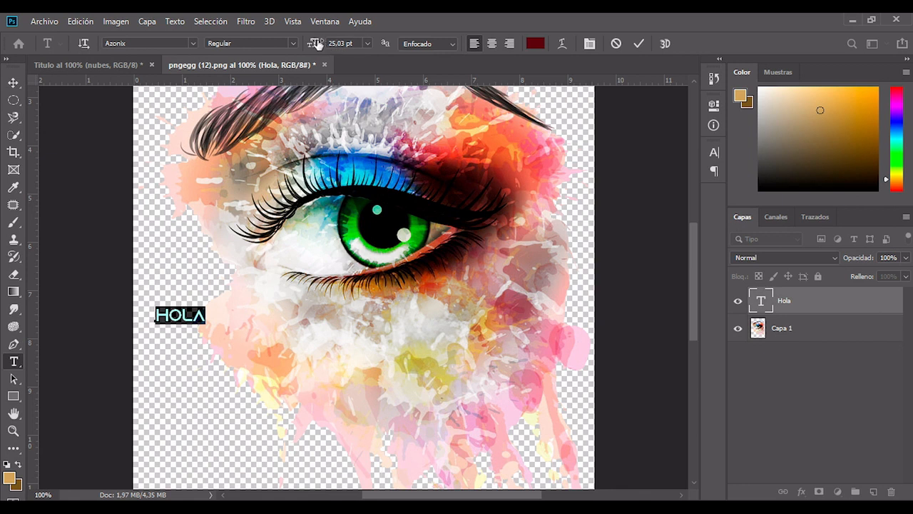
# - Set the Hola text size to 30 pt, and enlarge it further to 50 pt
pyautogui.click(367, 44)
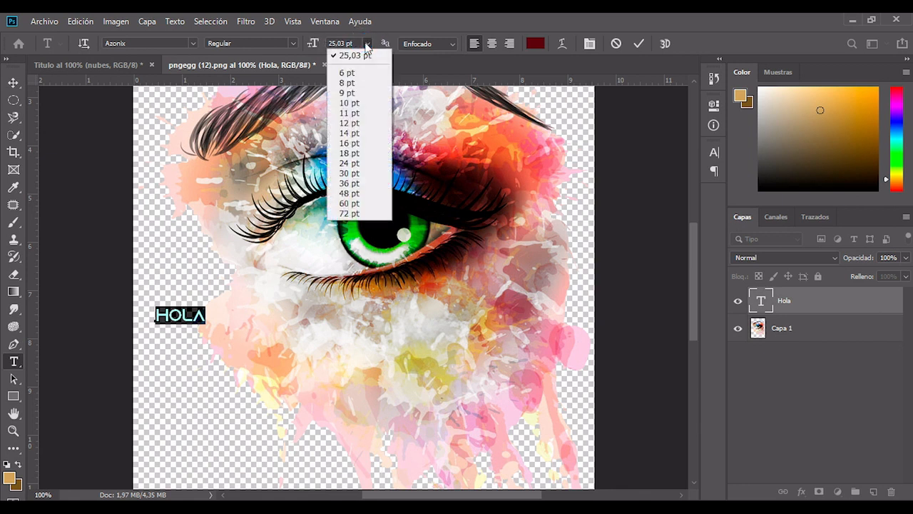
pyautogui.click(343, 174)
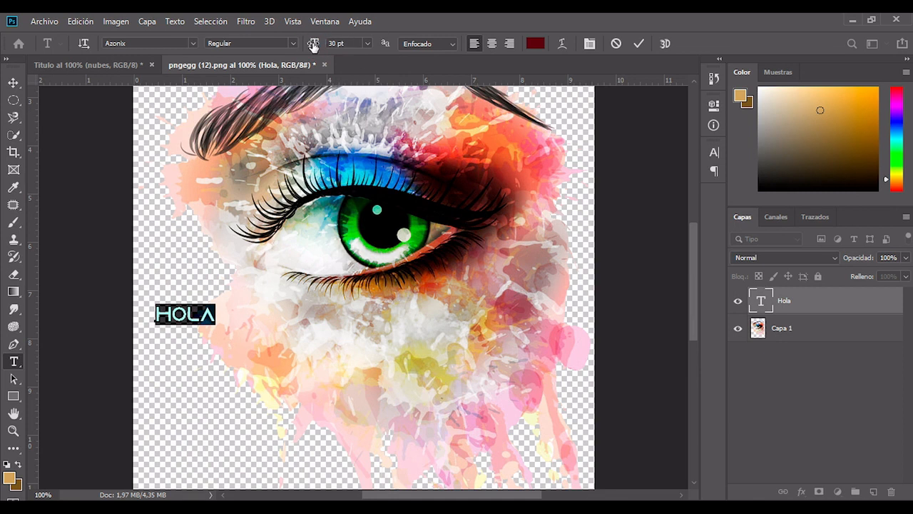
pyautogui.moveTo(313, 46); pyautogui.dragTo(301, 69)
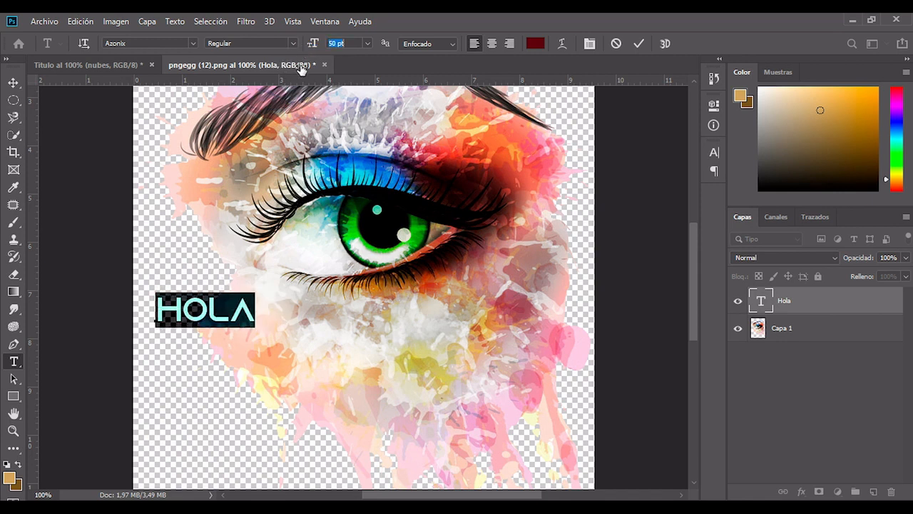
# - Try center and right alignment on the Hola text, and restore its left alignment
pyautogui.click(453, 45)
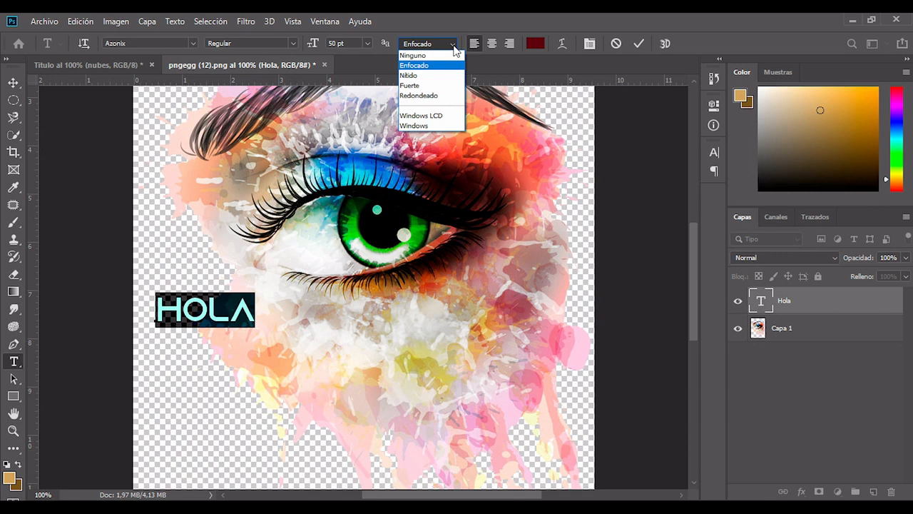
pyautogui.click(453, 45)
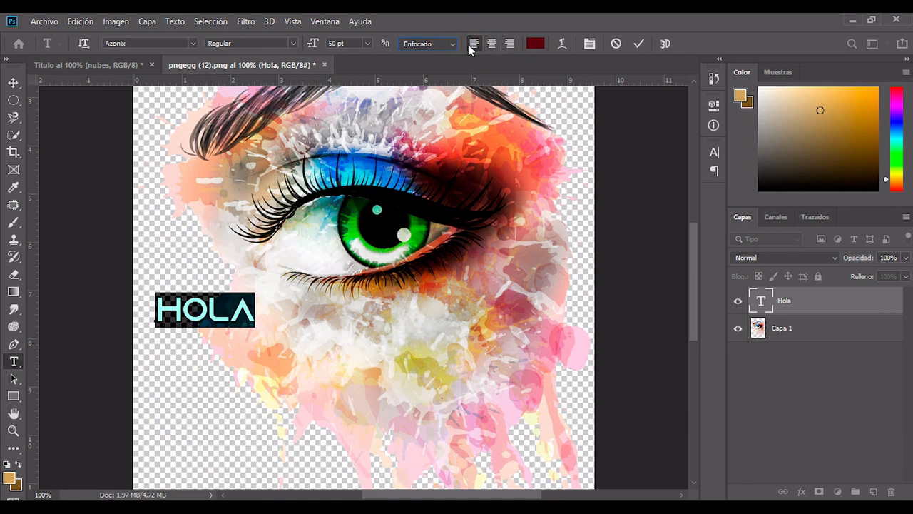
pyautogui.click(493, 44)
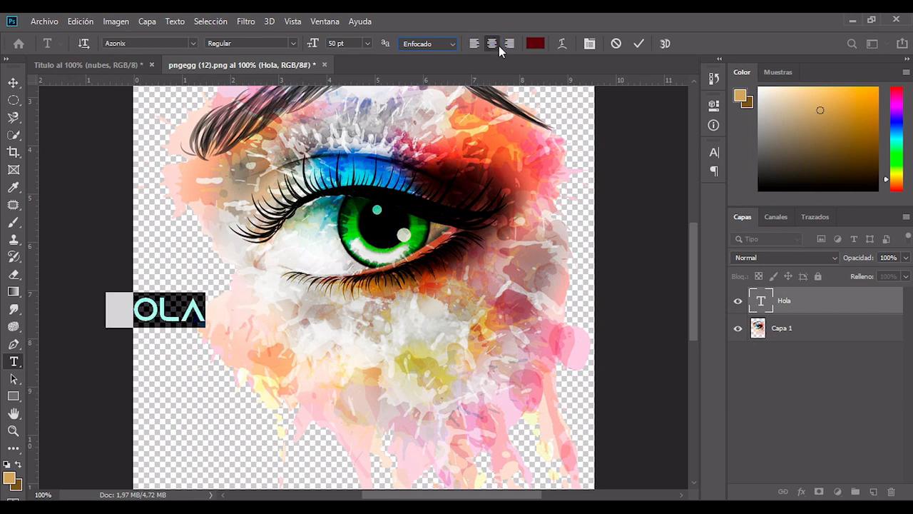
pyautogui.click(509, 44)
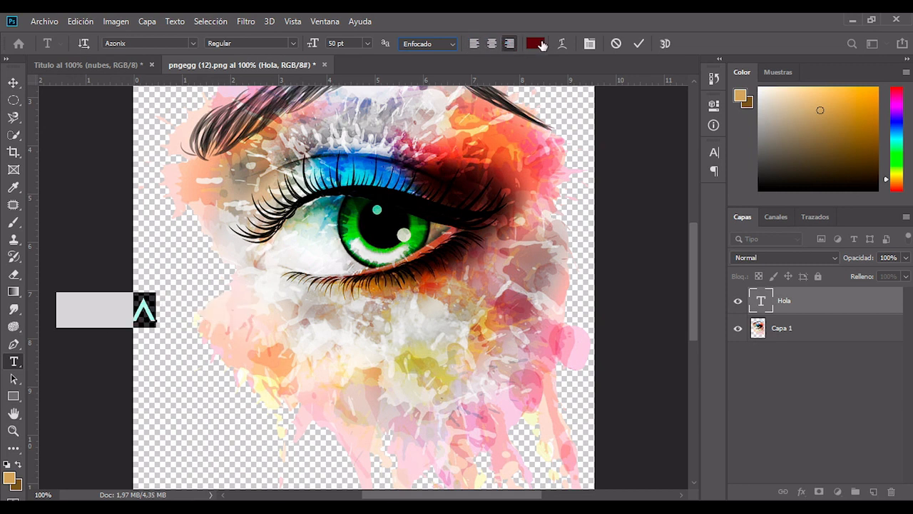
pyautogui.click(474, 43)
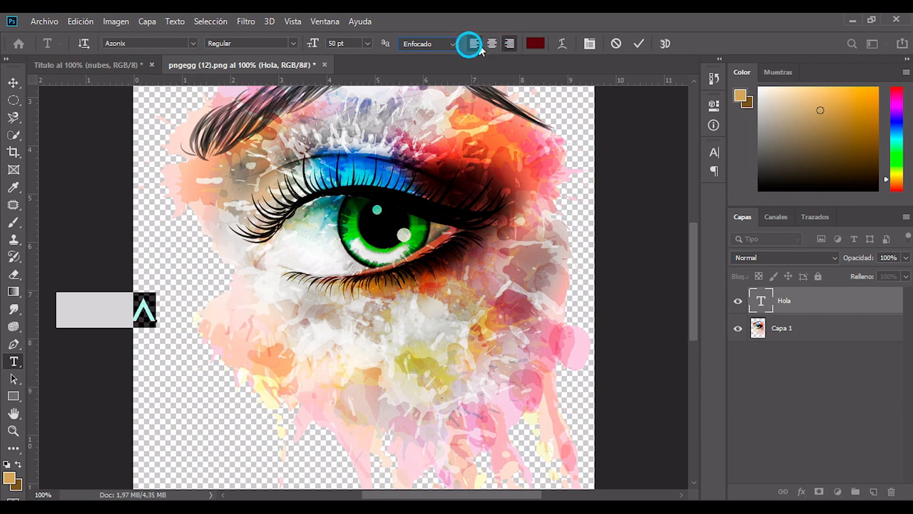
# - Warp the Hola text with the horizontal Arco style and a bend of +12%
pyautogui.click(561, 46)
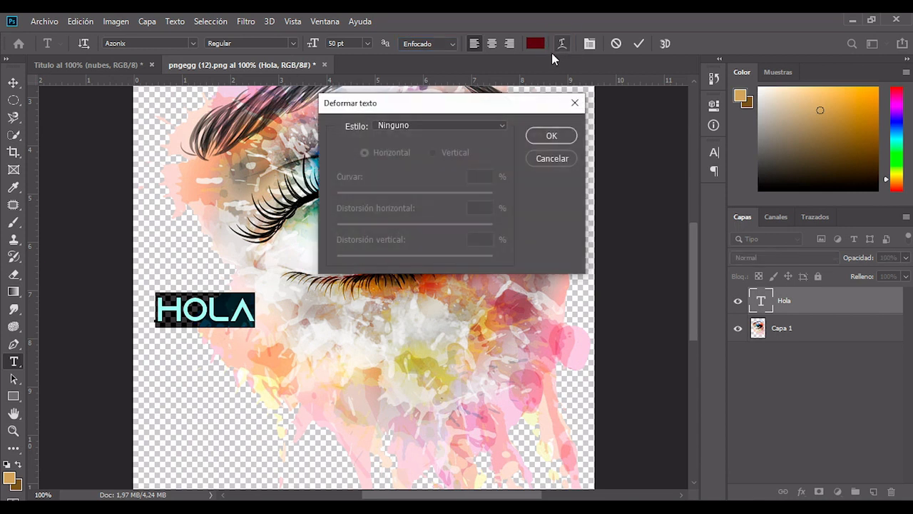
pyautogui.click(483, 129)
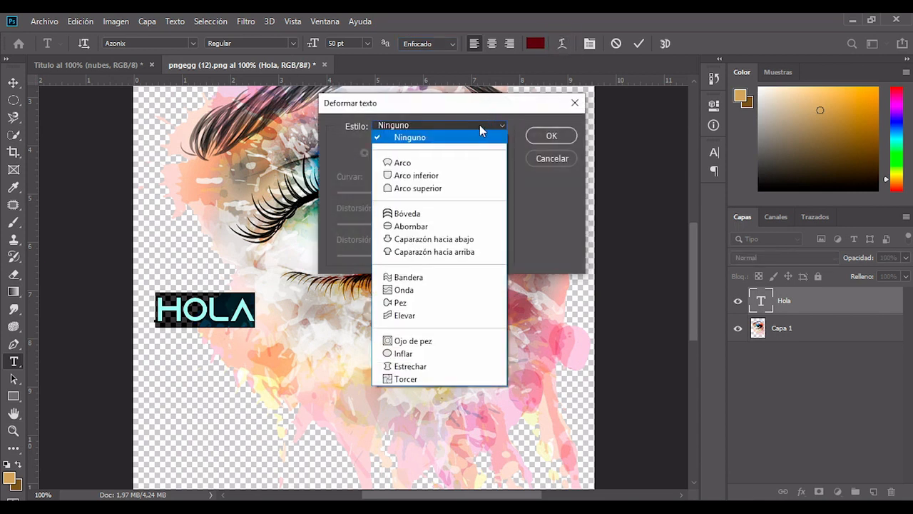
pyautogui.click(443, 162)
pyautogui.moveTo(452, 195); pyautogui.dragTo(423, 198)
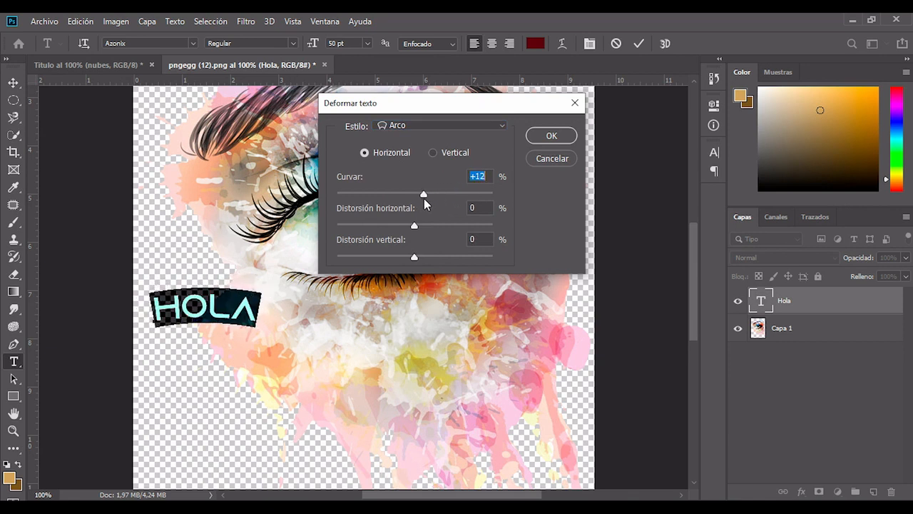
pyautogui.click(550, 135)
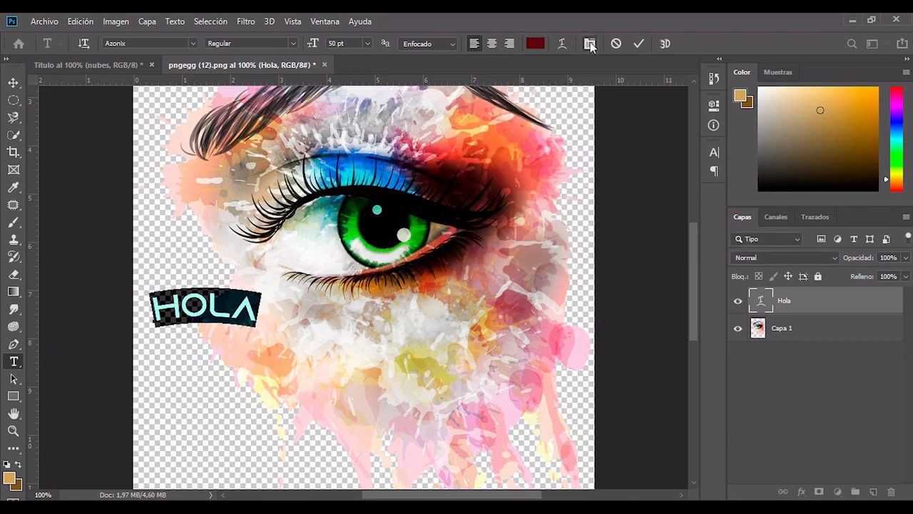
# - Review the character settings of the Hola text, and move the word rightward onto the artwork beneath the eye
pyautogui.click(590, 44)
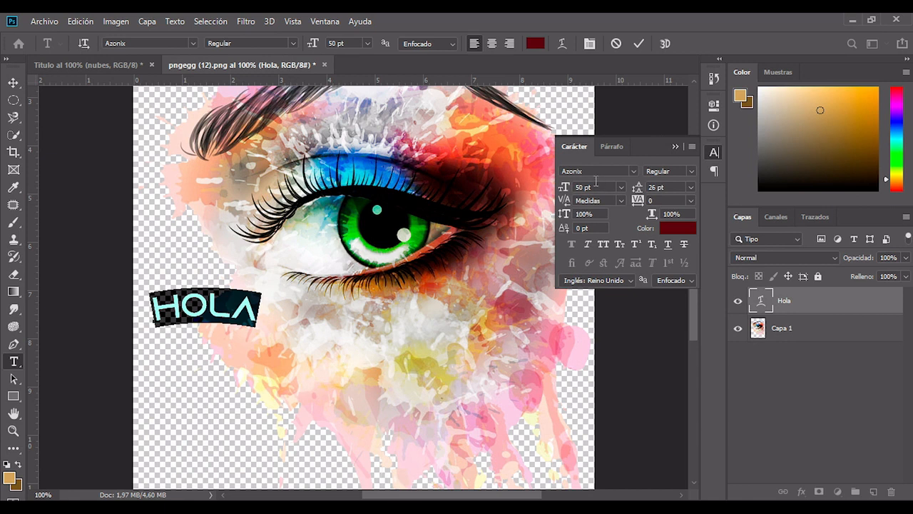
pyautogui.click(675, 147)
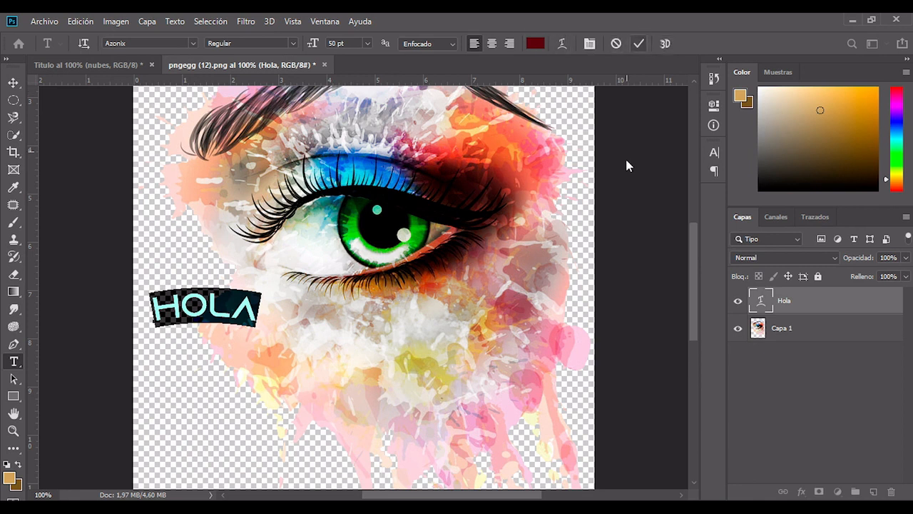
pyautogui.click(13, 84)
pyautogui.moveTo(213, 311); pyautogui.dragTo(373, 326)
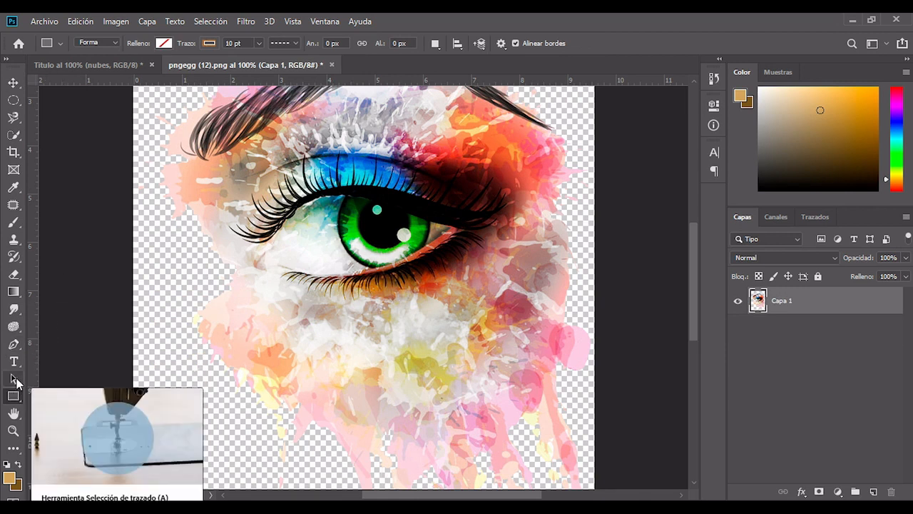
# - Draw a closed, curved Pen path running across the eye and around the painted area below it
pyautogui.click(14, 379)
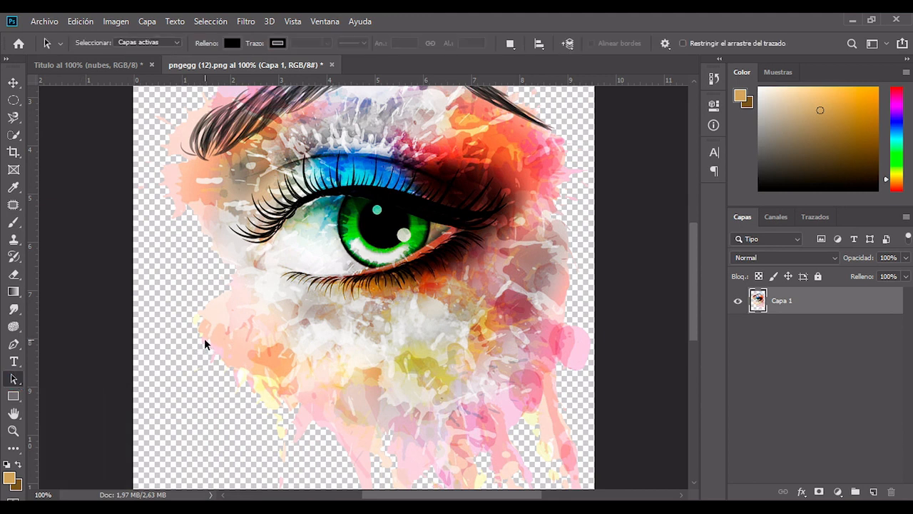
pyautogui.press('p')
pyautogui.click(186, 239)
pyautogui.moveTo(463, 303); pyautogui.dragTo(463, 335)
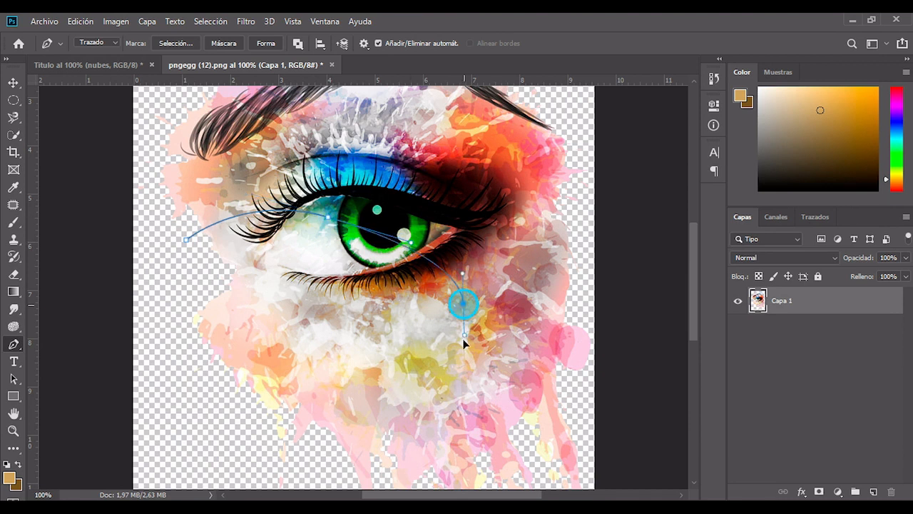
pyautogui.moveTo(369, 420); pyautogui.dragTo(298, 406)
pyautogui.moveTo(225, 335); pyautogui.dragTo(196, 276)
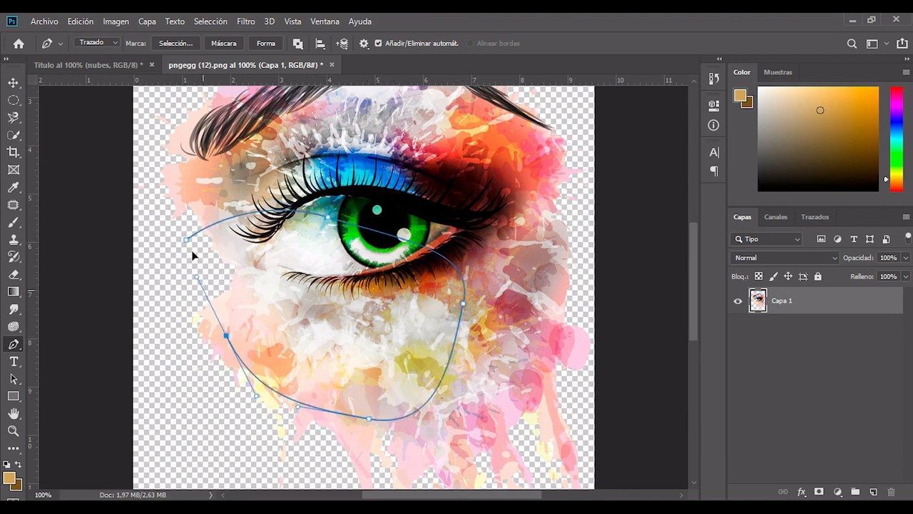
pyautogui.click(186, 239)
# - Move the whole closed path slightly up and to the right over the eye with the Path Selection tool
pyautogui.click(14, 378)
pyautogui.click(186, 241)
pyautogui.moveTo(187, 242)
pyautogui.mouseDown()
pyautogui.moveTo(211, 258)
pyautogui.moveTo(195, 251)
pyautogui.mouseUp()
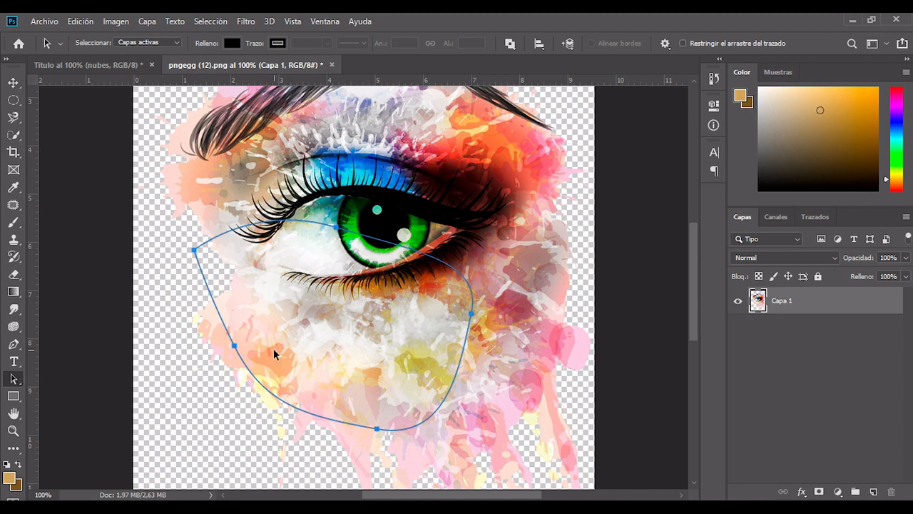
pyautogui.moveTo(253, 374); pyautogui.dragTo(269, 336)
# - Reshape the closed path by moving its individual anchor points inward with the Direct Selection tool
pyautogui.click(19, 382)
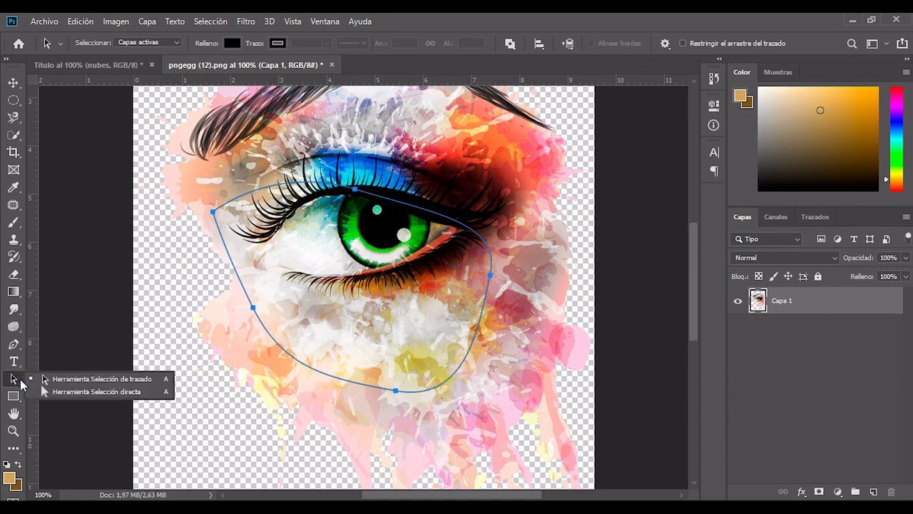
pyautogui.click(62, 395)
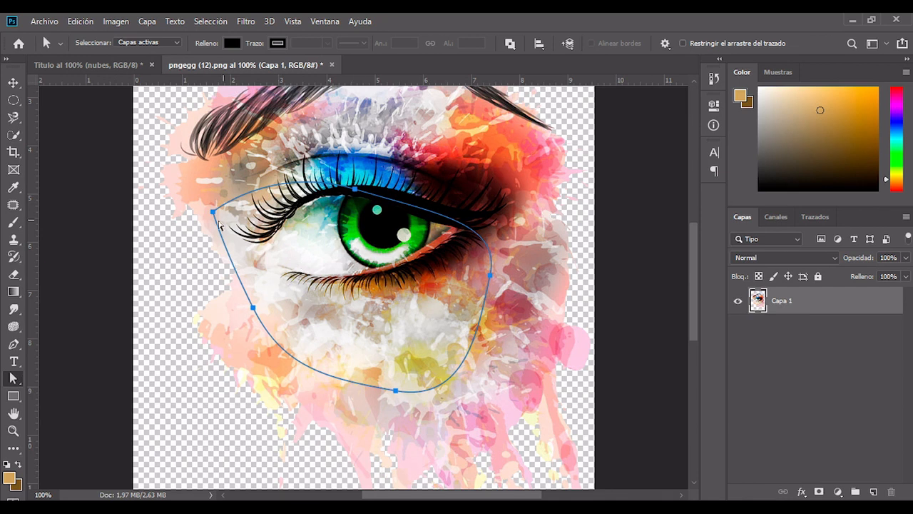
pyautogui.moveTo(213, 214); pyautogui.dragTo(276, 239)
pyautogui.moveTo(355, 191); pyautogui.dragTo(398, 248)
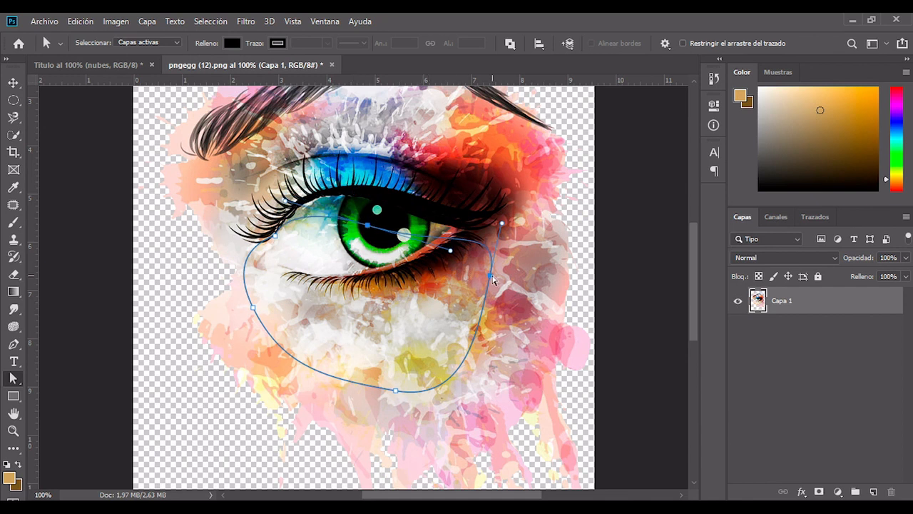
pyautogui.moveTo(492, 278); pyautogui.dragTo(382, 368)
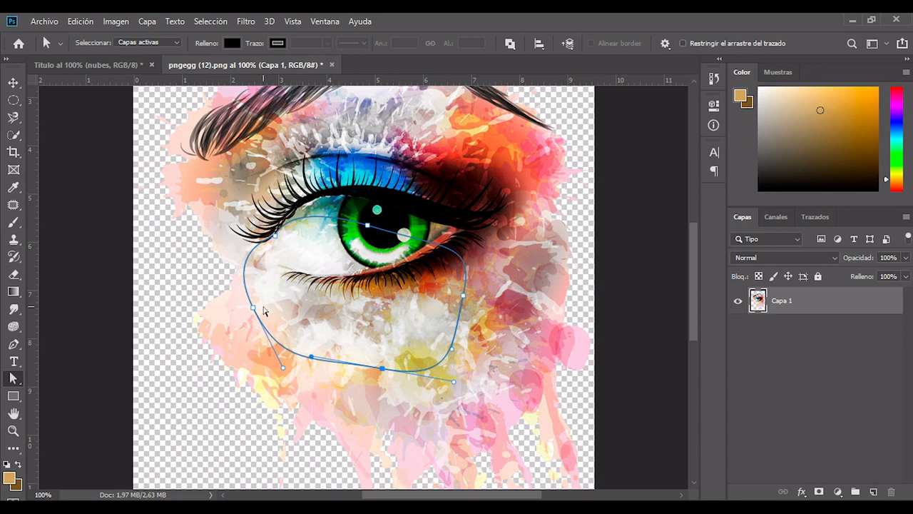
pyautogui.moveTo(253, 308); pyautogui.dragTo(264, 313)
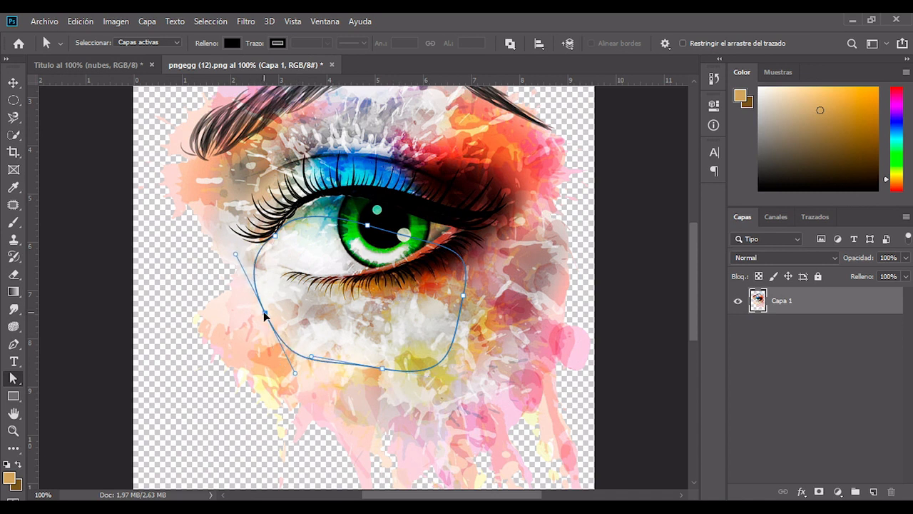
# - Adjust the direction handles of the path's bottom and right anchor points to refine its curves
pyautogui.moveTo(311, 357); pyautogui.dragTo(317, 372)
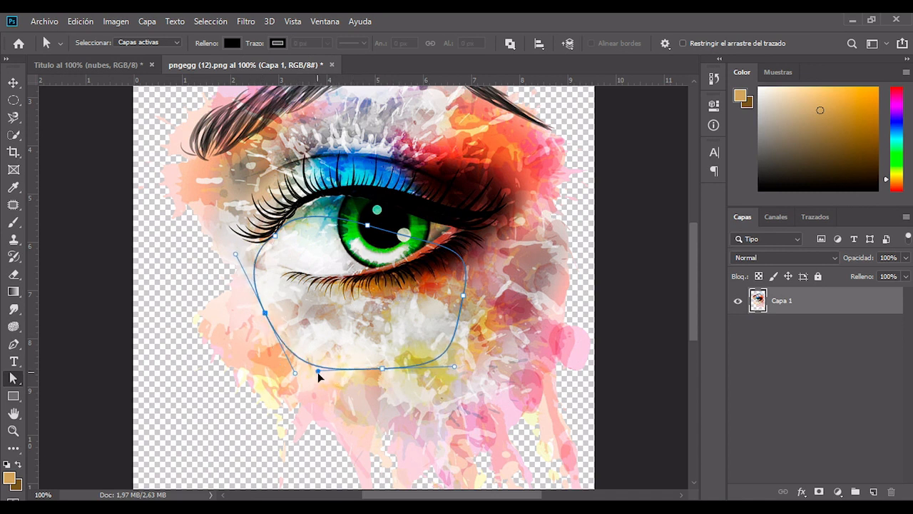
pyautogui.moveTo(454, 365); pyautogui.dragTo(467, 354)
pyautogui.click(463, 295)
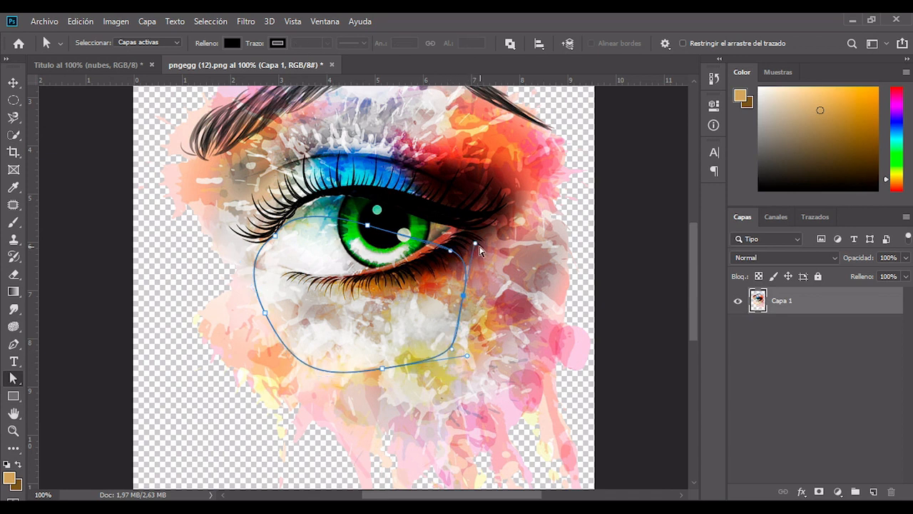
pyautogui.moveTo(475, 243); pyautogui.dragTo(470, 258)
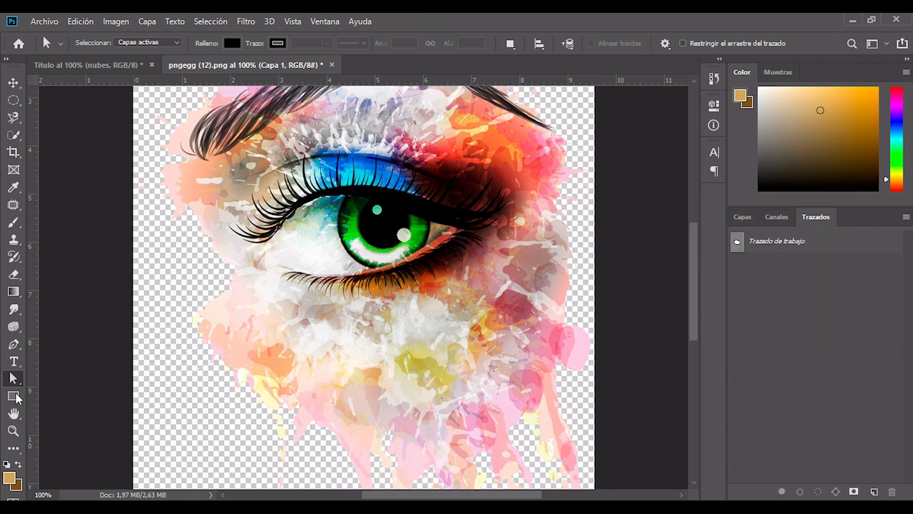
# - Draw a rounded rectangle of about 306 × 306 px over the lower left part of the eye artwork
pyautogui.click(12, 397)
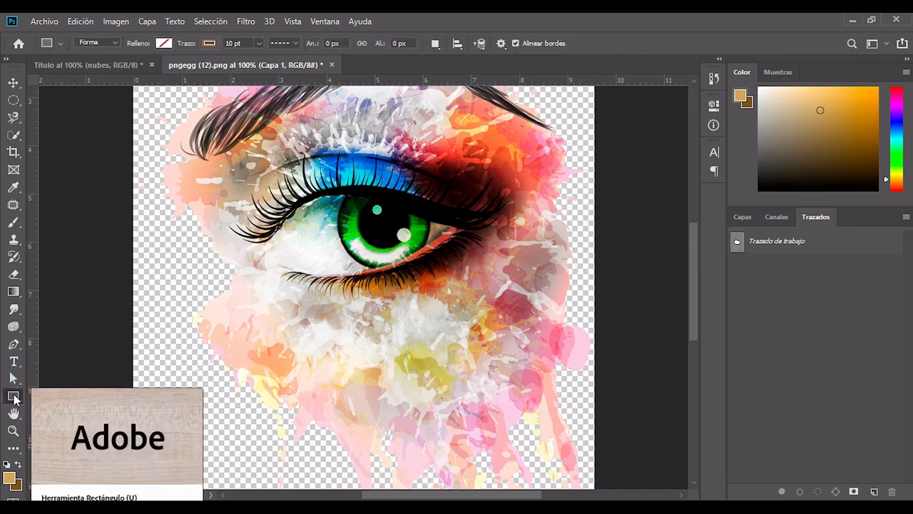
pyautogui.rightClick(14, 398)
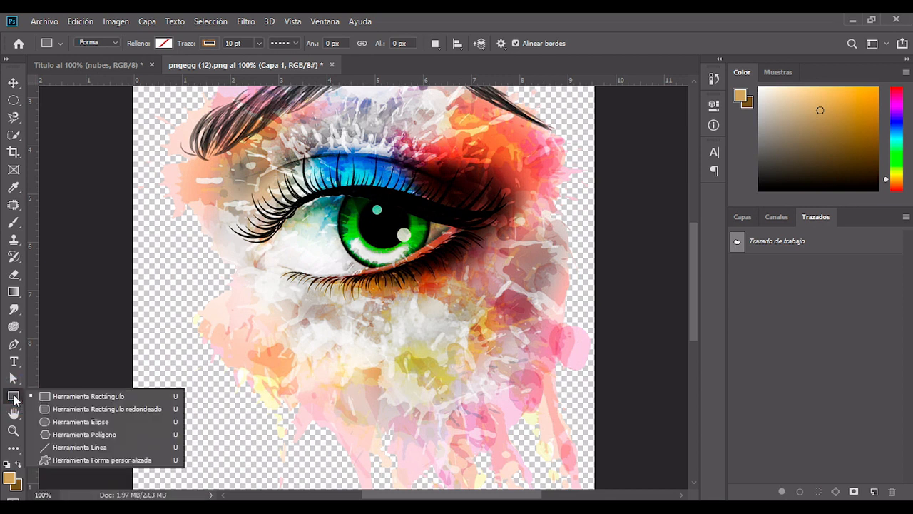
pyautogui.click(76, 409)
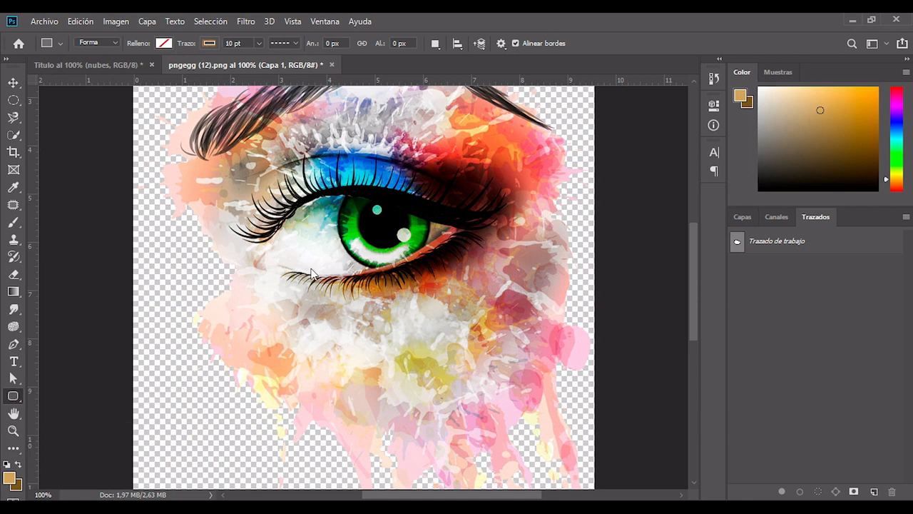
pyautogui.moveTo(213, 202); pyautogui.dragTo(350, 313)
pyautogui.moveTo(307, 294); pyautogui.dragTo(418, 407)
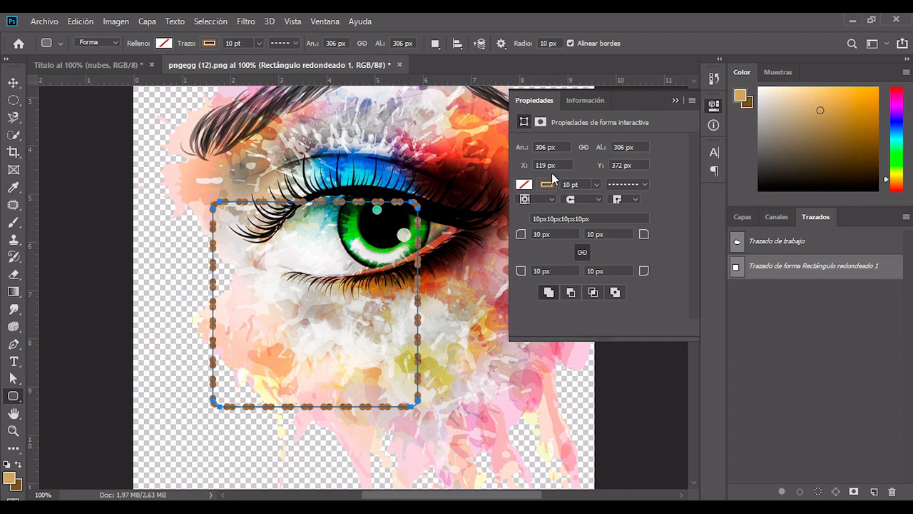
# - Thicken the rounded rectangle's stroke to 19.81 pt and change it to a solid line
pyautogui.click(596, 184)
pyautogui.moveTo(603, 204); pyautogui.dragTo(621, 200)
pyautogui.click(646, 185)
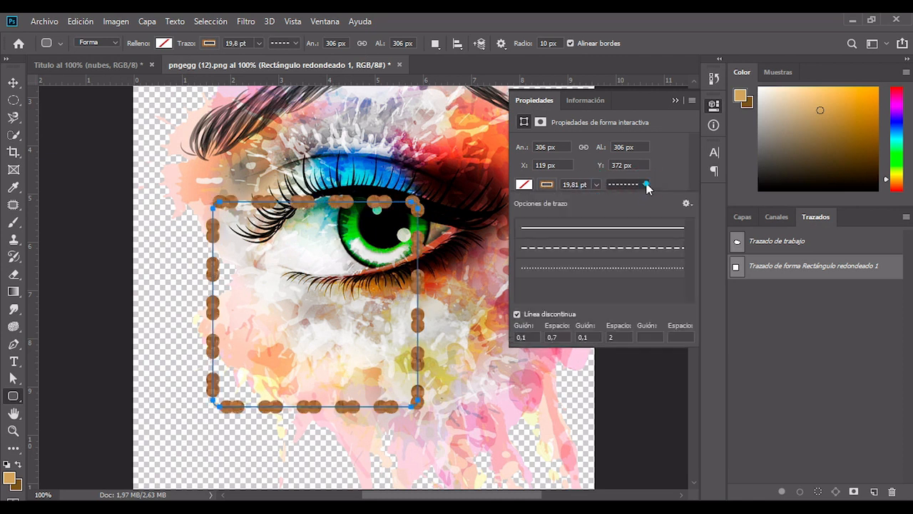
pyautogui.click(624, 226)
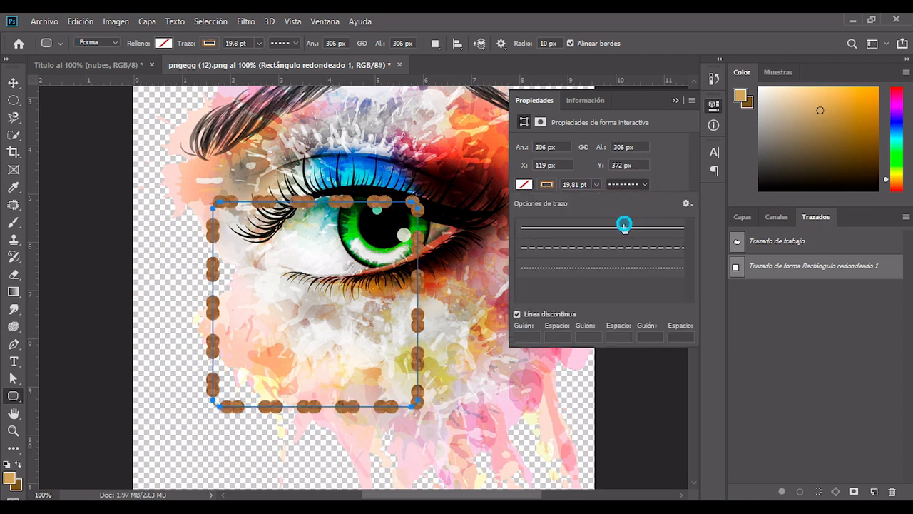
pyautogui.click(642, 186)
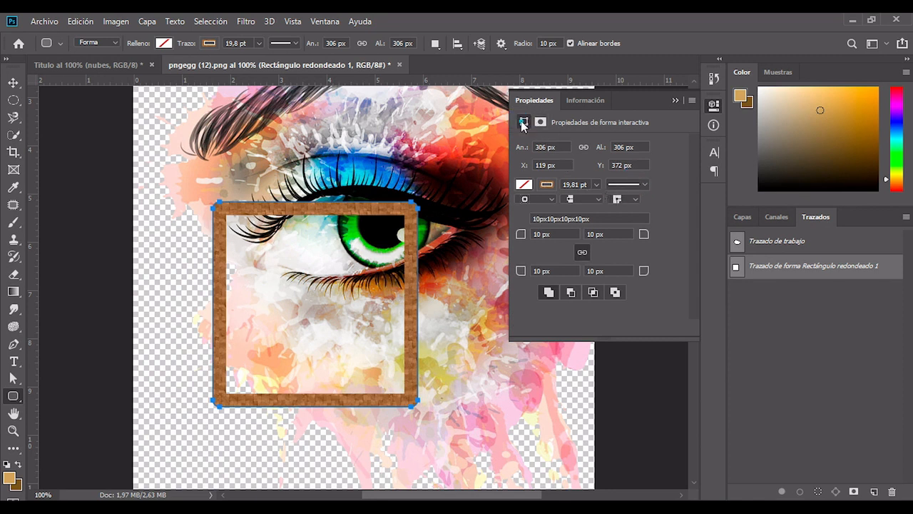
# - Look through the stroke fill types for the rounded rectangle, set its stroke to no color, and close its properties
pyautogui.click(546, 184)
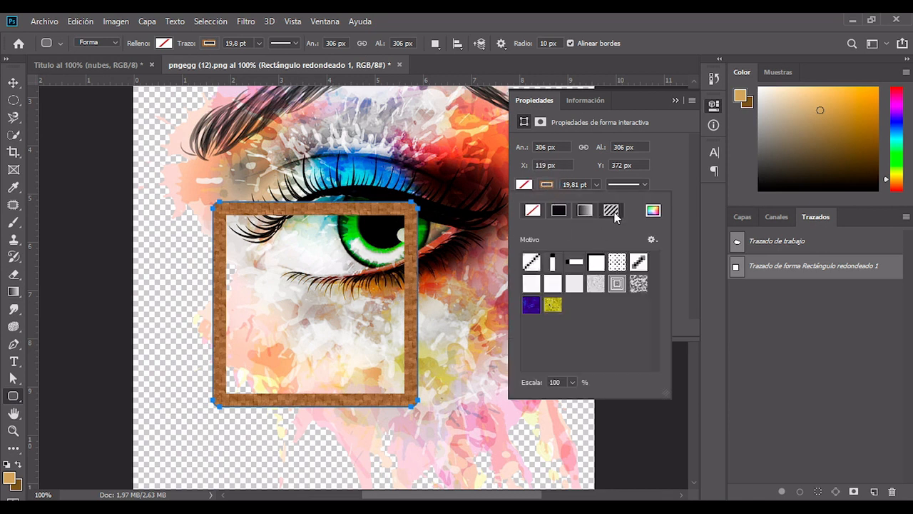
pyautogui.click(533, 210)
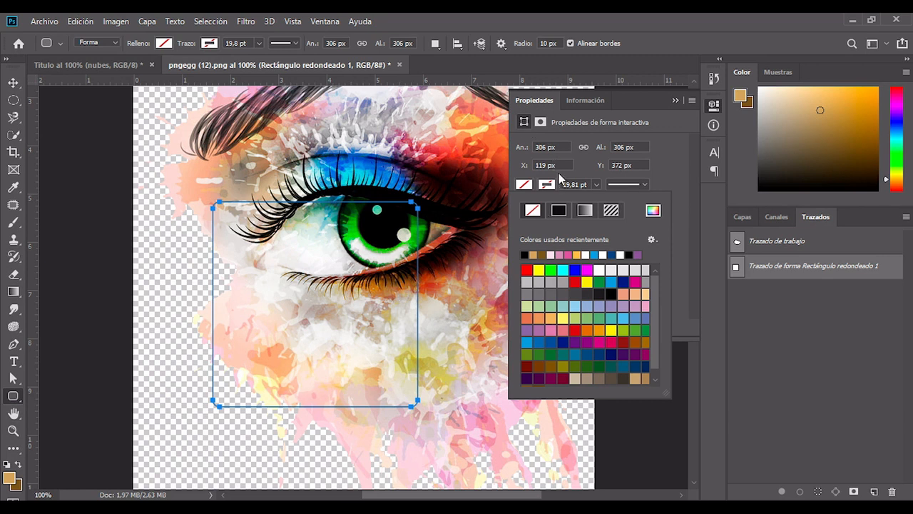
pyautogui.click(669, 173)
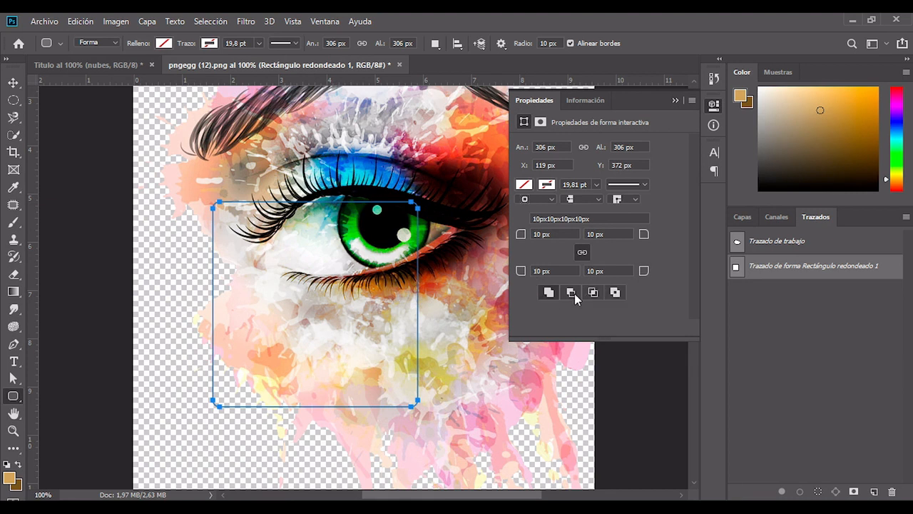
pyautogui.click(678, 103)
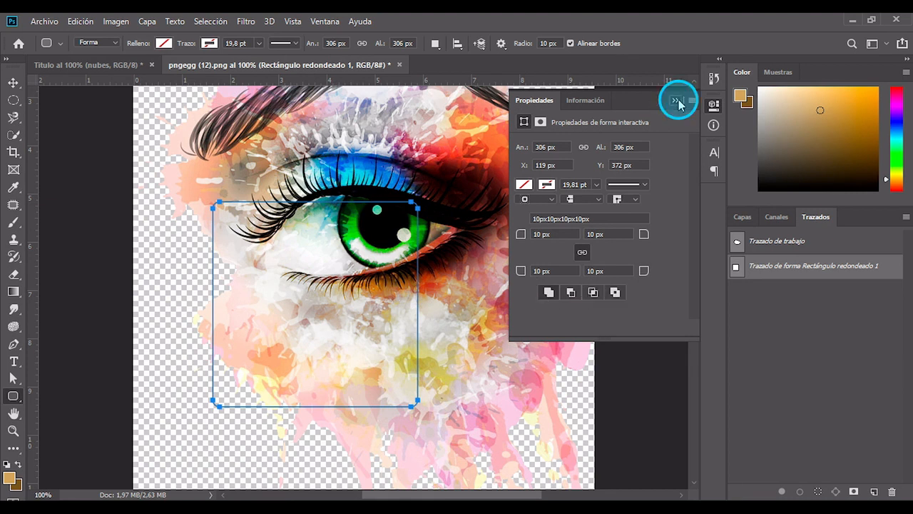
# - Load the rounded rectangle's outline as a selection, hide its layer, and shift the selection up and right over the eye
pyautogui.click(738, 218)
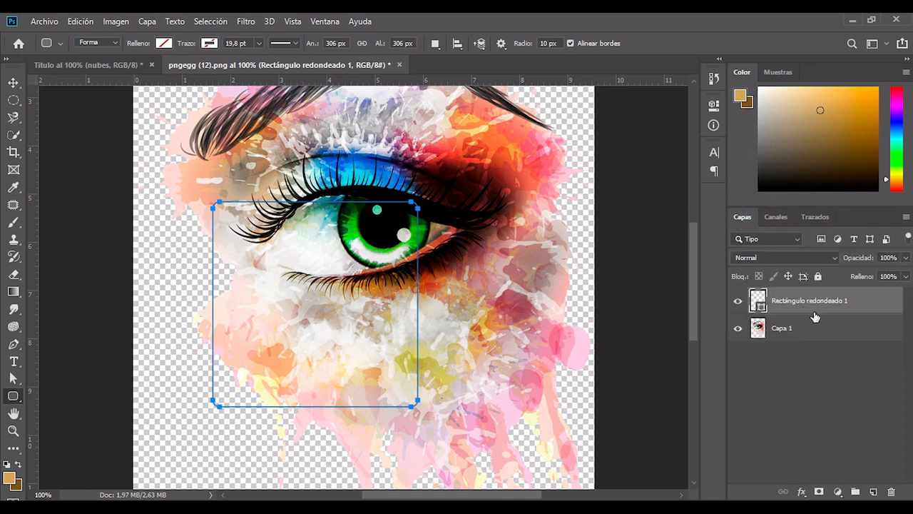
pyautogui.keyDown('ctrl'); pyautogui.click(761, 307); pyautogui.keyUp('ctrl')
pyautogui.click(738, 305)
pyautogui.press('v')
pyautogui.moveTo(375, 273); pyautogui.dragTo(423, 230)
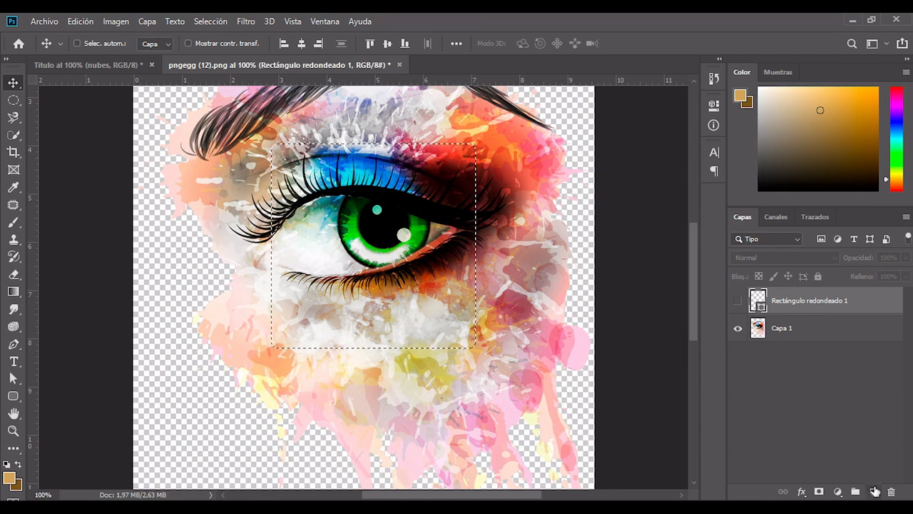
# - Fill the selection with the tan foreground color on a new layer, deselect, and reposition the square at 50% opacity
pyautogui.click(874, 490)
pyautogui.hotkey('alt', 'BackSpace')
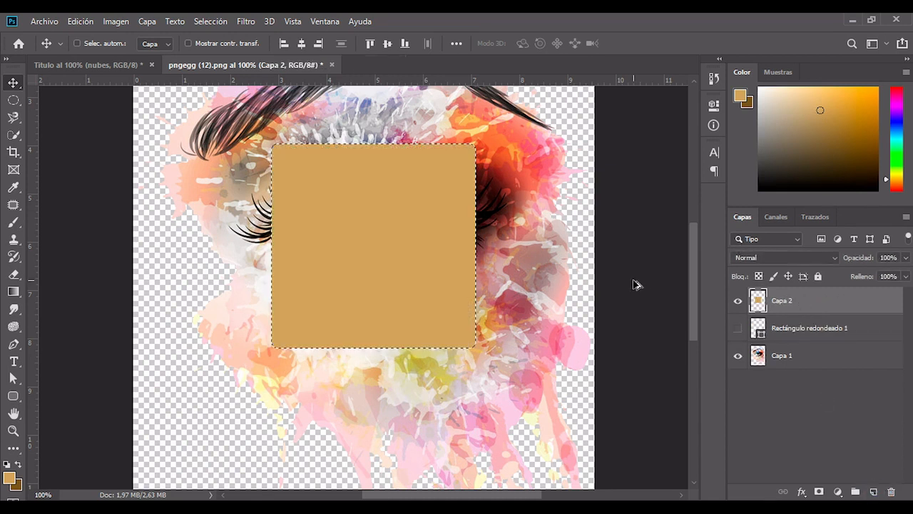
pyautogui.hotkey('ctrl', 'd')
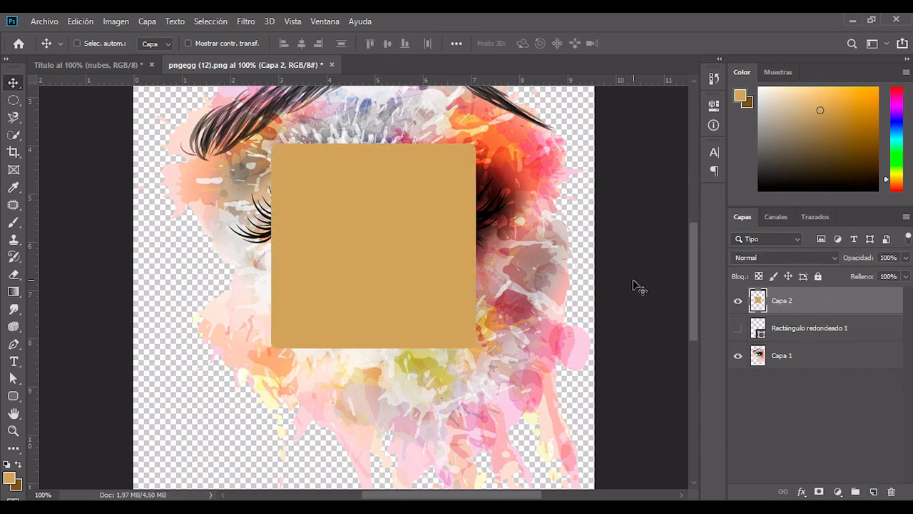
pyautogui.press('5')
pyautogui.moveTo(348, 221); pyautogui.dragTo(314, 241)
# - Choose the Custom Shape tool and append the complete "Todas" shape set to the available shapes
pyautogui.click(13, 395)
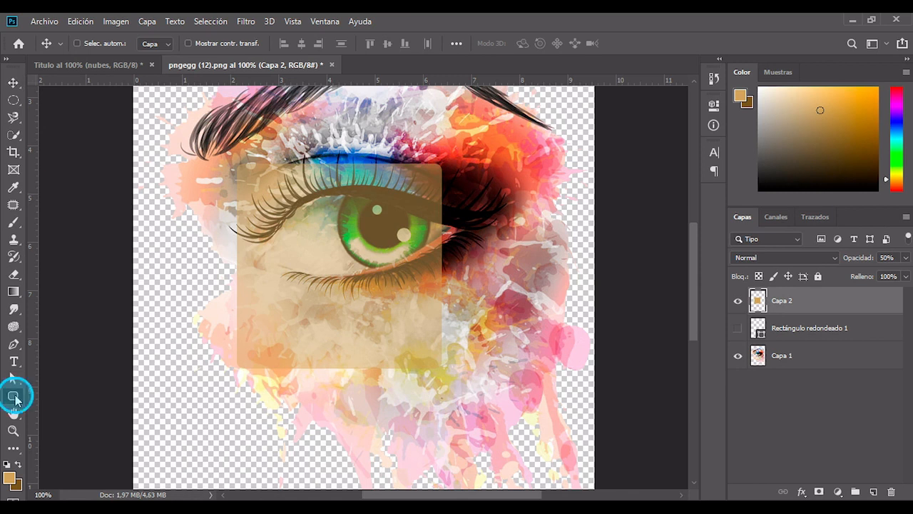
pyautogui.click(85, 460)
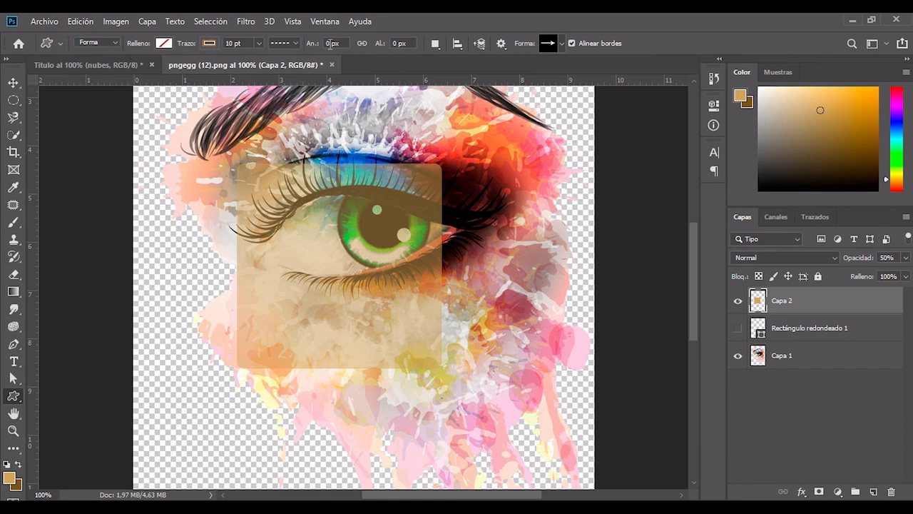
pyautogui.click(61, 44)
pyautogui.click(62, 46)
pyautogui.click(561, 43)
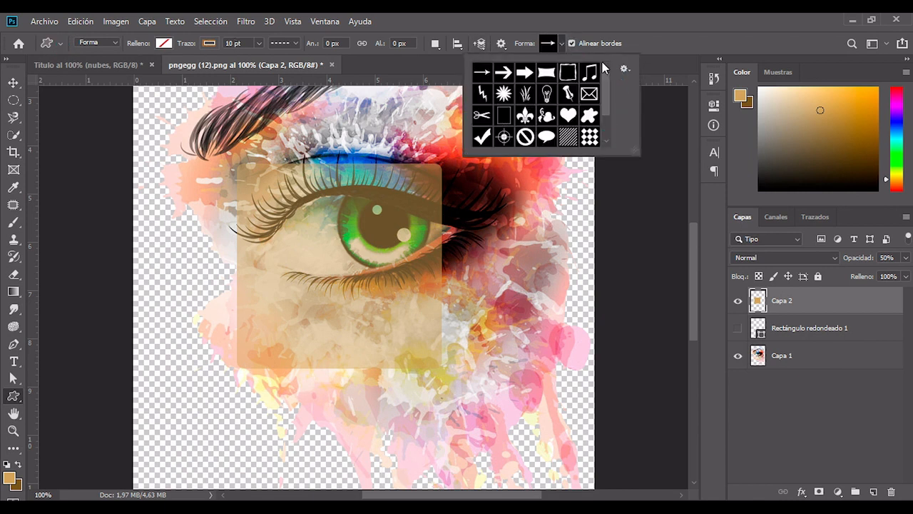
pyautogui.click(625, 69)
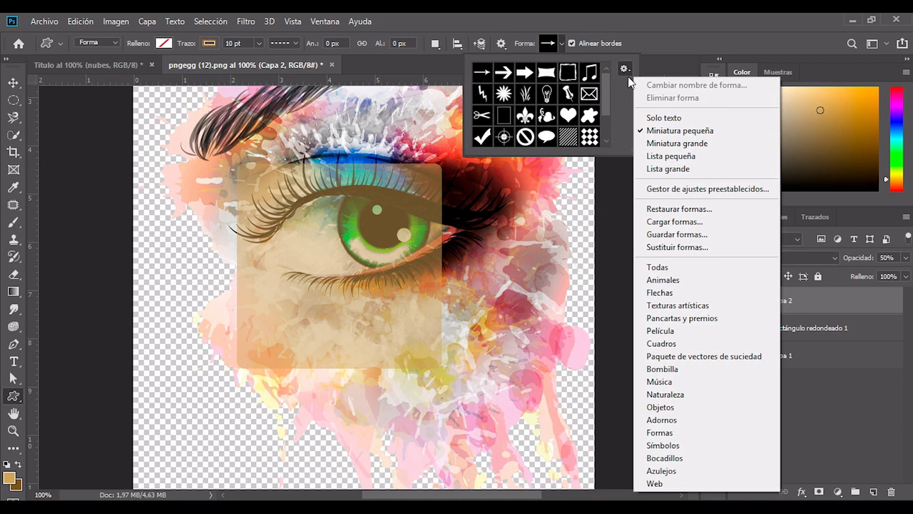
pyautogui.click(674, 269)
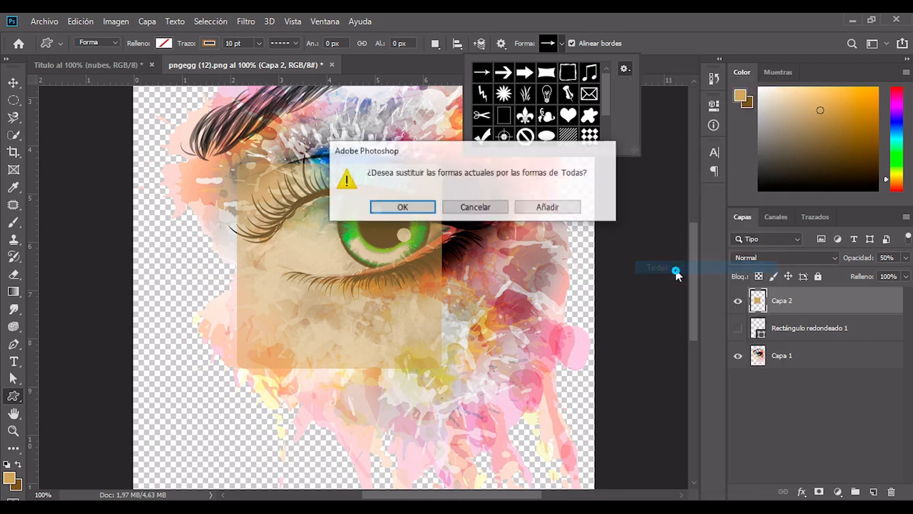
pyautogui.click(542, 206)
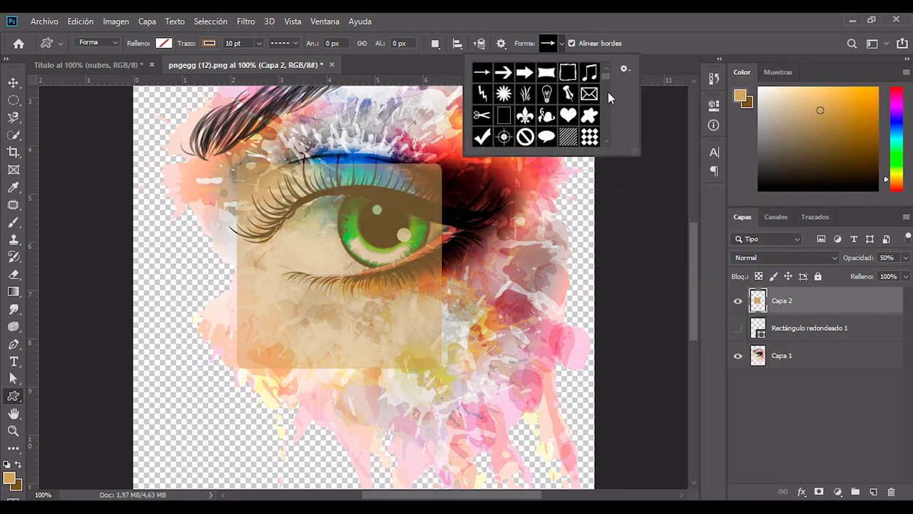
# - Draw a dog custom shape of about 362 × 310 px over the lower left part of the eye artwork
pyautogui.moveTo(607, 83); pyautogui.dragTo(592, 111)
pyautogui.click(589, 126)
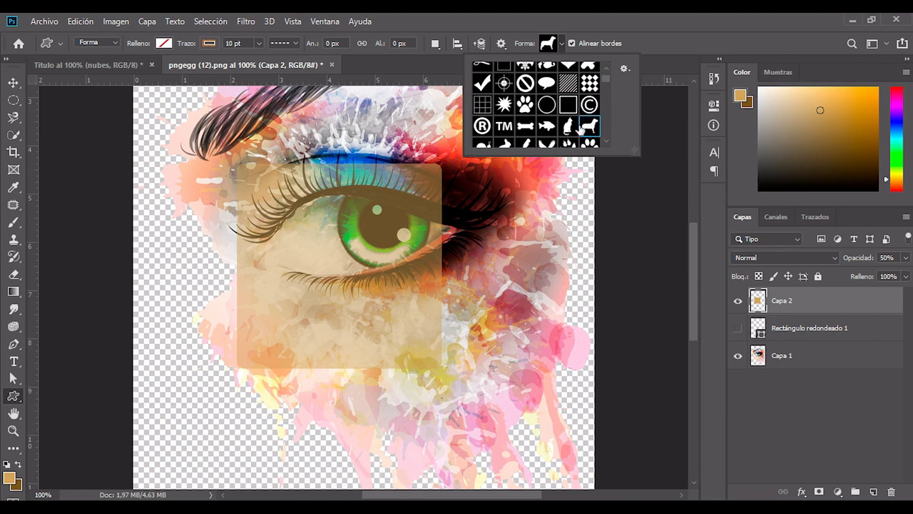
pyautogui.moveTo(219, 246); pyautogui.dragTo(485, 437)
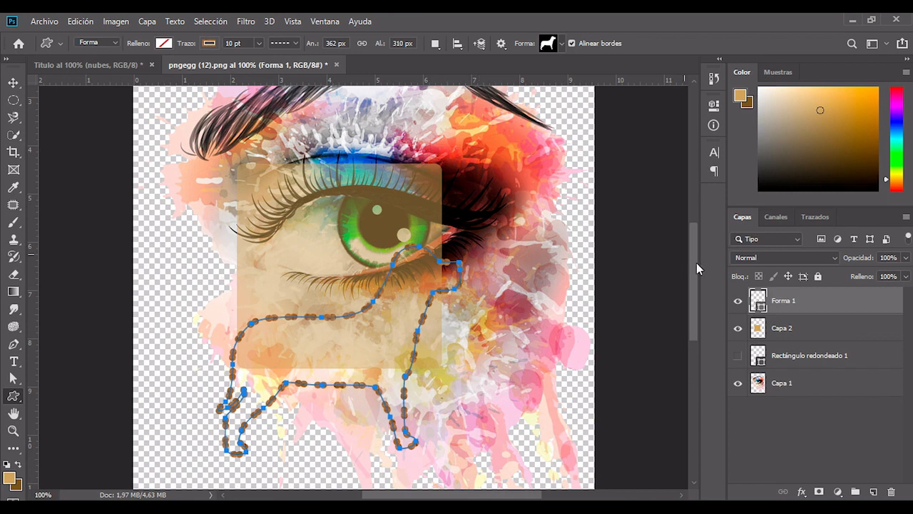
# - Hide the dog shape layer, fill its outline with brown on a new layer, deselect, and move the filled dog right and slightly up
pyautogui.click(738, 304)
pyautogui.keyDown('ctrl'); pyautogui.click(760, 307); pyautogui.keyUp('ctrl')
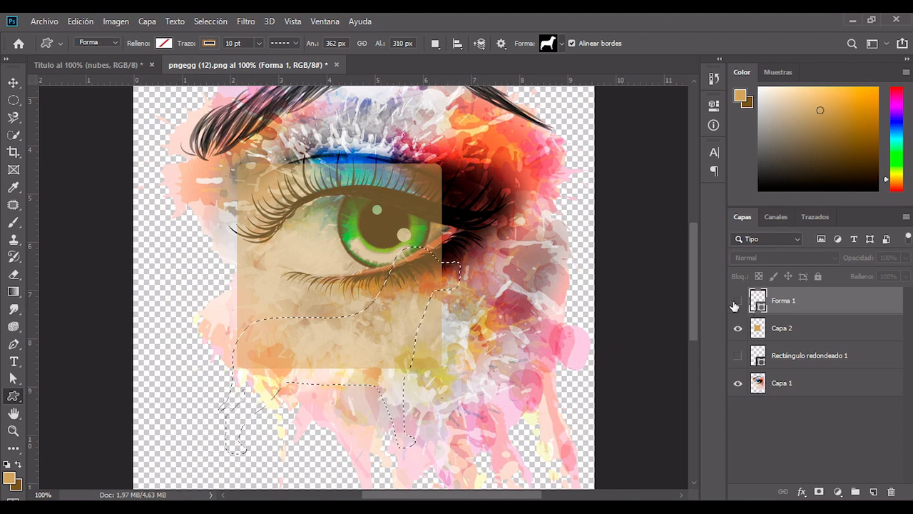
pyautogui.click(873, 492)
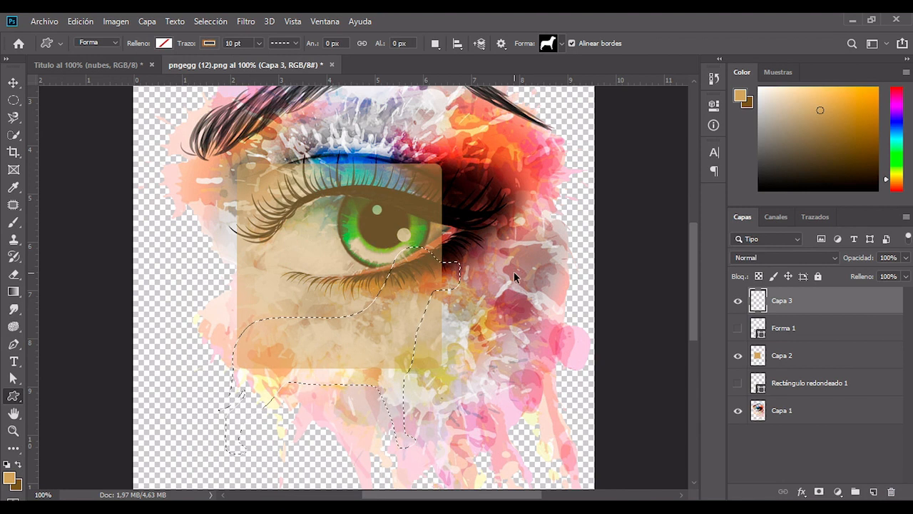
pyautogui.hotkey('alt', 'BackSpace')
pyautogui.hotkey('ctrl', 'd')
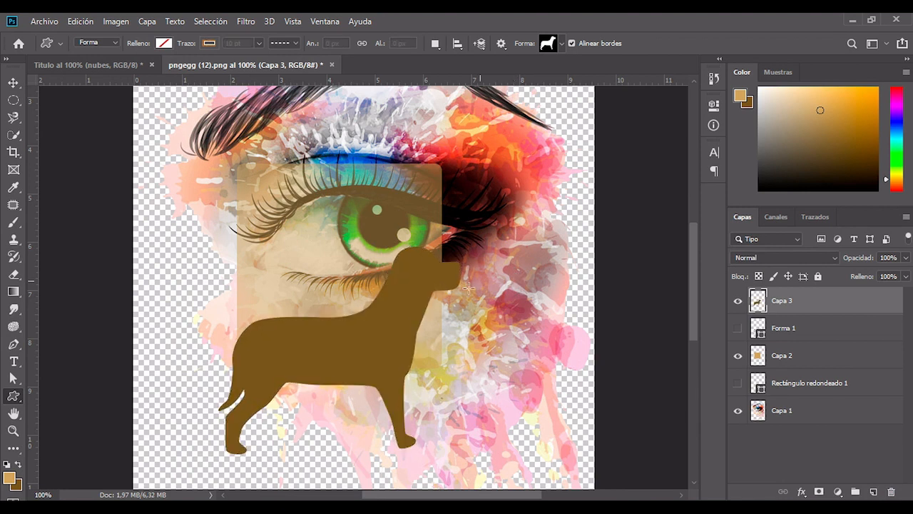
pyautogui.press('v')
pyautogui.moveTo(386, 329); pyautogui.dragTo(435, 316)
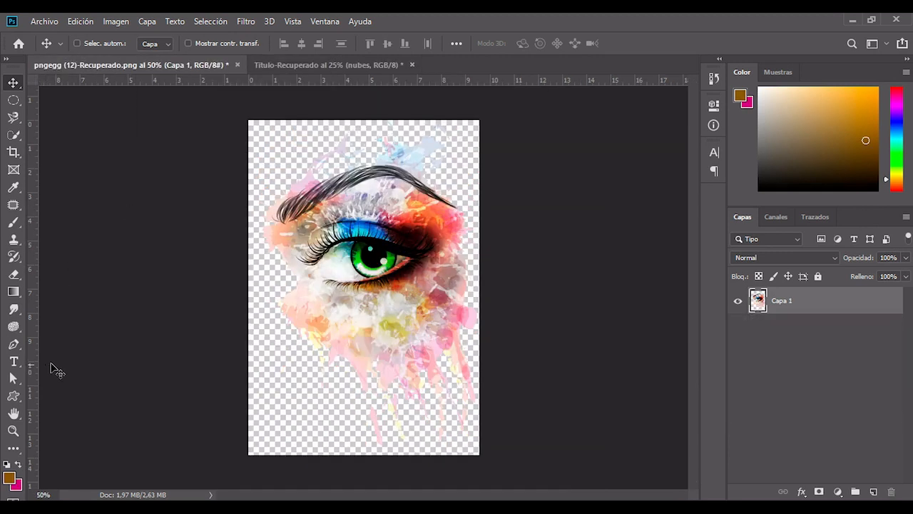
# - Magnify the eye image to 100% and pan around it with the Hand tool to examine different areas
pyautogui.click(13, 413)
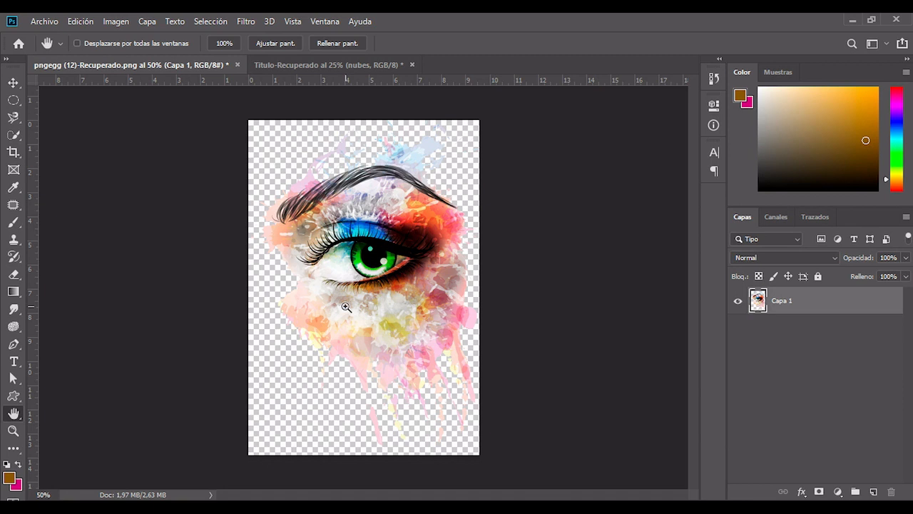
pyautogui.hotkey('ctrl', '+')
pyautogui.hotkey('ctrl', '+')
pyautogui.moveTo(439, 266); pyautogui.dragTo(391, 404)
pyautogui.moveTo(178, 154); pyautogui.dragTo(335, 204)
pyautogui.moveTo(528, 272); pyautogui.dragTo(430, 236)
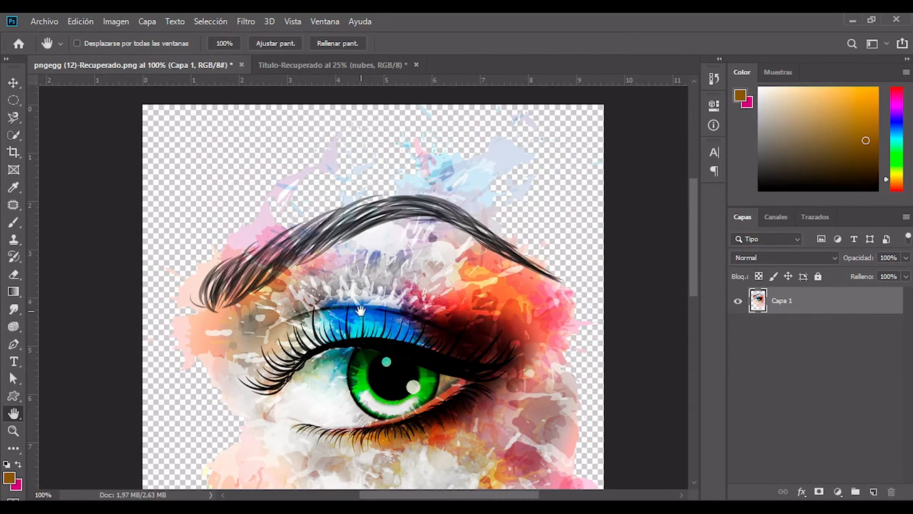
pyautogui.moveTo(403, 341); pyautogui.dragTo(380, 251)
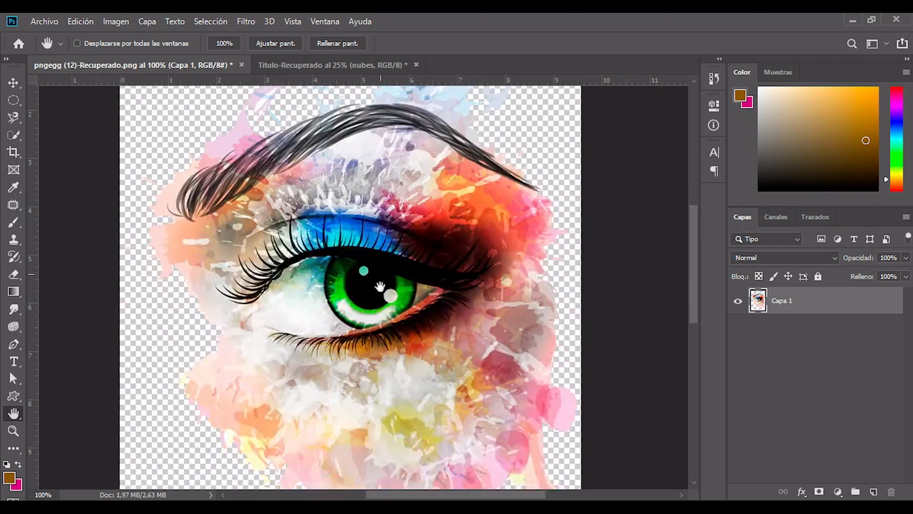
pyautogui.moveTo(389, 321); pyautogui.dragTo(392, 249)
pyautogui.moveTo(373, 299); pyautogui.dragTo(383, 244)
pyautogui.moveTo(426, 317); pyautogui.dragTo(359, 333)
pyautogui.moveTo(379, 258); pyautogui.dragTo(381, 354)
pyautogui.moveTo(442, 233); pyautogui.dragTo(414, 320)
pyautogui.moveTo(380, 220); pyautogui.dragTo(426, 252)
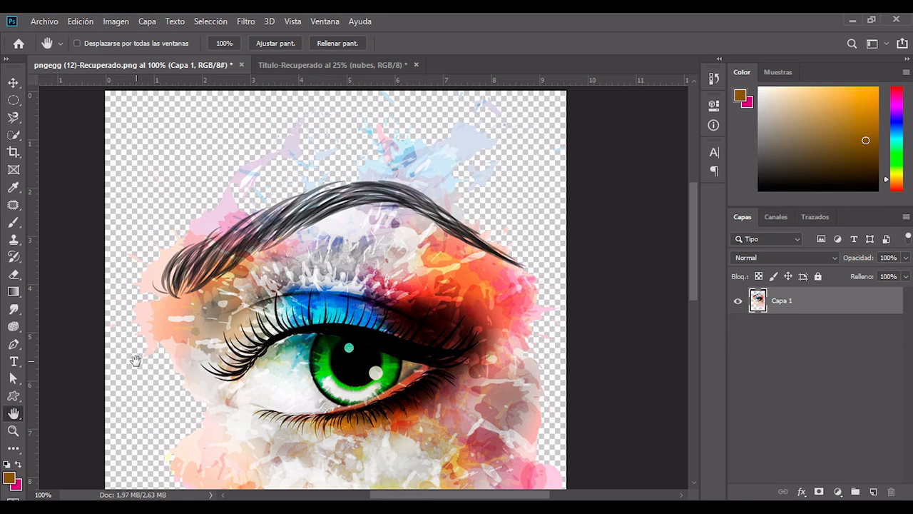
# - Magnify the blue eyelid area to 300% with the Zoom tool, and zoom back out from the same area
pyautogui.click(12, 431)
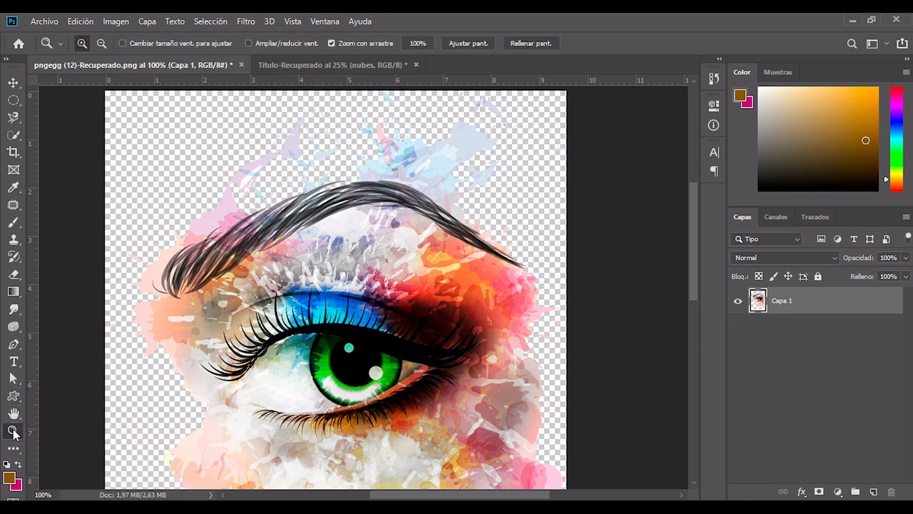
pyautogui.click(325, 319)
pyautogui.click(309, 313)
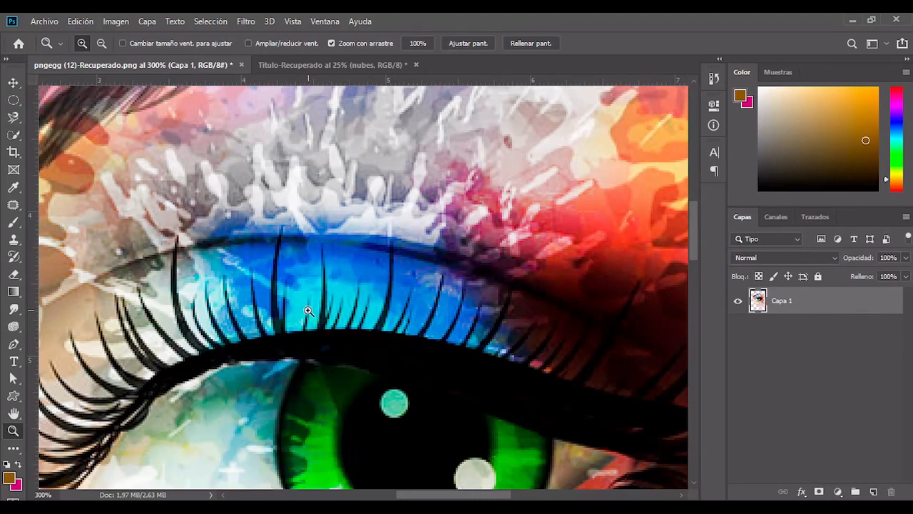
pyautogui.press('alt')
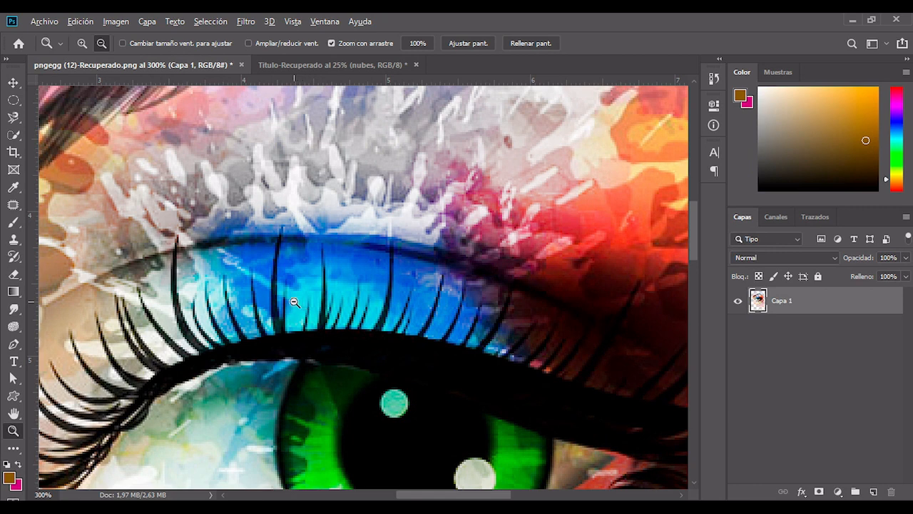
pyautogui.keyDown('alt'); pyautogui.click(329, 306); pyautogui.keyUp('alt')
pyautogui.keyDown('alt'); pyautogui.click(329, 305); pyautogui.keyUp('alt')
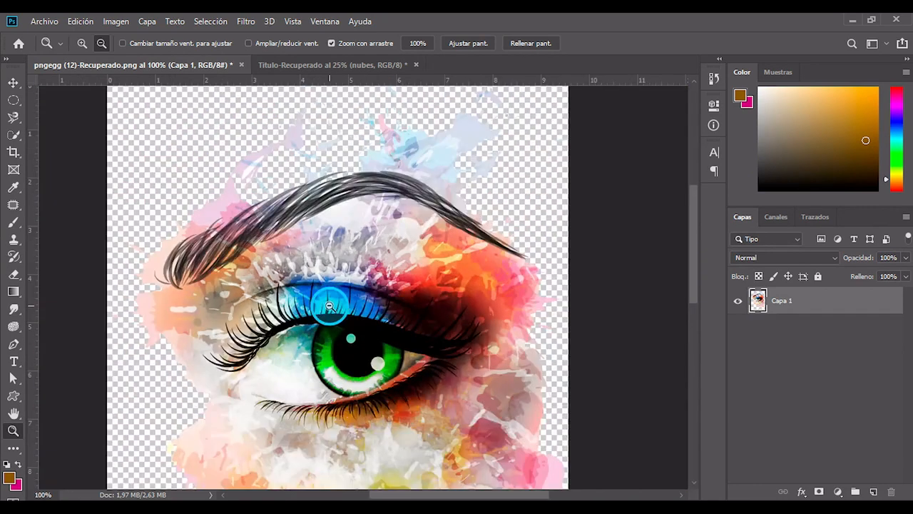
pyautogui.keyDown('alt'); pyautogui.click(329, 306); pyautogui.keyUp('alt')
# - Inspect the eye image with continuous drag zooming in and out, panning it sideways within the canvas area
pyautogui.moveTo(281, 305); pyautogui.dragTo(350, 303)
pyautogui.moveTo(271, 284); pyautogui.dragTo(419, 310)
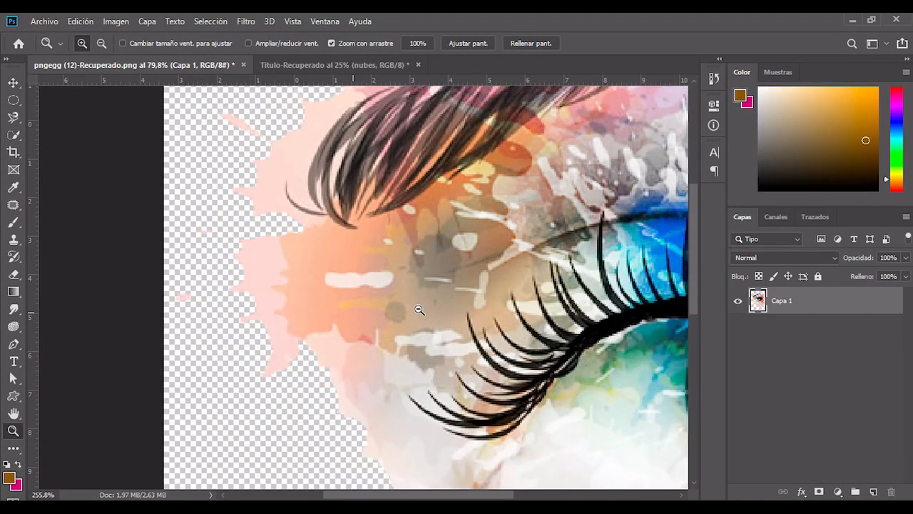
pyautogui.moveTo(510, 293); pyautogui.dragTo(442, 291)
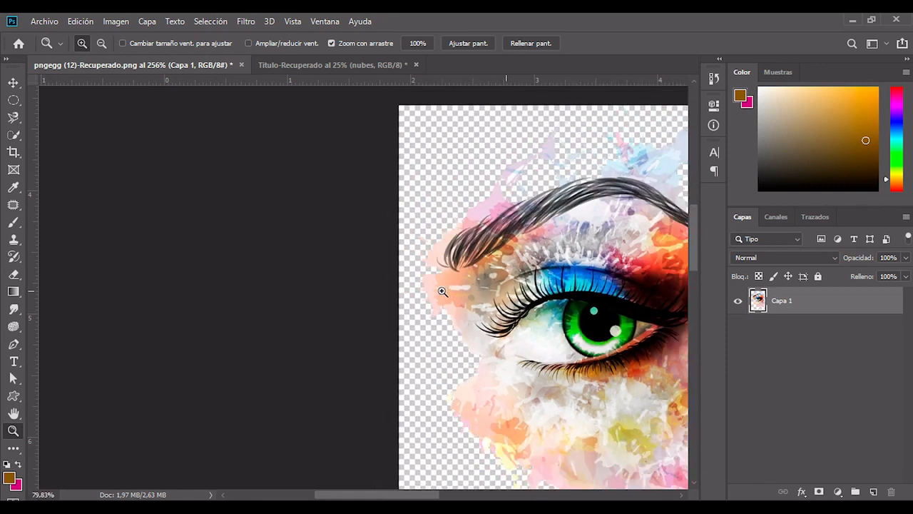
pyautogui.moveTo(553, 284); pyautogui.dragTo(354, 281)
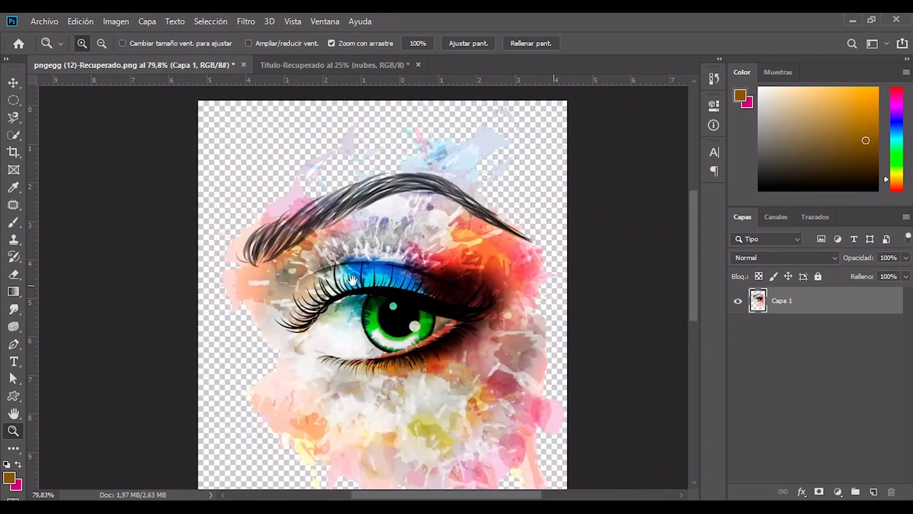
pyautogui.moveTo(420, 272); pyautogui.dragTo(398, 277)
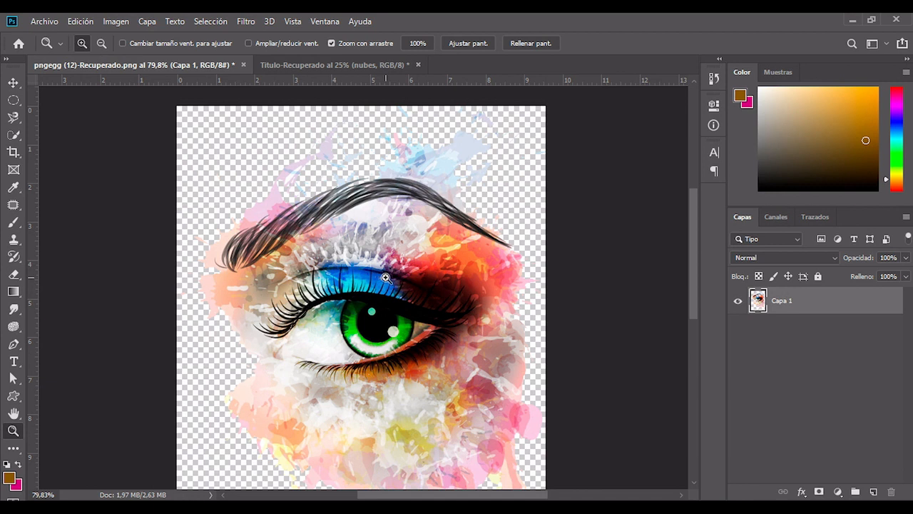
pyautogui.moveTo(385, 277); pyautogui.dragTo(460, 272)
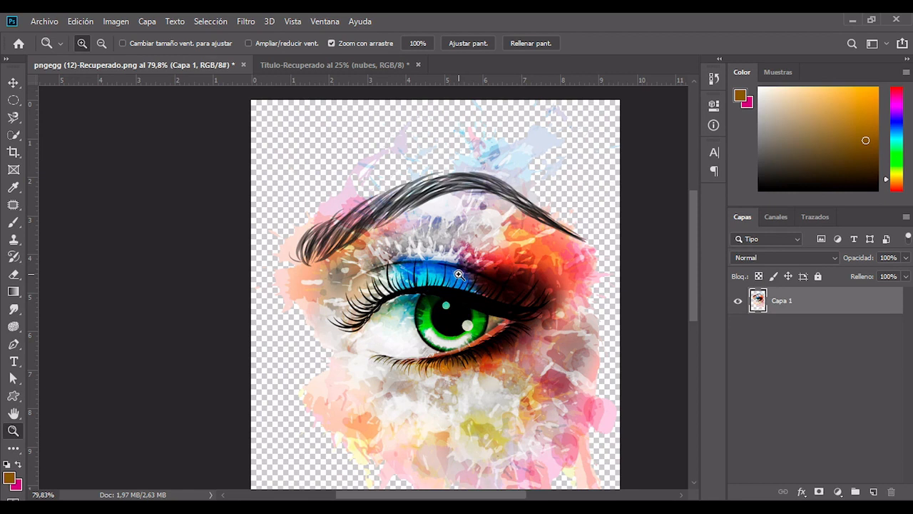
pyautogui.moveTo(485, 319); pyautogui.dragTo(391, 314)
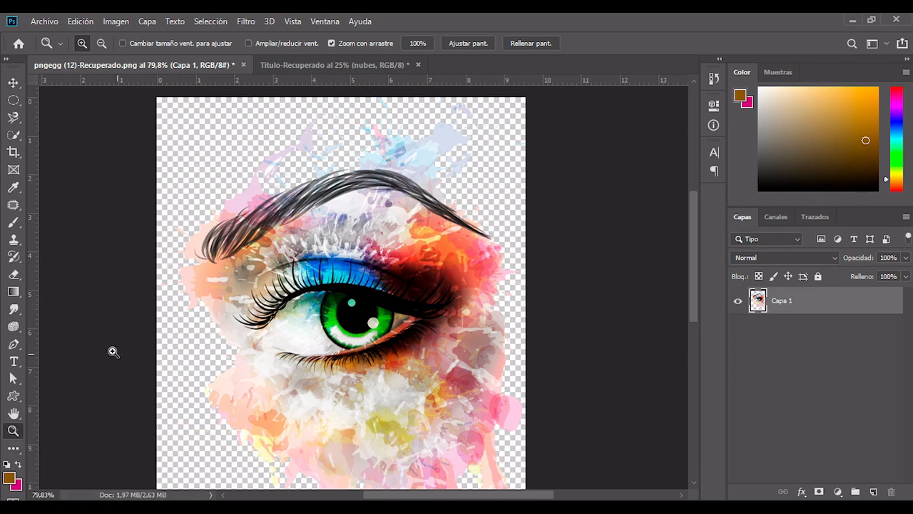
# - View the image at 100%, magnify the eyebrow to pixel level, return to 100%, and fit the whole image on screen
pyautogui.doubleClick(13, 430)
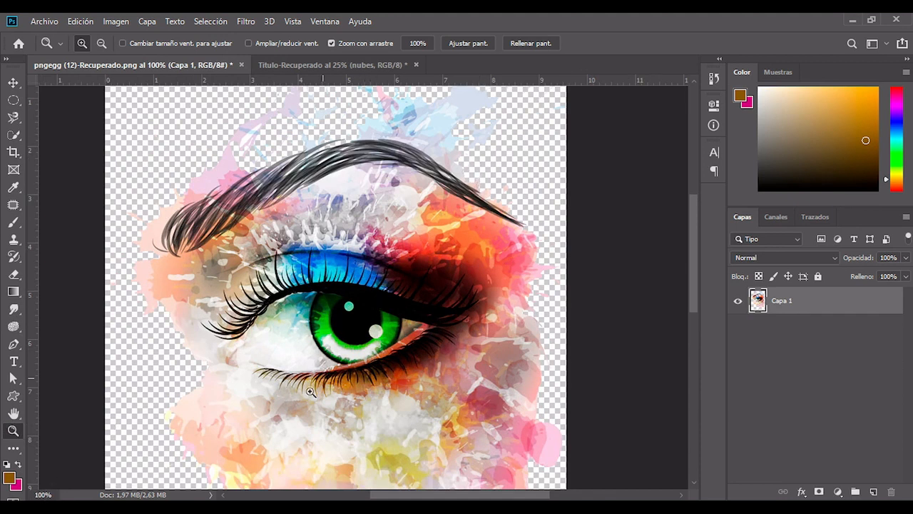
pyautogui.moveTo(203, 219); pyautogui.dragTo(324, 291)
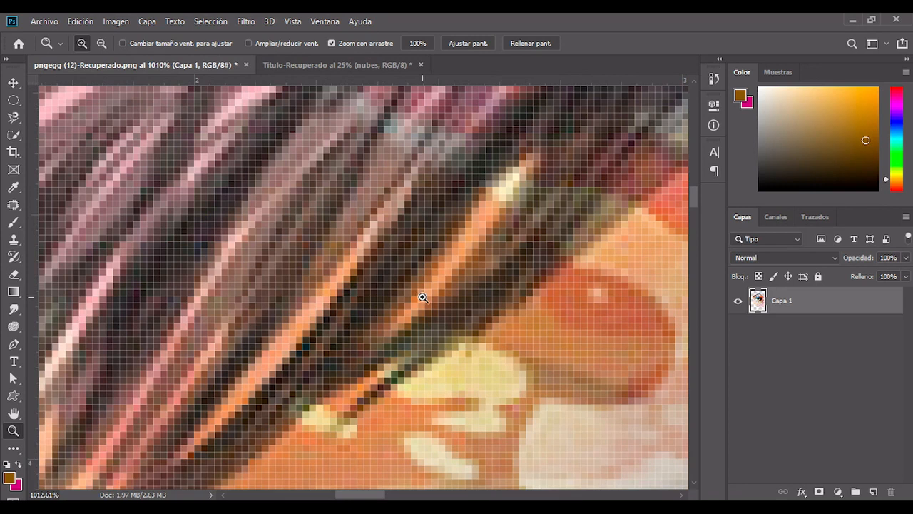
pyautogui.hotkey('ctrl', '1')
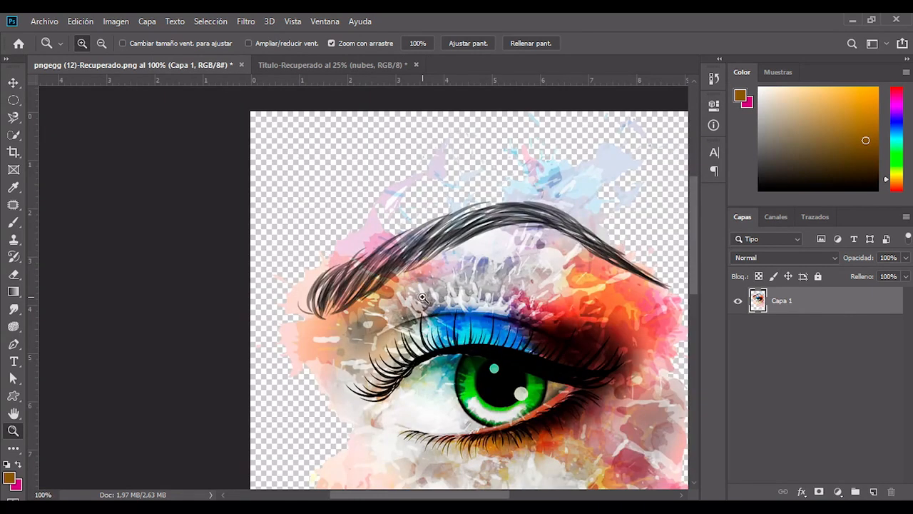
pyautogui.hotkey('ctrl', '0')
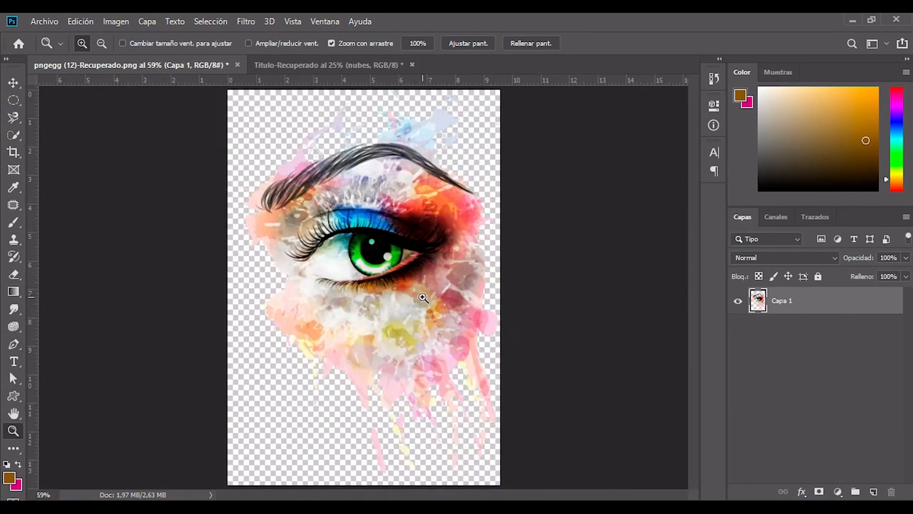
# - Zoom in and out around the eye from the fitted view, finishing with a close view of the eye at about 130%
pyautogui.click(332, 281)
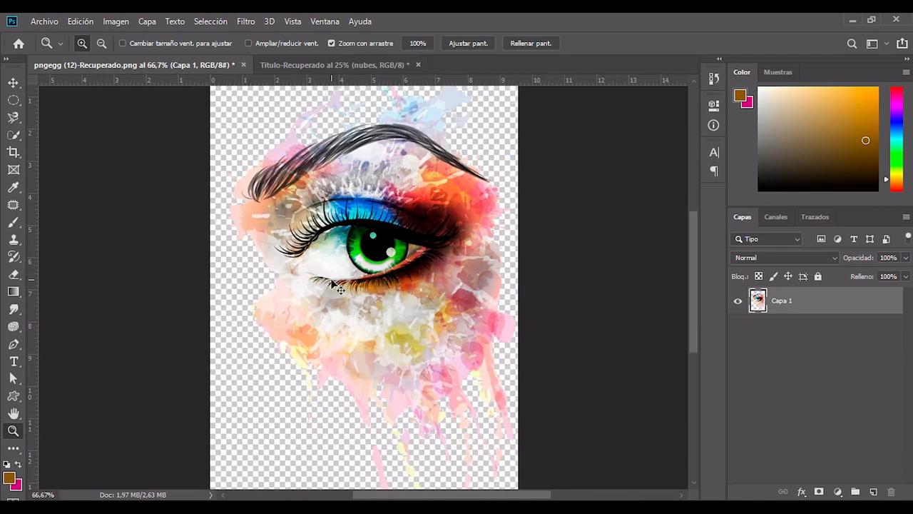
pyautogui.keyDown('alt'); pyautogui.click(333, 282); pyautogui.keyUp('alt')
pyautogui.keyDown('alt'); pyautogui.click(343, 257); pyautogui.keyUp('alt')
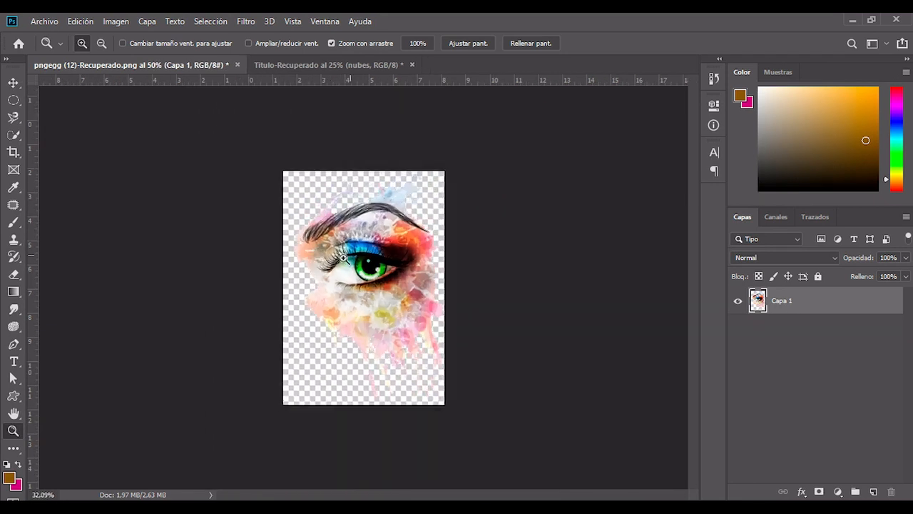
pyautogui.moveTo(343, 257); pyautogui.dragTo(343, 273)
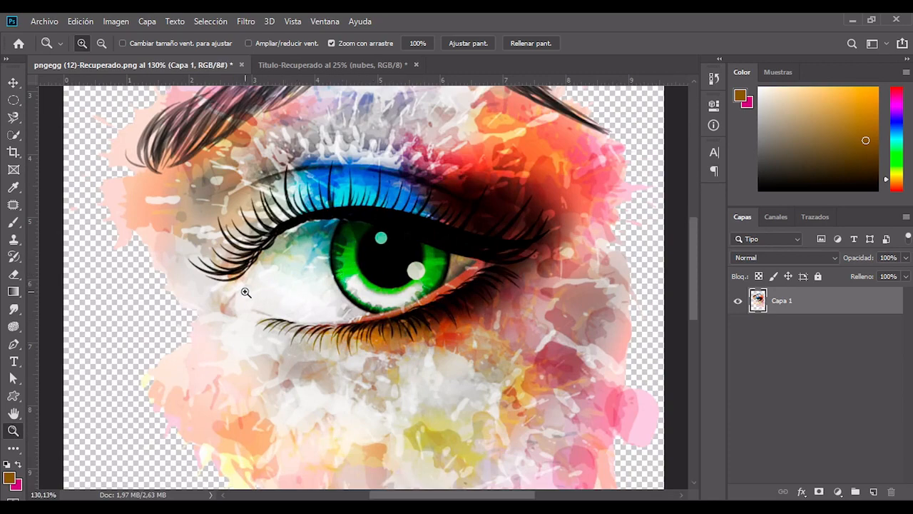